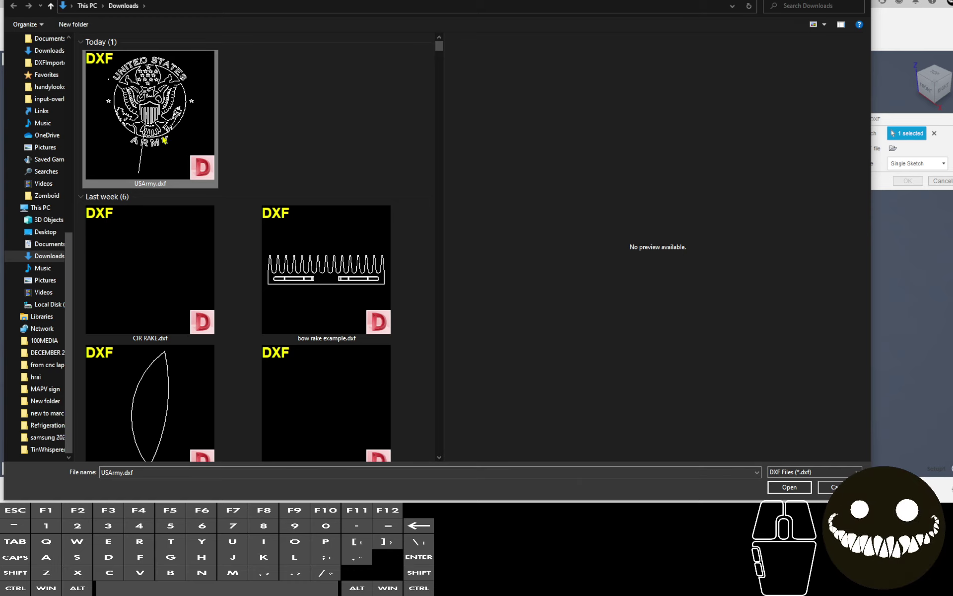
# Insert the USArmy.dxf file onto the chosen plane as a single sketch in inches.
pyautogui.click(790, 487)
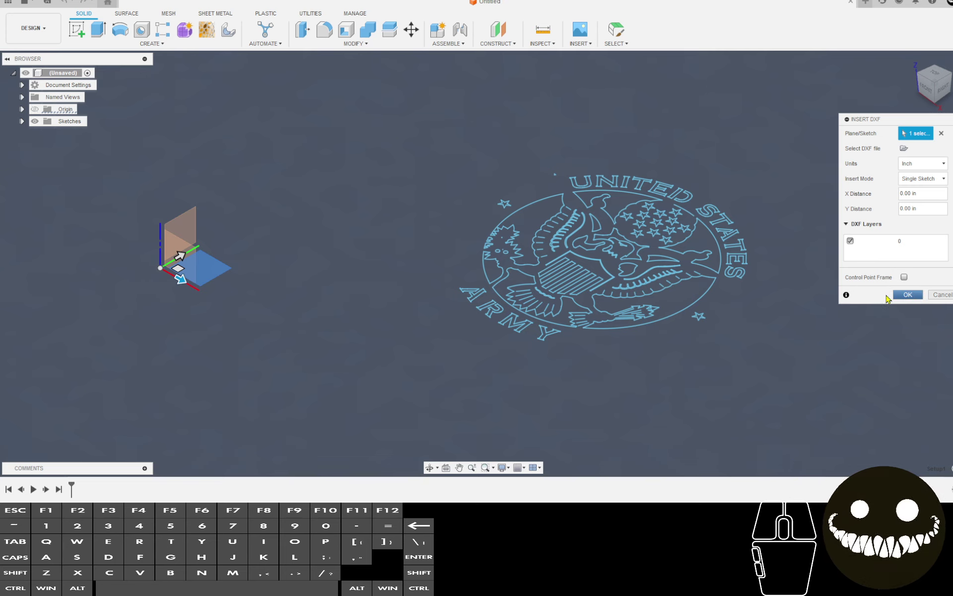
pyautogui.click(891, 296)
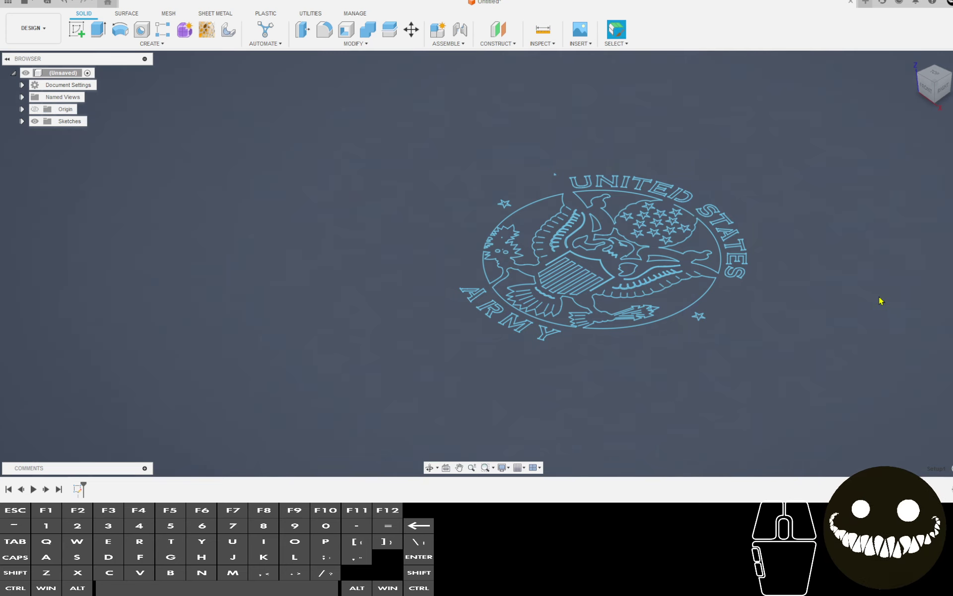
# Measure the narrow gap between a feather corner point and the adjacent arc on the emblem's left wing.
pyautogui.click(930, 73)
pyautogui.click(944, 58)
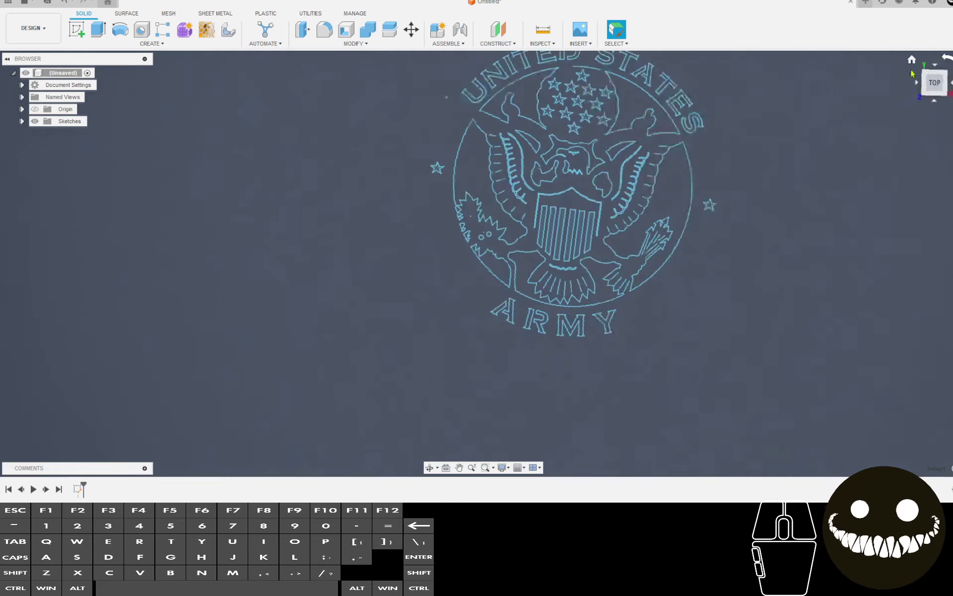
pyautogui.scroll(5, 611, 198)
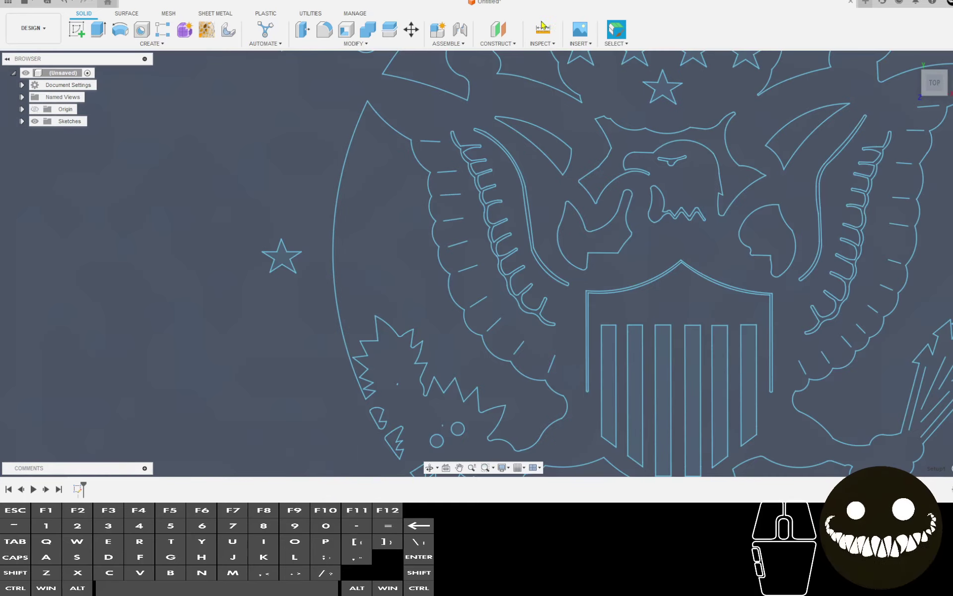
pyautogui.click(543, 28)
pyautogui.scroll(8, 500, 207)
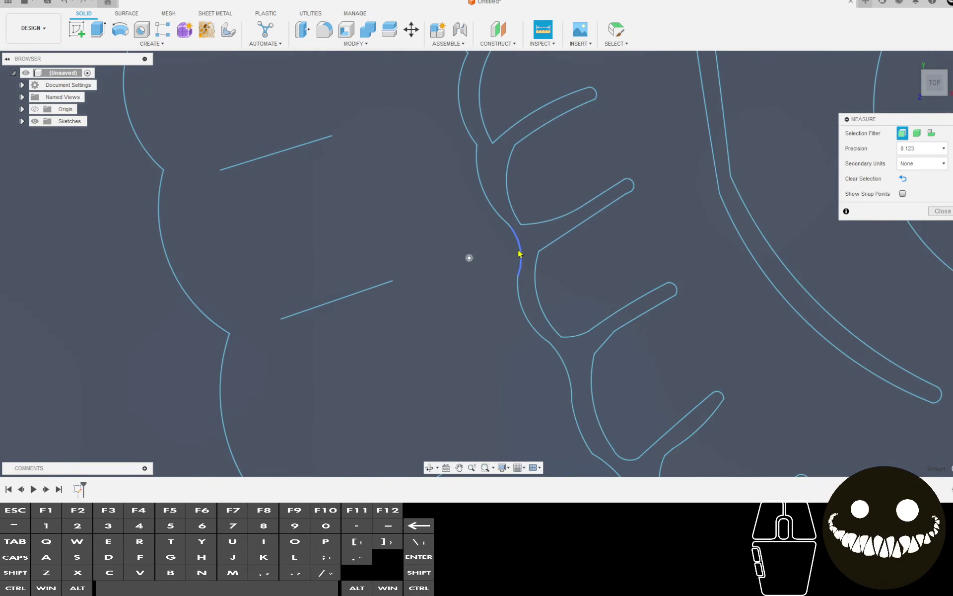
pyautogui.scroll(3, 514, 216)
pyautogui.click(531, 232)
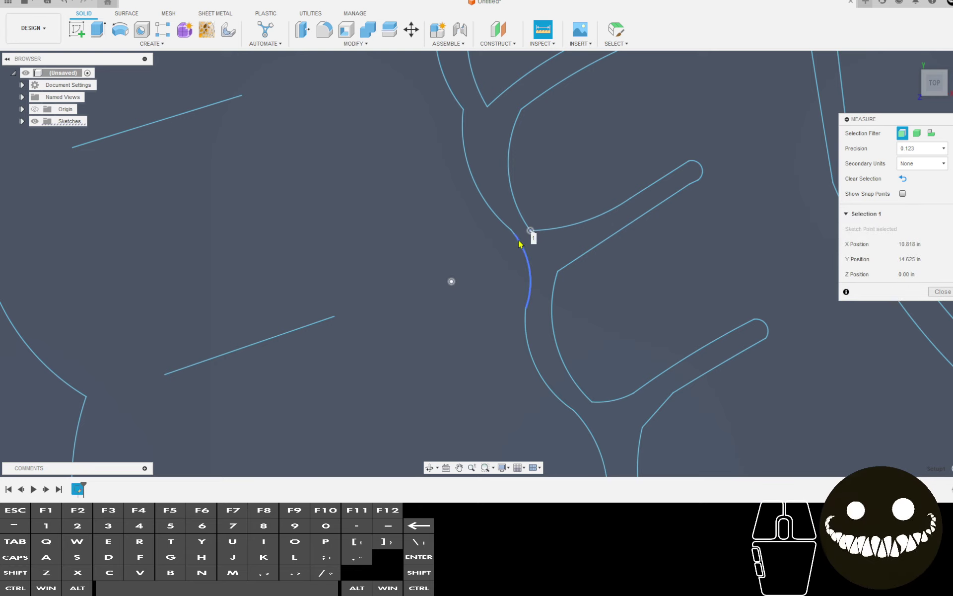
pyautogui.click(520, 241)
pyautogui.scroll(3, 527, 235)
pyautogui.scroll(6, 531, 233)
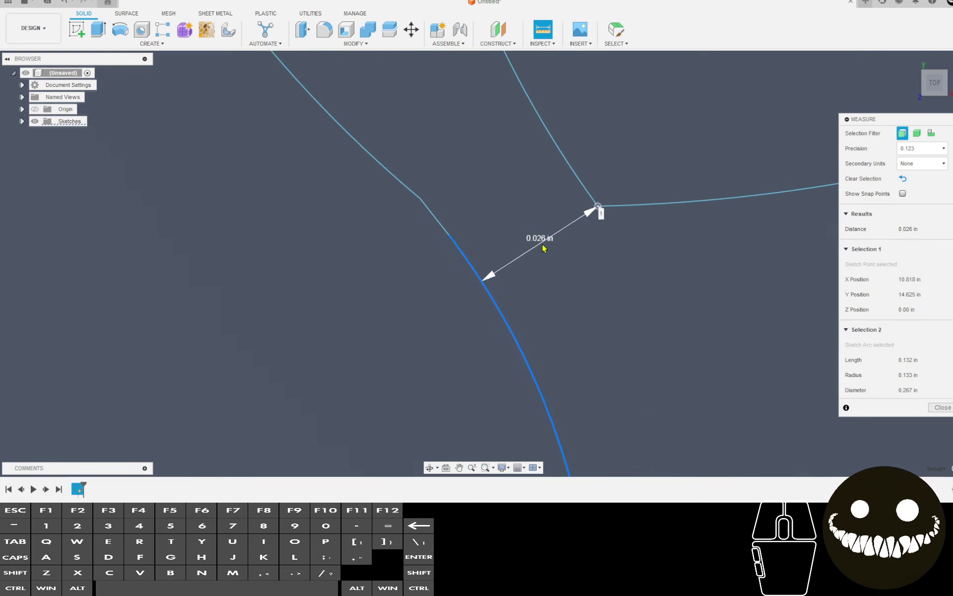
pyautogui.scroll(-10, 634, 302)
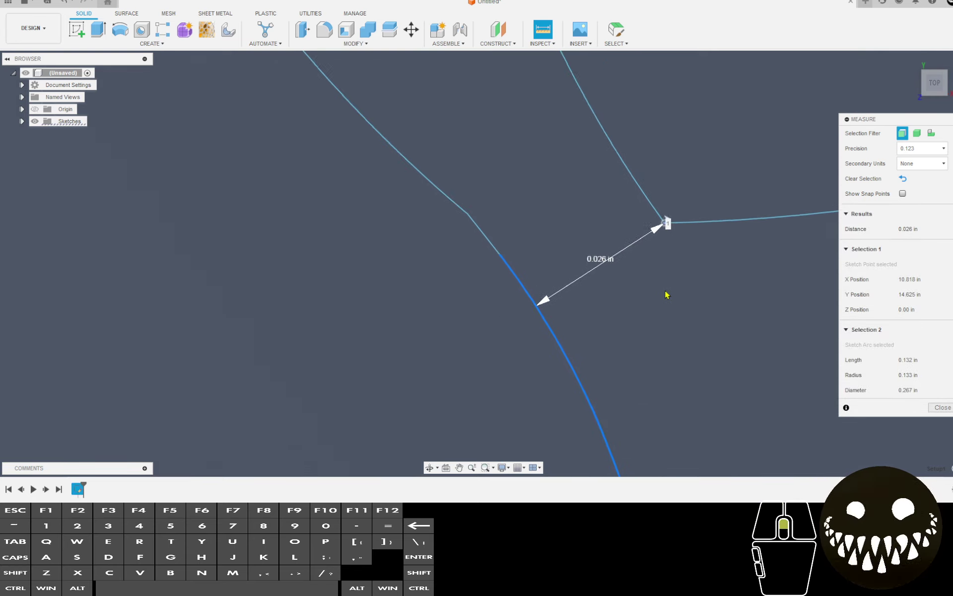
pyautogui.scroll(-6, 675, 322)
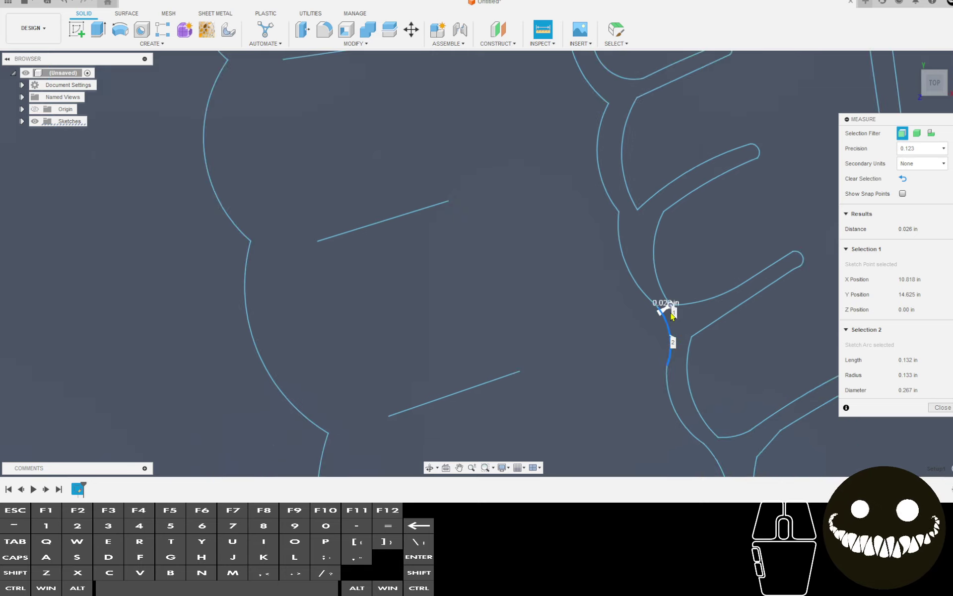
pyautogui.scroll(-10, 715, 348)
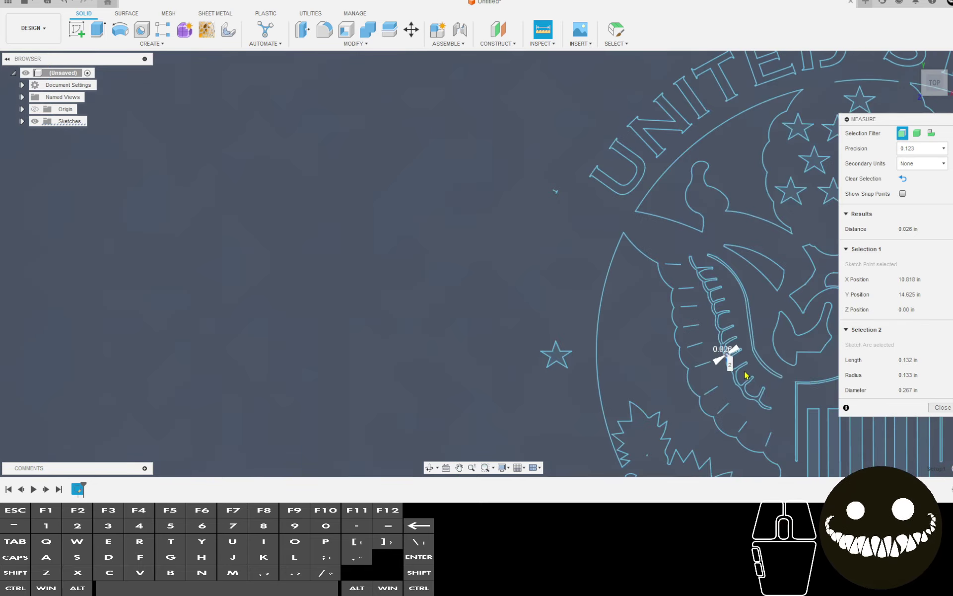
pyautogui.moveTo(742, 375); pyautogui.dragTo(399, 263, button='middle')
pyautogui.scroll(-3, 398, 263)
pyautogui.click(942, 407)
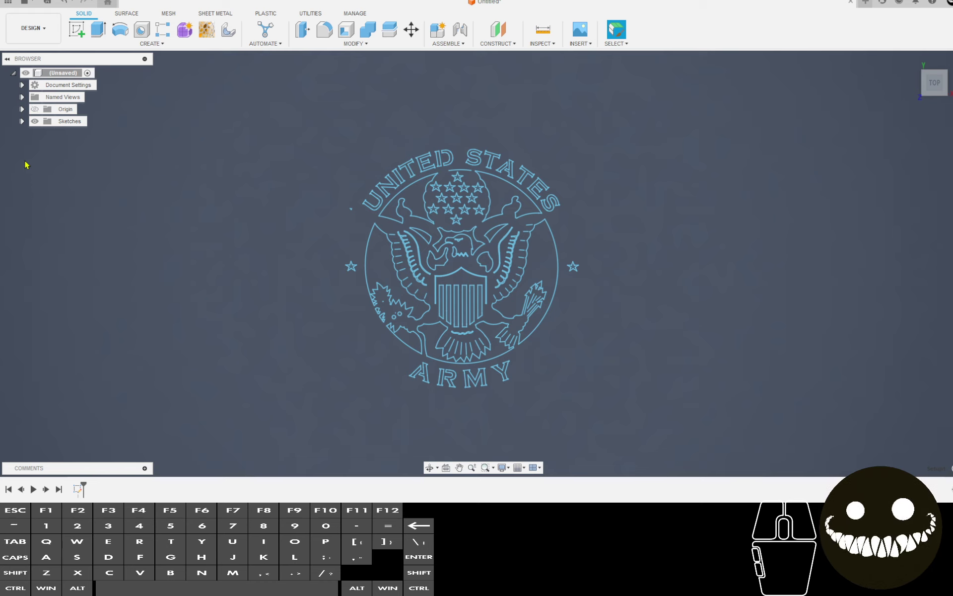
# Open the USArmy sketch for editing.
pyautogui.click(21, 122)
pyautogui.rightClick(78, 134)
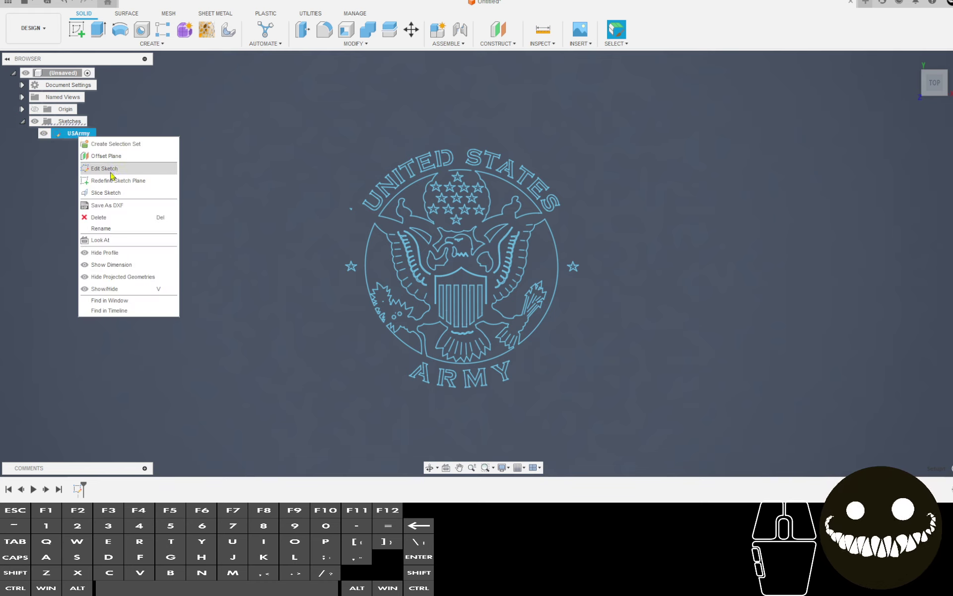
pyautogui.click(118, 170)
# Scale all the emblem geometry, chosen with Window Selection, by a factor of 1.4 about the sketch origin.
pyautogui.click(244, 44)
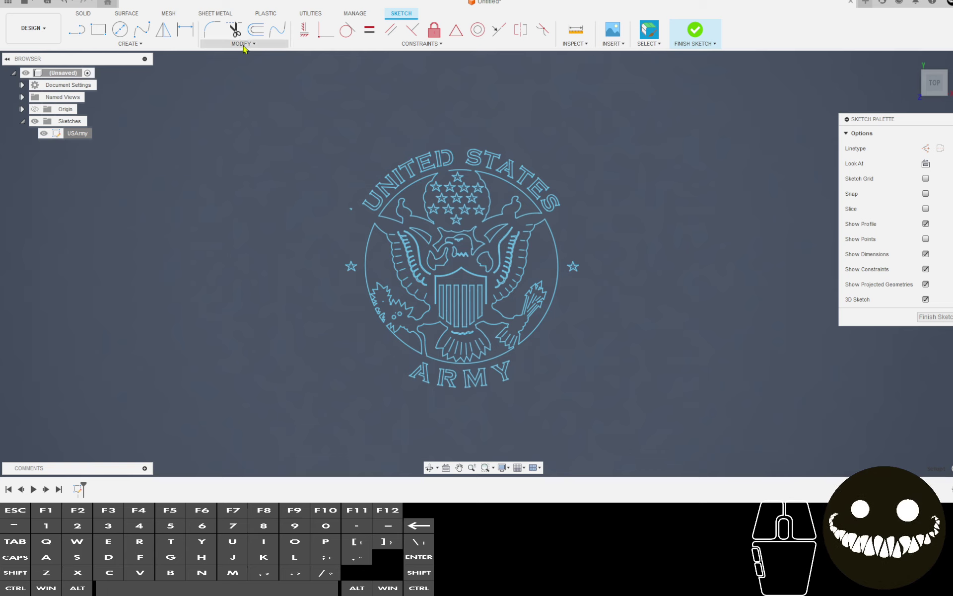
pyautogui.click(251, 126)
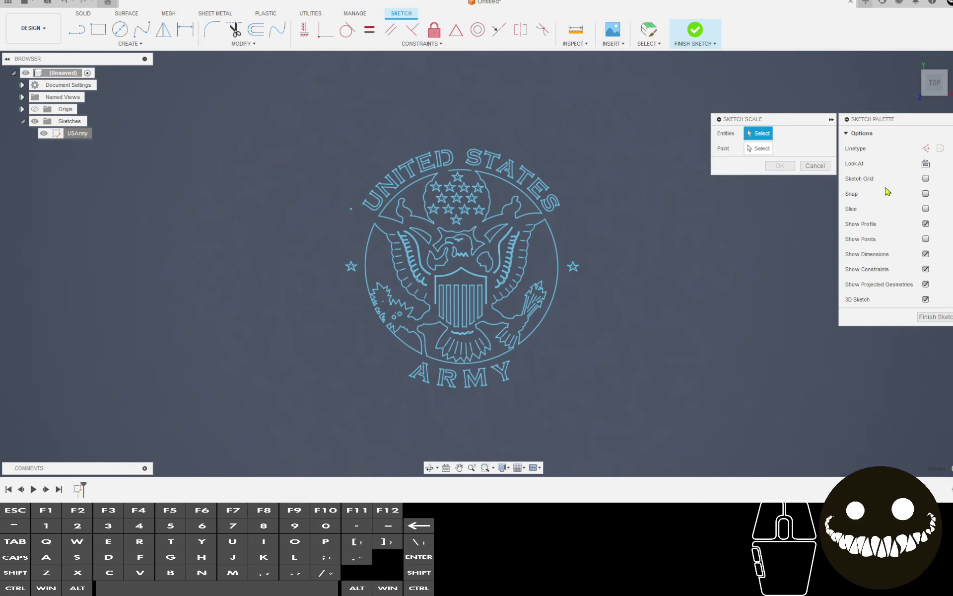
pyautogui.scroll(-5, 621, 273)
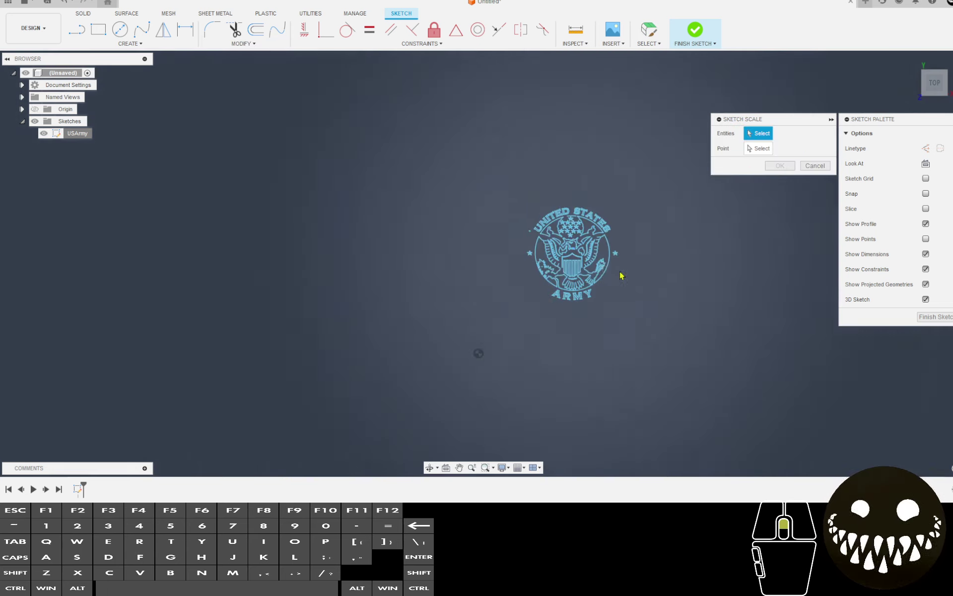
pyautogui.click(649, 44)
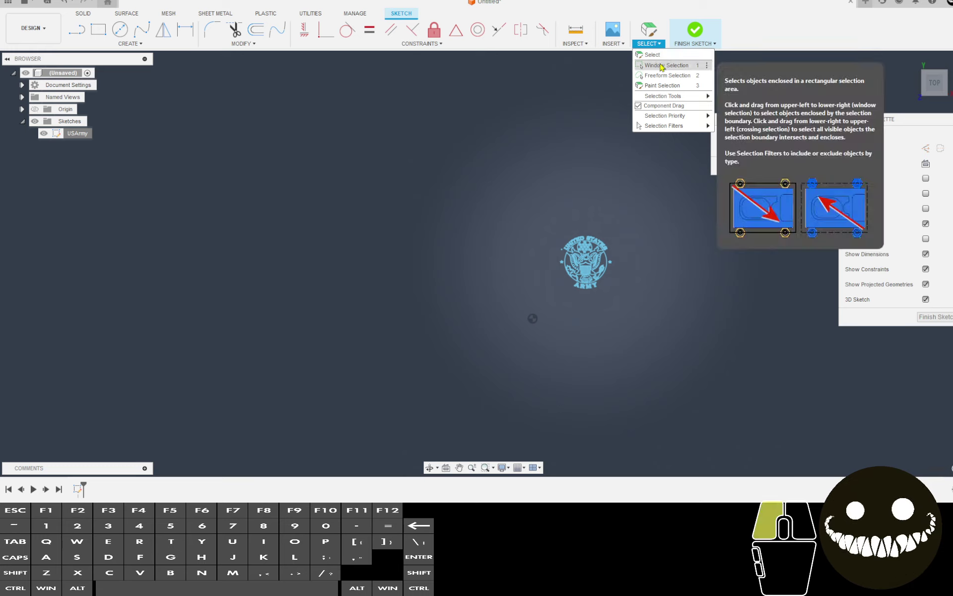
pyautogui.click(660, 65)
pyautogui.scroll(-3, 617, 159)
pyautogui.moveTo(618, 159); pyautogui.dragTo(531, 174, button='middle')
pyautogui.moveTo(328, 131); pyautogui.dragTo(777, 420)
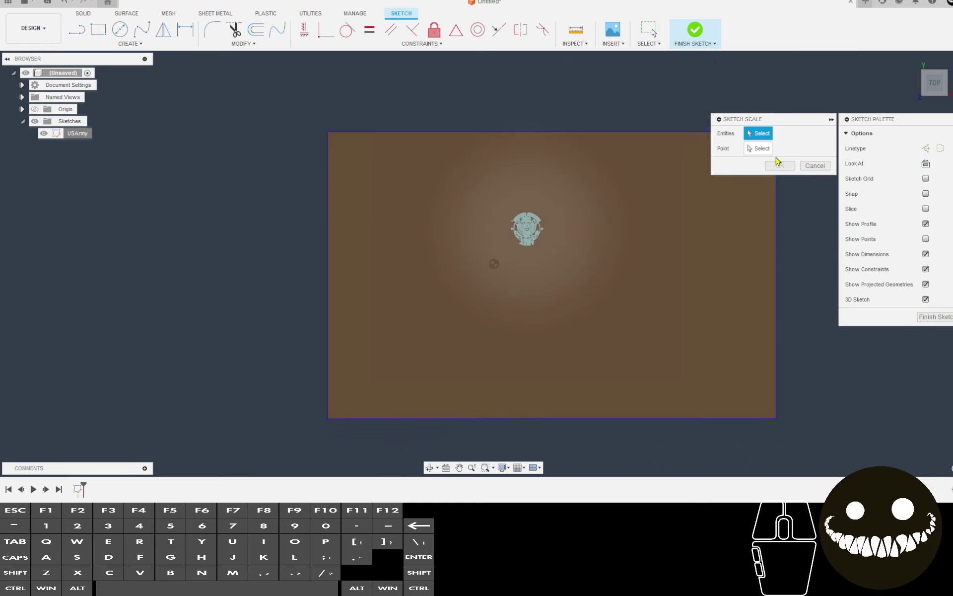
pyautogui.click(758, 149)
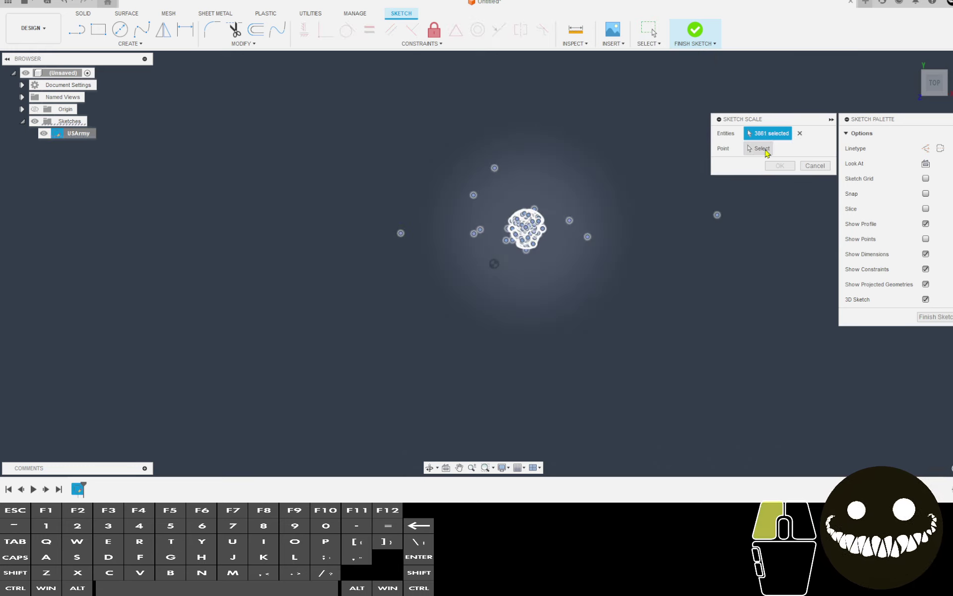
pyautogui.click(494, 264)
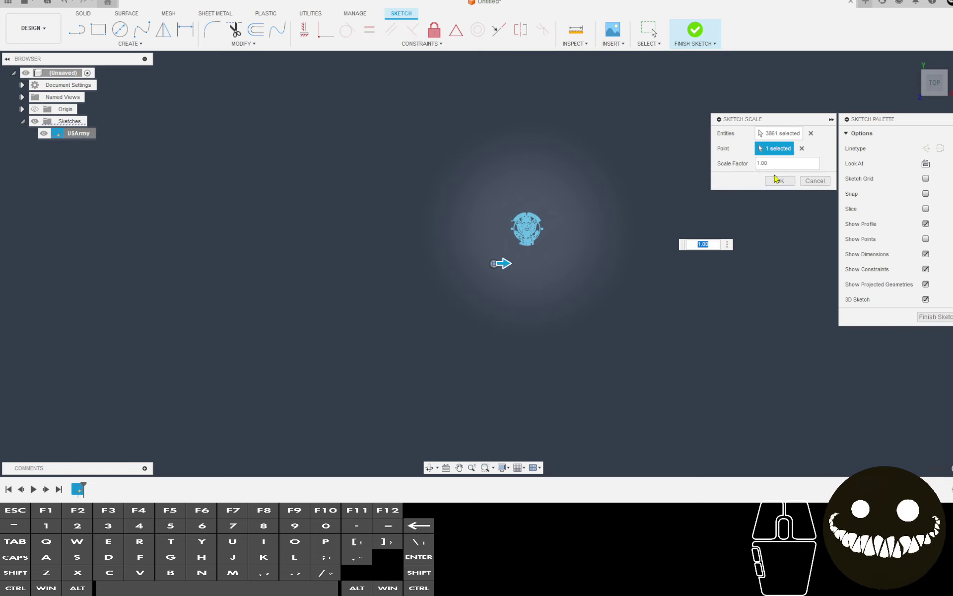
pyautogui.write('1.4')
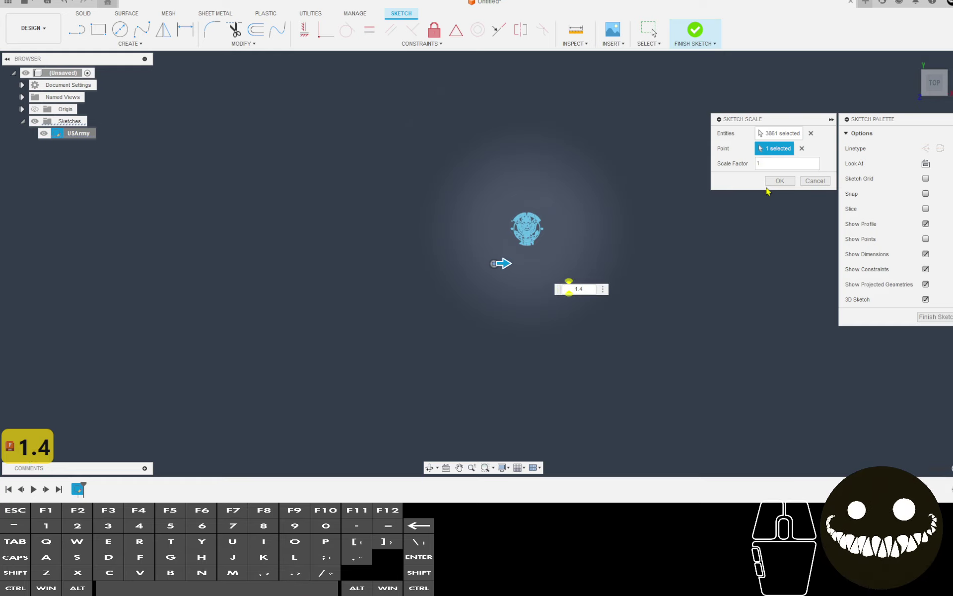
pyautogui.press('Return')
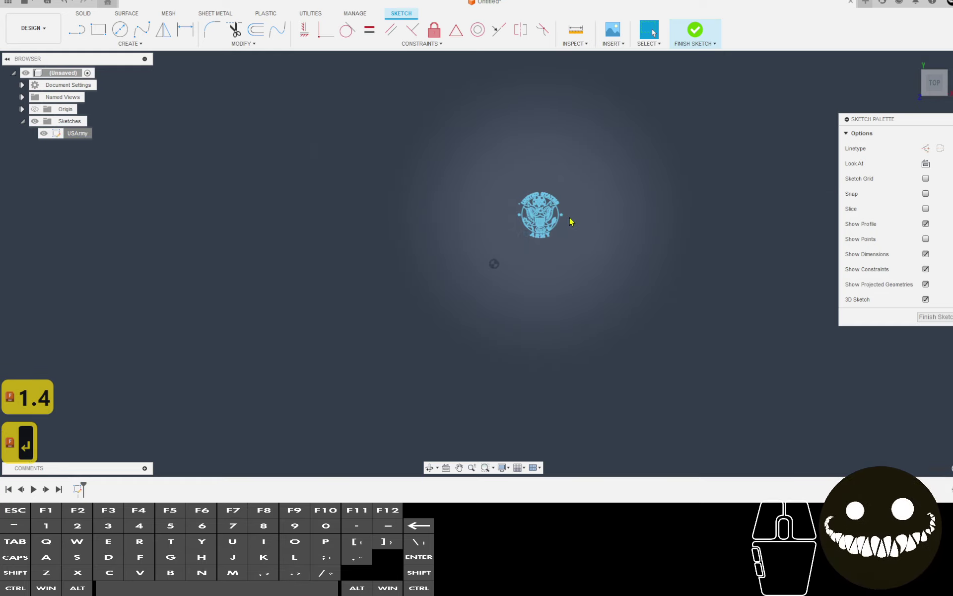
pyautogui.scroll(5, 571, 218)
pyautogui.rightClick(85, 135)
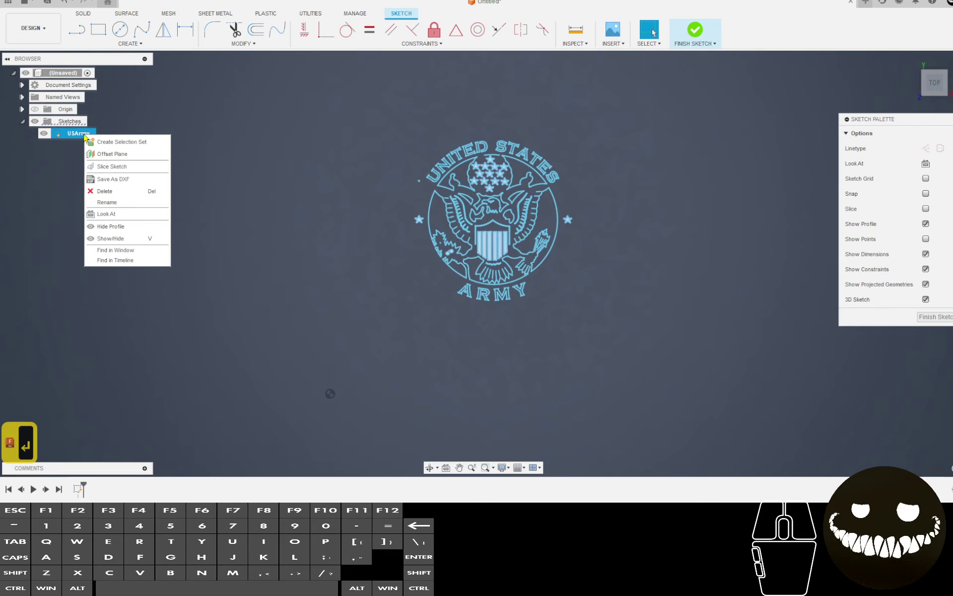
pyautogui.click(611, 198)
pyautogui.scroll(5, 585, 194)
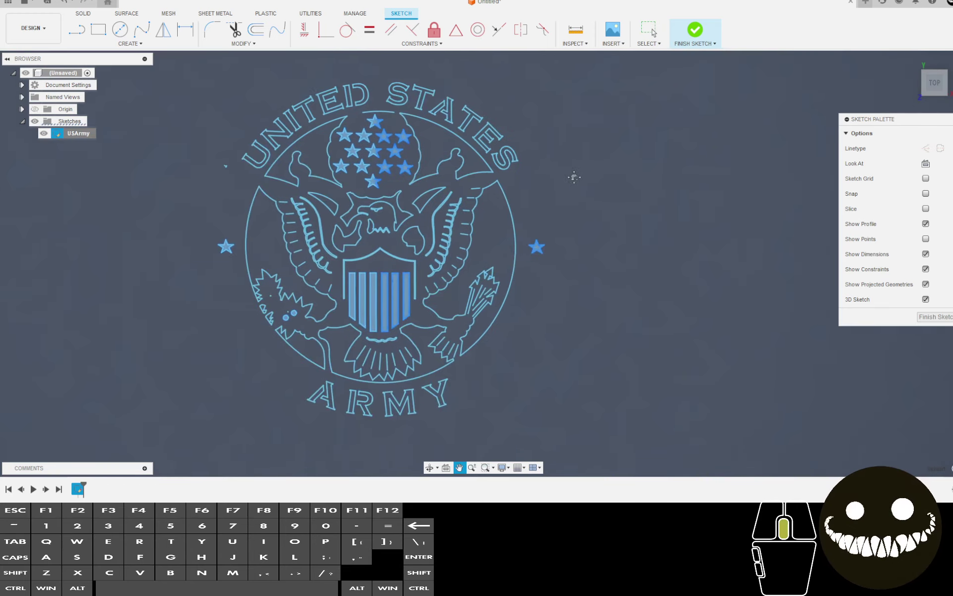
pyautogui.moveTo(574, 178); pyautogui.dragTo(624, 166, button='middle')
pyautogui.scroll(-2, 624, 186)
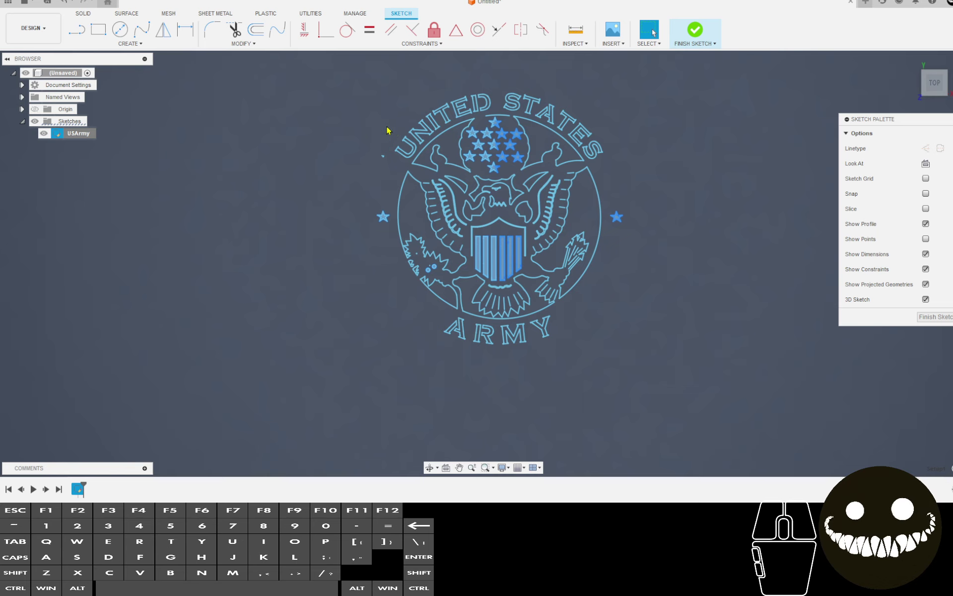
pyautogui.scroll(-1, 388, 130)
pyautogui.scroll(2, 380, 130)
pyautogui.moveTo(381, 132); pyautogui.dragTo(243, 94, button='middle')
pyautogui.scroll(-2, 254, 102)
pyautogui.scroll(-3, 275, 128)
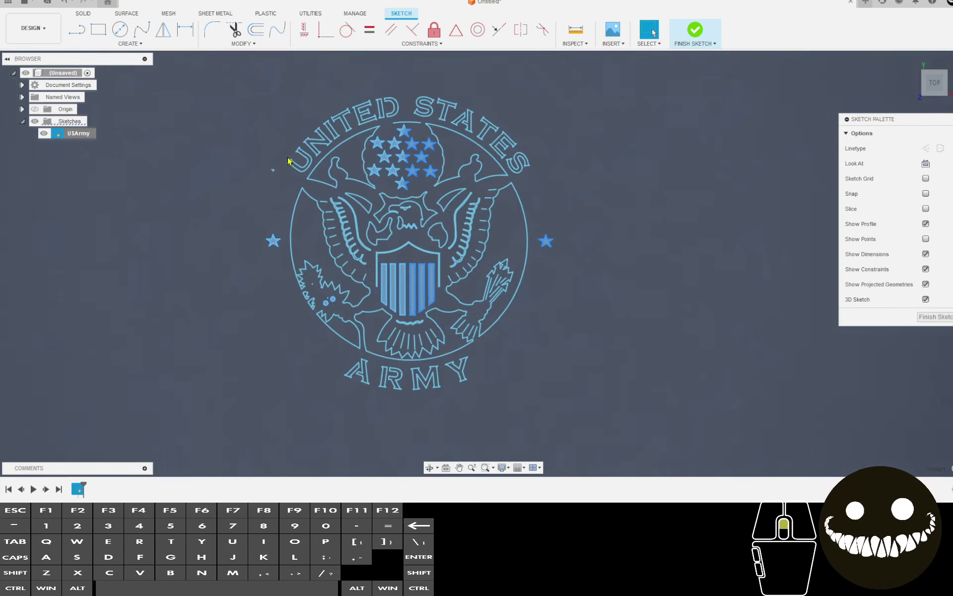
pyautogui.moveTo(270, 132); pyautogui.dragTo(293, 136, button='middle')
# Window-select the whole emblem and try to exclude the short feather lines on its right wing with Paint Selection.
pyautogui.moveTo(245, 88)
pyautogui.mouseDown()
pyautogui.moveTo(271, 134)
pyautogui.moveTo(624, 460)
pyautogui.moveTo(628, 431)
pyautogui.mouseUp()
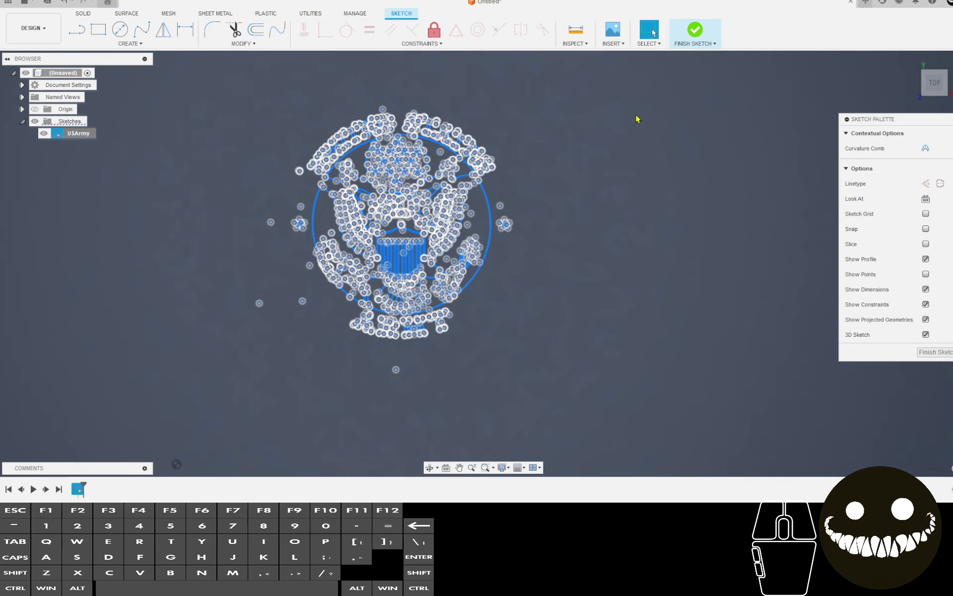
pyautogui.click(649, 44)
pyautogui.click(683, 93)
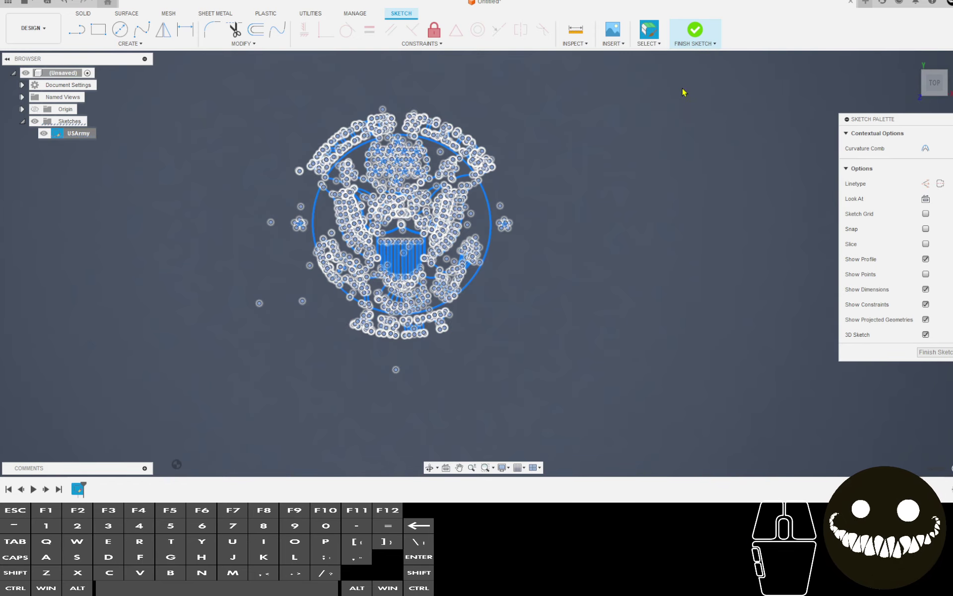
pyautogui.scroll(10, 536, 185)
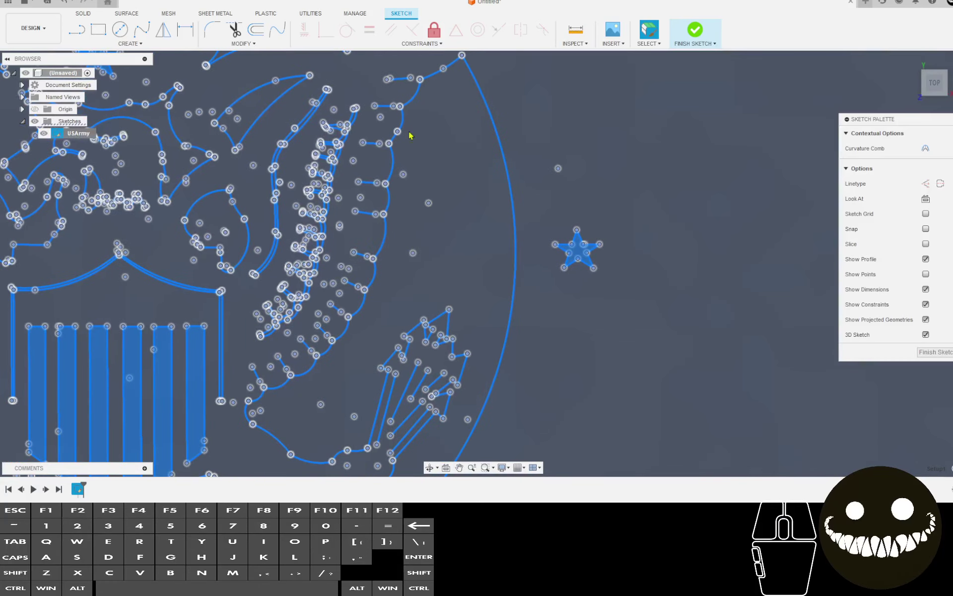
pyautogui.scroll(2, 400, 87)
pyautogui.moveTo(397, 65); pyautogui.dragTo(397, 69)
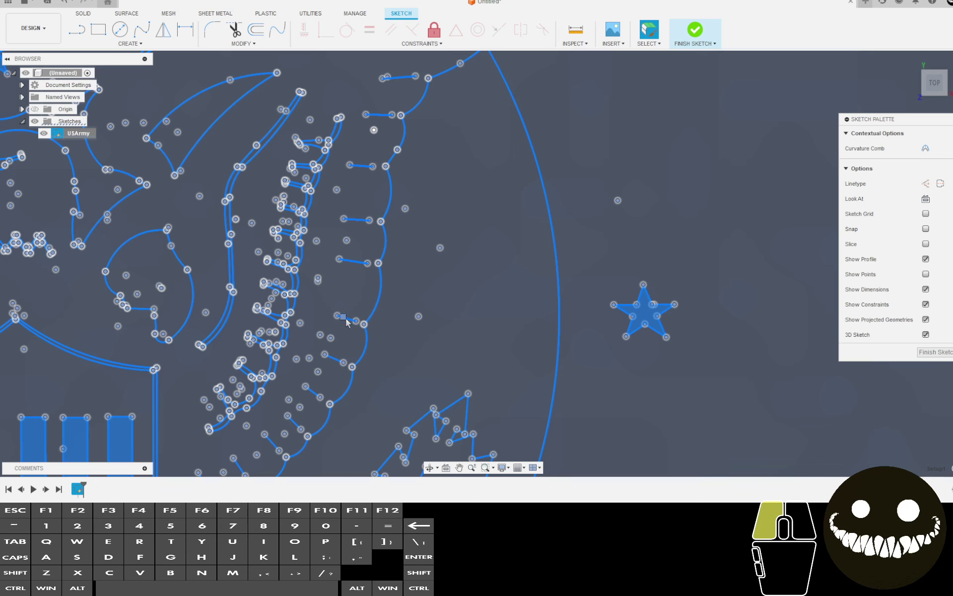
pyautogui.moveTo(346, 322); pyautogui.dragTo(347, 322)
pyautogui.scroll(-4, 427, 300)
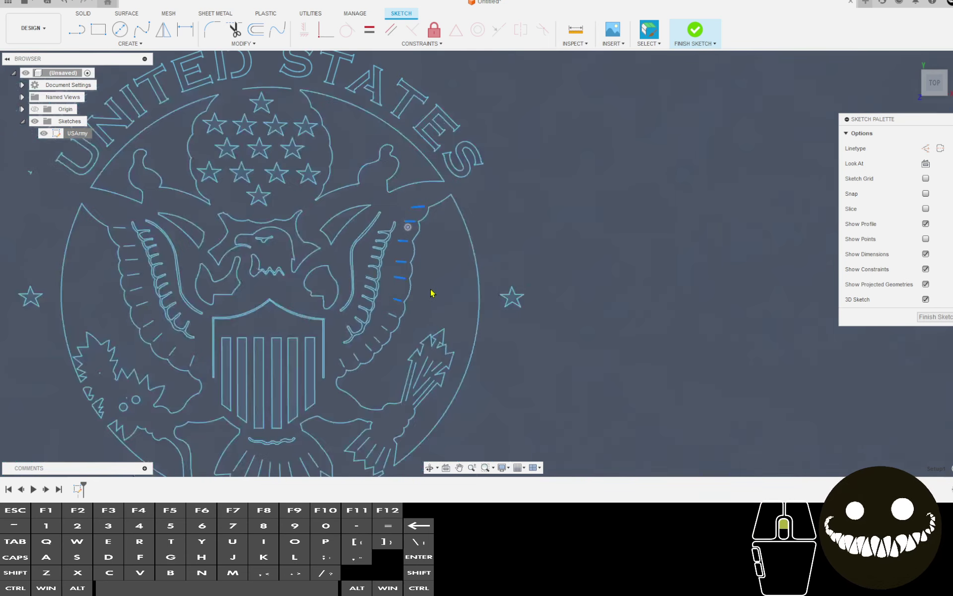
pyautogui.scroll(-2, 432, 293)
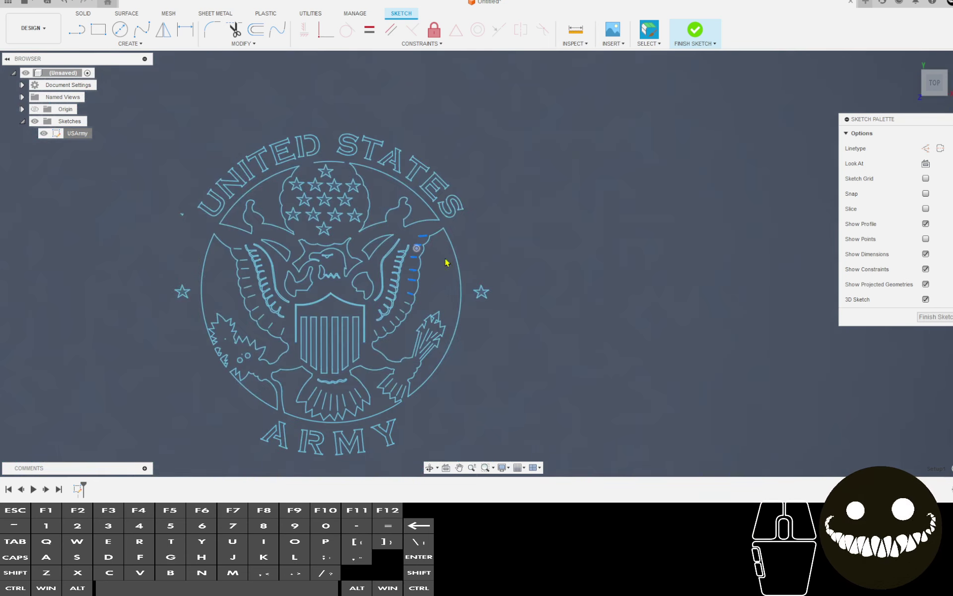
# Restart the selection and select all of the emblem geometry in the sketch.
pyautogui.scroll(-2, 665, 40)
pyautogui.click(648, 44)
pyautogui.click(656, 61)
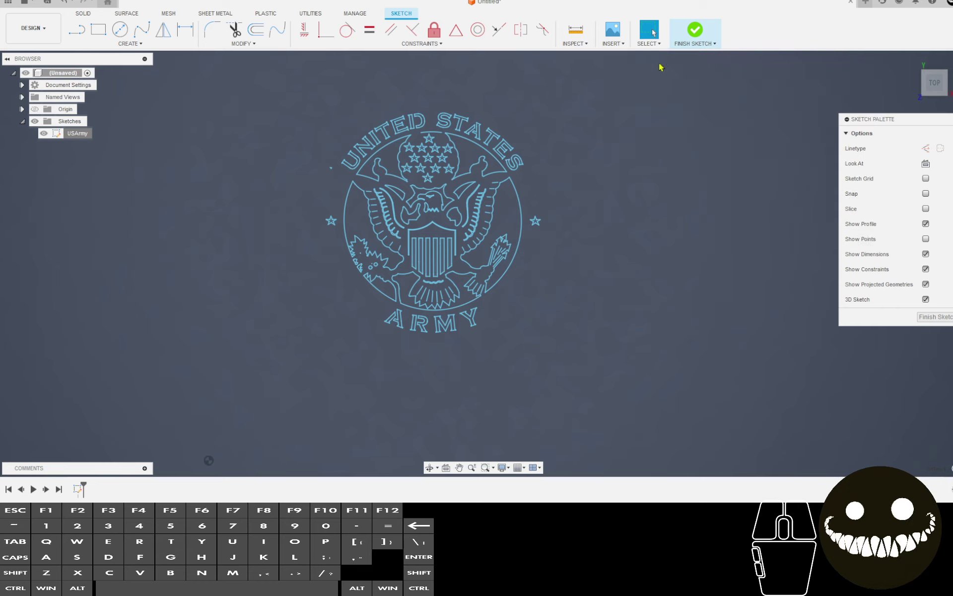
pyautogui.scroll(-5, 587, 228)
pyautogui.moveTo(323, 139)
pyautogui.mouseDown()
pyautogui.moveTo(799, 450)
pyautogui.moveTo(948, 474)
pyautogui.mouseUp()
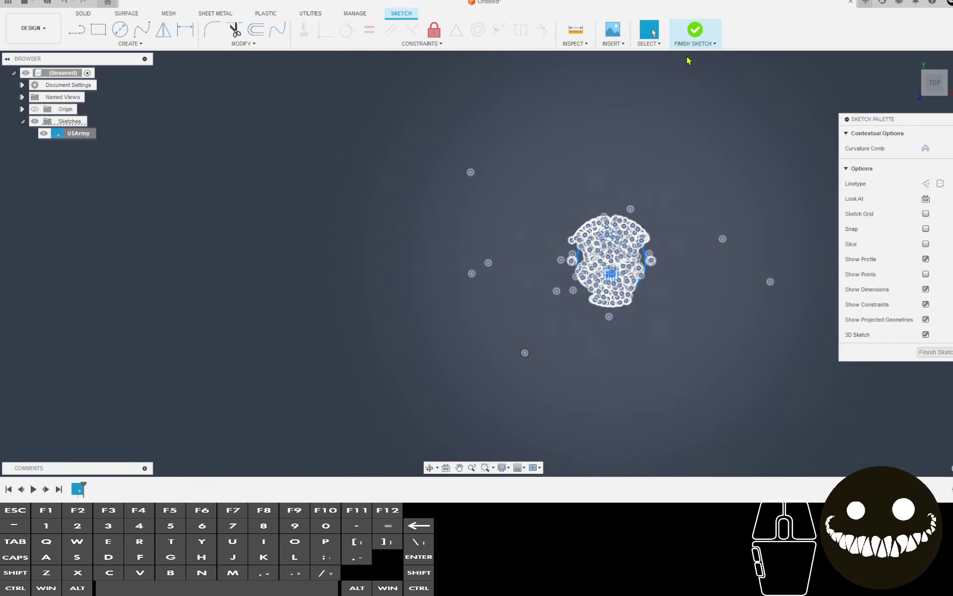
# Remove the short feather lines along the emblem's right wing from the selection with Paint Selection.
pyautogui.click(648, 44)
pyautogui.click(655, 88)
pyautogui.scroll(8, 682, 201)
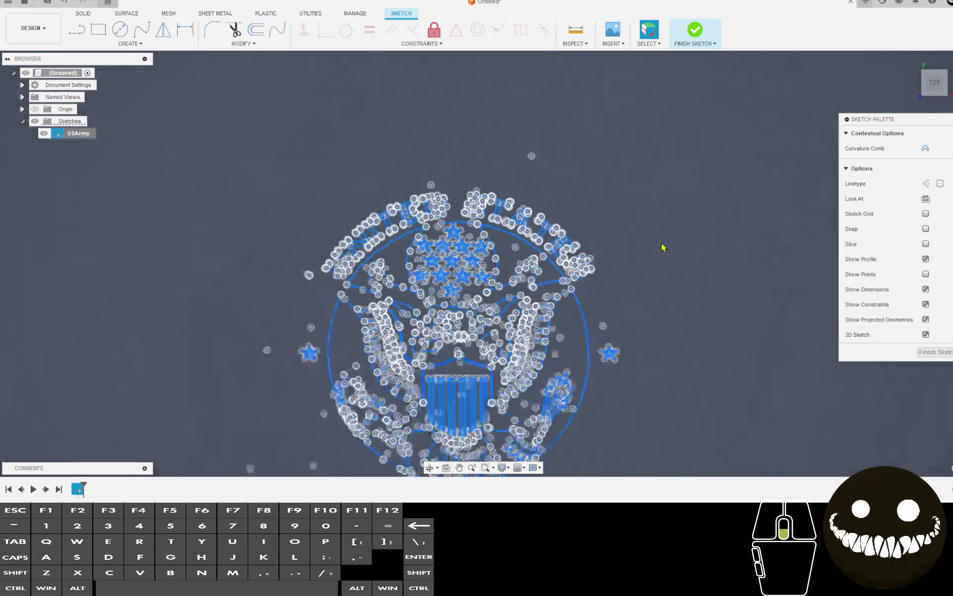
pyautogui.moveTo(419, 388); pyautogui.dragTo(460, 88, button='middle')
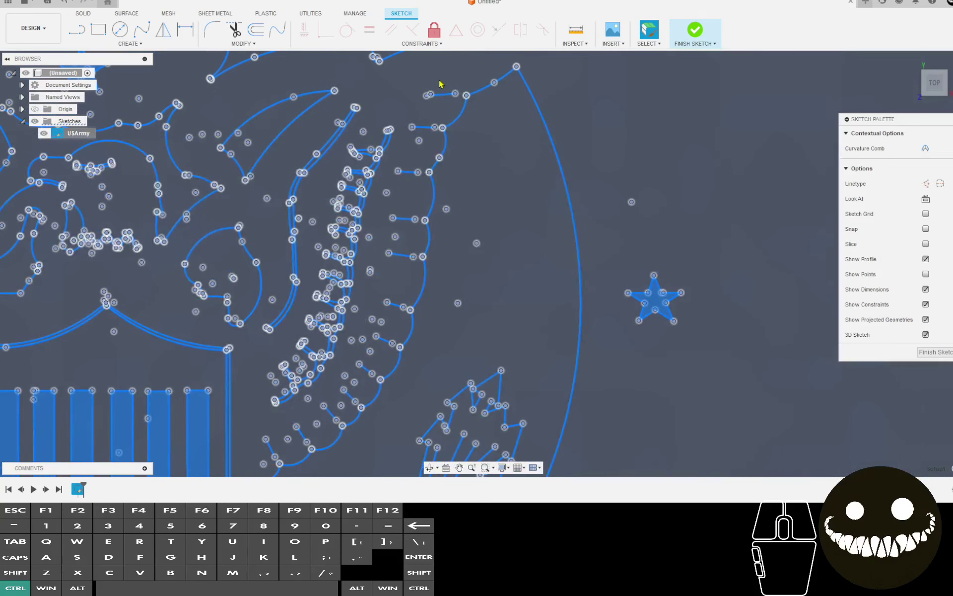
pyautogui.keyDown('ctrl'); pyautogui.moveTo(438, 85); pyautogui.dragTo(414, 152); pyautogui.keyUp('ctrl')
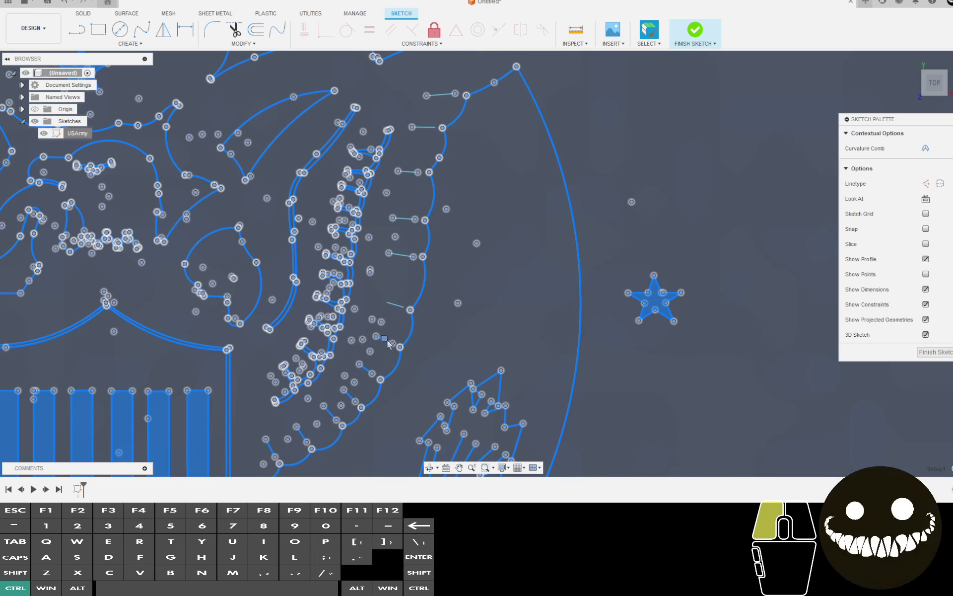
pyautogui.keyDown('ctrl'); pyautogui.moveTo(351, 392); pyautogui.dragTo(276, 452); pyautogui.keyUp('ctrl')
# Exclude the loose lines inside the arrow bundle below the right wing from the painted selection.
pyautogui.scroll(-5, 458, 347)
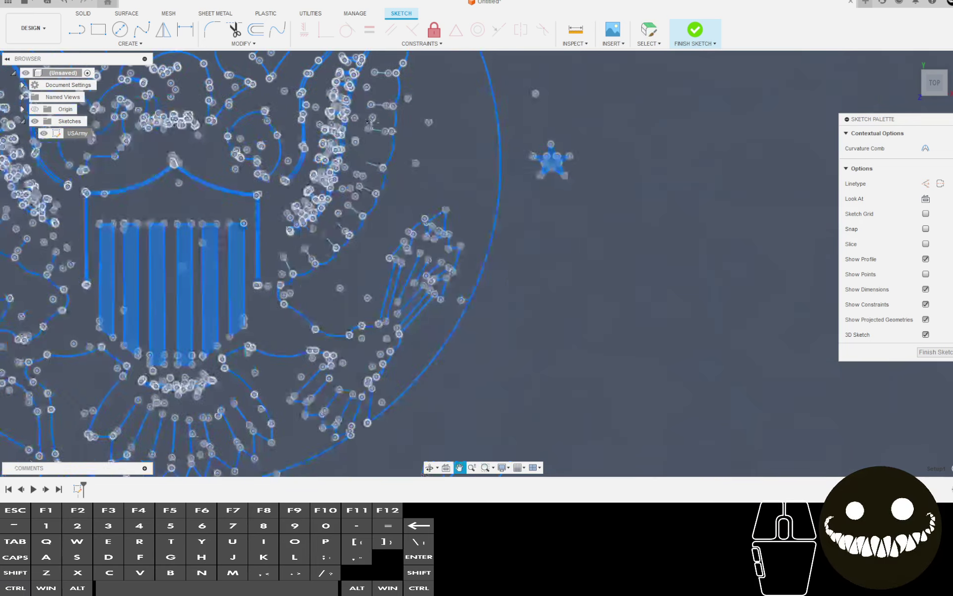
pyautogui.scroll(8, 368, 274)
pyautogui.scroll(4, 368, 274)
pyautogui.moveTo(369, 250)
pyautogui.keyDown('ctrl'); pyautogui.mouseDown()
pyautogui.moveTo(348, 184)
pyautogui.moveTo(301, 198)
pyautogui.mouseUp(); pyautogui.keyUp('ctrl')
pyautogui.moveTo(368, 255)
pyautogui.keyDown('ctrl'); pyautogui.mouseDown()
pyautogui.moveTo(377, 165)
pyautogui.moveTo(390, 125)
pyautogui.mouseUp(); pyautogui.keyUp('ctrl')
pyautogui.keyDown('ctrl'); pyautogui.moveTo(443, 103); pyautogui.dragTo(465, 102); pyautogui.keyUp('ctrl')
# Exclude the loose lines in the arrow fletching and the eagle's tail feathers from the selection.
pyautogui.scroll(-3, 407, 334)
pyautogui.scroll(3, 381, 252)
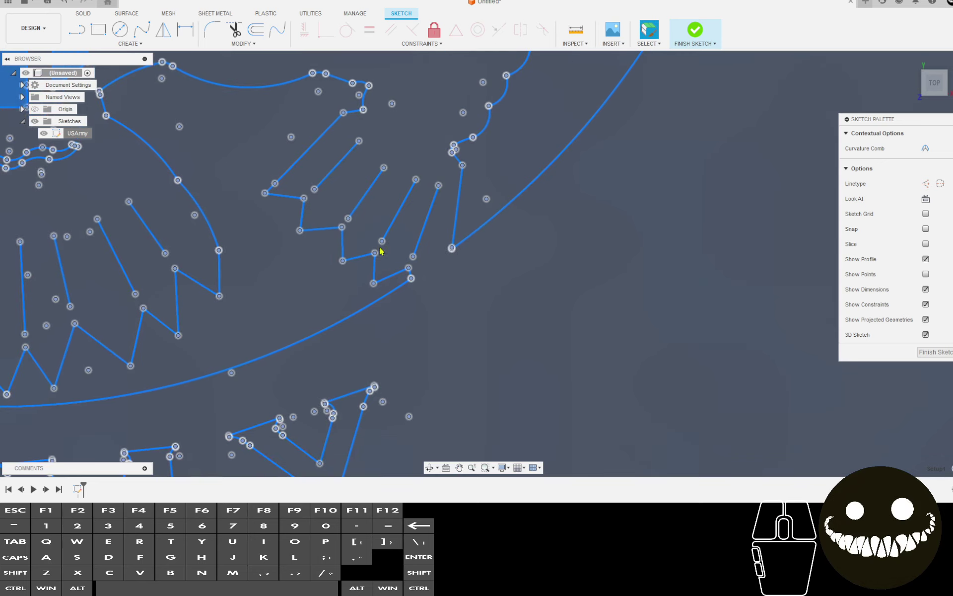
pyautogui.keyDown('ctrl'); pyautogui.moveTo(411, 229); pyautogui.dragTo(342, 169); pyautogui.keyUp('ctrl')
pyautogui.moveTo(401, 222)
pyautogui.keyDown('ctrl'); pyautogui.mouseDown()
pyautogui.moveTo(427, 233)
pyautogui.moveTo(383, 219)
pyautogui.moveTo(326, 236)
pyautogui.moveTo(257, 213)
pyautogui.mouseUp(); pyautogui.keyUp('ctrl')
pyautogui.scroll(-3, 478, 242)
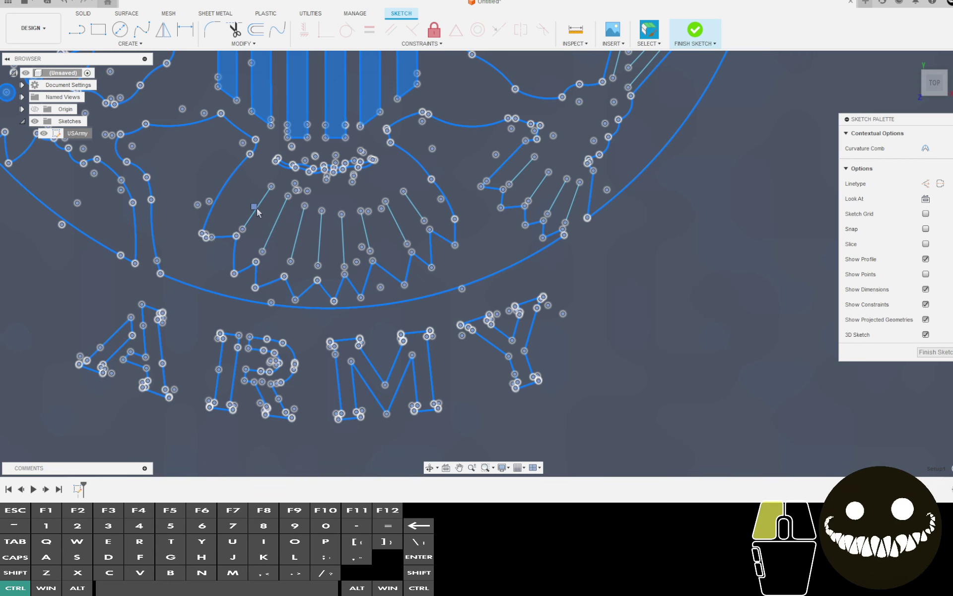
# Exclude the left wing's short feather lines and delete all the emblem geometry that is still selected.
pyautogui.scroll(-5, 223, 200)
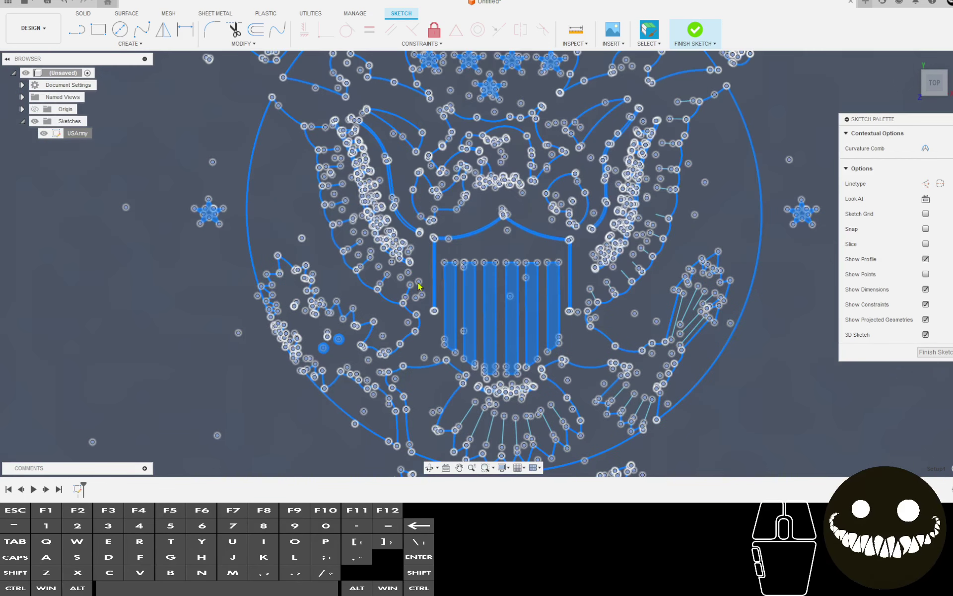
pyautogui.moveTo(417, 292)
pyautogui.keyDown('ctrl'); pyautogui.mouseDown()
pyautogui.moveTo(398, 291)
pyautogui.moveTo(362, 256)
pyautogui.moveTo(343, 222)
pyautogui.moveTo(323, 131)
pyautogui.mouseUp(); pyautogui.keyUp('ctrl')
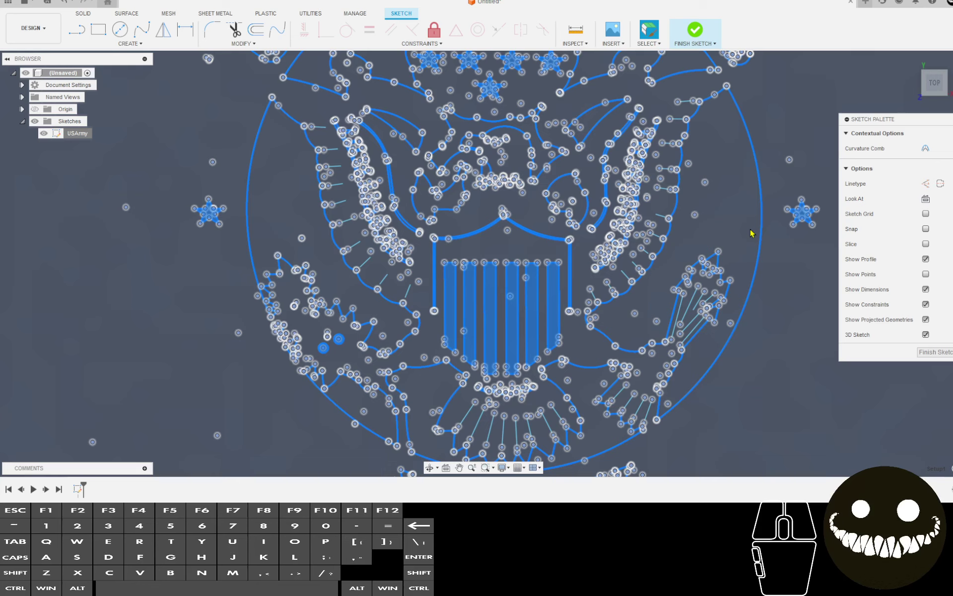
pyautogui.press('Delete')
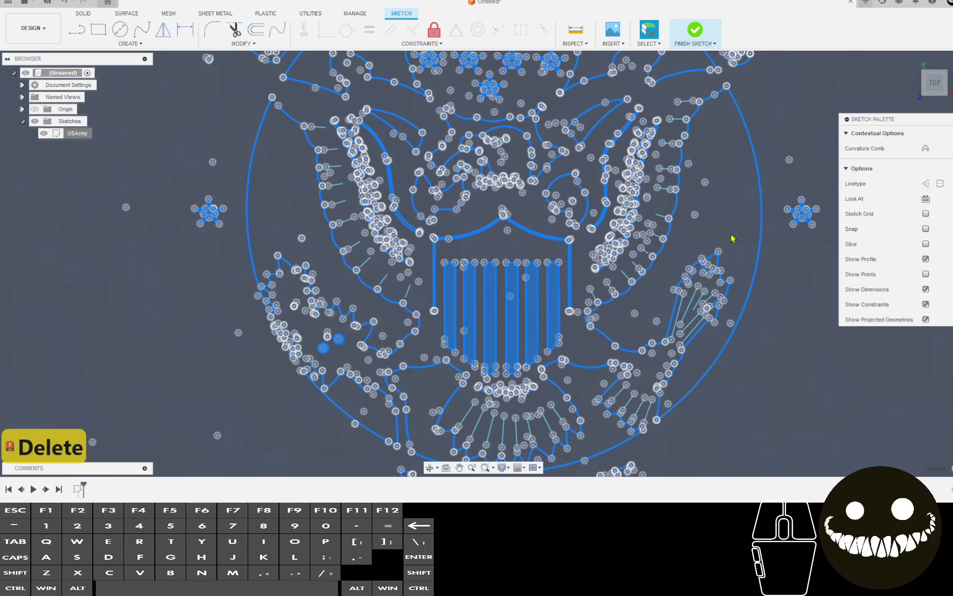
pyautogui.scroll(-3, 750, 265)
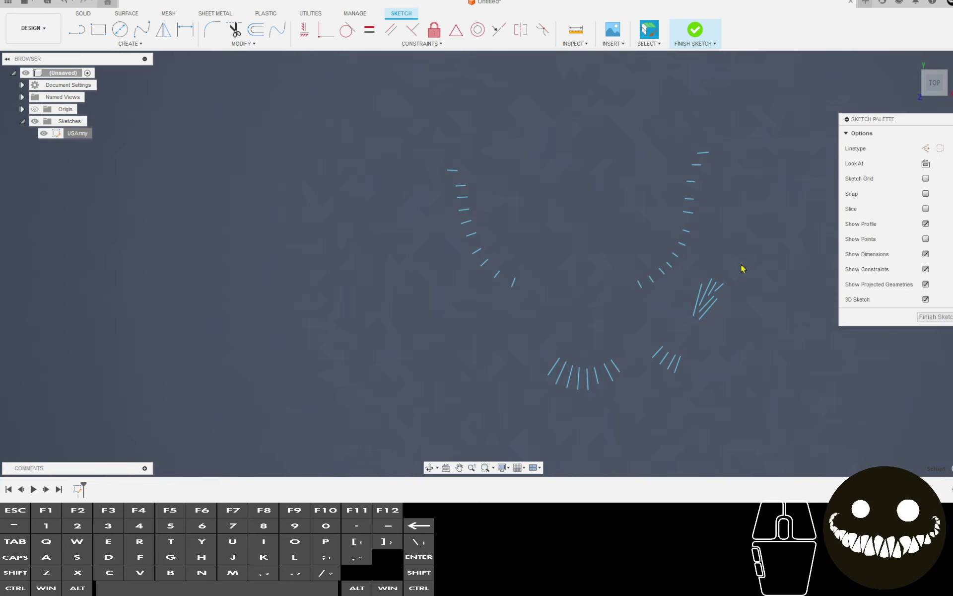
# Finish the sketch and load USArmy.dxf from the computer's Downloads folder with Insert DXF.
pyautogui.click(679, 39)
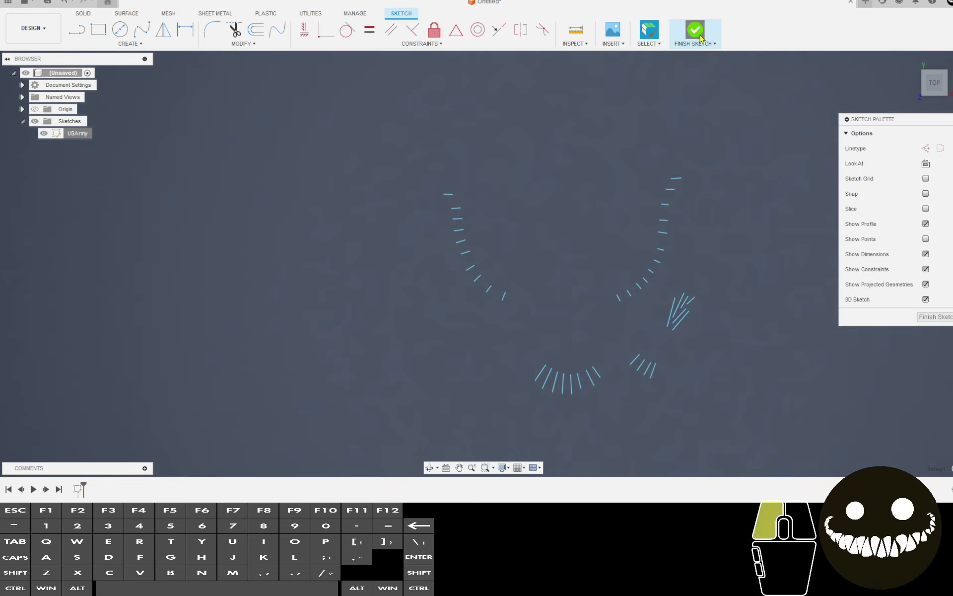
pyautogui.click(580, 39)
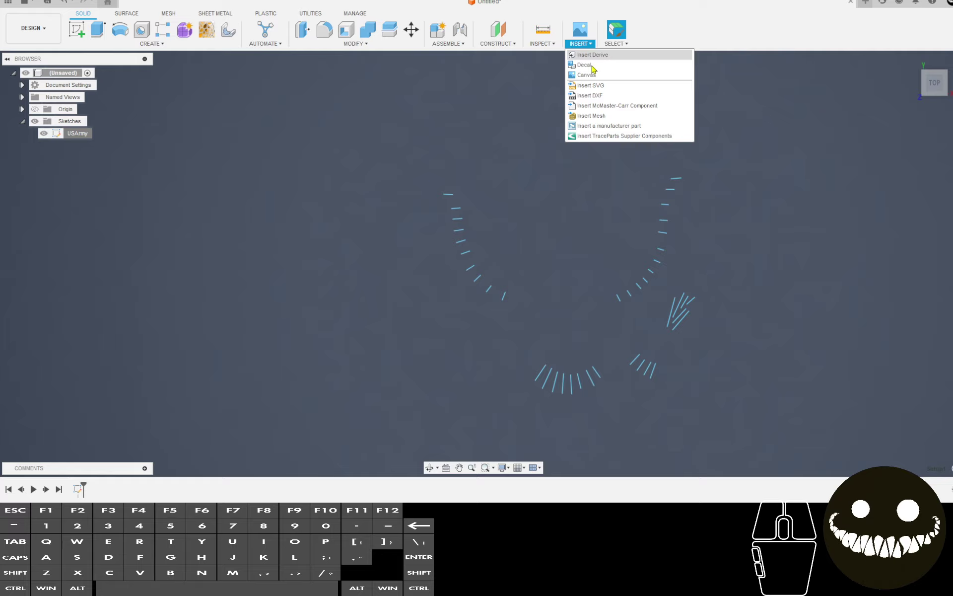
pyautogui.click(602, 96)
pyautogui.click(892, 149)
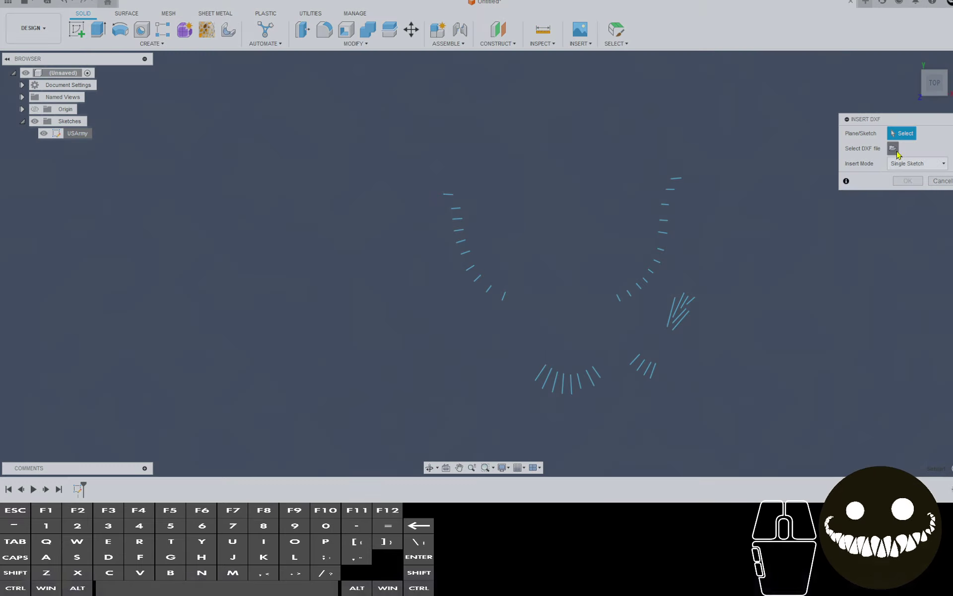
pyautogui.click(399, 351)
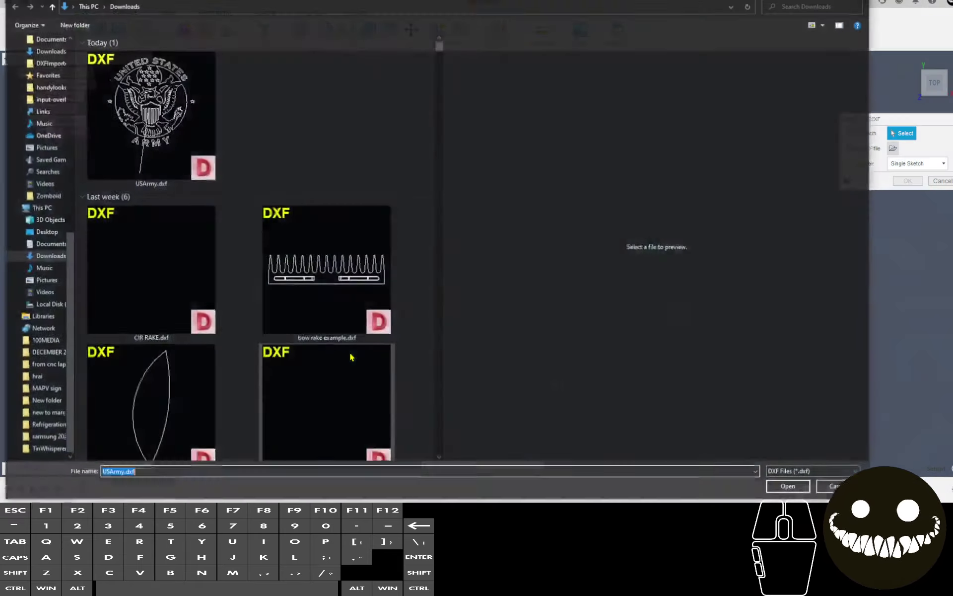
pyautogui.click(789, 488)
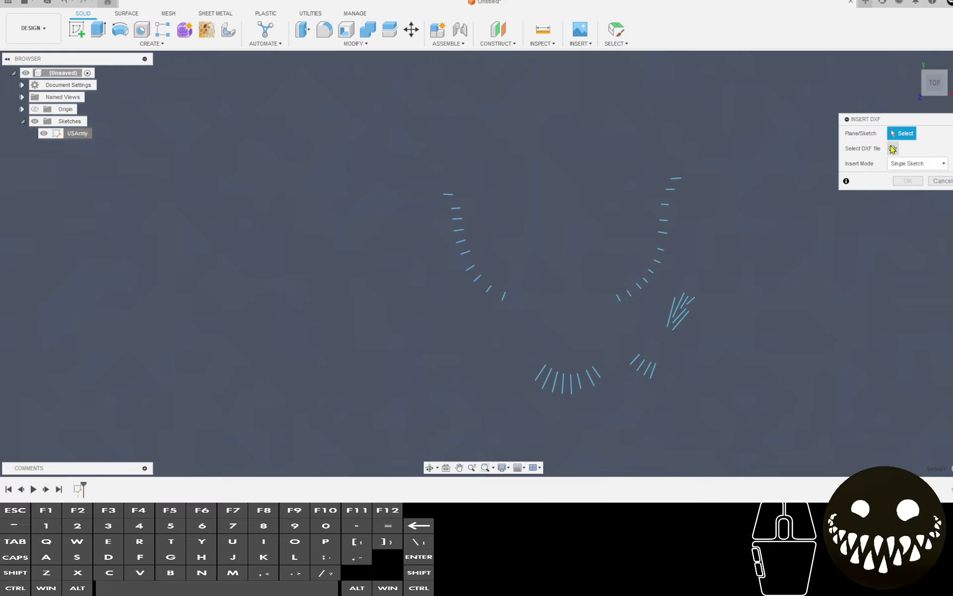
pyautogui.click(893, 149)
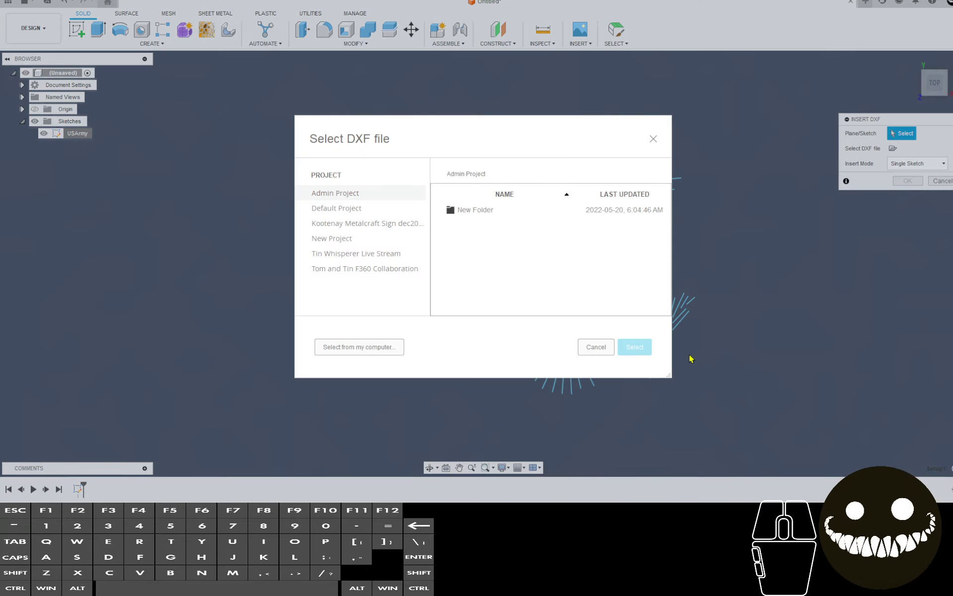
pyautogui.click(373, 347)
pyautogui.click(788, 487)
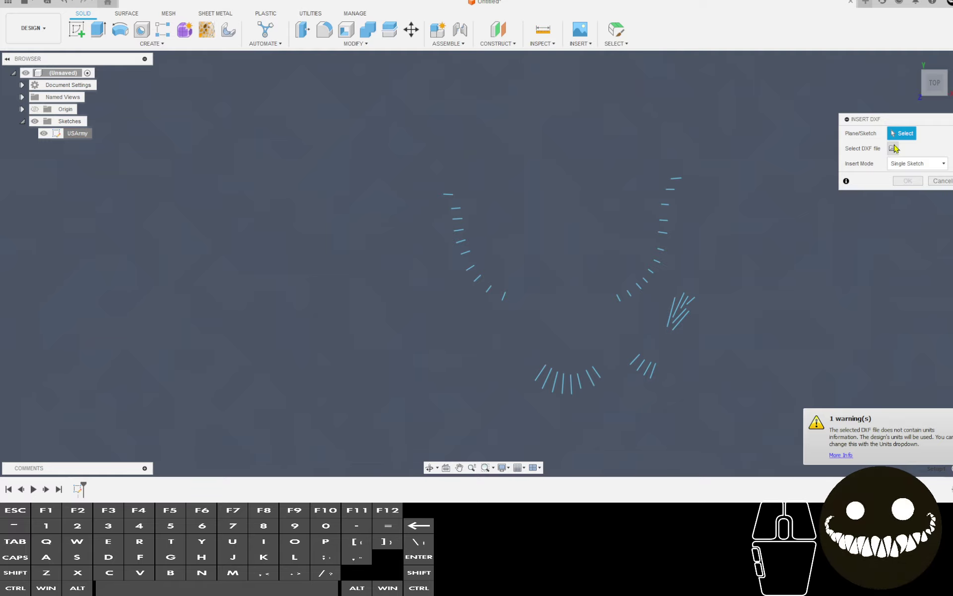
# Insert the DXF on the XY origin plane as a single sketch in inches with zero X and Y distance.
pyautogui.scroll(-3, 490, 434)
pyautogui.moveTo(489, 434); pyautogui.dragTo(457, 166, button='middle')
pyautogui.click(360, 334)
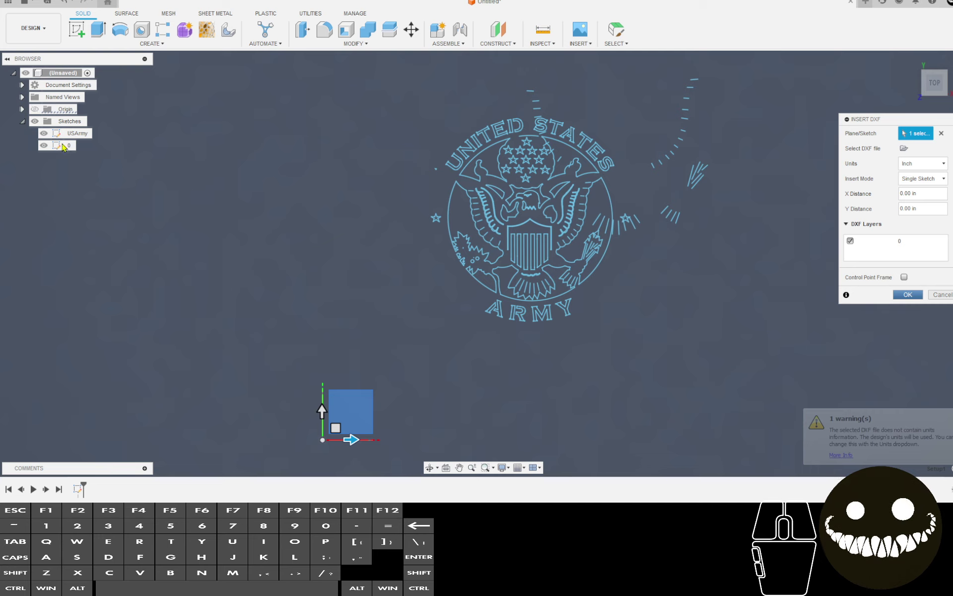
pyautogui.press('Return')
# Hide the USArmy sketch and open the USArmy (1) sketch for editing.
pyautogui.click(44, 133)
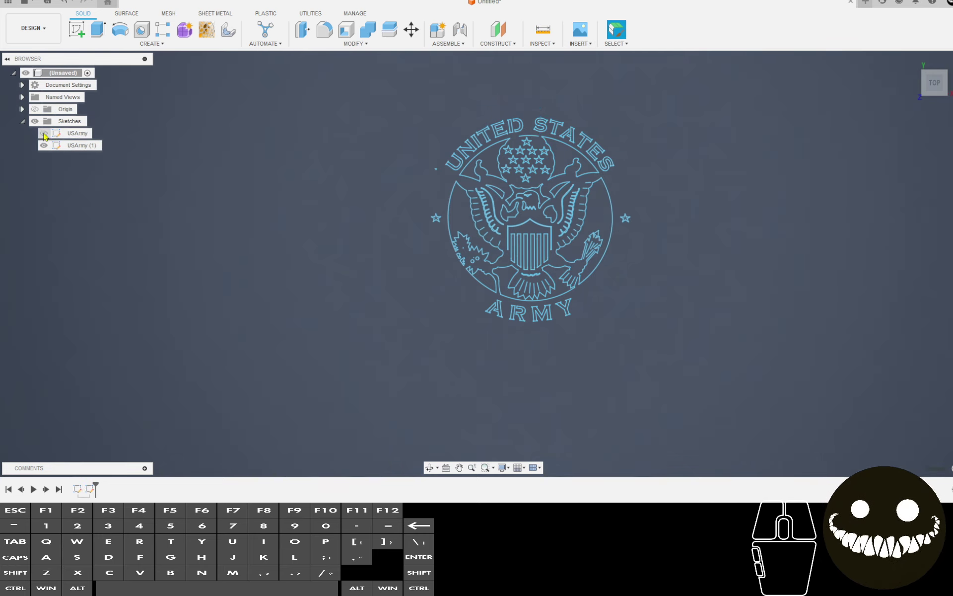
pyautogui.rightClick(90, 153)
pyautogui.click(145, 195)
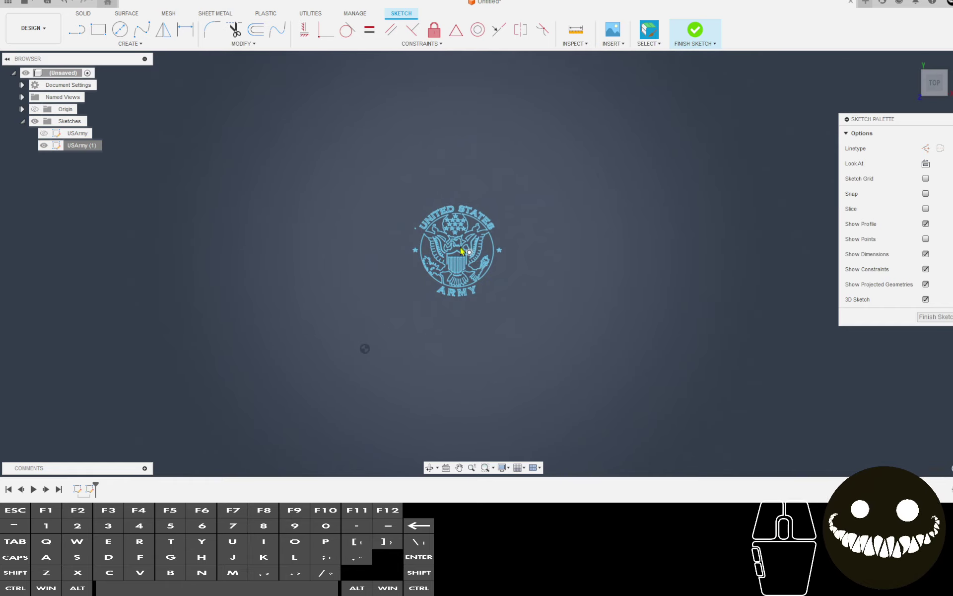
# Select the short feather lines along the emblem's right wing with Paint Selection and delete them.
pyautogui.scroll(8, 461, 261)
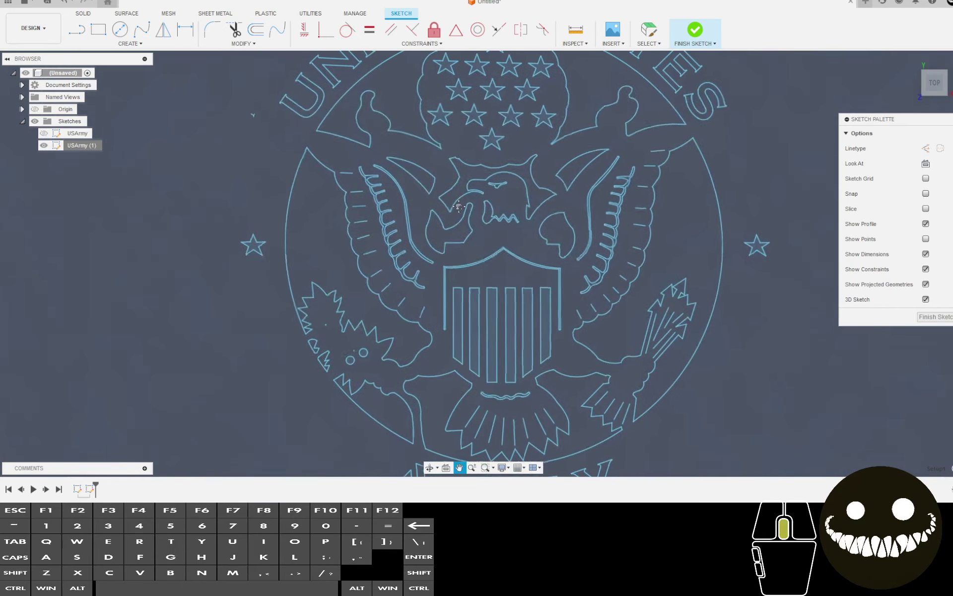
pyautogui.scroll(-4, 457, 208)
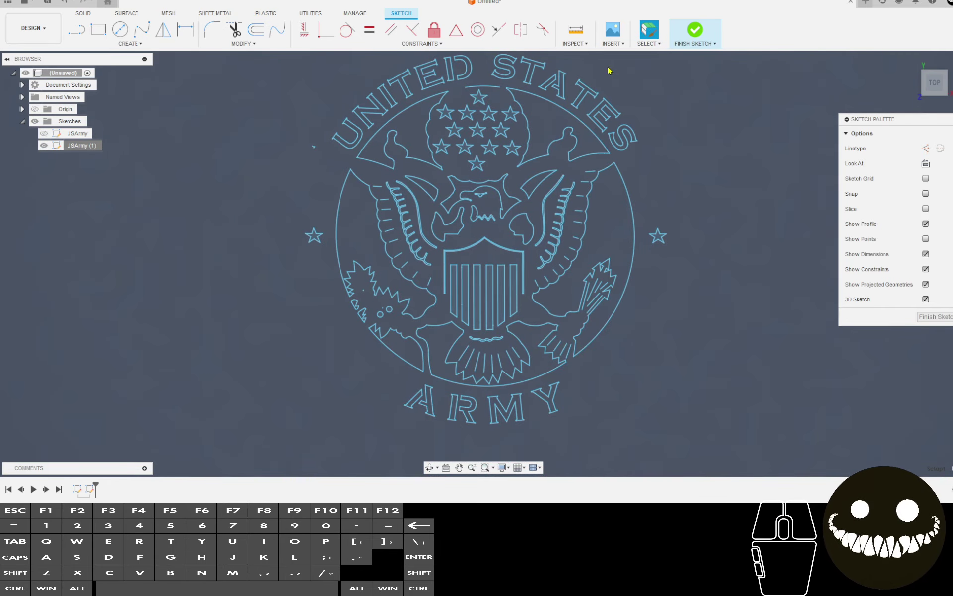
pyautogui.click(649, 43)
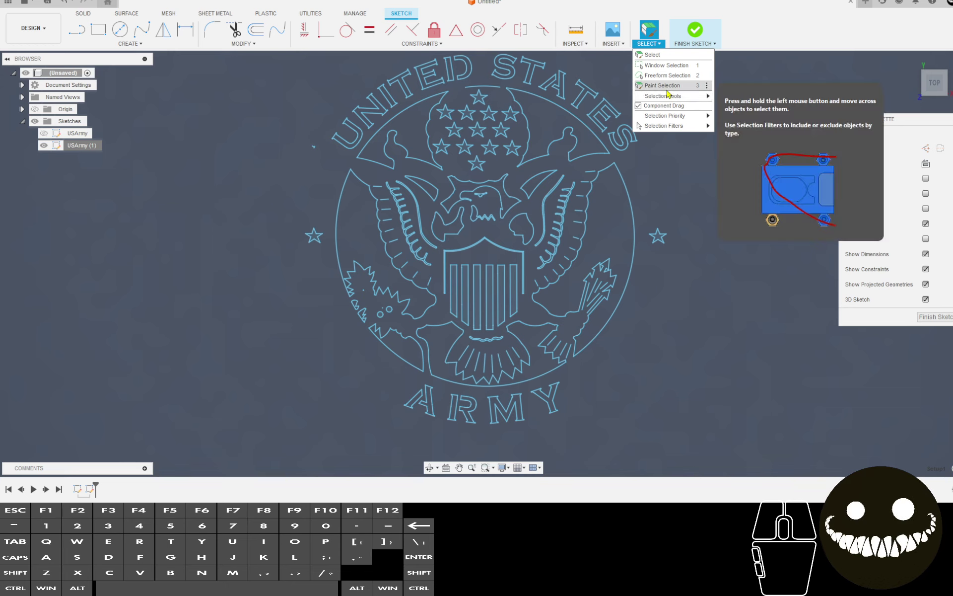
pyautogui.click(668, 91)
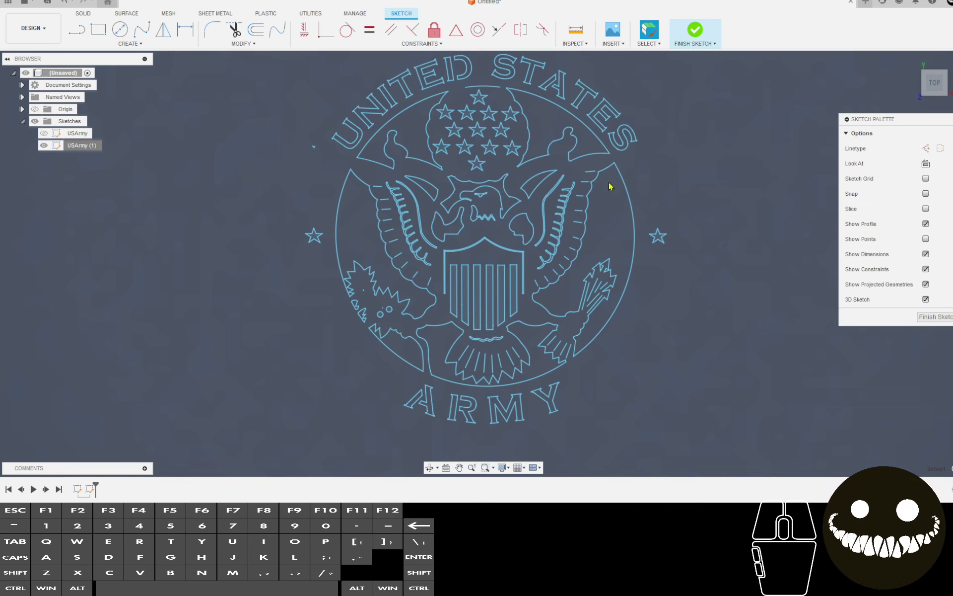
pyautogui.scroll(4, 611, 185)
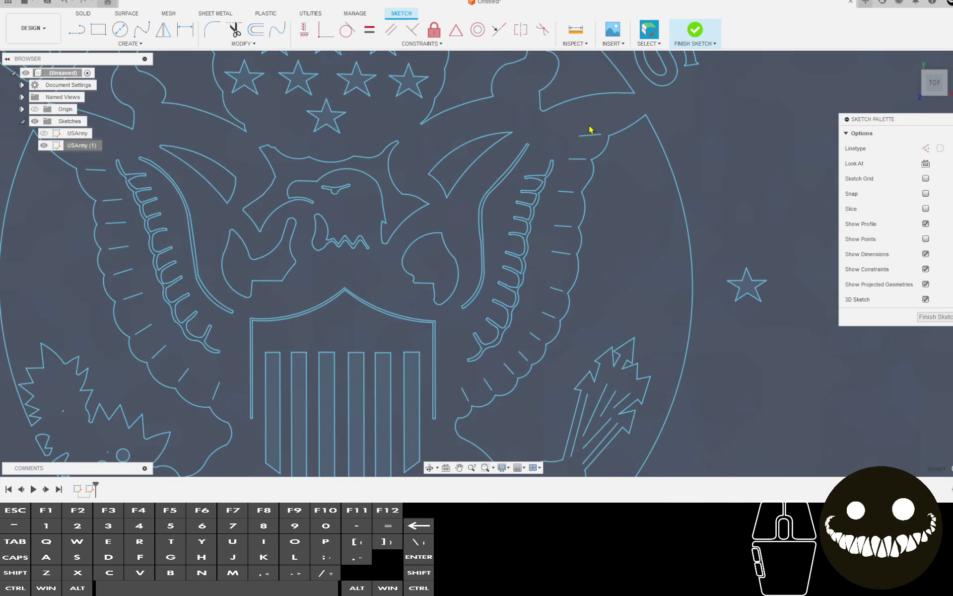
pyautogui.moveTo(588, 124); pyautogui.dragTo(584, 133)
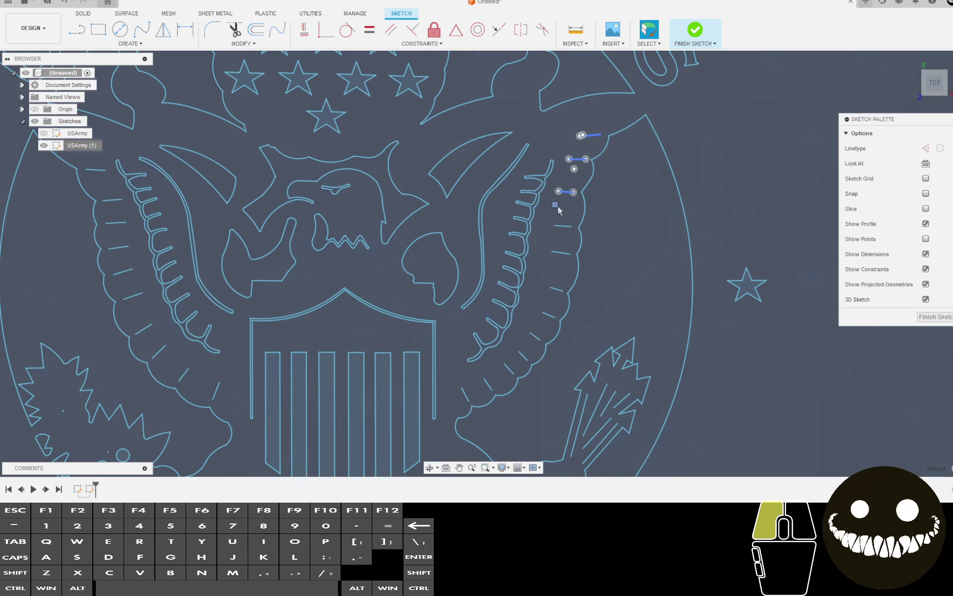
pyautogui.moveTo(557, 208); pyautogui.dragTo(557, 255)
pyautogui.moveTo(549, 307)
pyautogui.mouseDown()
pyautogui.moveTo(512, 370)
pyautogui.moveTo(461, 396)
pyautogui.mouseUp()
pyautogui.press('Delete')
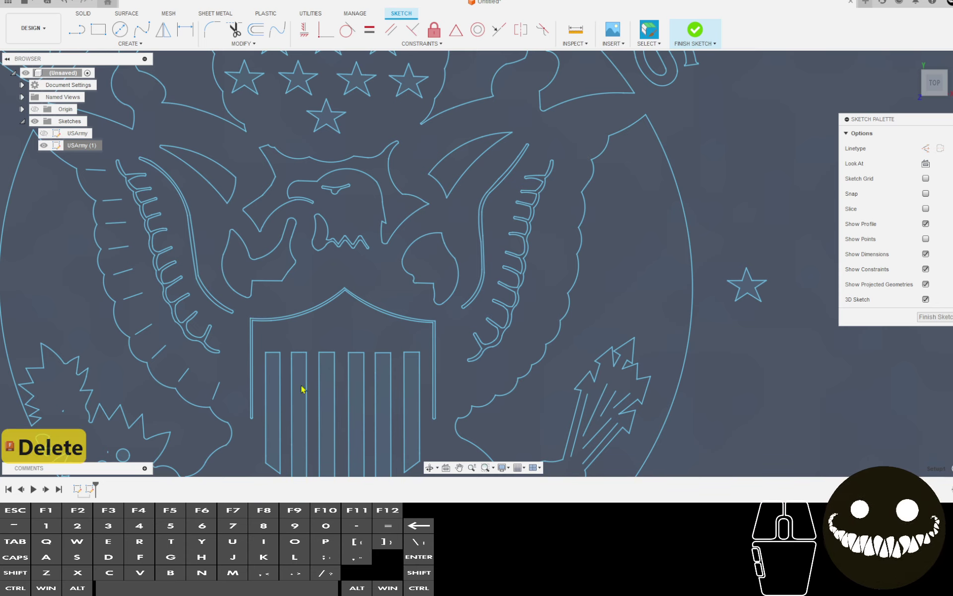
# Paint-select and delete the left wing's short feather lines, undoing the accidental removal of a wing outline arc.
pyautogui.moveTo(230, 395)
pyautogui.mouseDown()
pyautogui.moveTo(158, 347)
pyautogui.moveTo(129, 288)
pyautogui.moveTo(103, 183)
pyautogui.mouseUp()
pyautogui.press('Delete')
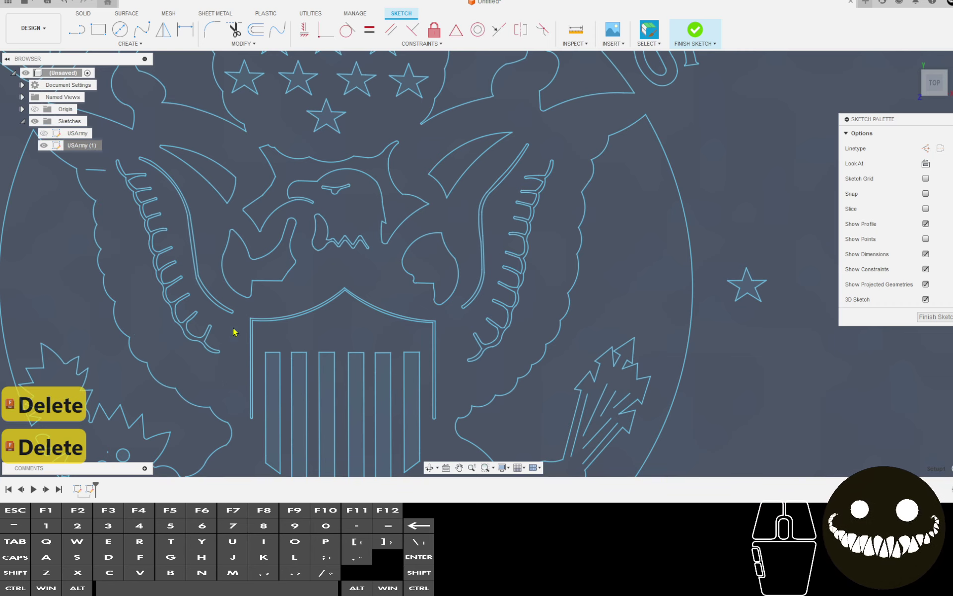
pyautogui.click(115, 207)
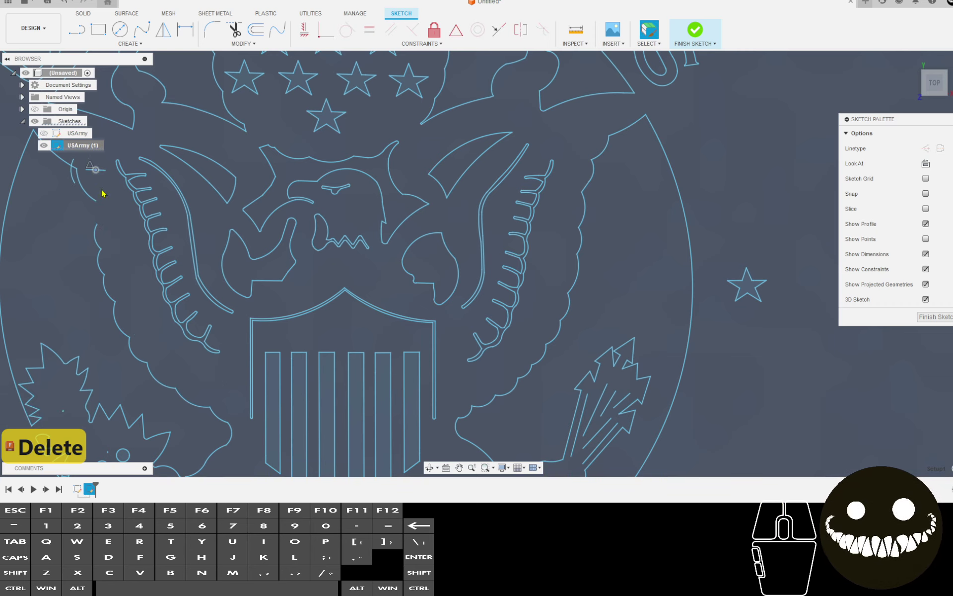
pyautogui.hotkey('ctrl', 'z')
pyautogui.moveTo(119, 196); pyautogui.dragTo(99, 171)
pyautogui.press('Delete')
# Paint-select and delete the loose lines inside the eagle's tail feathers.
pyautogui.scroll(-2, 389, 352)
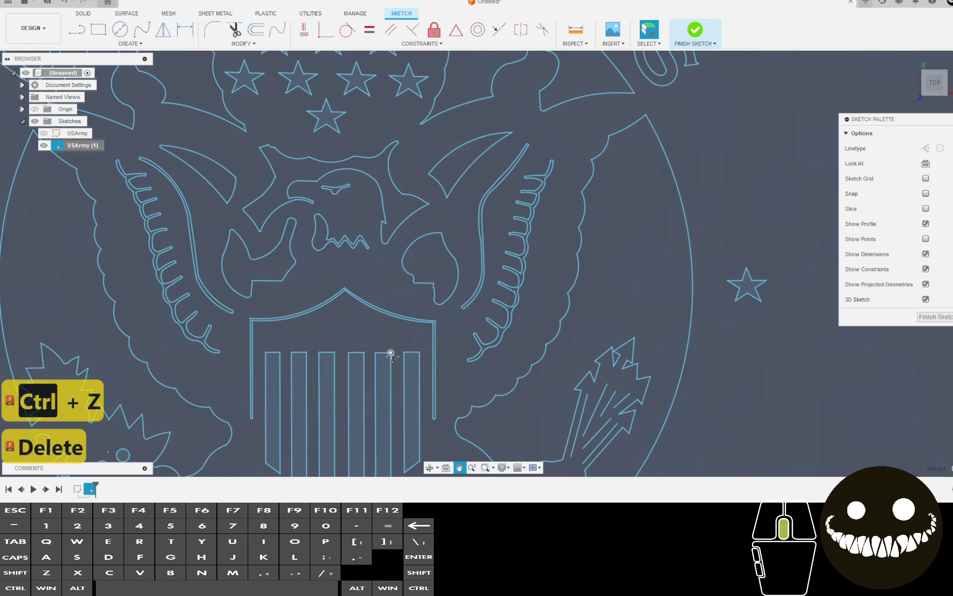
pyautogui.moveTo(390, 351); pyautogui.dragTo(417, 185, button='middle')
pyautogui.scroll(3, 386, 295)
pyautogui.scroll(2, 356, 295)
pyautogui.click(354, 294)
pyautogui.moveTo(357, 295)
pyautogui.mouseDown()
pyautogui.moveTo(289, 324)
pyautogui.moveTo(198, 283)
pyautogui.mouseUp()
pyautogui.press('Delete')
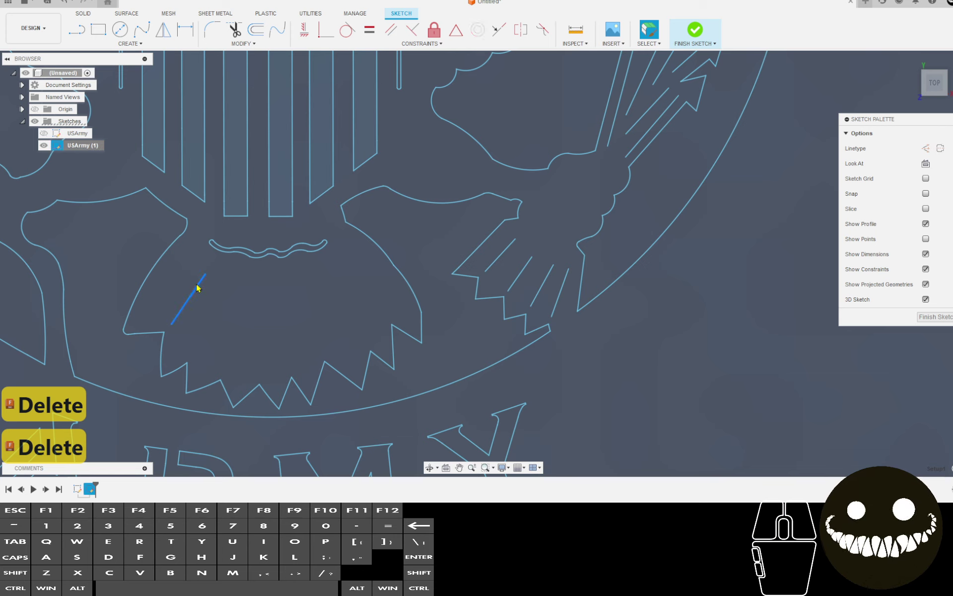
pyautogui.press('Delete')
# Paint-select and delete the loose lines inside the eagle's right leg feathers and the arrow bundle.
pyautogui.moveTo(568, 308); pyautogui.dragTo(542, 291)
pyautogui.press('Delete')
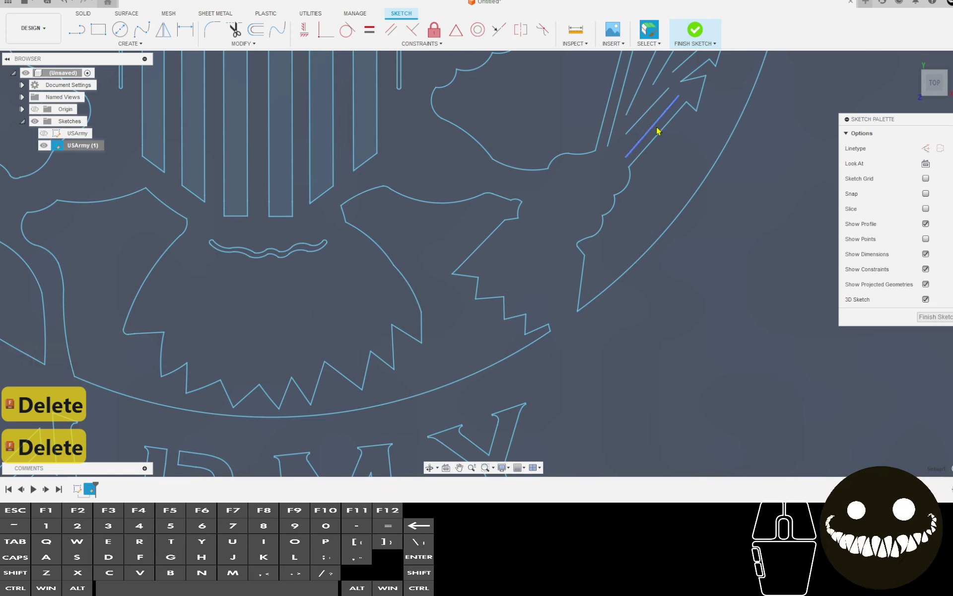
pyautogui.scroll(3, 622, 160)
pyautogui.moveTo(595, 149); pyautogui.dragTo(651, 125)
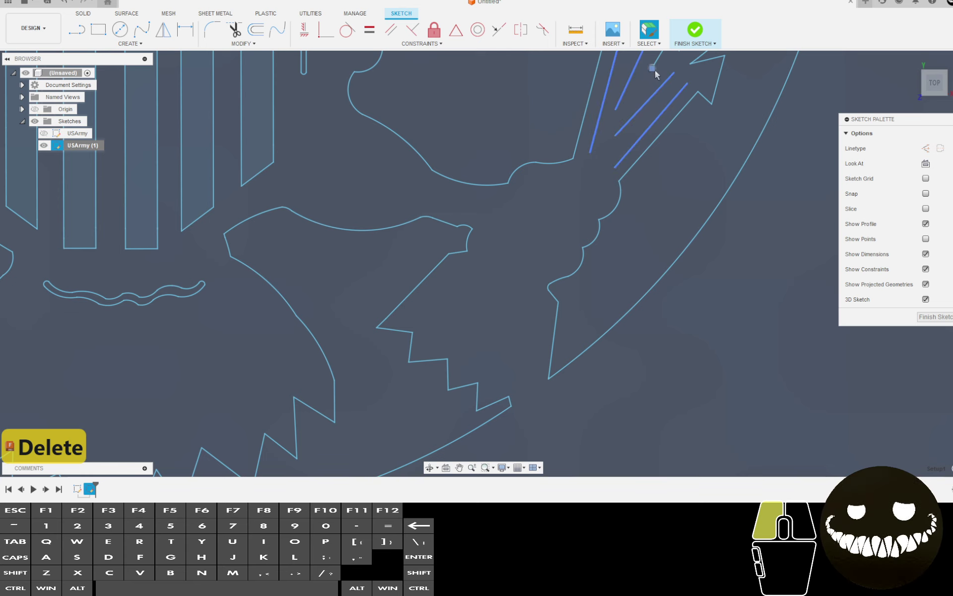
pyautogui.moveTo(656, 74); pyautogui.dragTo(657, 76)
pyautogui.scroll(-5, 754, 85)
pyautogui.scroll(4, 617, 155)
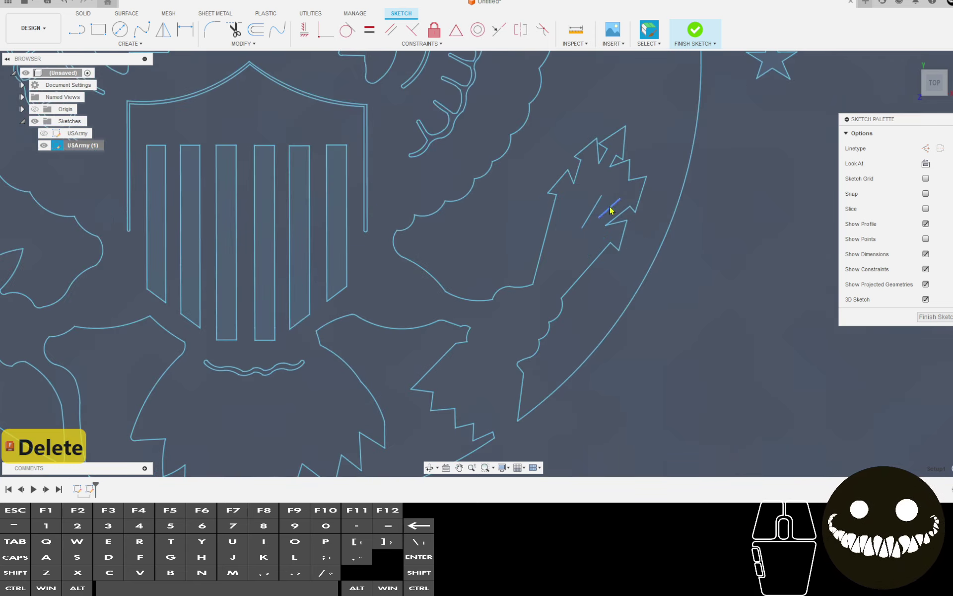
pyautogui.scroll(3, 596, 207)
pyautogui.moveTo(585, 207); pyautogui.dragTo(632, 206)
pyautogui.press('Delete')
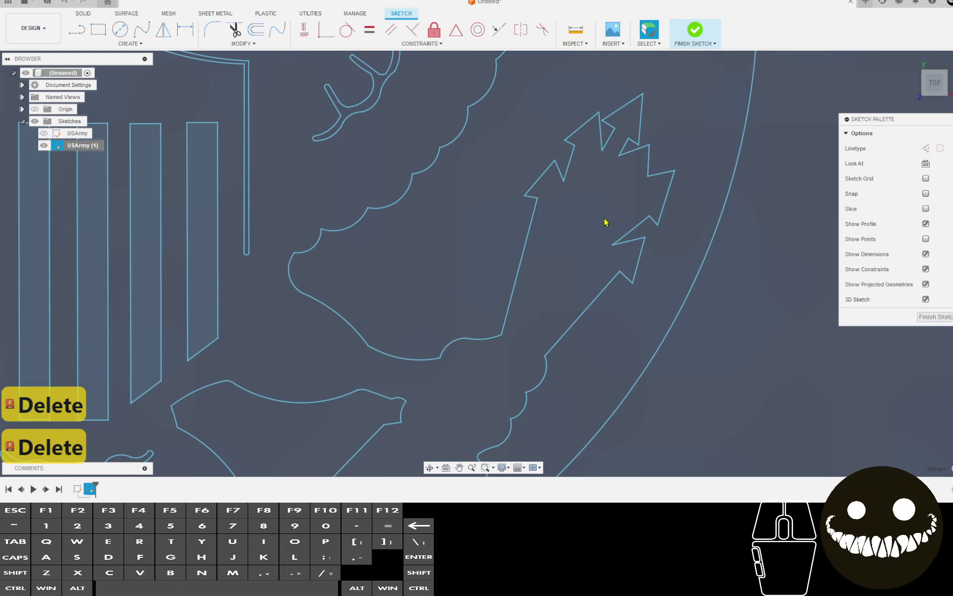
# Paint-select and delete the tiny stray specks inside the olive branch on the emblem's left side.
pyautogui.scroll(-6, 538, 276)
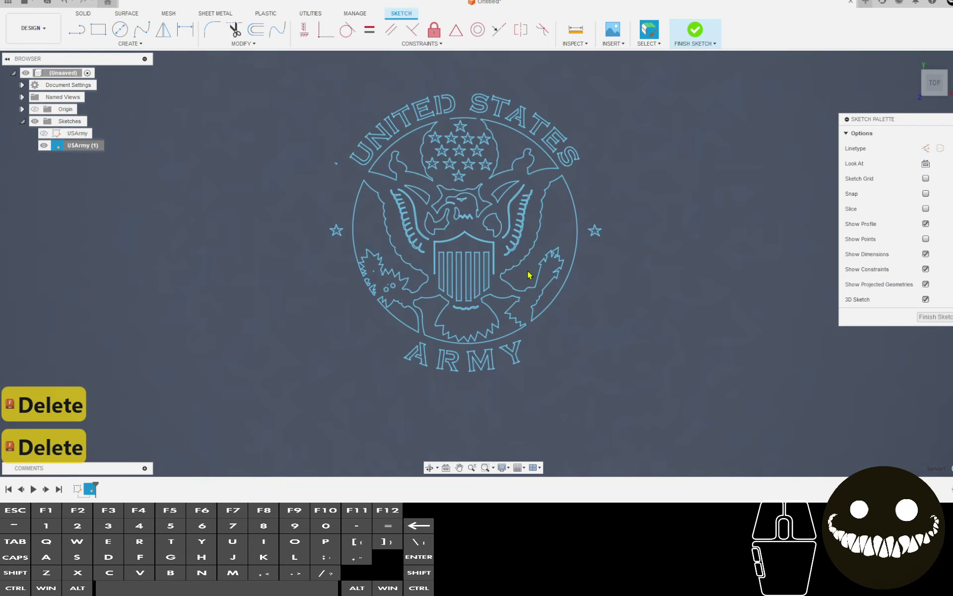
pyautogui.scroll(10, 379, 287)
pyautogui.moveTo(390, 275); pyautogui.dragTo(383, 253)
pyautogui.press('Delete')
pyautogui.scroll(-5, 353, 240)
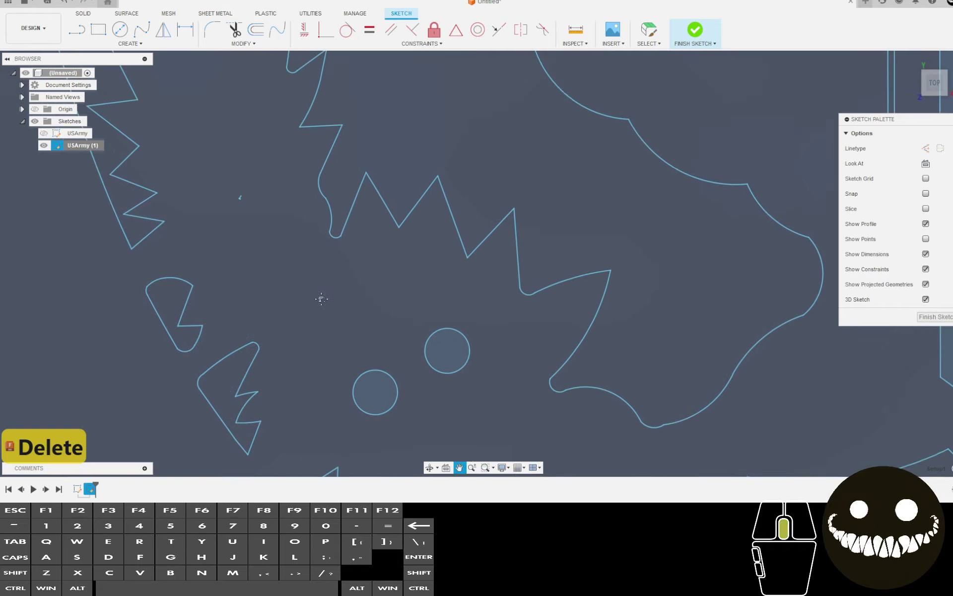
pyautogui.moveTo(243, 209); pyautogui.dragTo(222, 187)
pyautogui.press('Delete')
pyautogui.scroll(-4, 247, 230)
# Delete the small stray geometry outside the emblem left of the letter U and finish the sketch.
pyautogui.scroll(8, 252, 199)
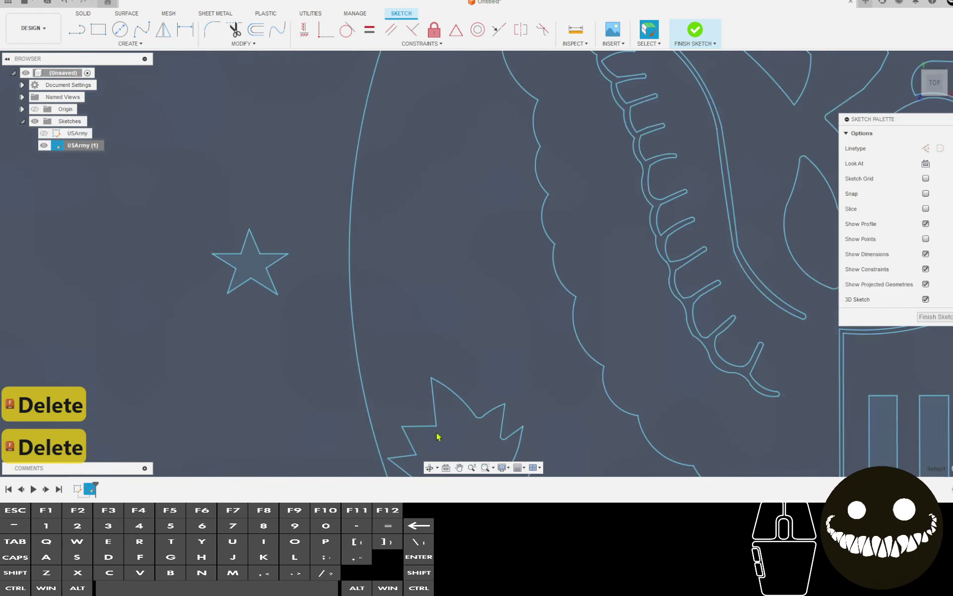
pyautogui.scroll(-5, 298, 308)
pyautogui.moveTo(298, 309); pyautogui.dragTo(309, 219)
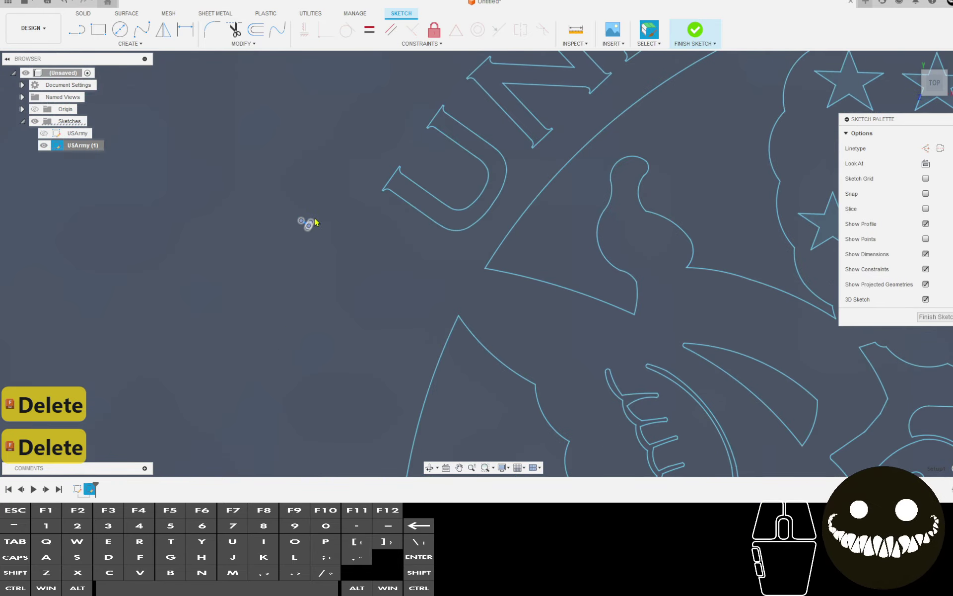
pyautogui.press('Delete')
pyautogui.click(695, 31)
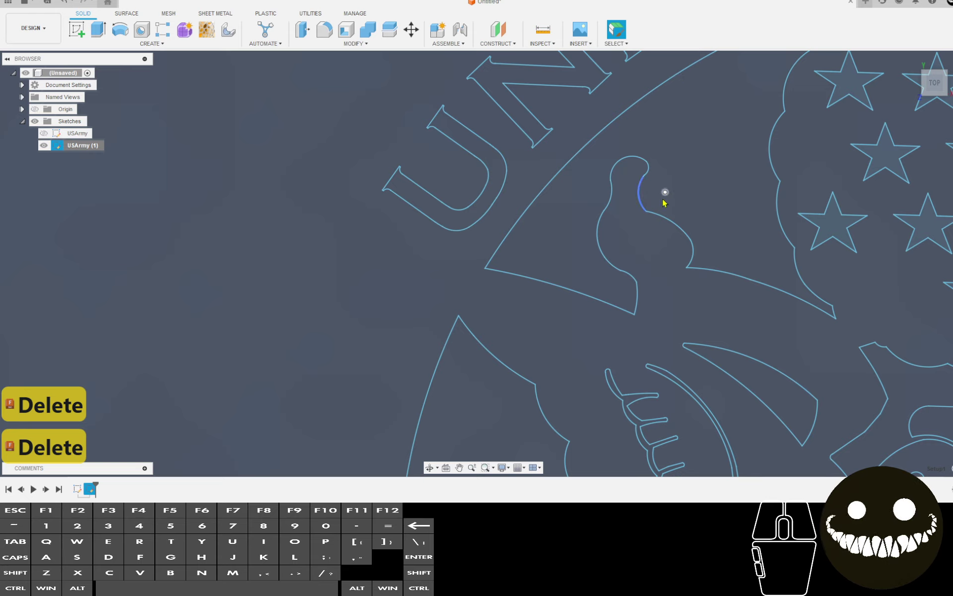
# Show the original USArmy sketch together with the cleaned one for comparison, and hide it again.
pyautogui.scroll(-1, 643, 226)
pyautogui.scroll(-6, 629, 265)
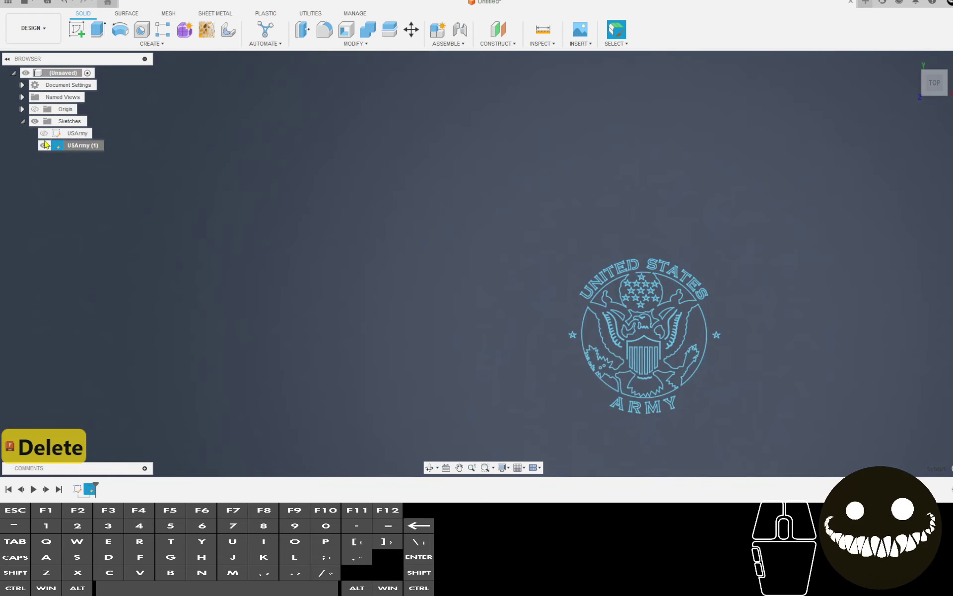
pyautogui.click(44, 134)
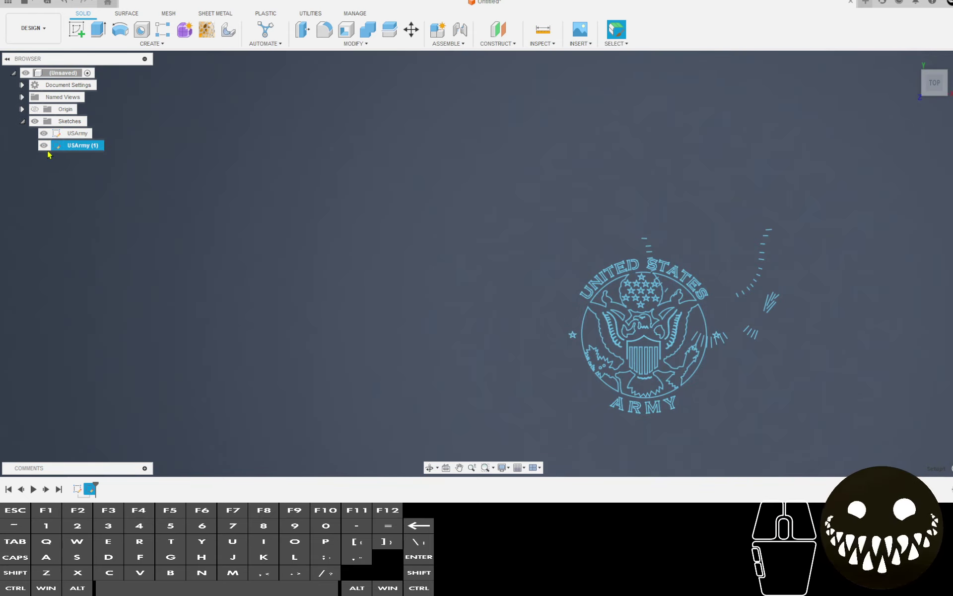
pyautogui.click(44, 133)
pyautogui.rightClick(72, 144)
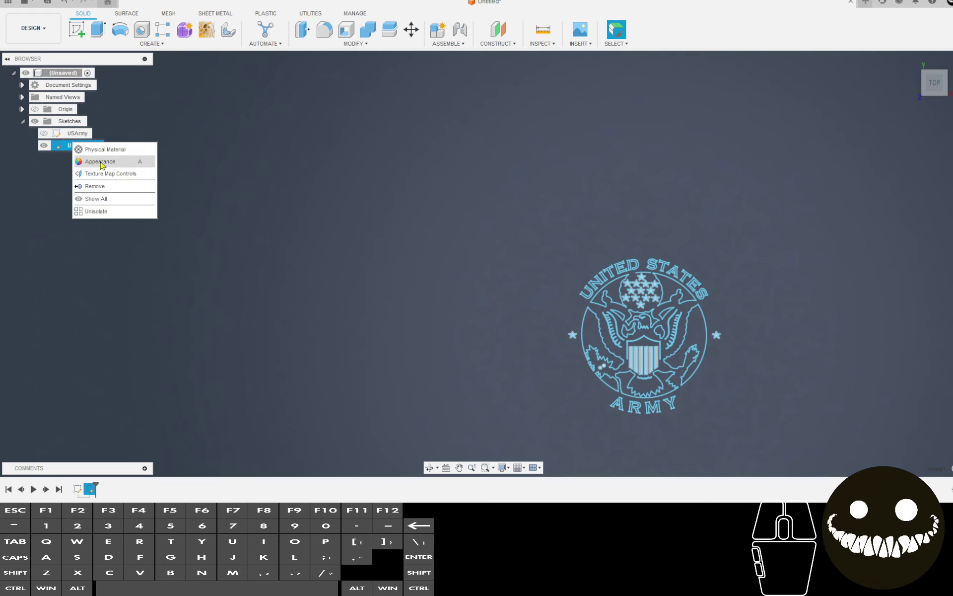
pyautogui.click(101, 163)
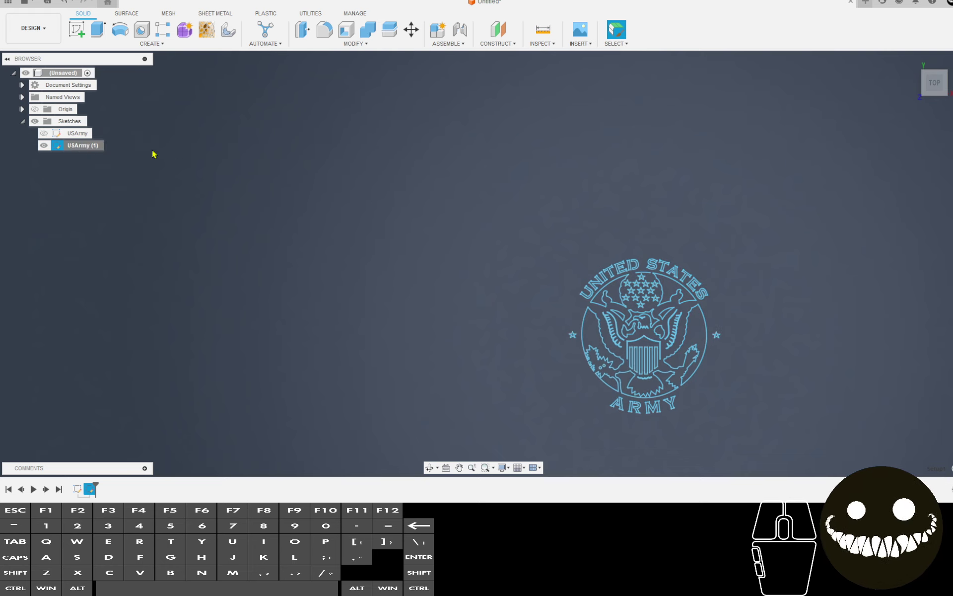
pyautogui.rightClick(92, 145)
pyautogui.press('Escape')
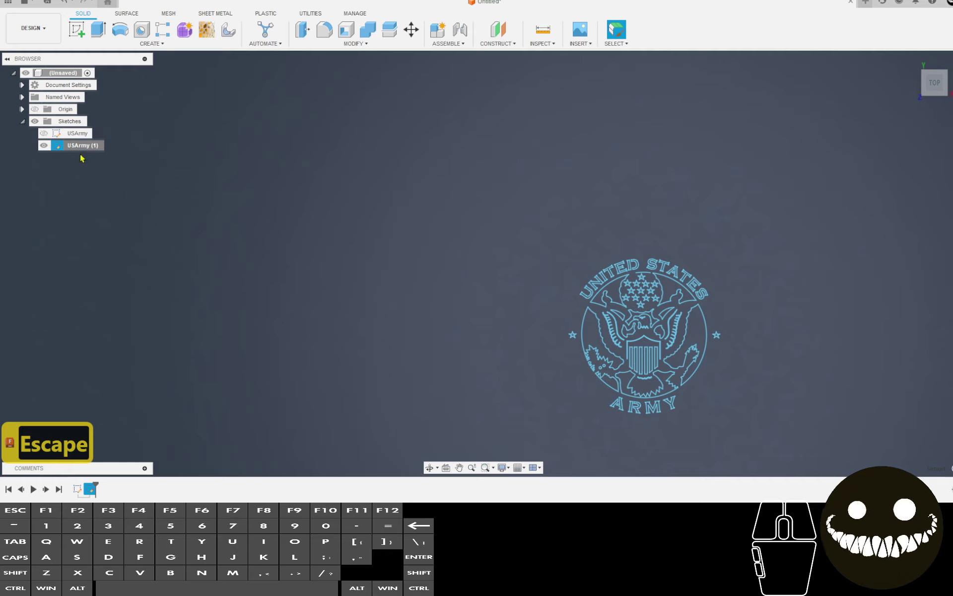
# Undo the recent sketch visibility changes and return to editing the USArmy (1) sketch with nothing selected.
pyautogui.hotkey('ctrl', 'z')
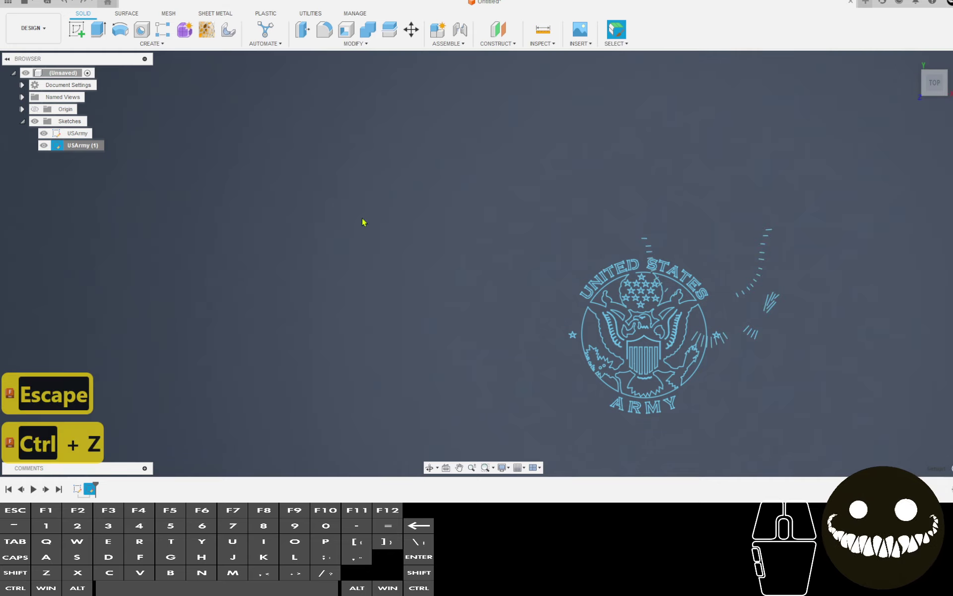
pyautogui.hotkey('ctrl', 'z')
pyautogui.hotkey('ctrl', 'z')
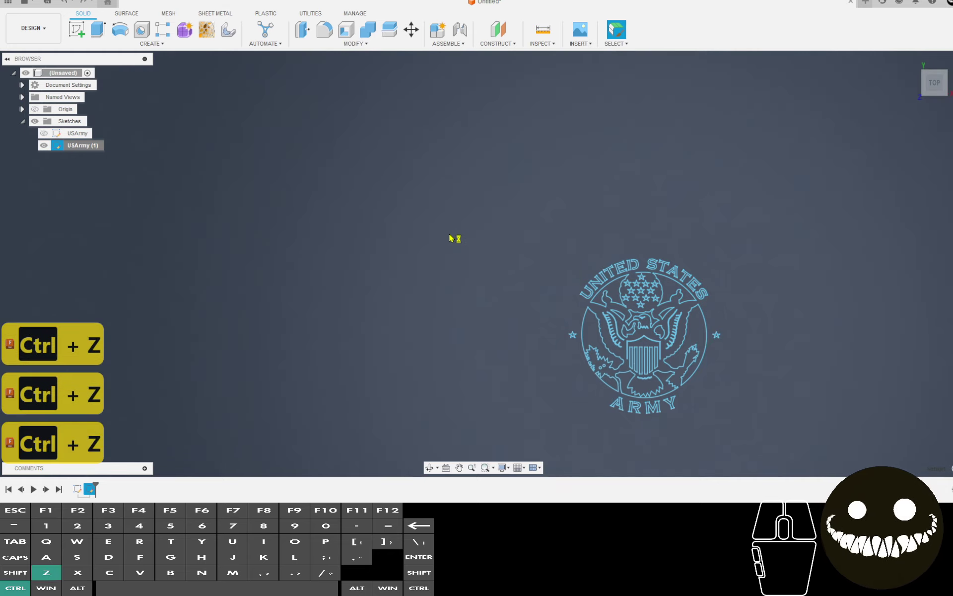
pyautogui.scroll(-1, 430, 201)
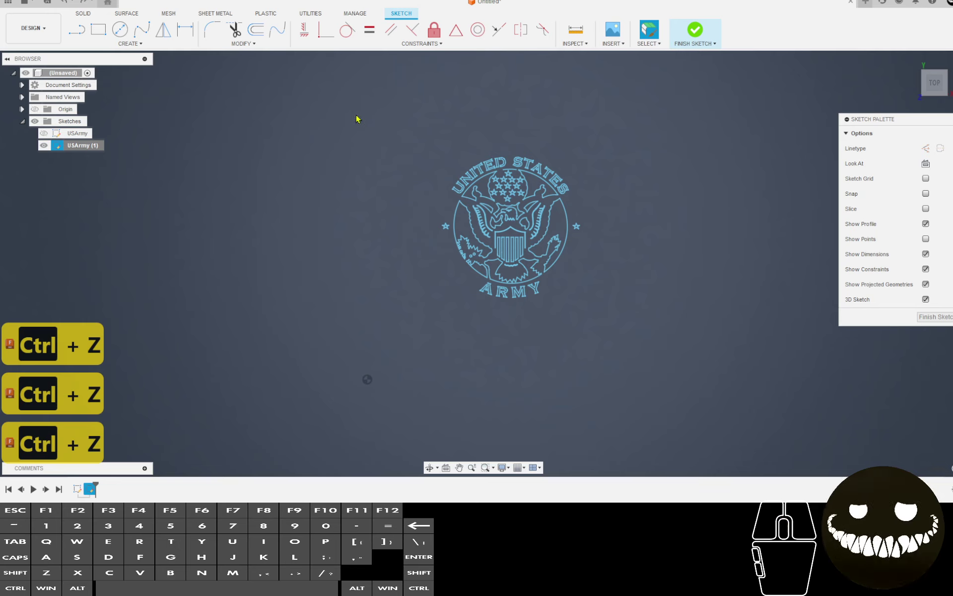
pyautogui.click(446, 226)
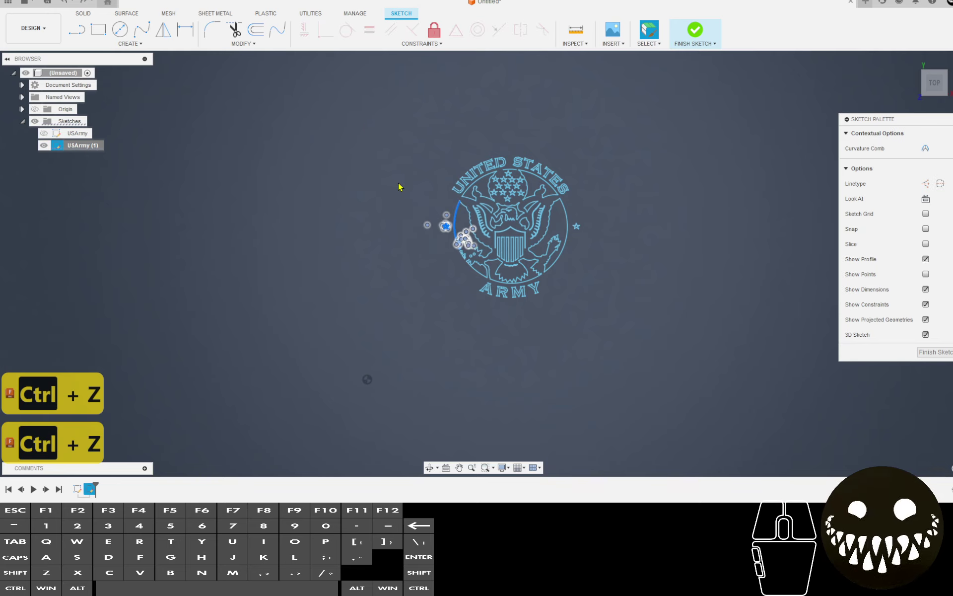
pyautogui.press('Escape')
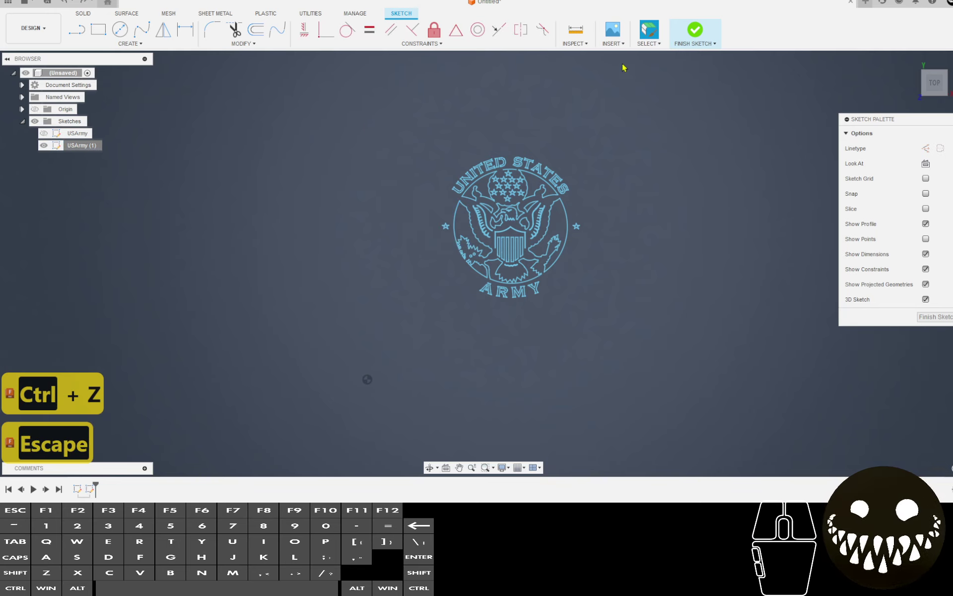
# Window-select the entire emblem and enlarge it about the origin point with Sketch Scale, using a scale factor of 1.4.
pyautogui.click(649, 43)
pyautogui.click(655, 63)
pyautogui.scroll(-4, 507, 221)
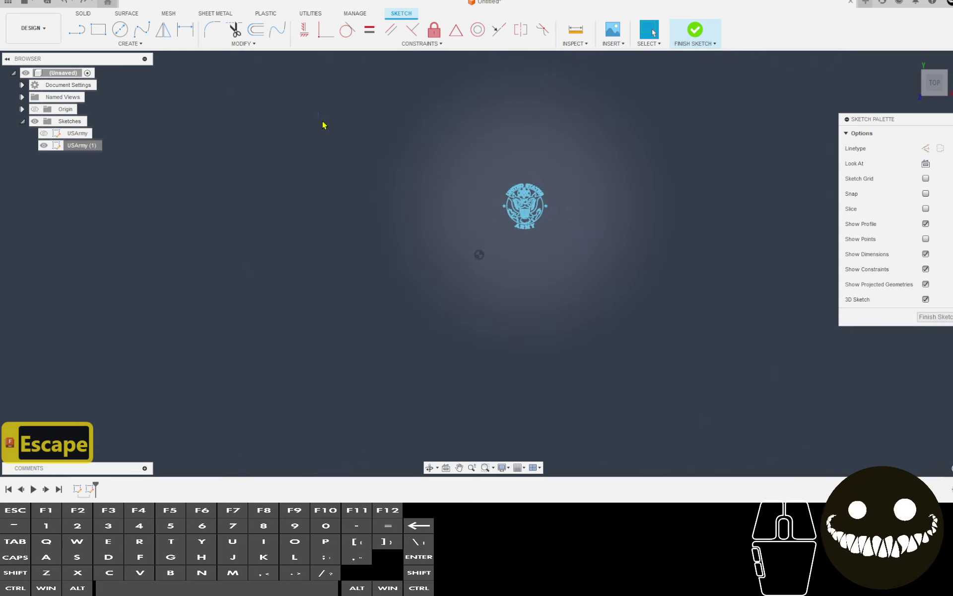
pyautogui.moveTo(280, 108)
pyautogui.mouseDown()
pyautogui.moveTo(766, 362)
pyautogui.moveTo(832, 386)
pyautogui.mouseUp()
pyautogui.click(253, 44)
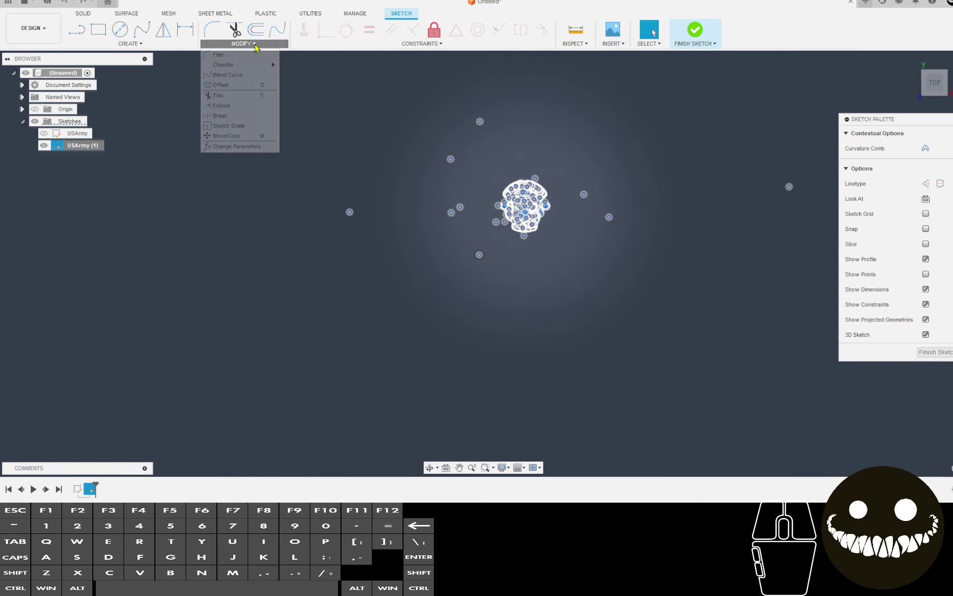
pyautogui.click(247, 132)
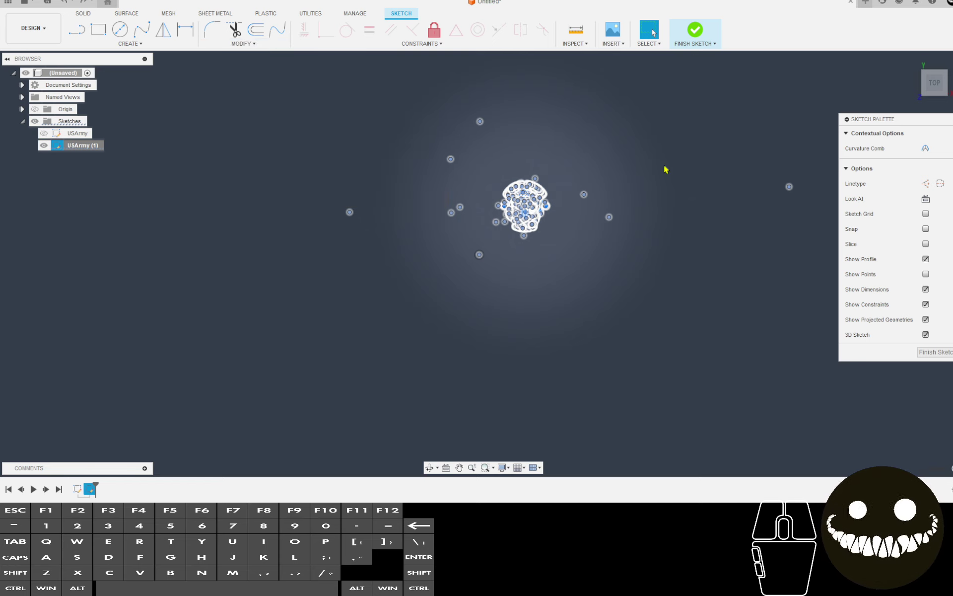
pyautogui.click(479, 256)
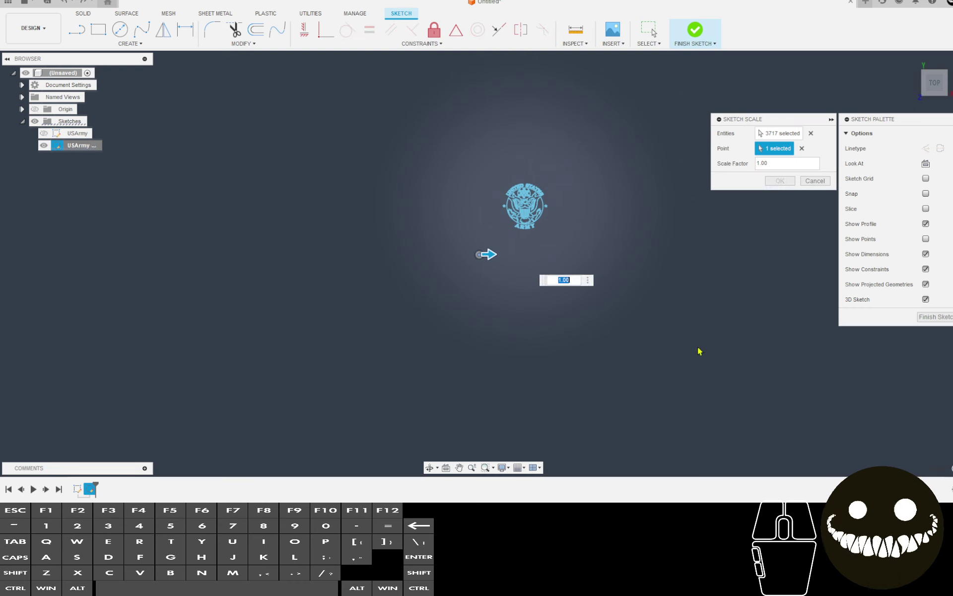
pyautogui.write('1.4')
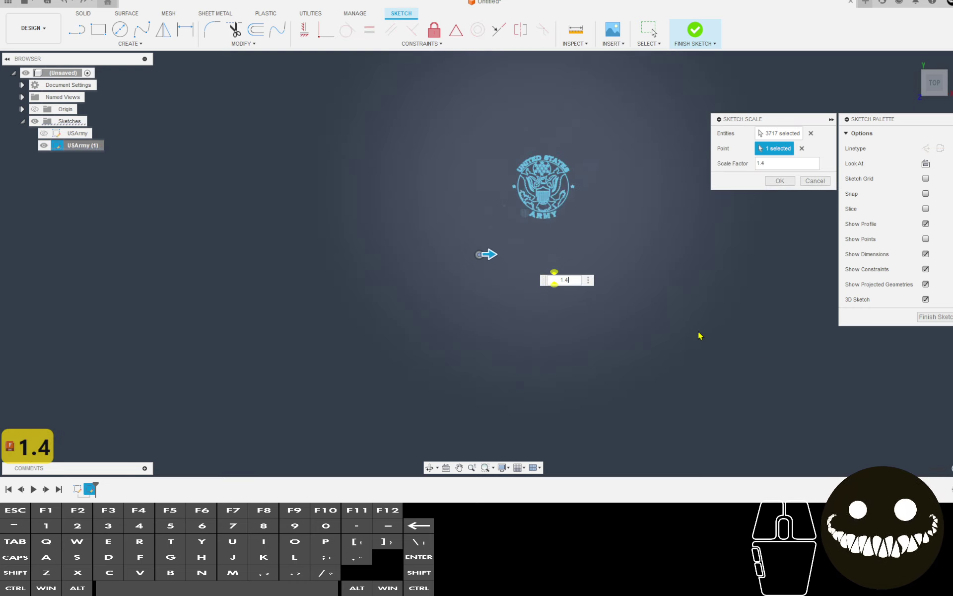
pyautogui.press('Return')
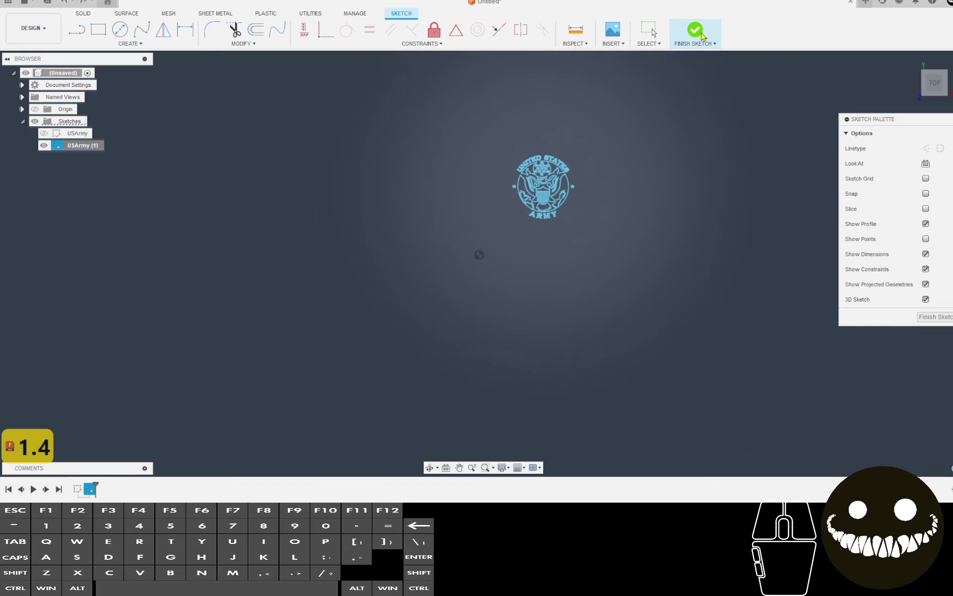
# Finish the scaled sketch and show the original USArmy sketch.
pyautogui.click(696, 31)
pyautogui.click(44, 133)
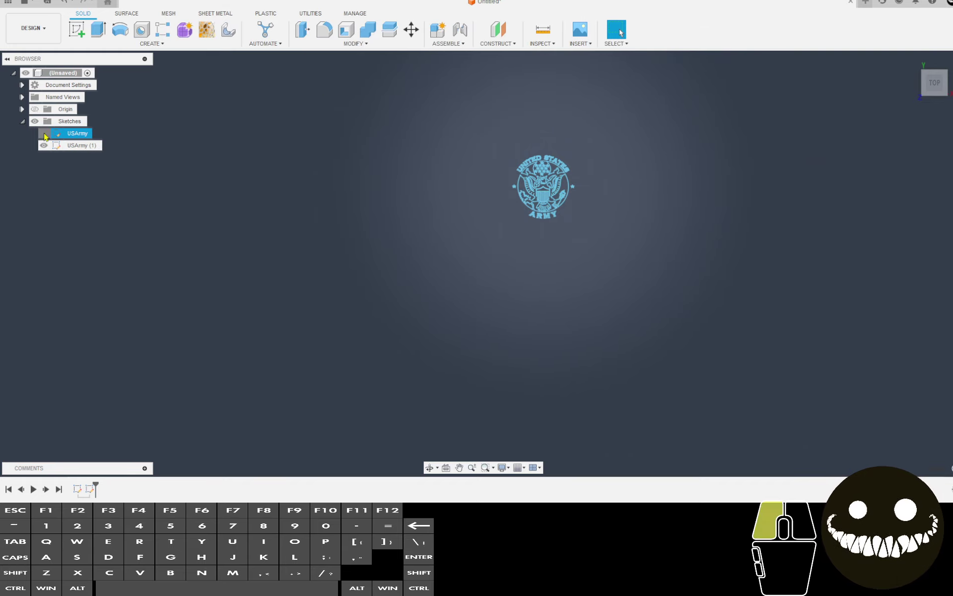
pyautogui.scroll(8, 541, 153)
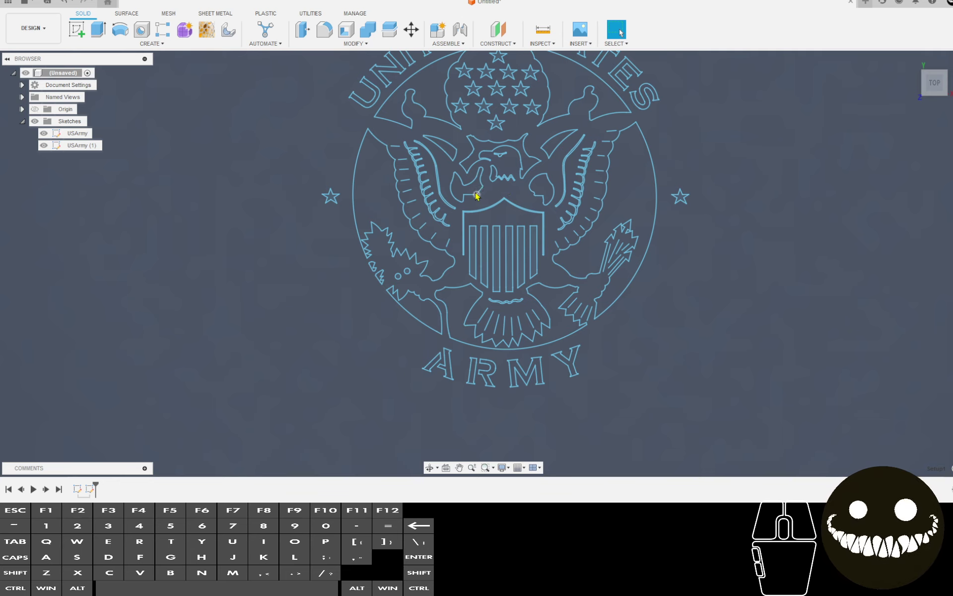
# Create a new cutting setup in the Manufacture workspace and assign the unsaved component as its model.
pyautogui.click(32, 28)
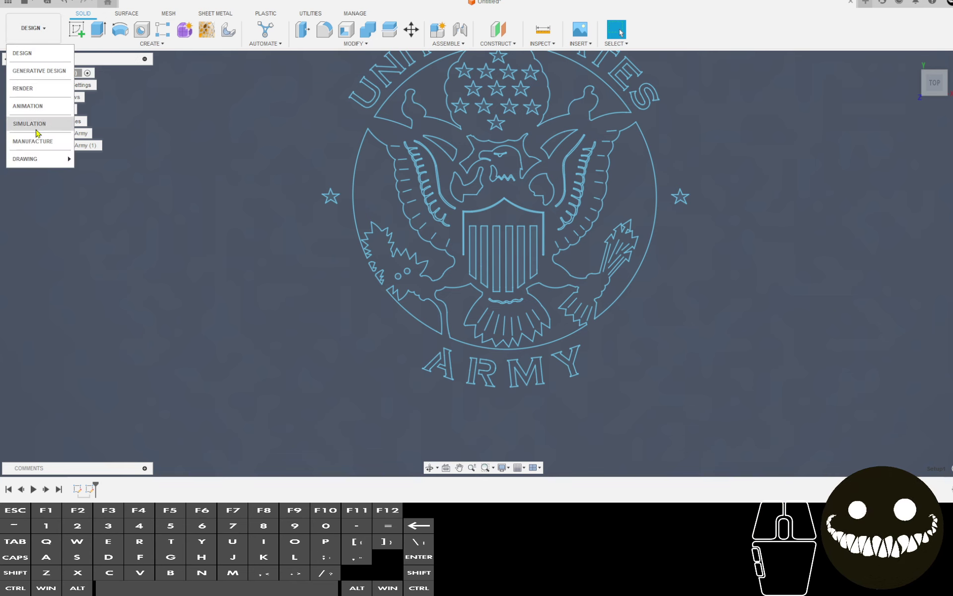
pyautogui.click(35, 139)
pyautogui.click(109, 30)
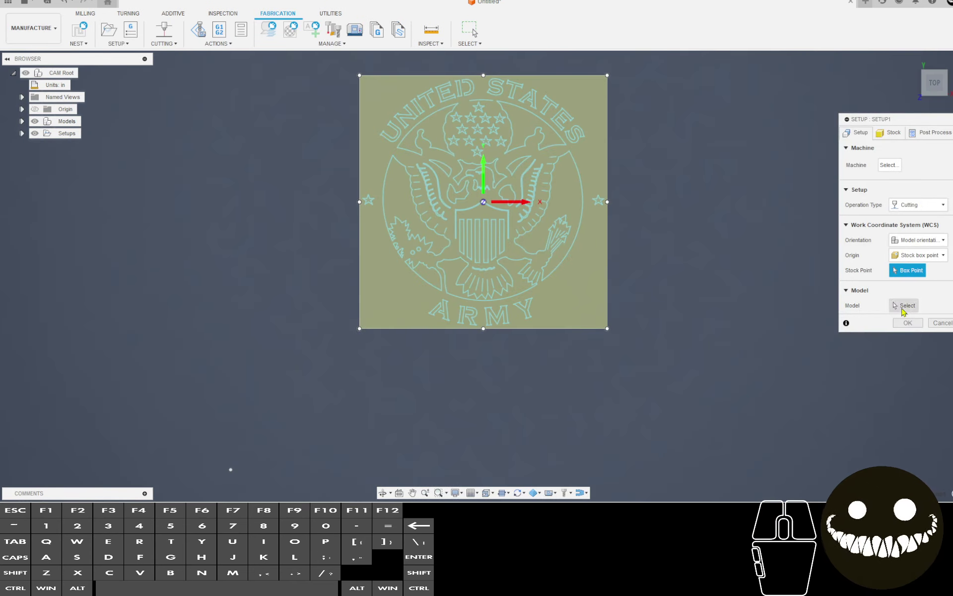
pyautogui.click(905, 305)
pyautogui.click(22, 122)
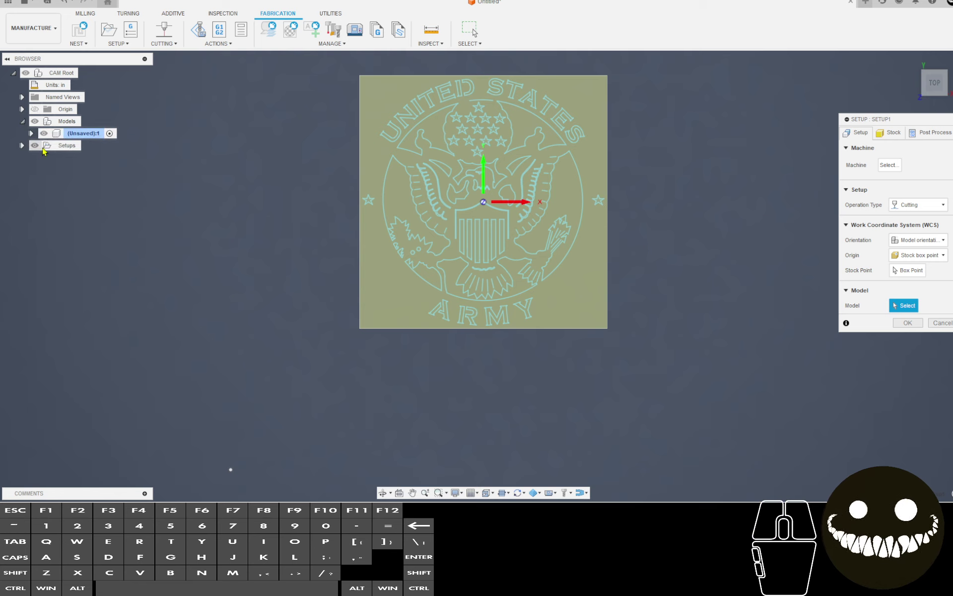
pyautogui.click(31, 133)
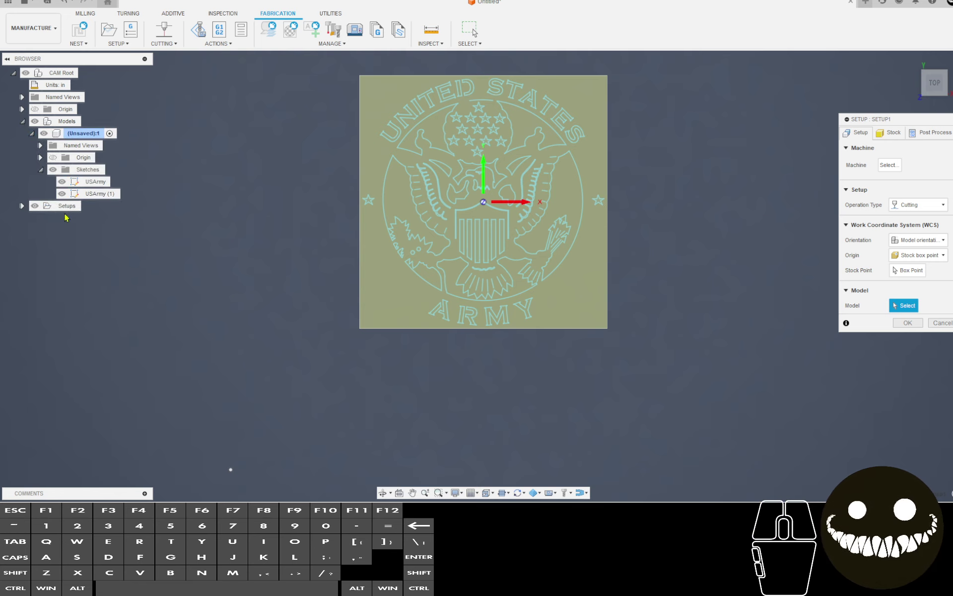
pyautogui.click(93, 186)
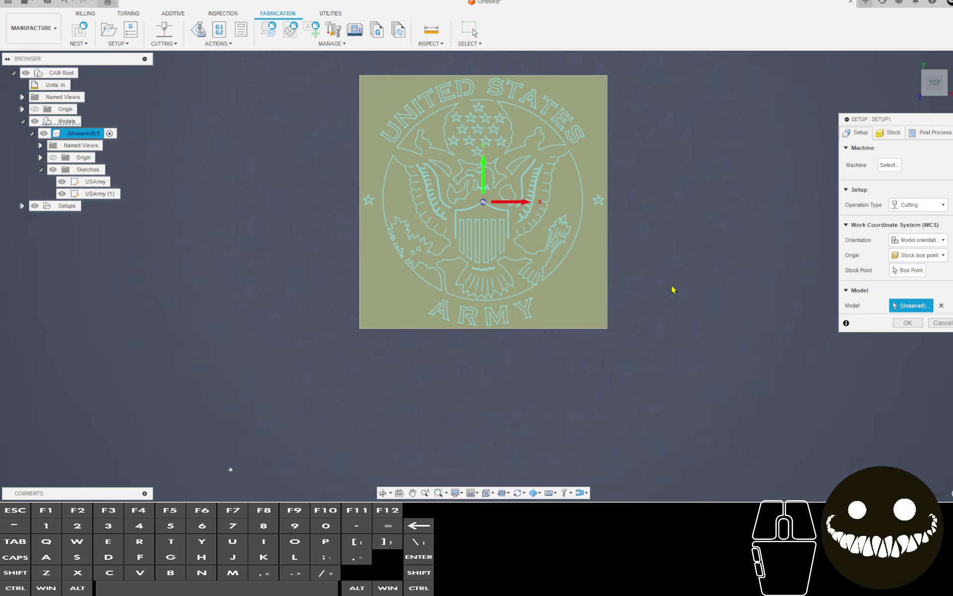
# Place the setup's stock box point at the lower-left corner of the stock and open the stock settings.
pyautogui.click(908, 271)
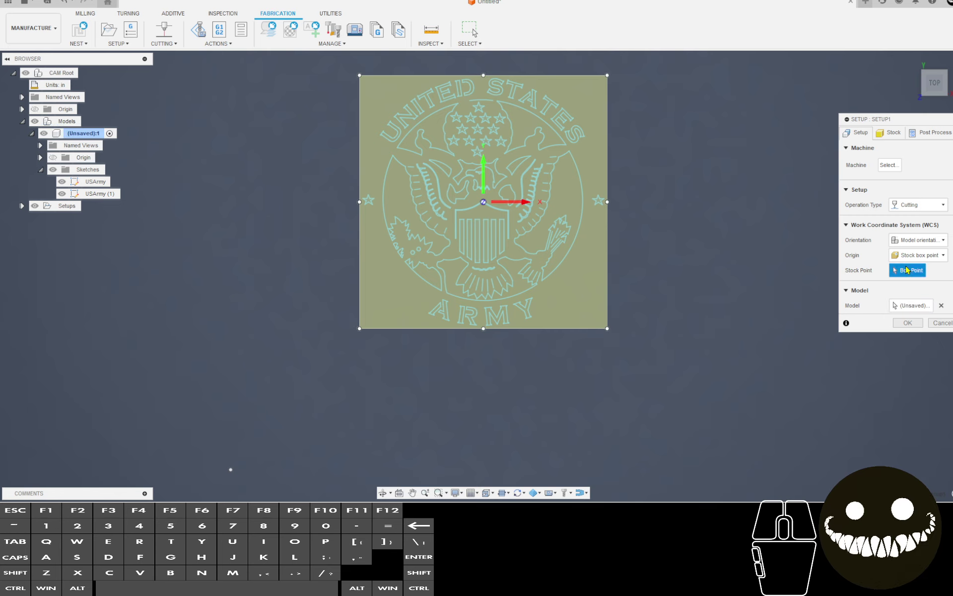
pyautogui.click(360, 328)
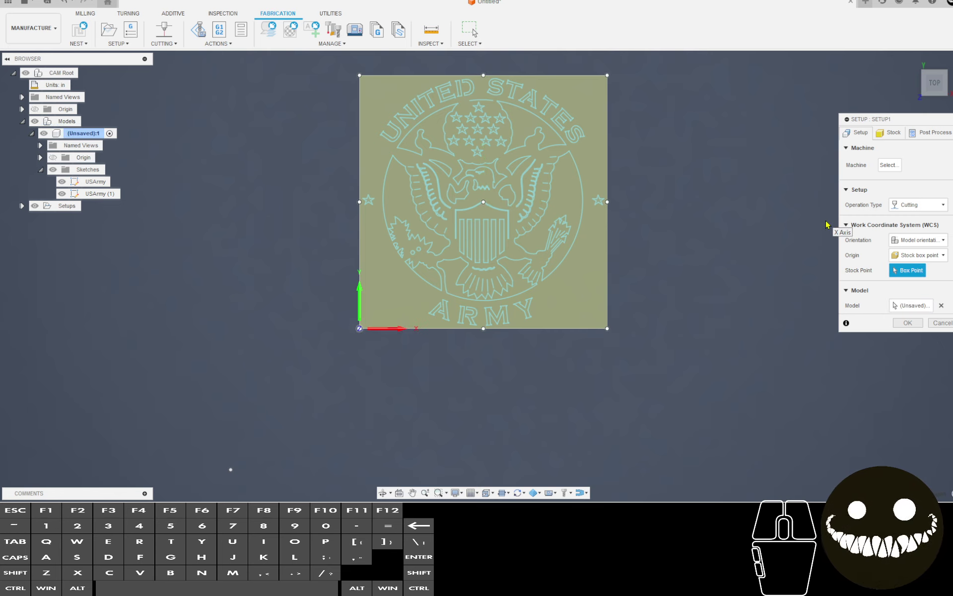
pyautogui.click(890, 133)
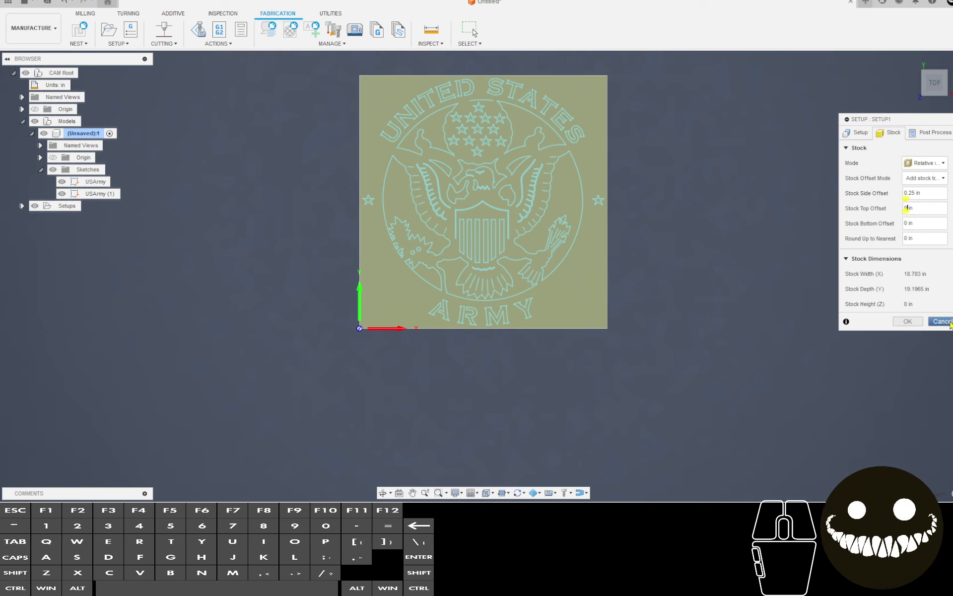
# Set the stock top offset to 0.075 in and finish the setup.
pyautogui.write('.0')
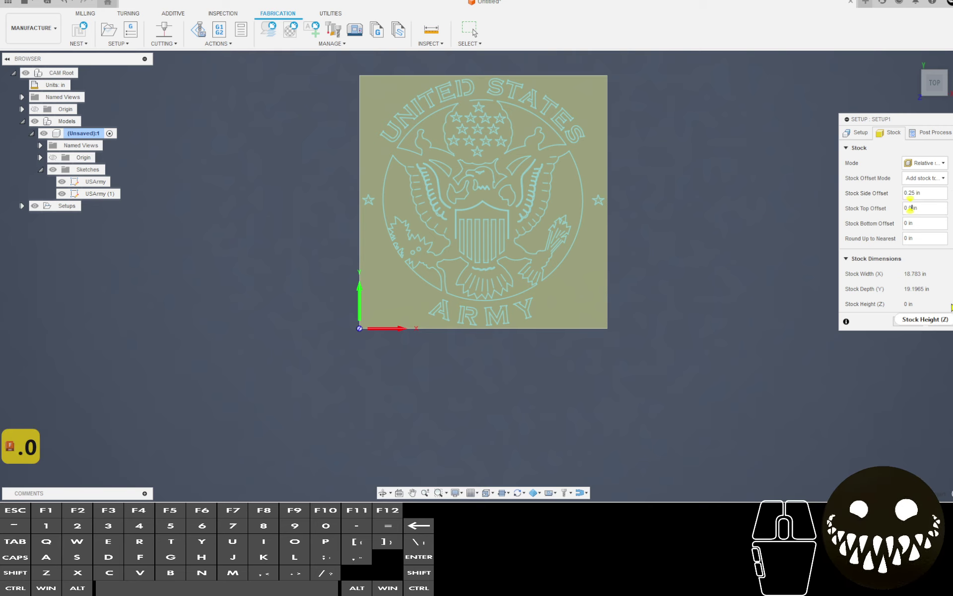
pyautogui.write('75')
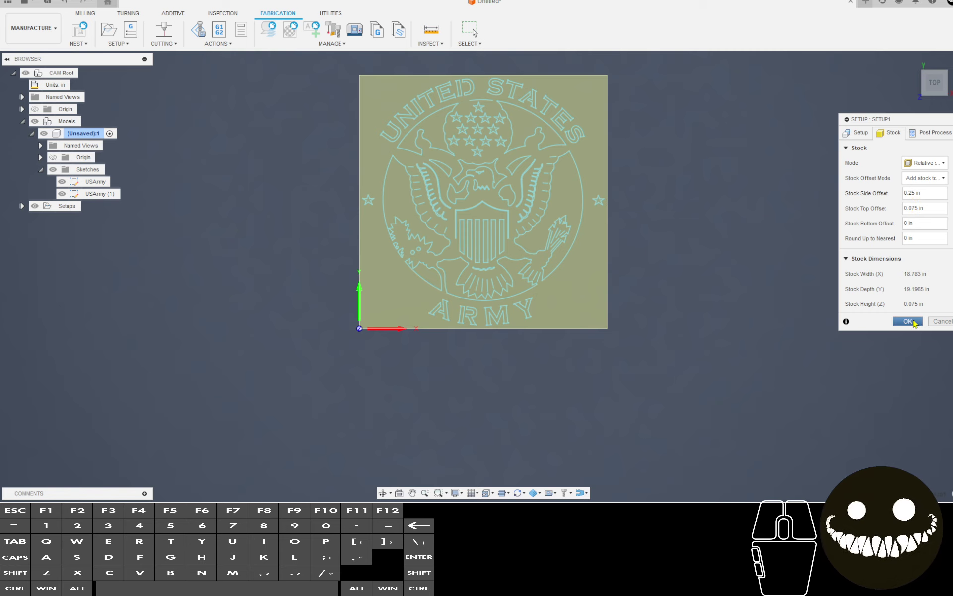
pyautogui.click(914, 327)
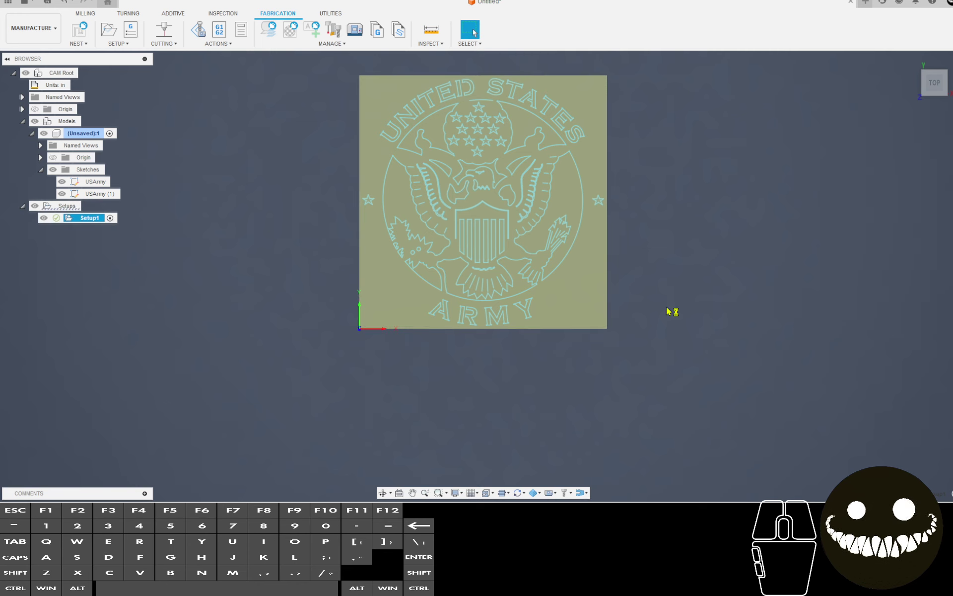
# Start a 2D Profile cutting operation and assign the local library tool "39 - example 45 amp tool".
pyautogui.click(164, 30)
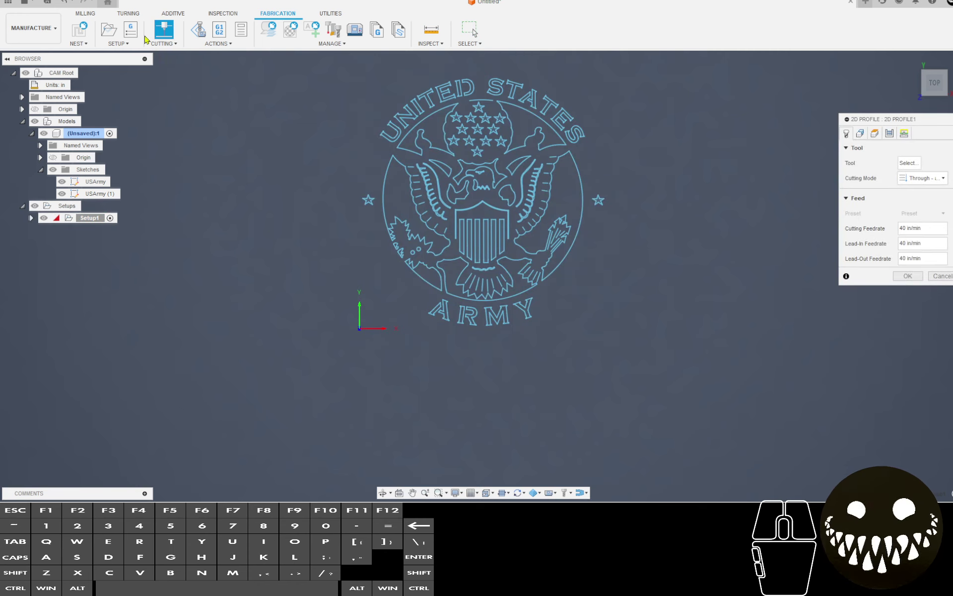
pyautogui.click(909, 163)
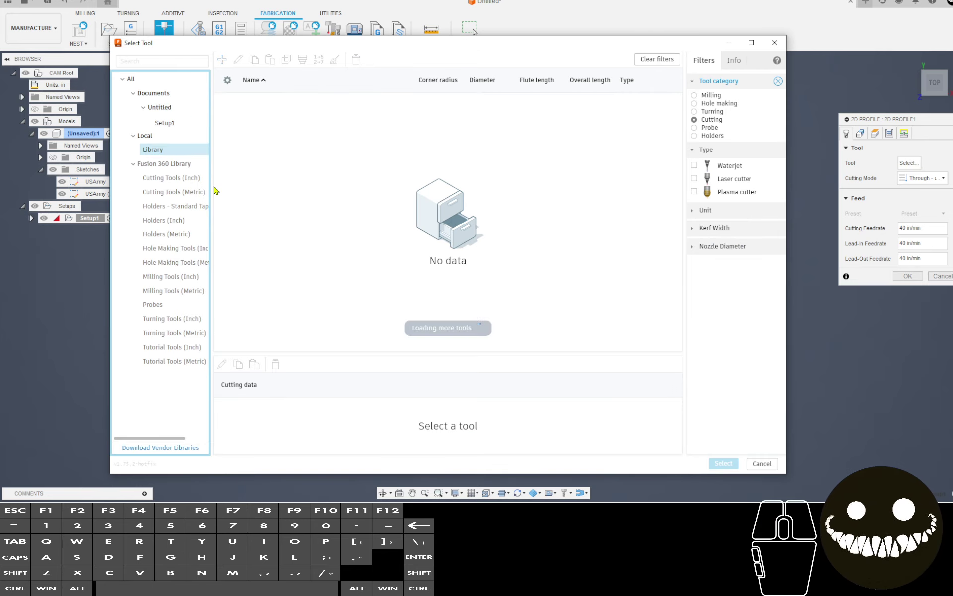
pyautogui.scroll(-6, 308, 305)
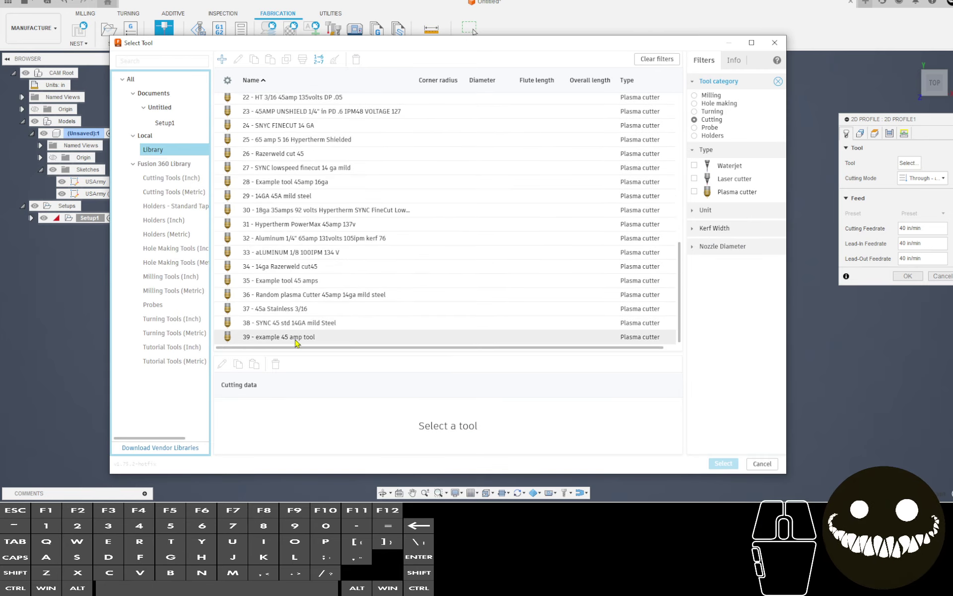
pyautogui.click(297, 340)
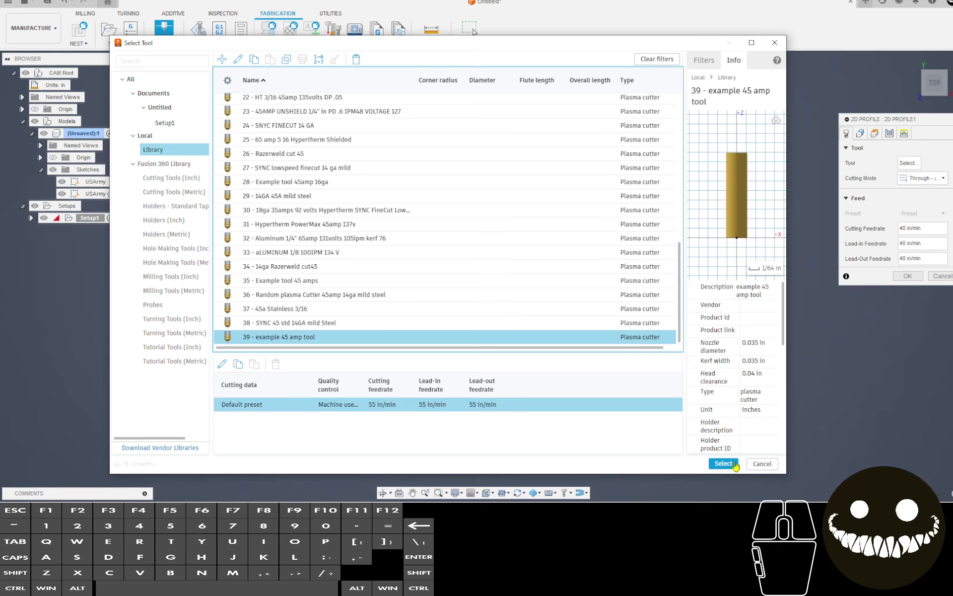
pyautogui.click(723, 463)
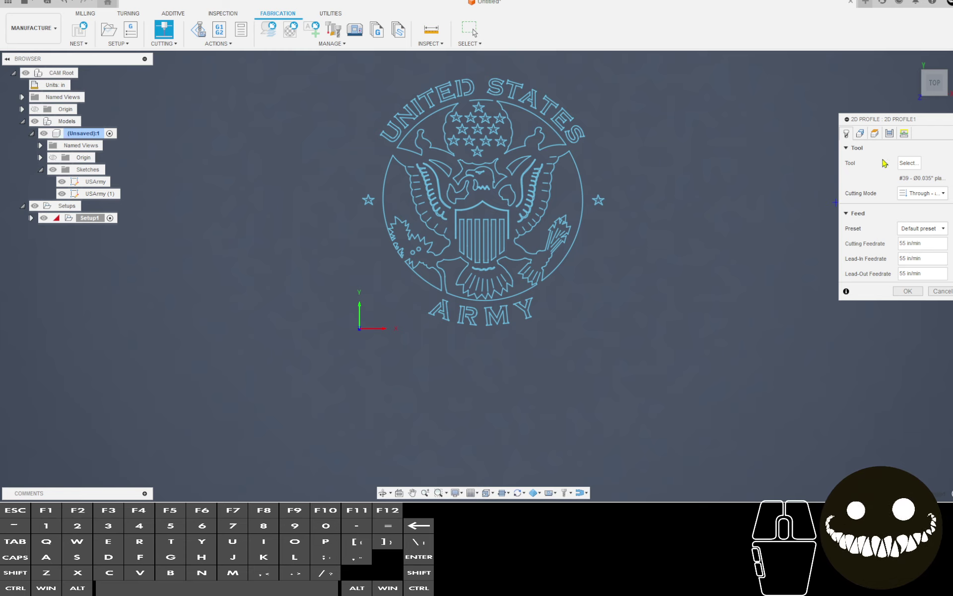
# Use the USArmy feather-line sketch as the cutting contour and set the sideways compensation to Center.
pyautogui.click(860, 134)
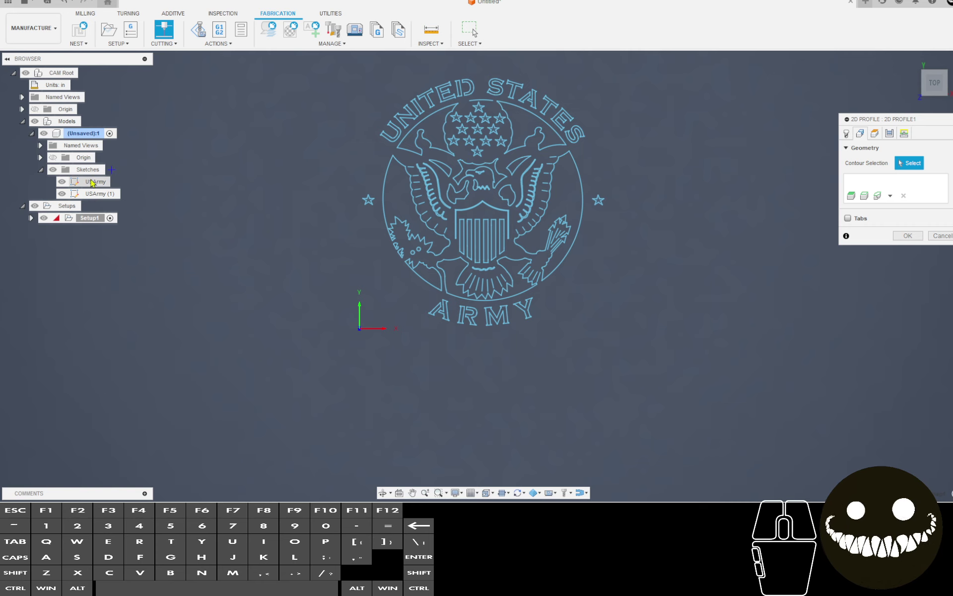
pyautogui.click(94, 183)
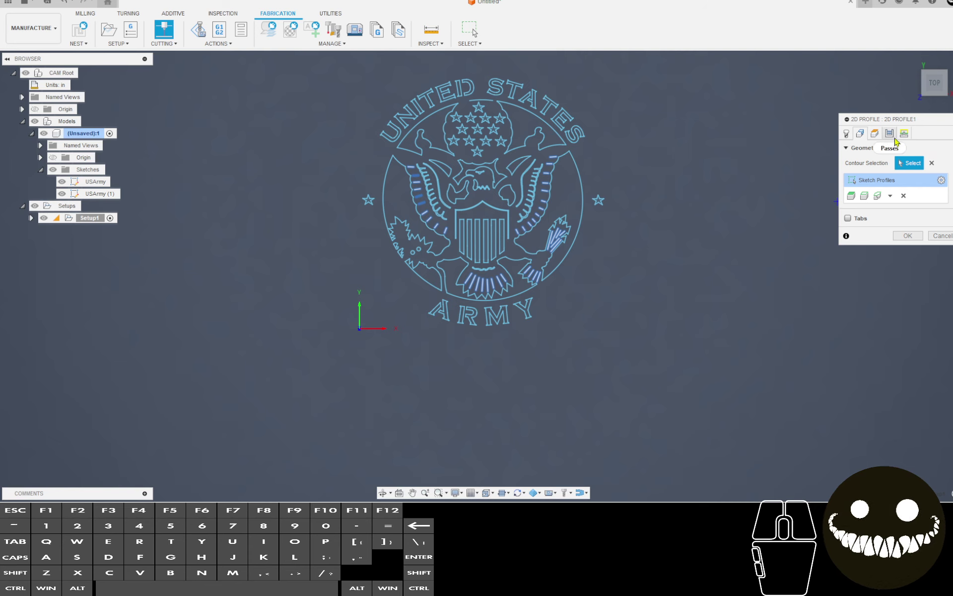
pyautogui.click(875, 133)
pyautogui.click(890, 133)
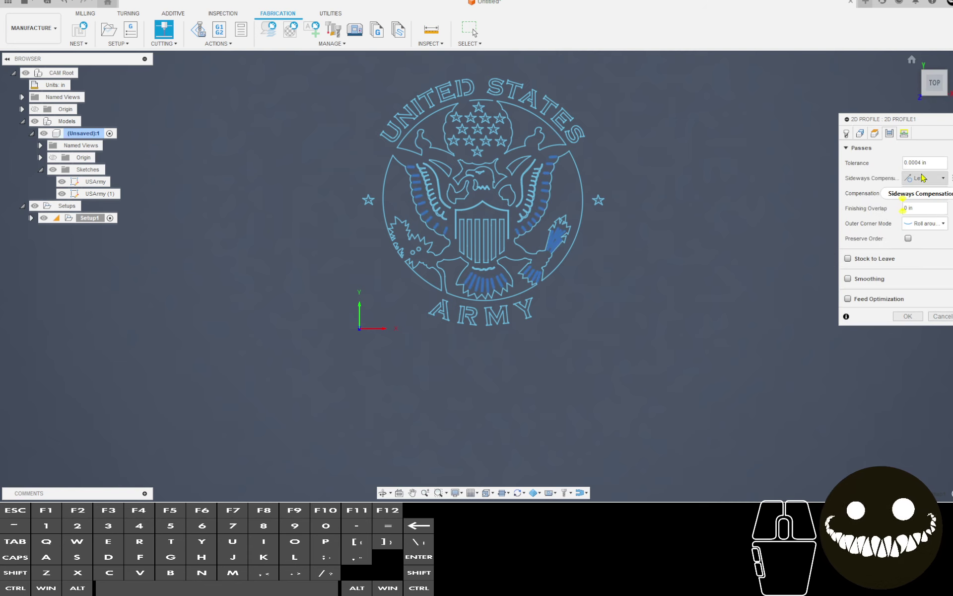
pyautogui.moveTo(917, 162)
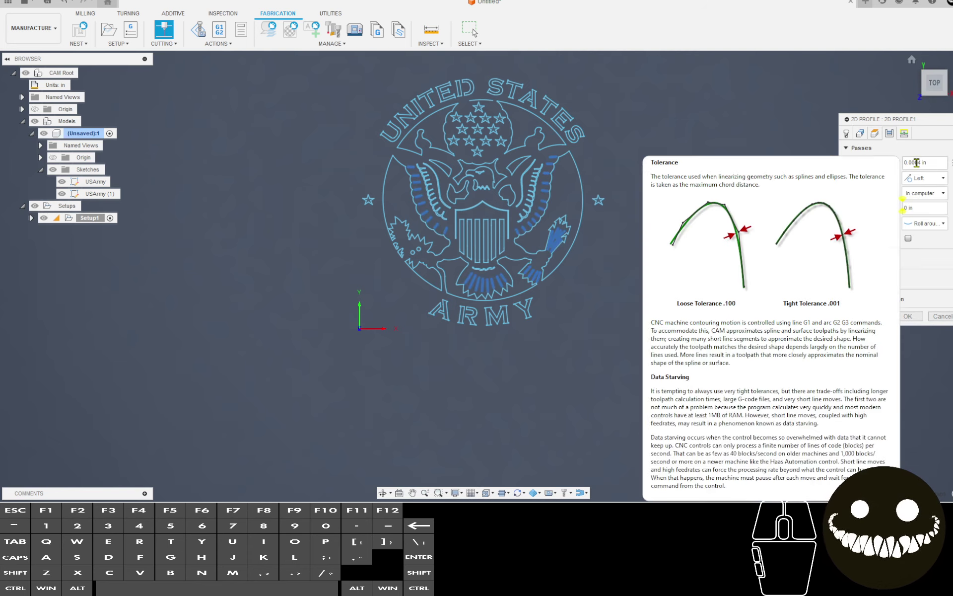
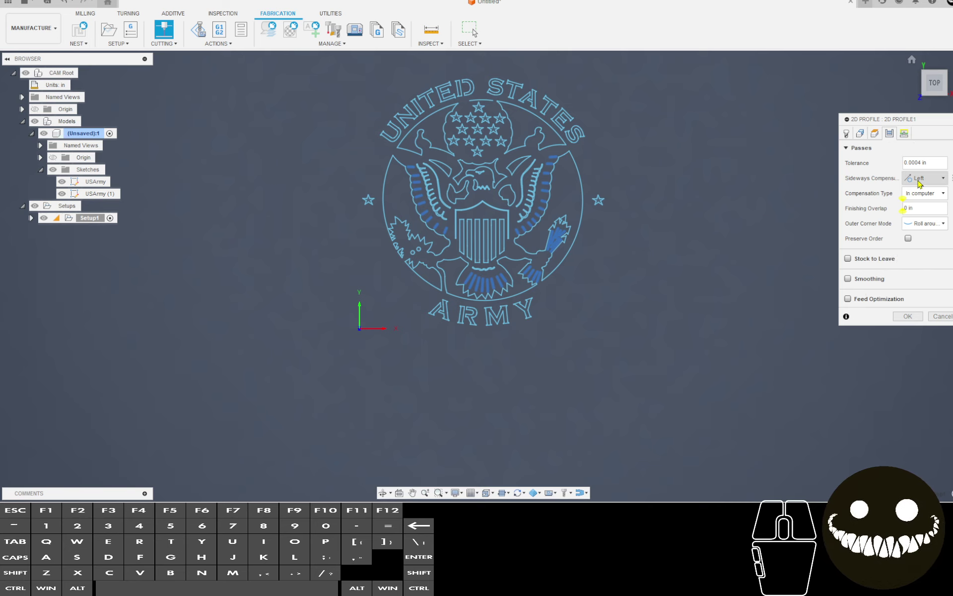
pyautogui.click(926, 178)
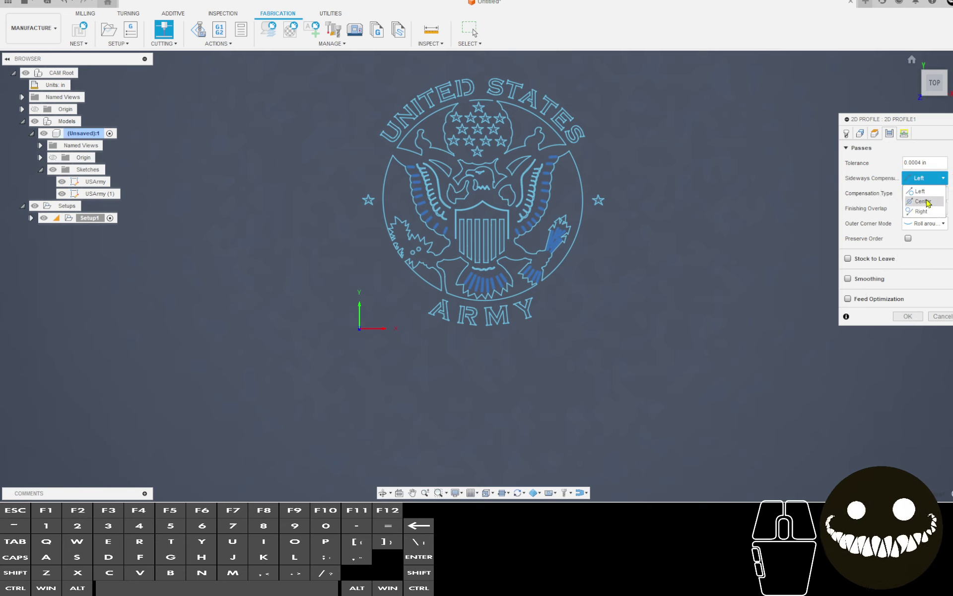
pyautogui.click(925, 197)
# Disable lead-in and lead-out, set the pierce clearance to 0, and generate the feather-line toolpath.
pyautogui.click(904, 134)
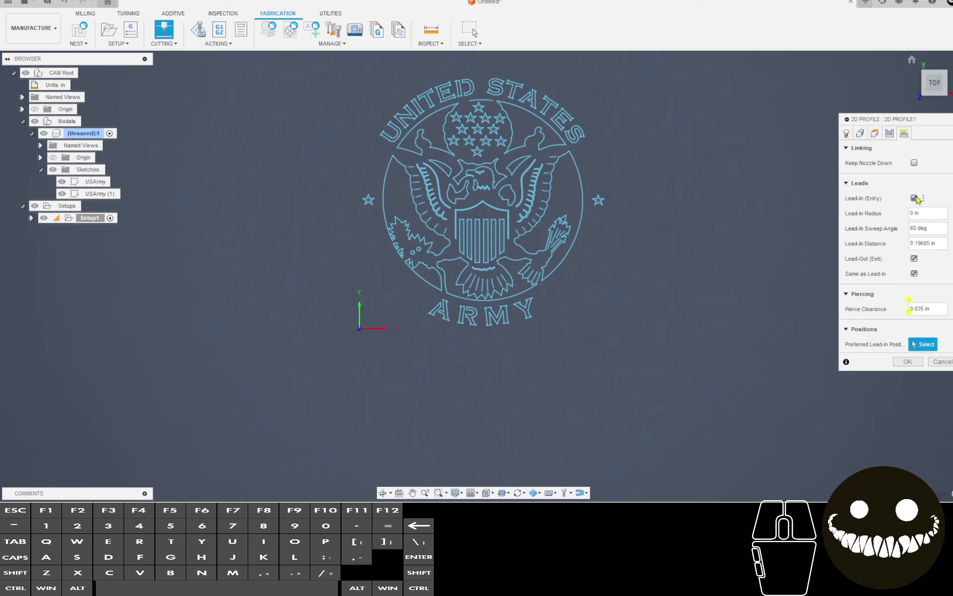
pyautogui.click(914, 213)
pyautogui.click(915, 213)
pyautogui.moveTo(931, 247); pyautogui.dragTo(887, 241)
pyautogui.write('0')
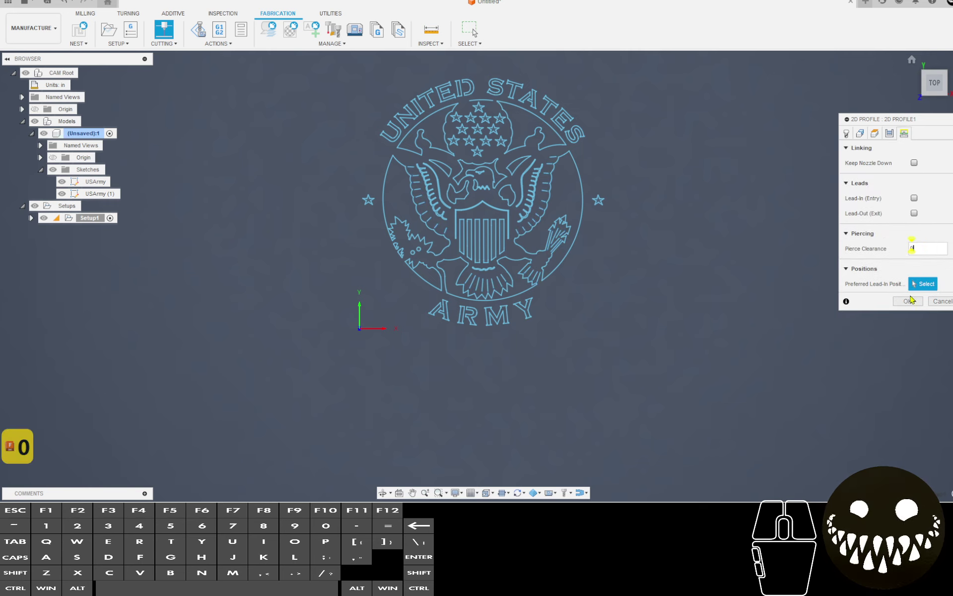
pyautogui.click(908, 301)
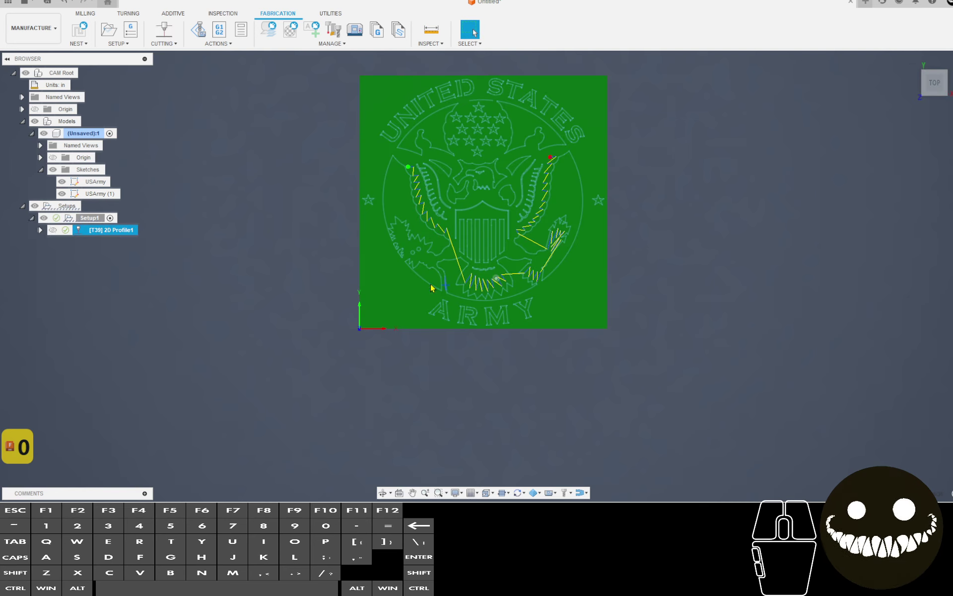
# Start a second 2D Profile operation with the USArmy (1) sketch as its contour.
pyautogui.click(164, 30)
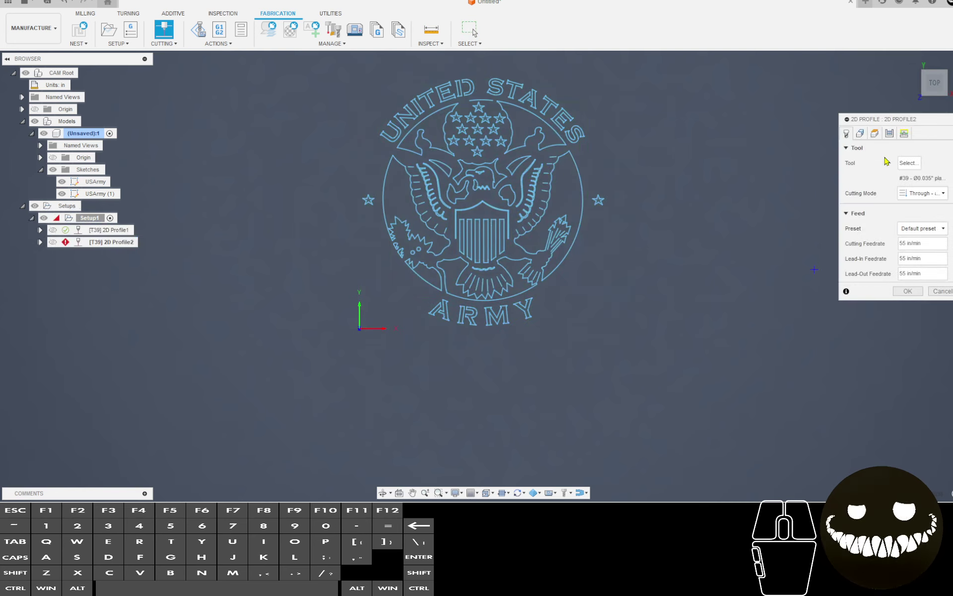
pyautogui.click(860, 133)
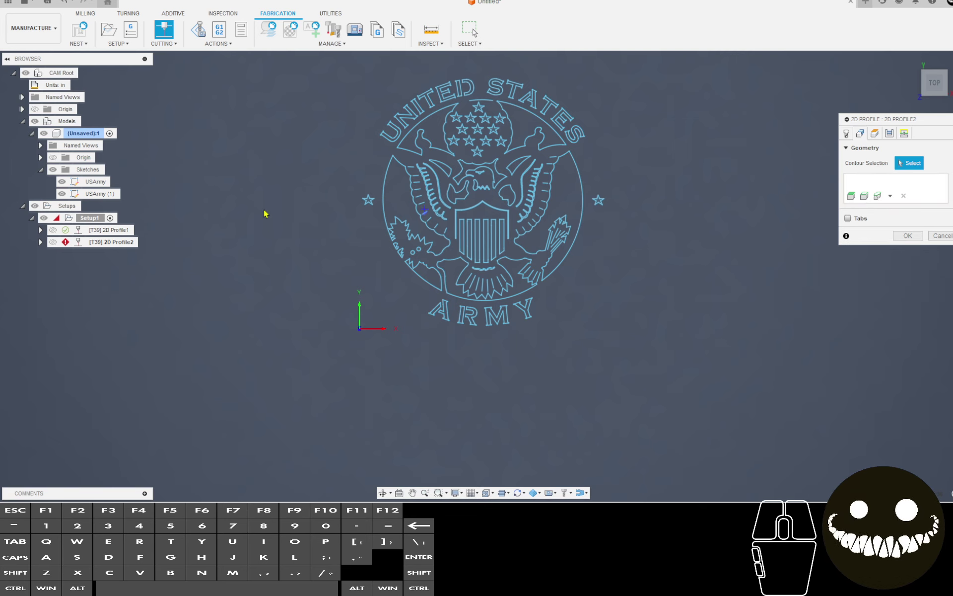
pyautogui.click(97, 197)
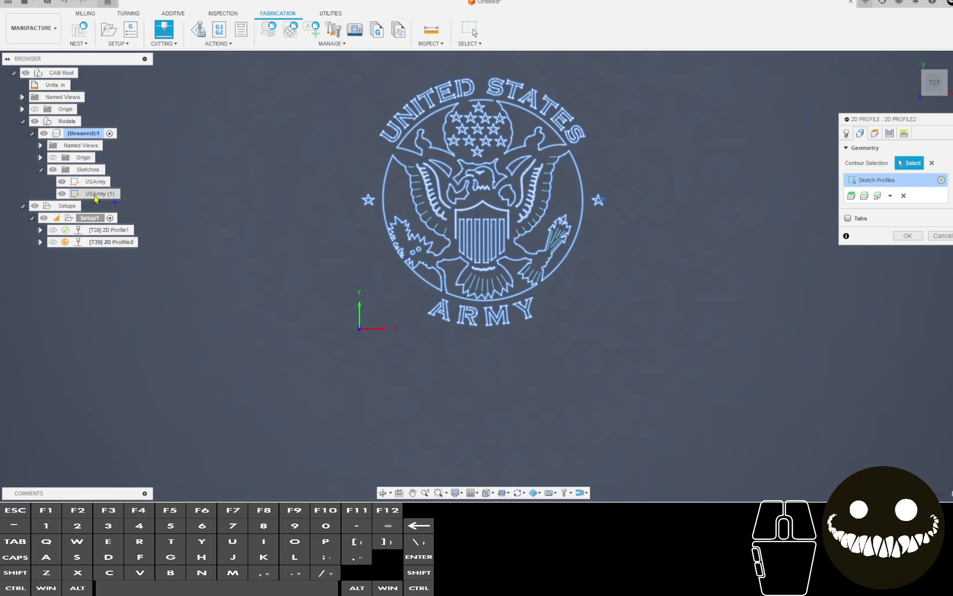
# Edit the second operation's sketch profile selection so the cut side is Start inside.
pyautogui.click(889, 133)
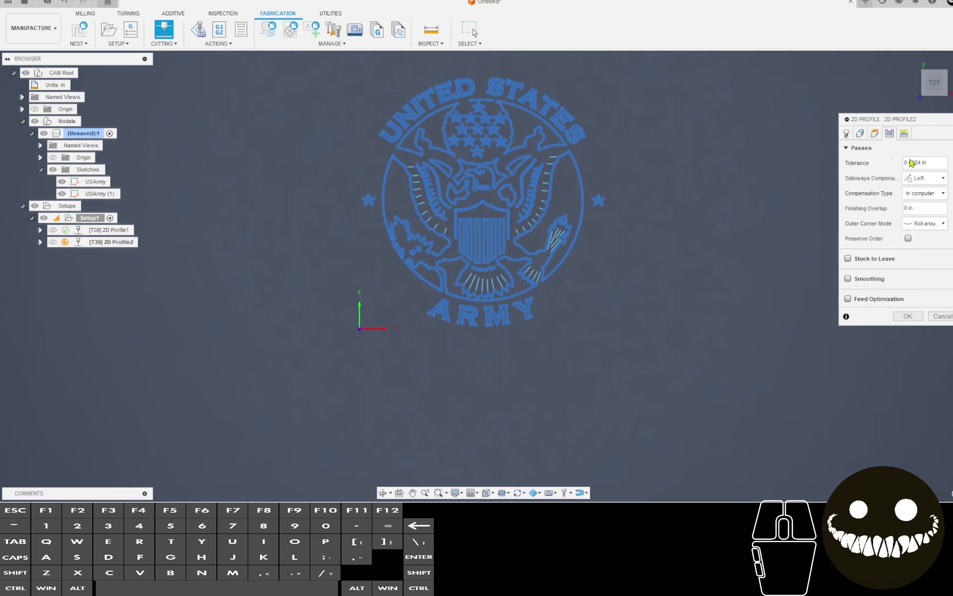
pyautogui.click(860, 133)
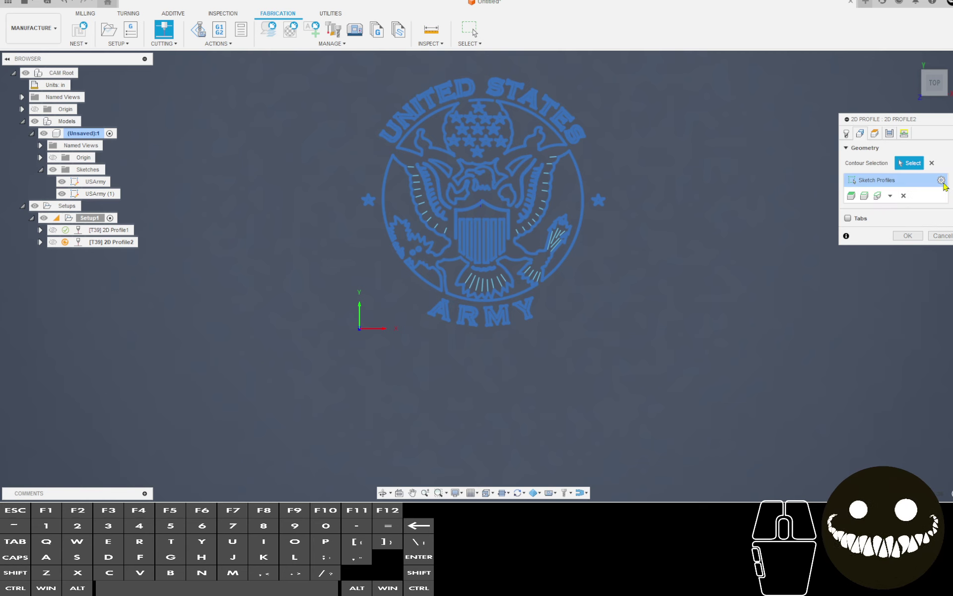
pyautogui.click(942, 181)
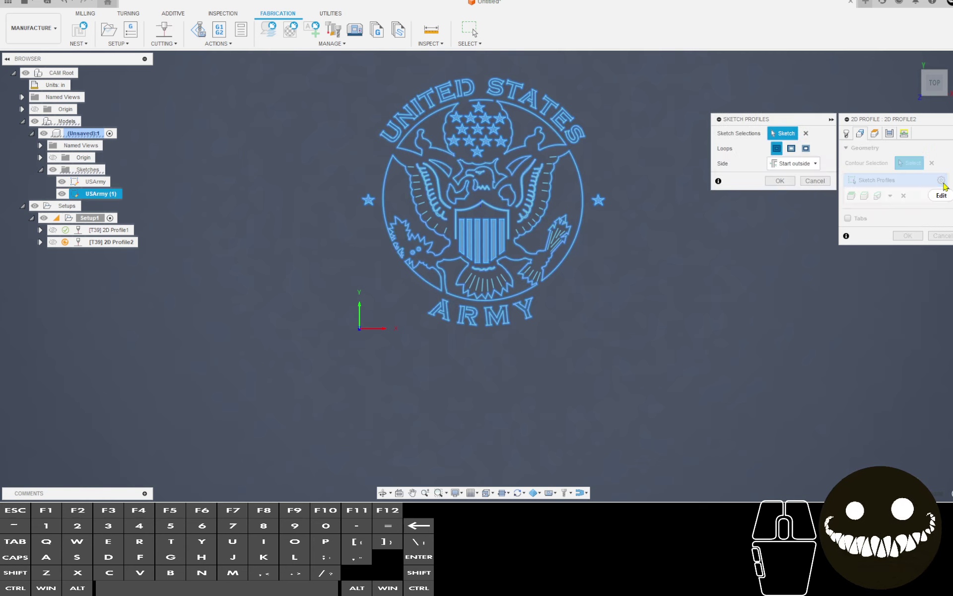
pyautogui.click(817, 167)
pyautogui.click(815, 191)
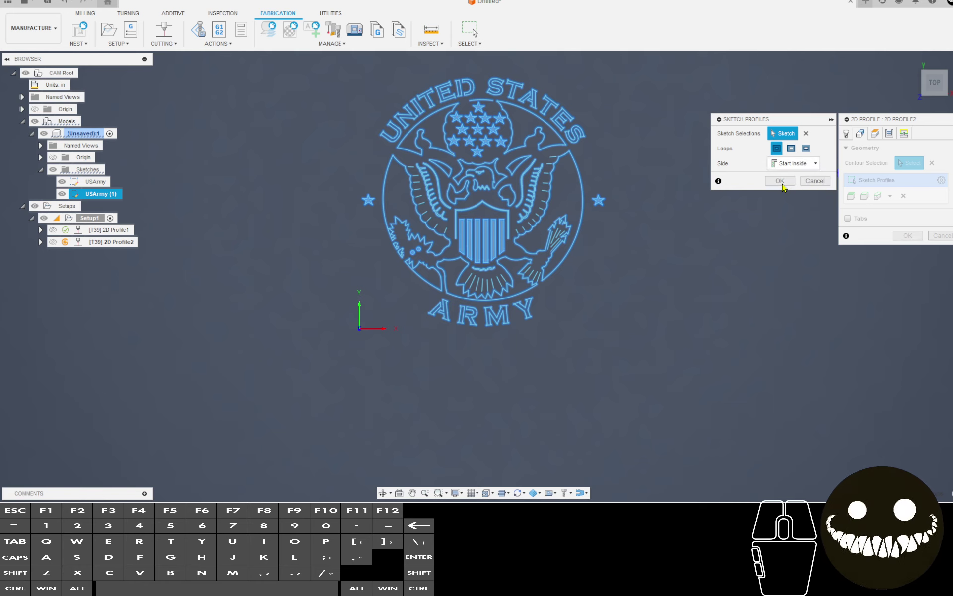
pyautogui.click(784, 181)
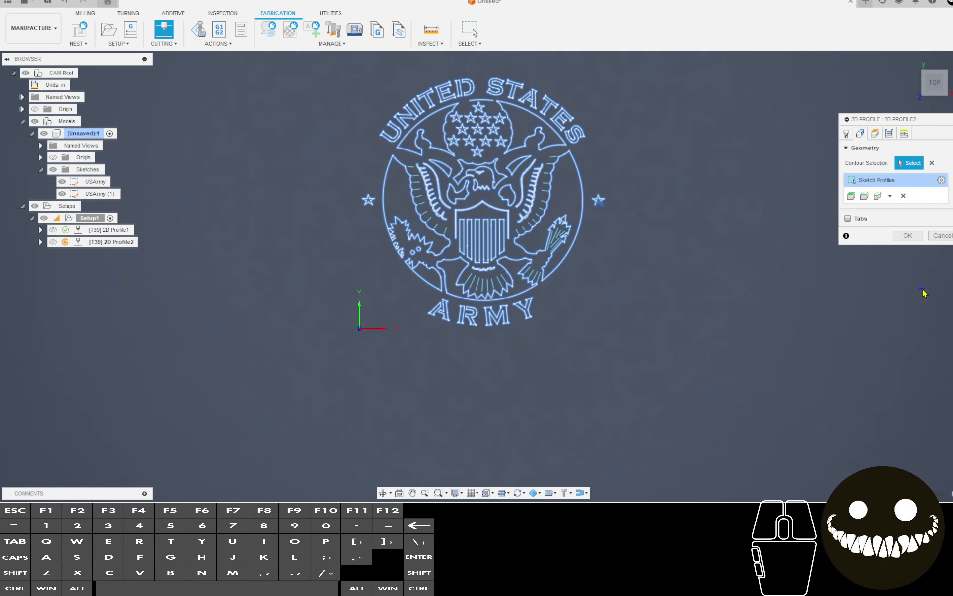
# Set the second profile's tolerance to 0.004 in, keep the sideways compensation at Left, and enable smoothing.
pyautogui.click(890, 133)
pyautogui.click(914, 163)
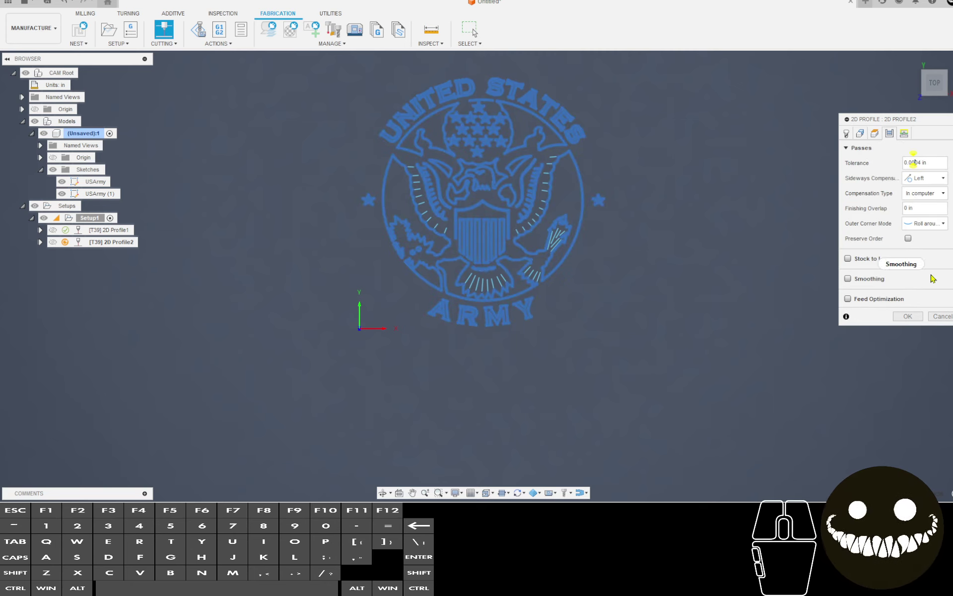
pyautogui.press('BackSpace')
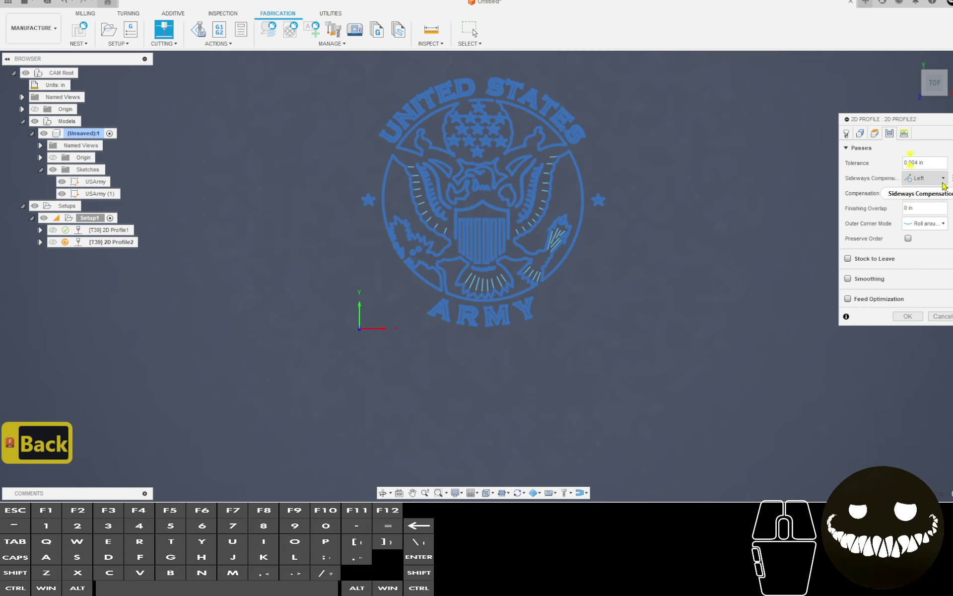
pyautogui.moveTo(945, 184)
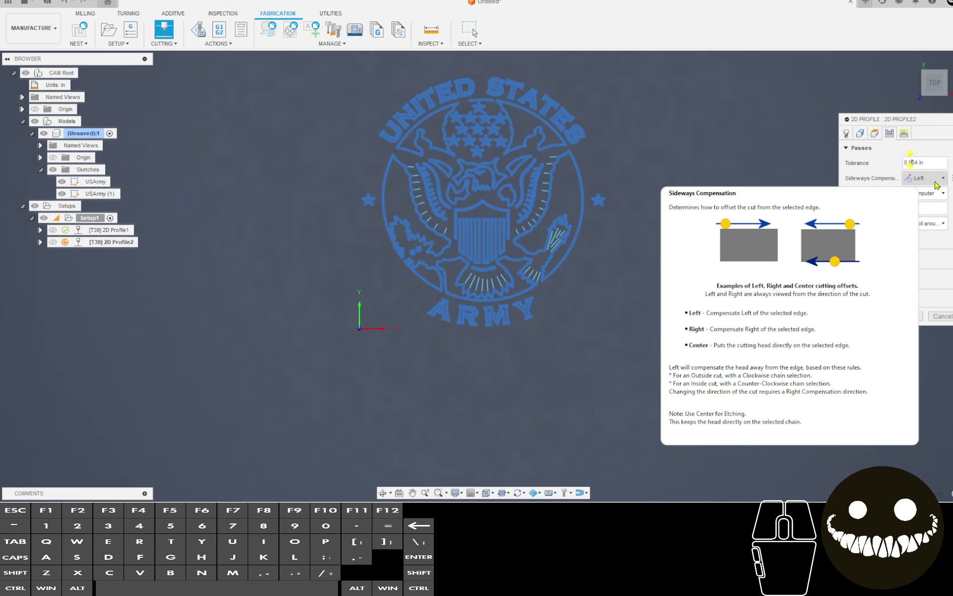
pyautogui.click(933, 179)
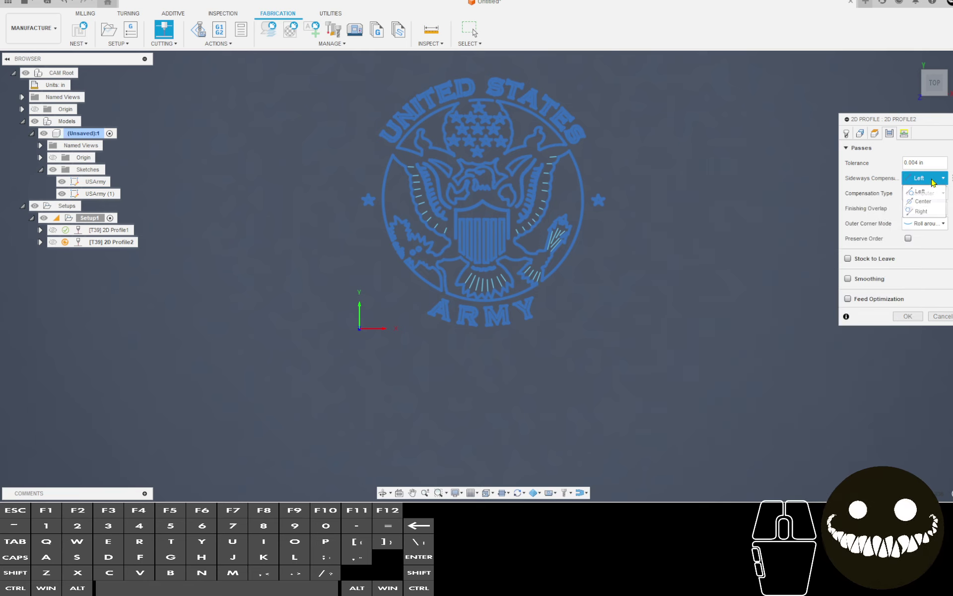
pyautogui.click(933, 182)
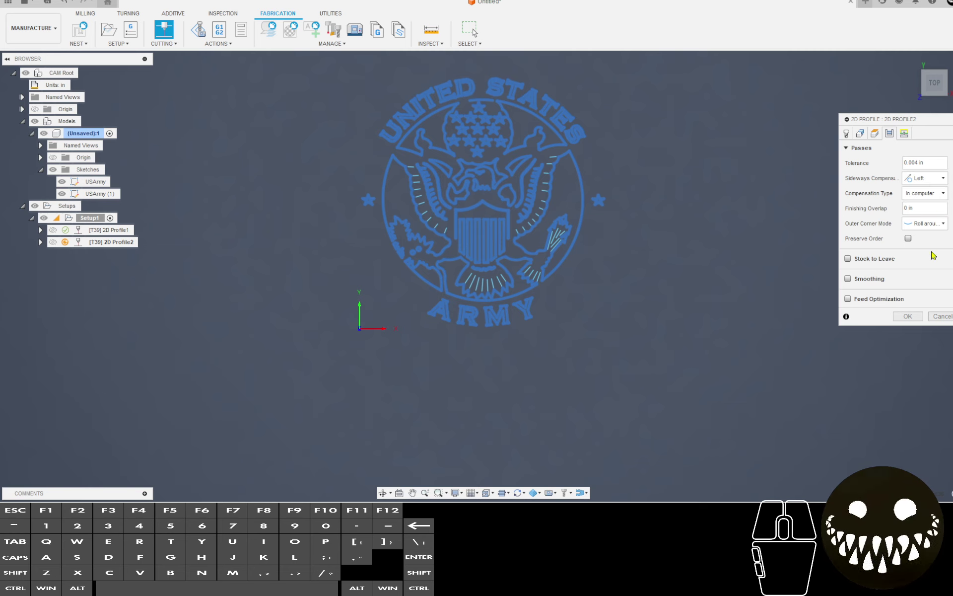
pyautogui.click(858, 279)
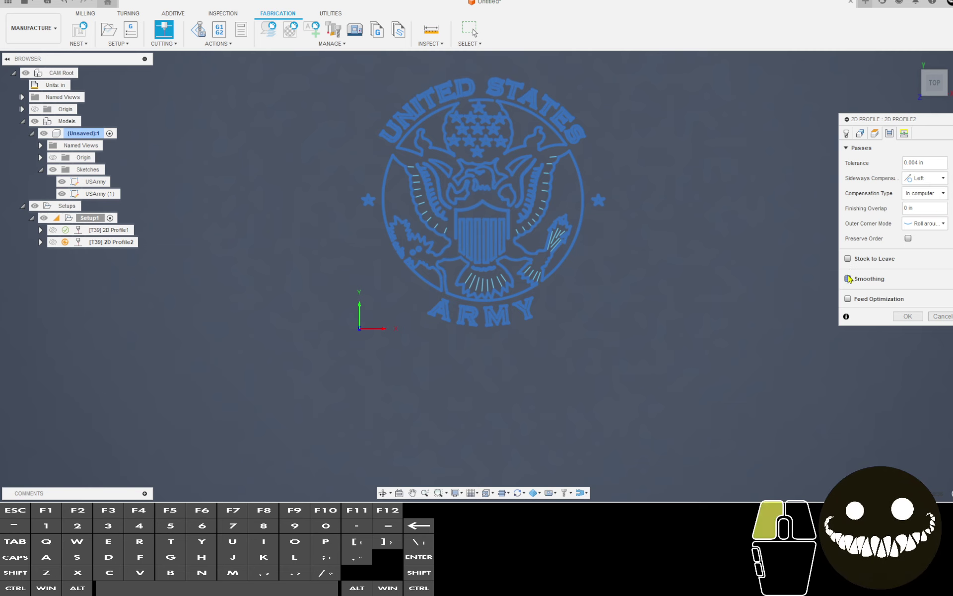
# Set the lead-in radius and distance to 0.03 in and pierce clearance to 0, disable lead-out, and generate the second profile's toolpath.
pyautogui.click(904, 134)
pyautogui.click(912, 213)
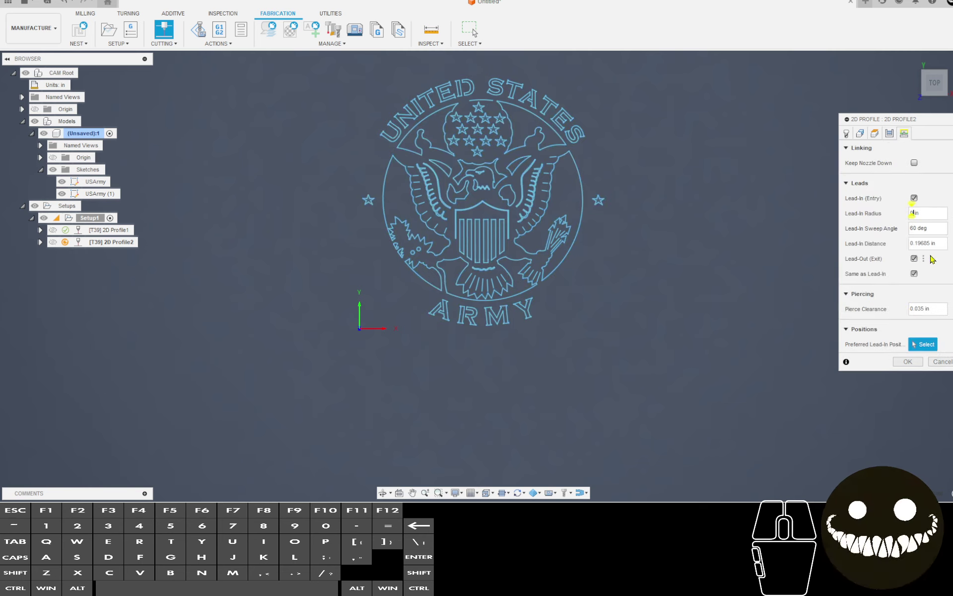
pyautogui.write('.03')
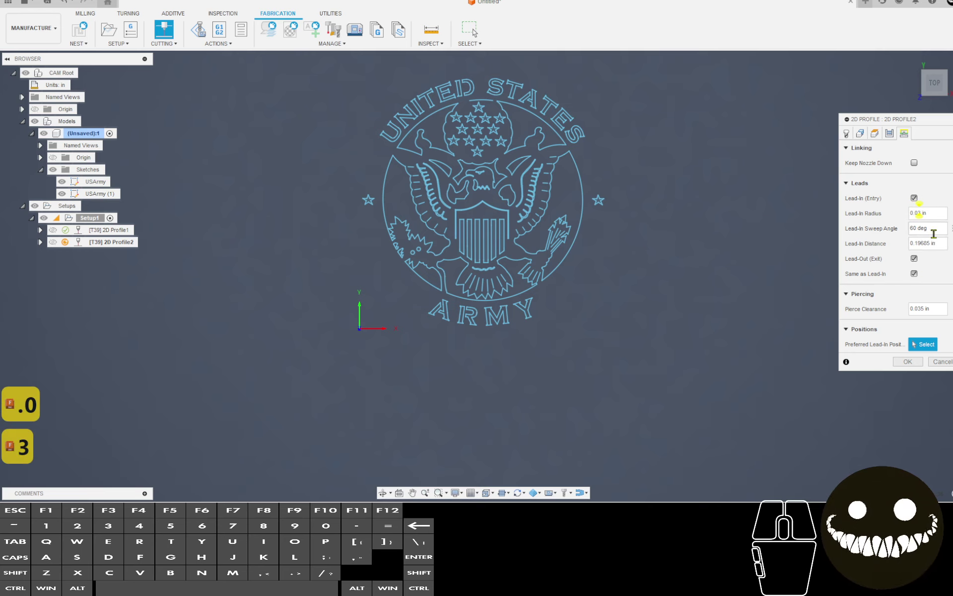
pyautogui.moveTo(936, 243); pyautogui.dragTo(900, 247)
pyautogui.write('.0')
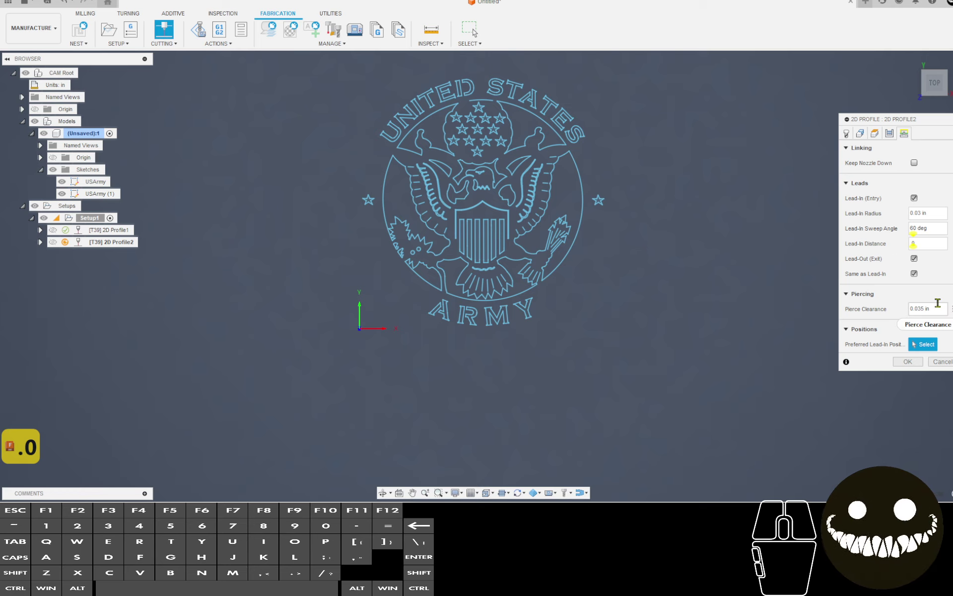
pyautogui.write('3')
pyautogui.moveTo(941, 307); pyautogui.dragTo(897, 316)
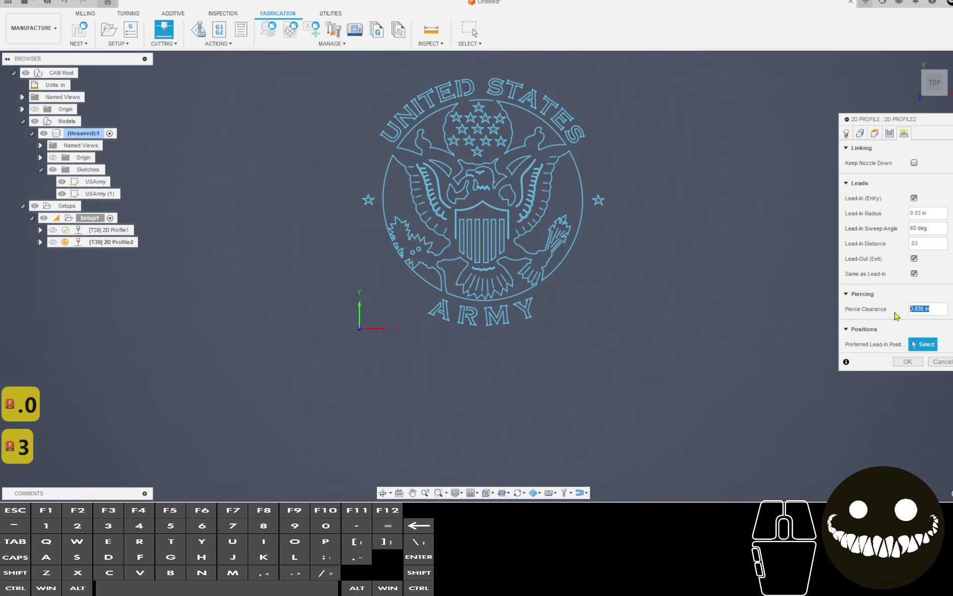
pyautogui.write('0')
pyautogui.click(914, 259)
pyautogui.click(908, 347)
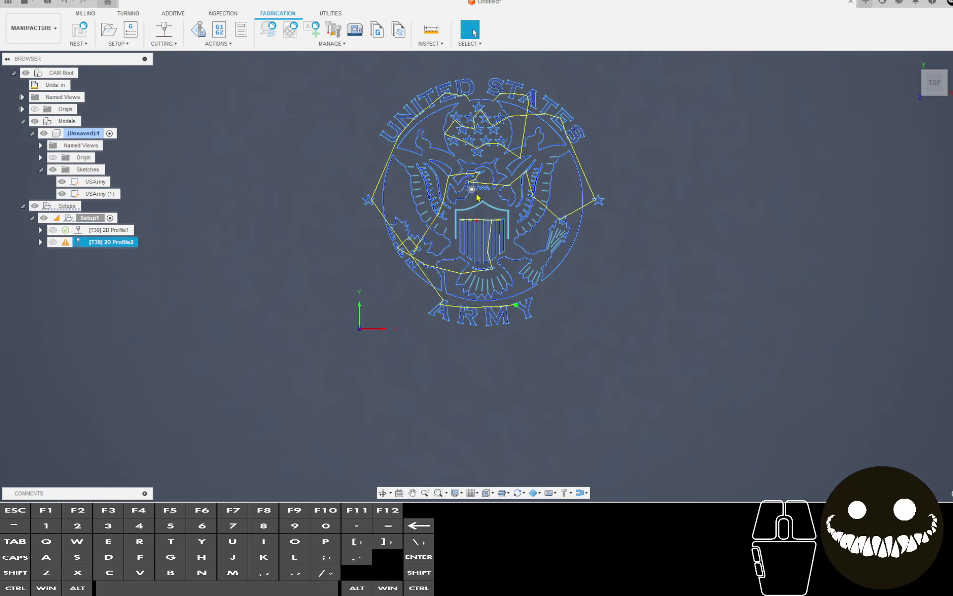
# Examine the generated emblem toolpath around the wings, shield and eagle for contours that are not being cut.
pyautogui.scroll(5, 506, 194)
pyautogui.scroll(2, 555, 195)
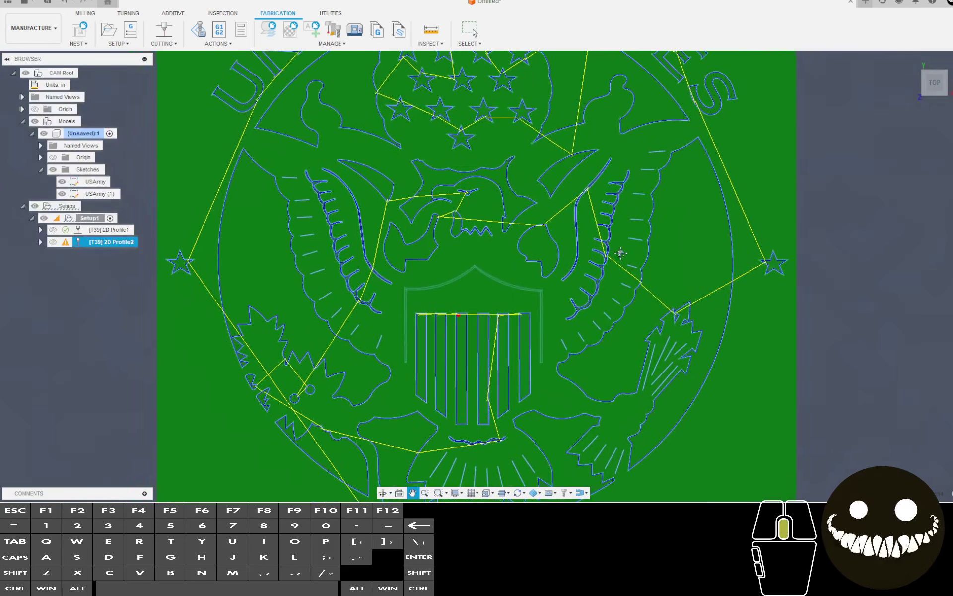
pyautogui.scroll(-4, 637, 196)
pyautogui.scroll(7, 480, 298)
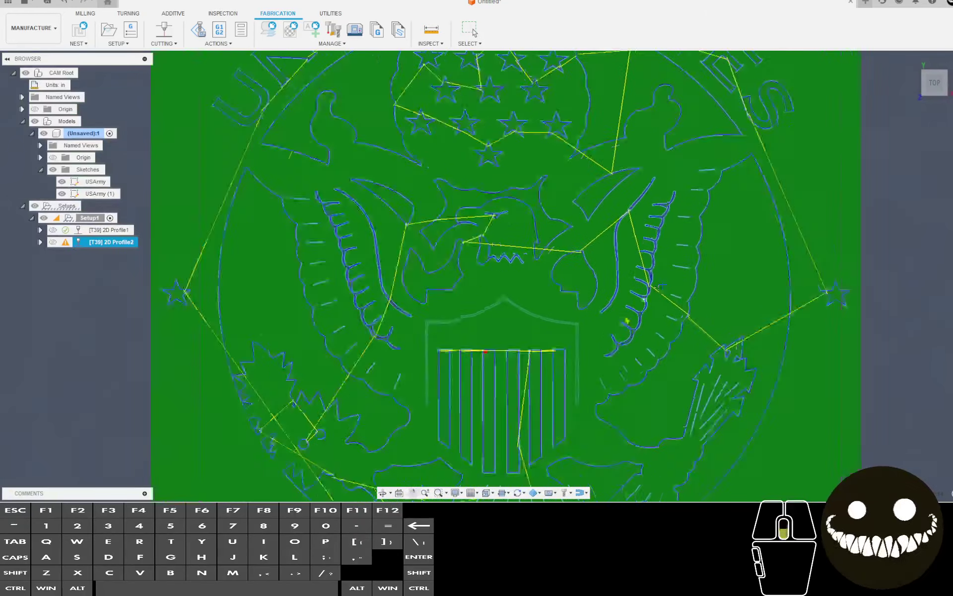
pyautogui.scroll(2, 480, 298)
pyautogui.scroll(1, 492, 293)
pyautogui.scroll(-1, 409, 315)
pyautogui.scroll(2, 413, 341)
pyautogui.scroll(-2, 350, 280)
pyautogui.scroll(-3, 350, 281)
pyautogui.scroll(2, 351, 246)
pyautogui.moveTo(351, 246); pyautogui.dragTo(425, 187, button='middle')
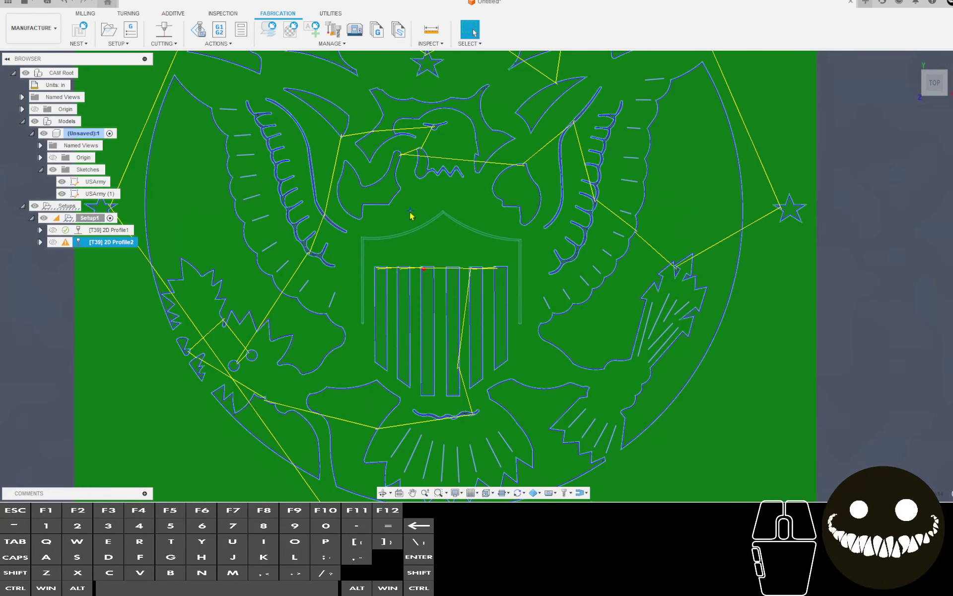
pyautogui.moveTo(404, 209); pyautogui.dragTo(398, 157, button='middle')
# Try a lead-in radius of 0.01 in for the second 2D Profile and regenerate its toolpath.
pyautogui.rightClick(133, 243)
pyautogui.click(180, 5)
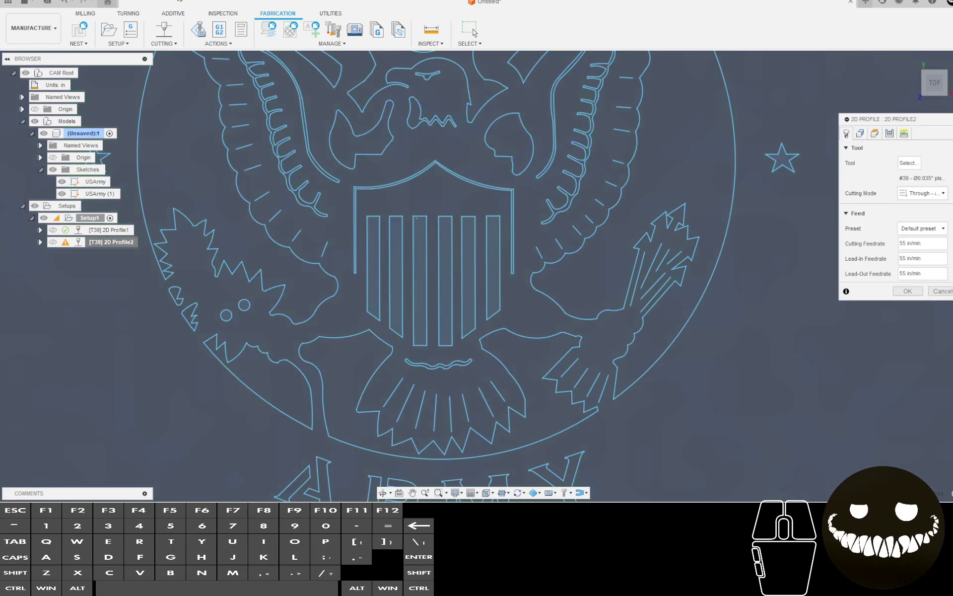
pyautogui.click(905, 133)
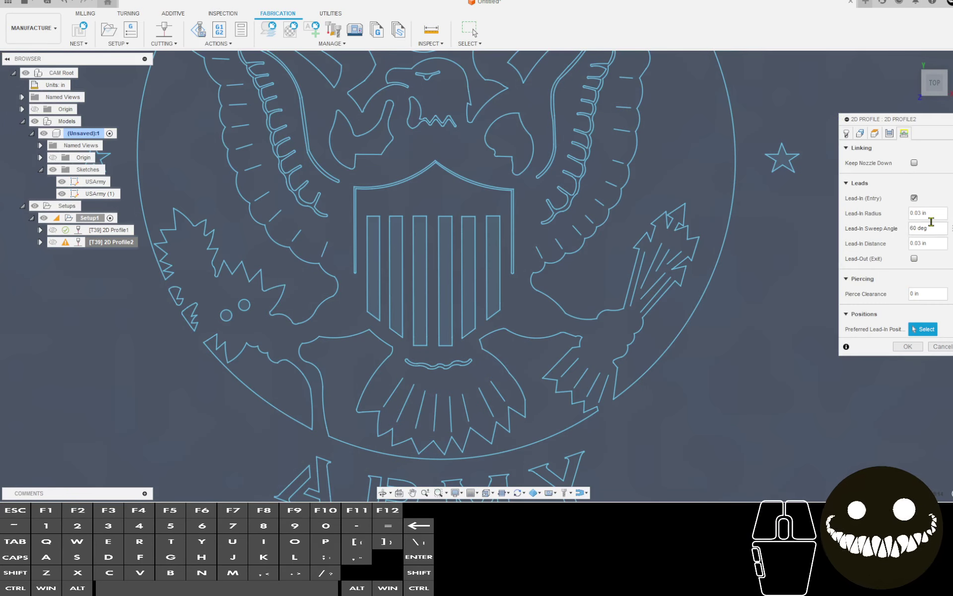
pyautogui.click(921, 242)
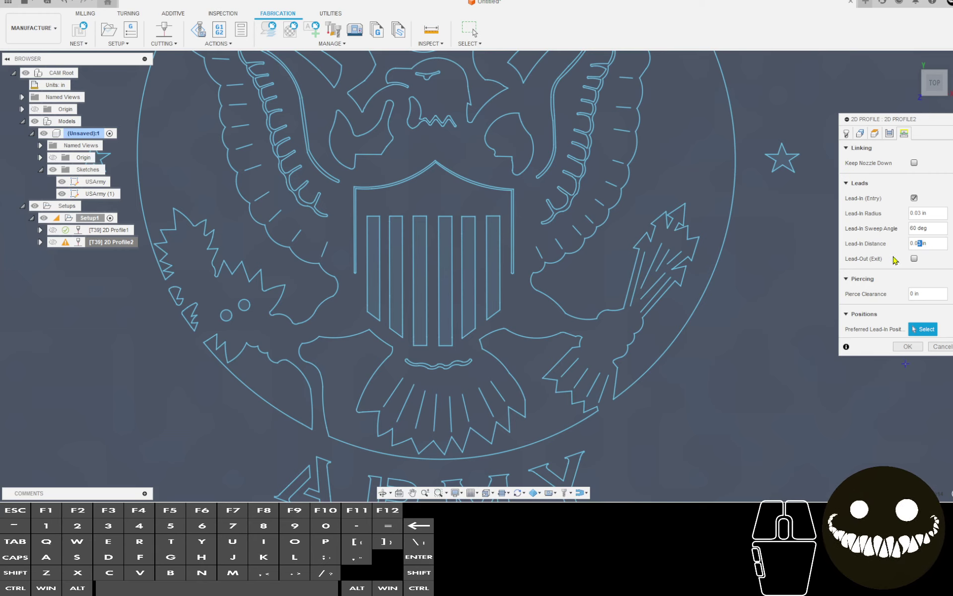
pyautogui.click(918, 214)
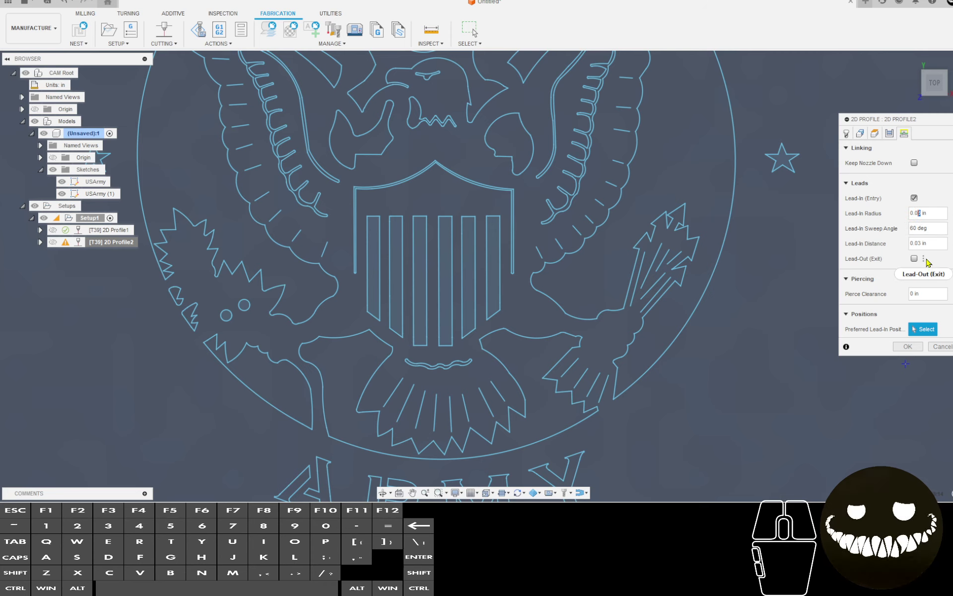
pyautogui.write('1')
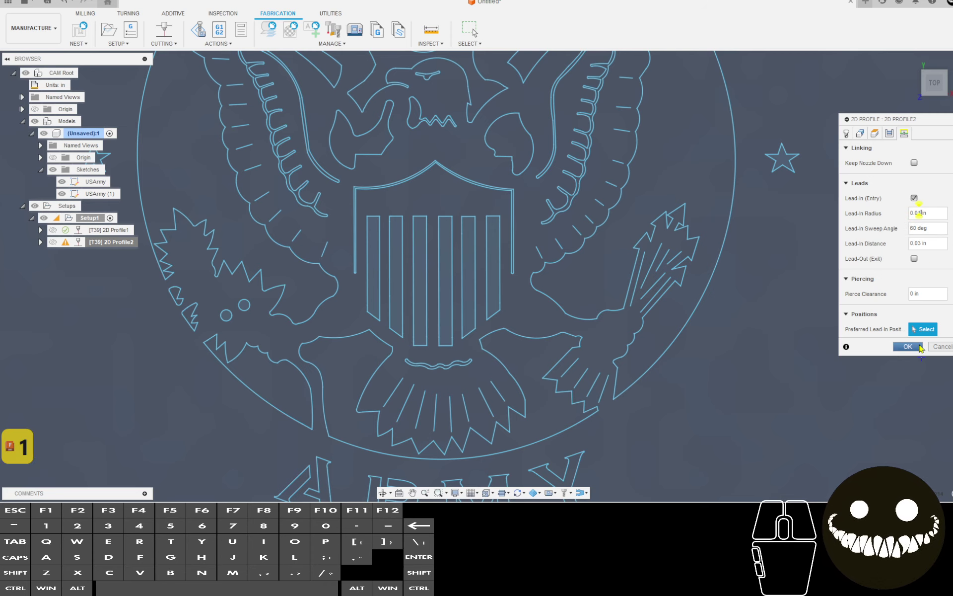
pyautogui.click(908, 347)
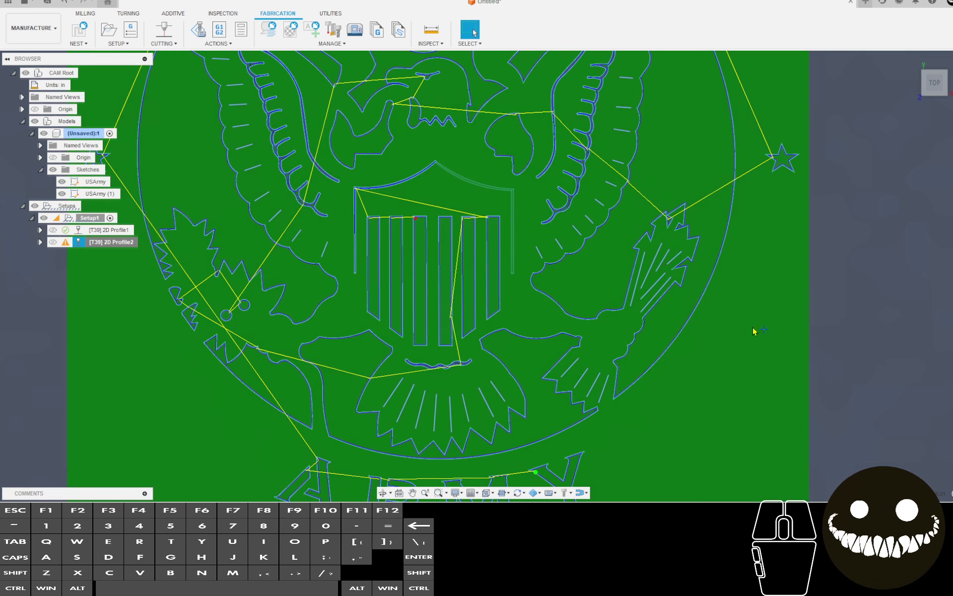
# Try a lead-in radius of 0 and a lead-in distance of 0.02 in for the second profile, and check the shield outline.
pyautogui.scroll(2, 381, 219)
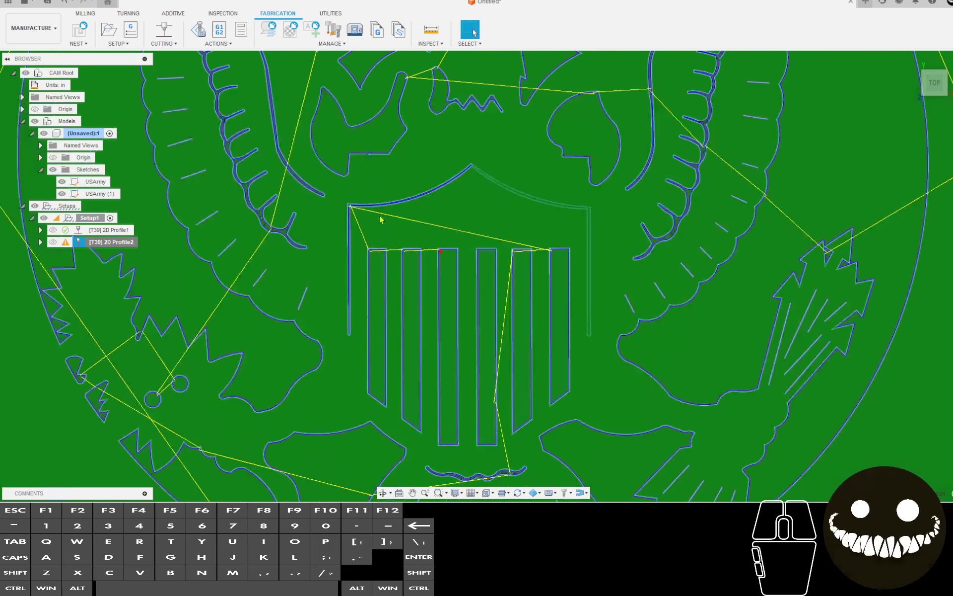
pyautogui.rightClick(117, 243)
pyautogui.click(139, 1)
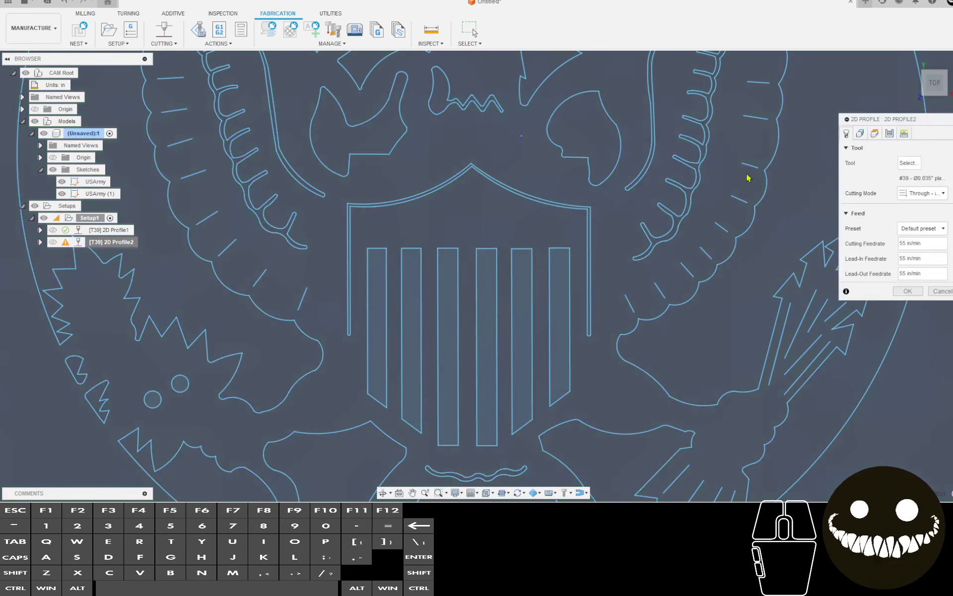
pyautogui.click(904, 133)
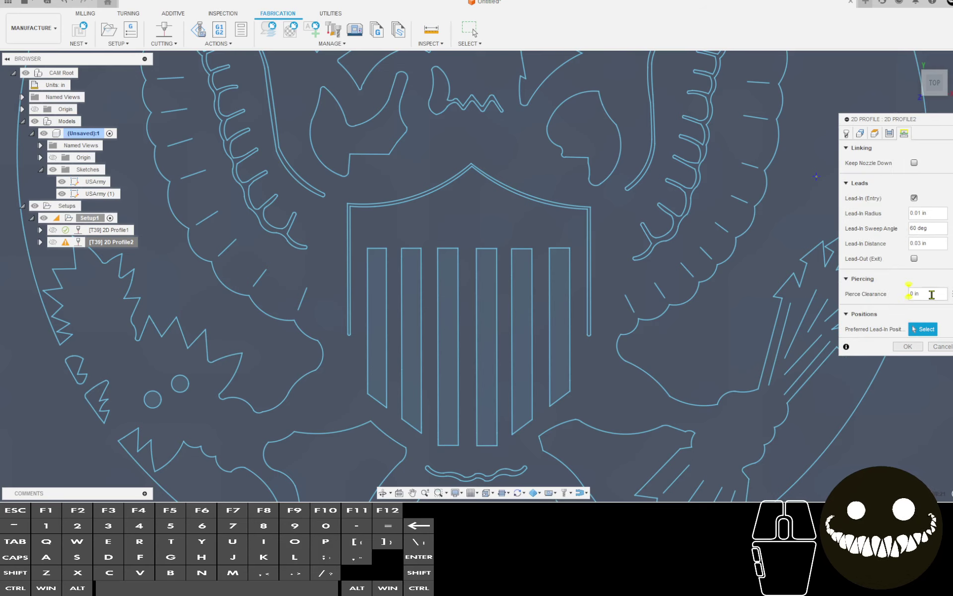
pyautogui.click(916, 213)
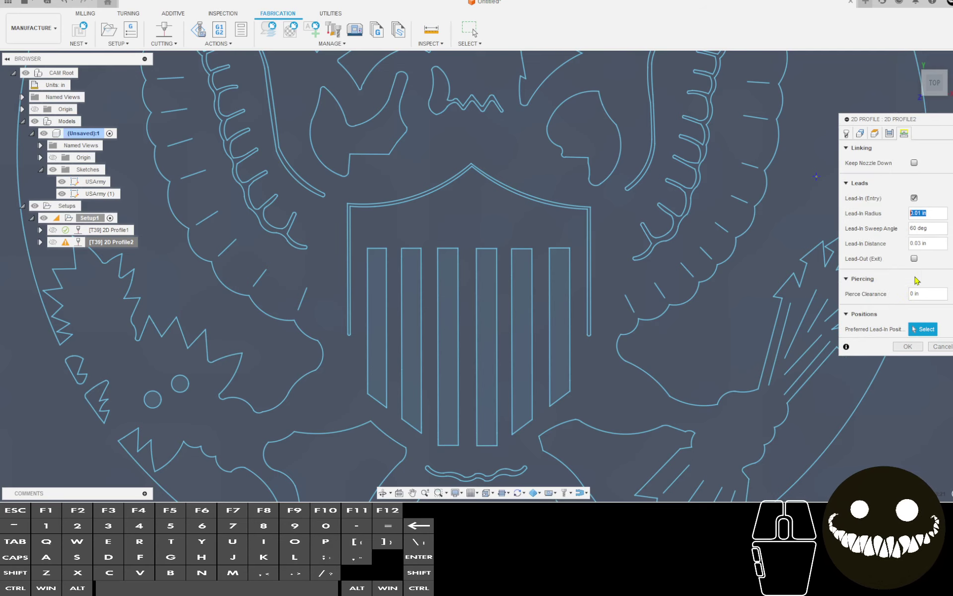
pyautogui.write('0')
pyautogui.click(918, 243)
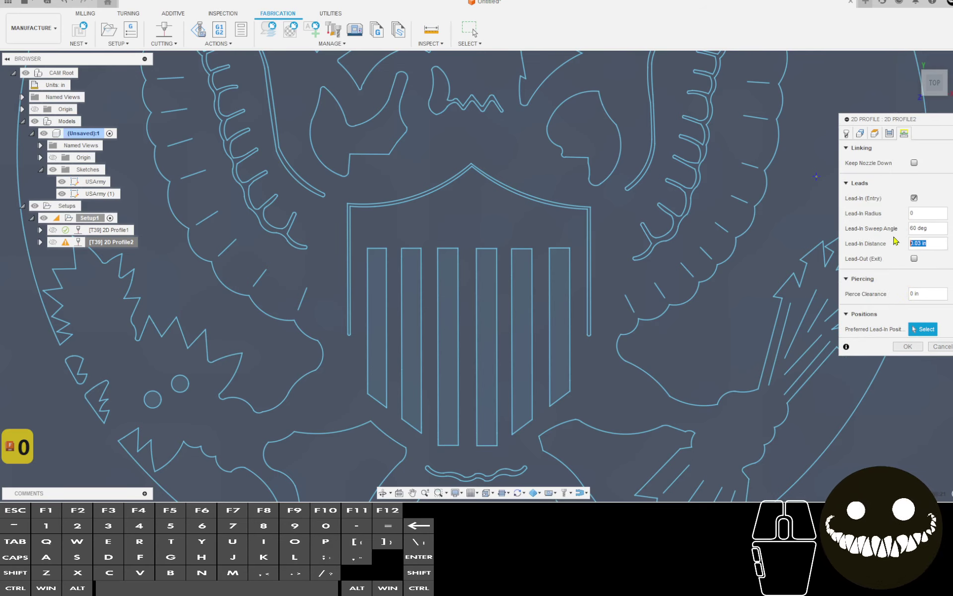
pyautogui.write('.02')
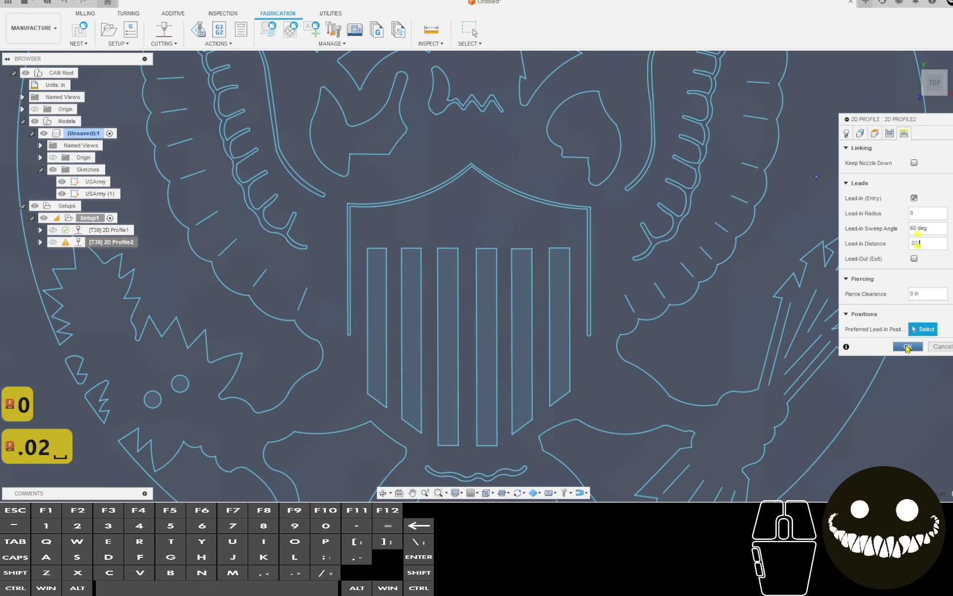
pyautogui.press('BackSpace')
pyautogui.click(908, 347)
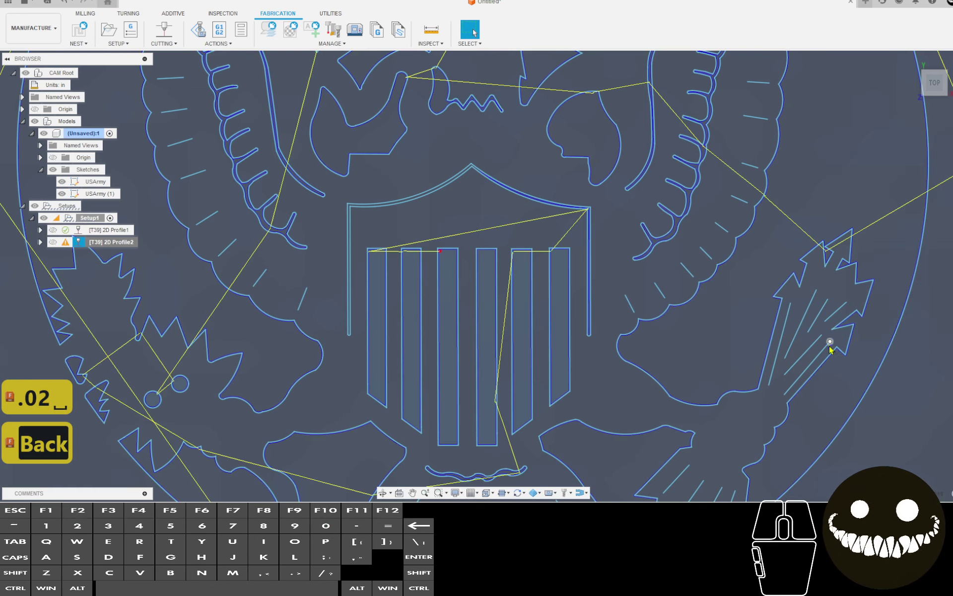
pyautogui.scroll(5, 450, 197)
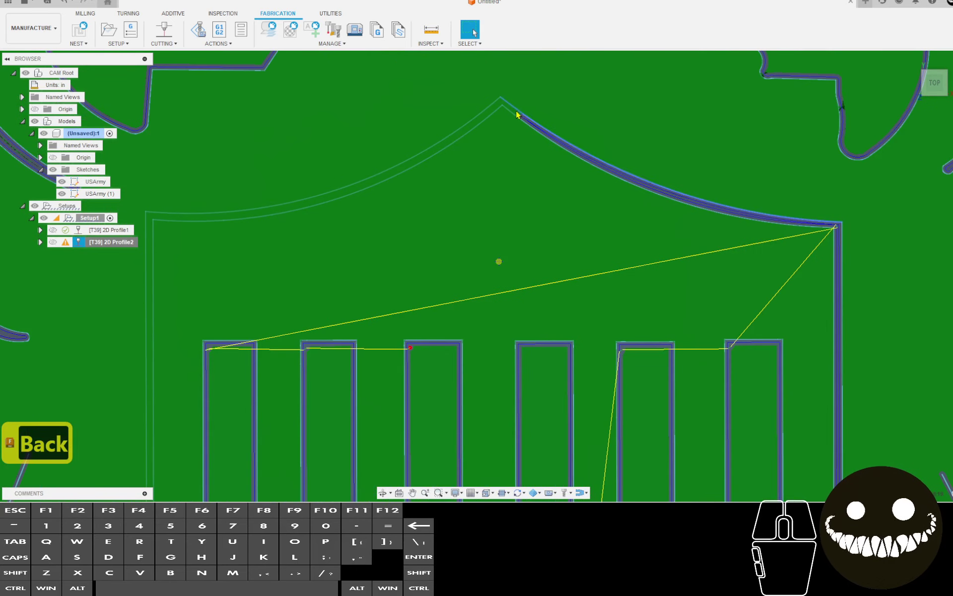
pyautogui.scroll(-8, 324, 262)
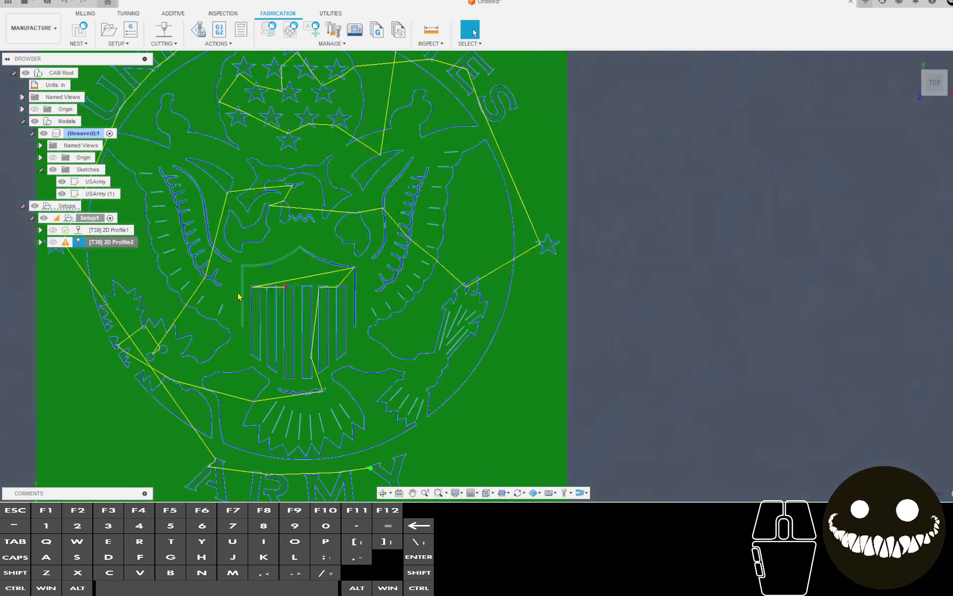
# Undo the latest lead-in edits to the second profile and redo the steps needed to restore both 2D Profile operations.
pyautogui.hotkey('ctrl', 'z')
pyautogui.scroll(3, 298, 263)
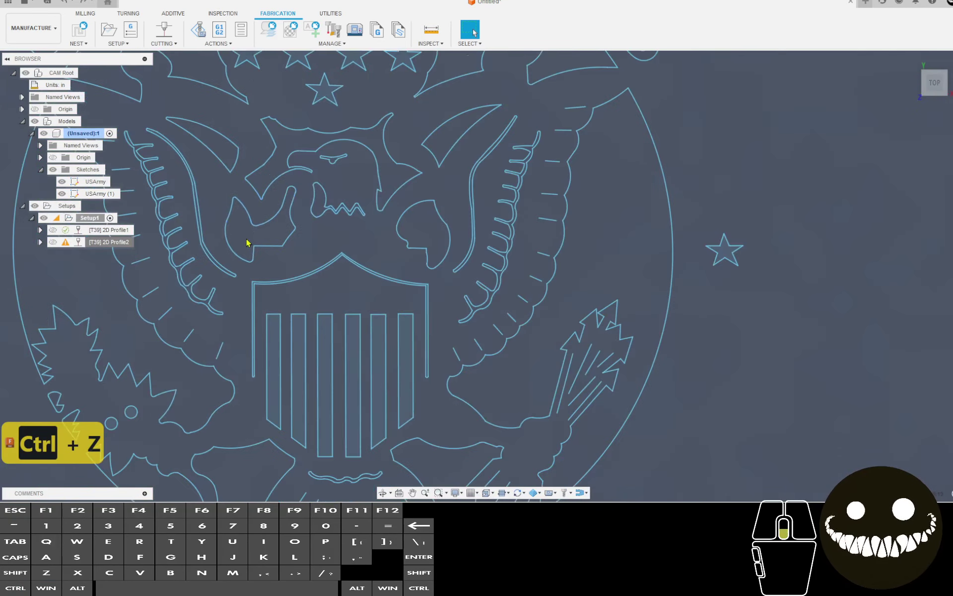
pyautogui.hotkey('ctrl', 'z')
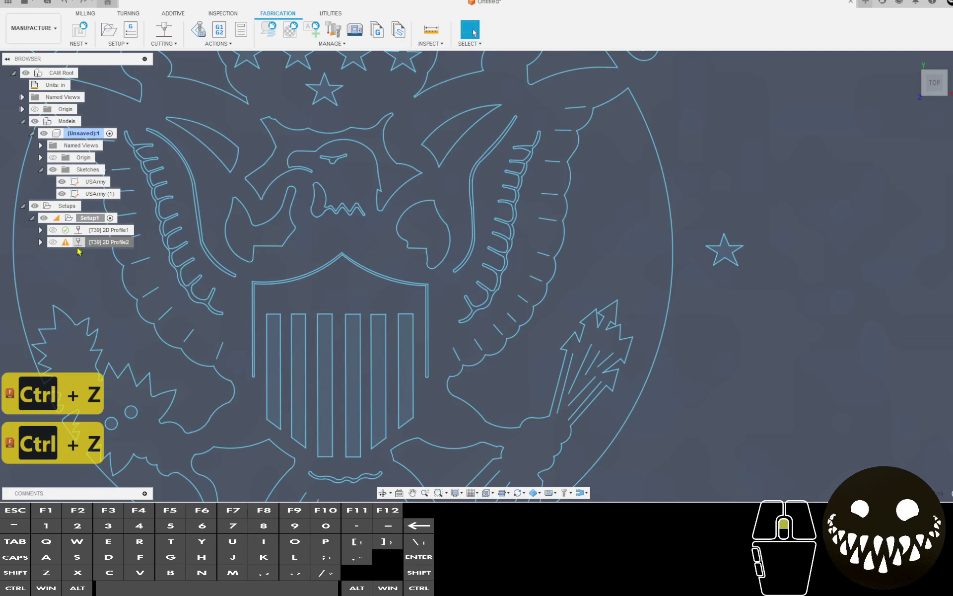
pyautogui.scroll(-3, 243, 253)
pyautogui.scroll(-3, 249, 253)
pyautogui.hotkey('ctrl', 'z')
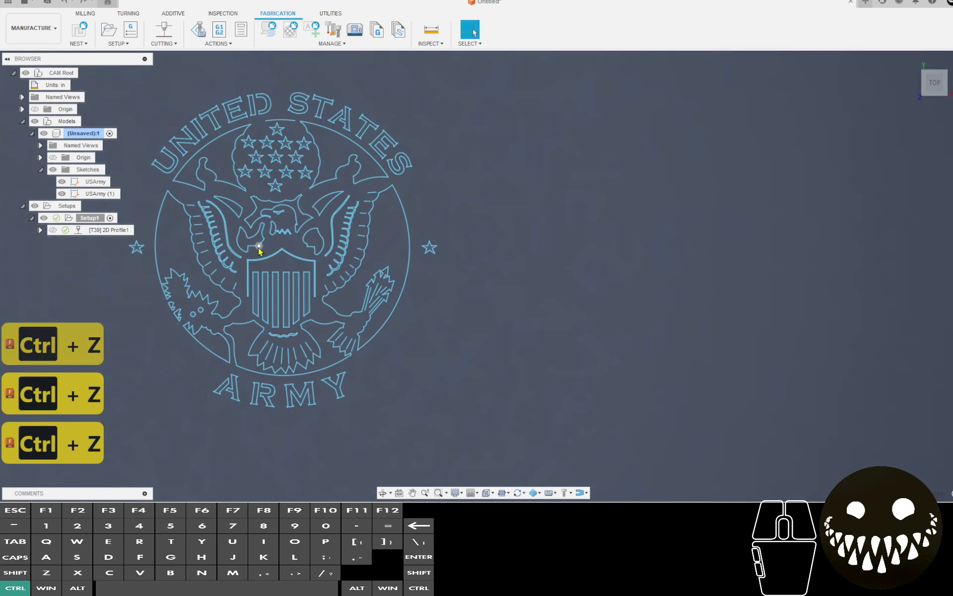
pyautogui.hotkey('ctrl', 'z')
pyautogui.hotkey('ctrl', 'y')
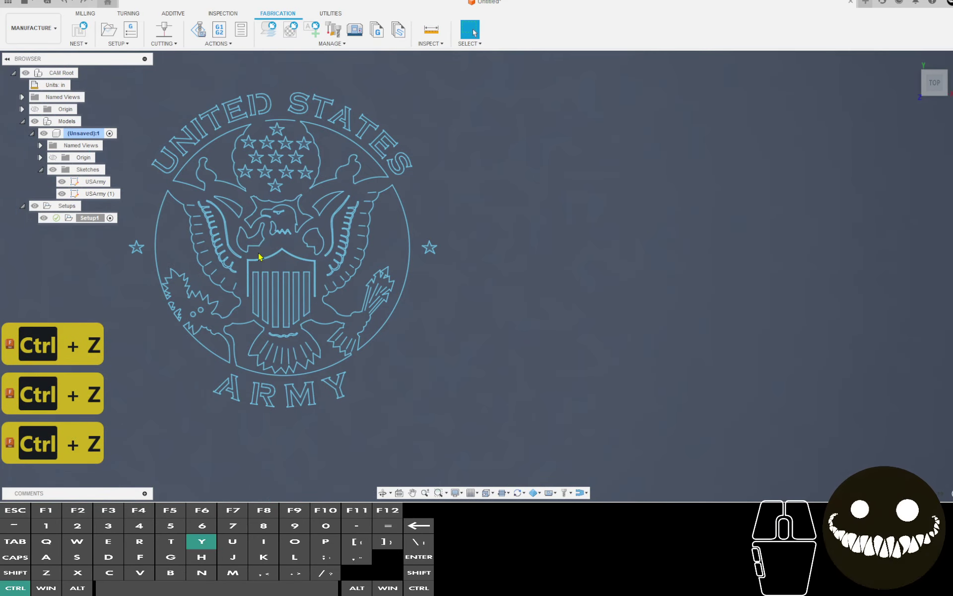
pyautogui.hotkey('ctrl', 'y')
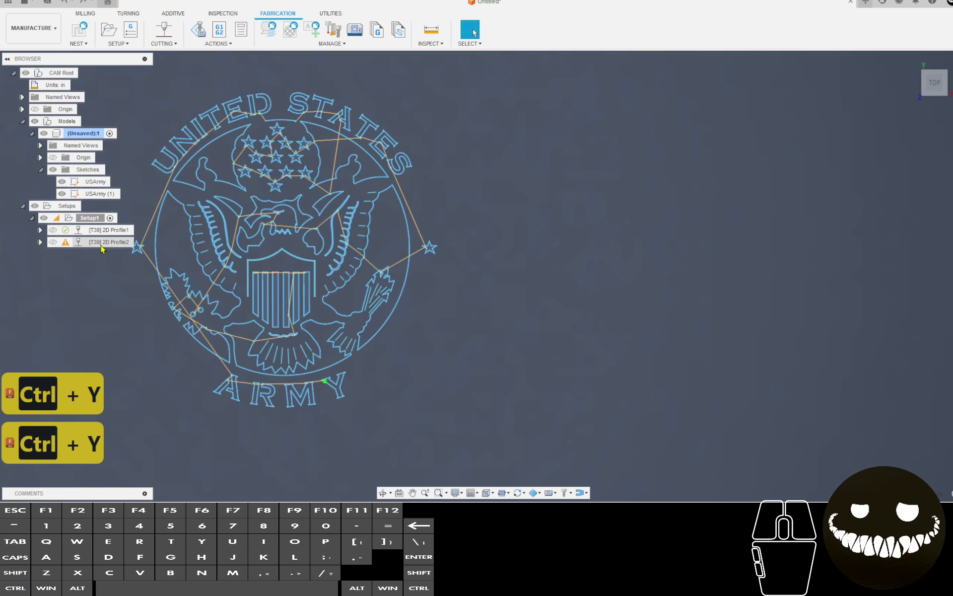
# Simulate all of Setup1's toolpaths with the machine and start the playback.
pyautogui.click(88, 218)
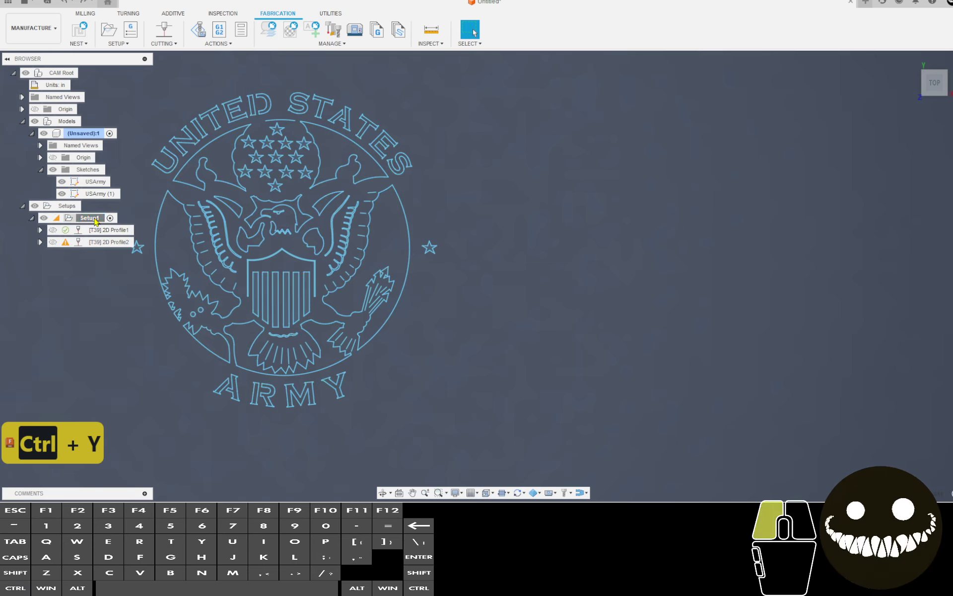
pyautogui.click(198, 29)
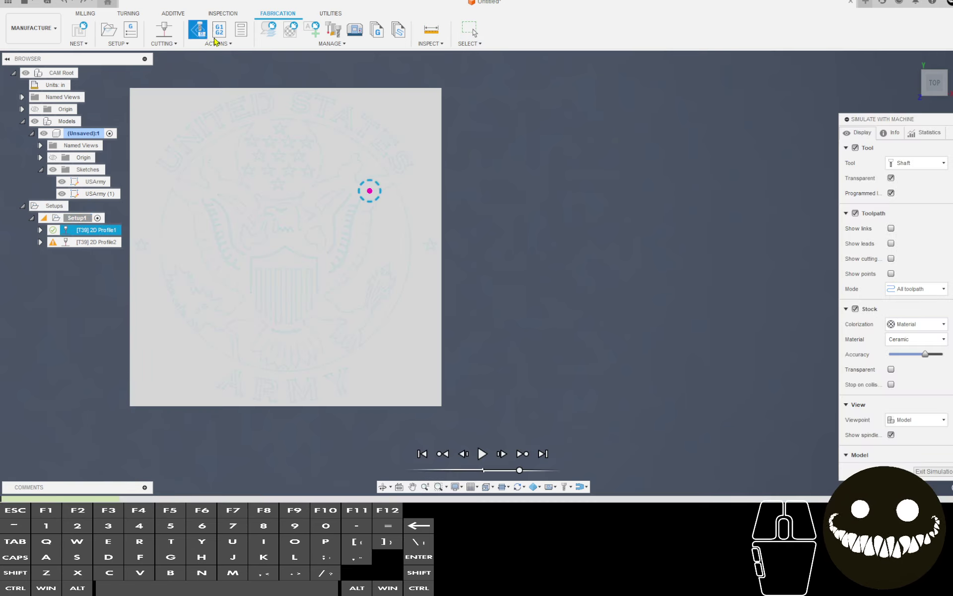
pyautogui.click(481, 454)
# Watch the toolpath simulation from above and at an angle, following the cuts of the feather lines, shield stripes, wings and eagle.
pyautogui.moveTo(494, 347); pyautogui.dragTo(675, 350, button='middle')
pyautogui.middleClick(675, 351)
pyautogui.middleClick(676, 351)
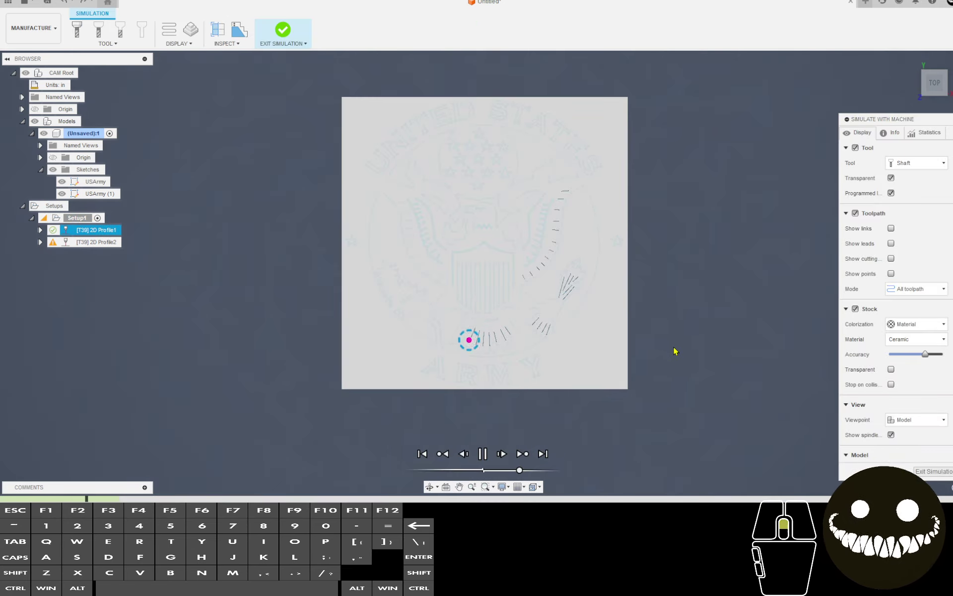
pyautogui.scroll(3, 674, 351)
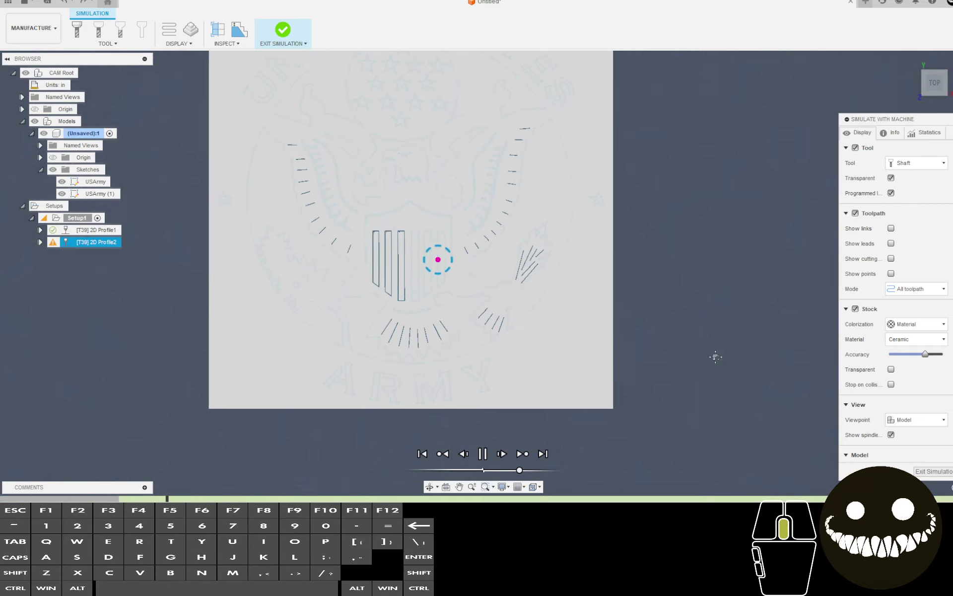
pyautogui.moveTo(716, 356); pyautogui.dragTo(743, 386, button='middle')
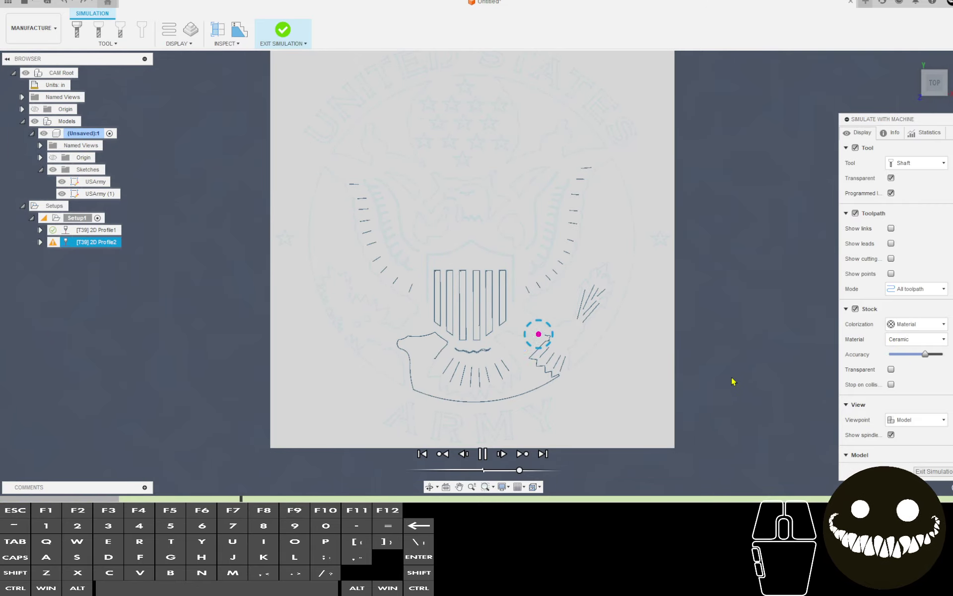
pyautogui.keyDown('shift'); pyautogui.moveTo(678, 370); pyautogui.dragTo(468, 315, button='middle'); pyautogui.keyUp('shift')
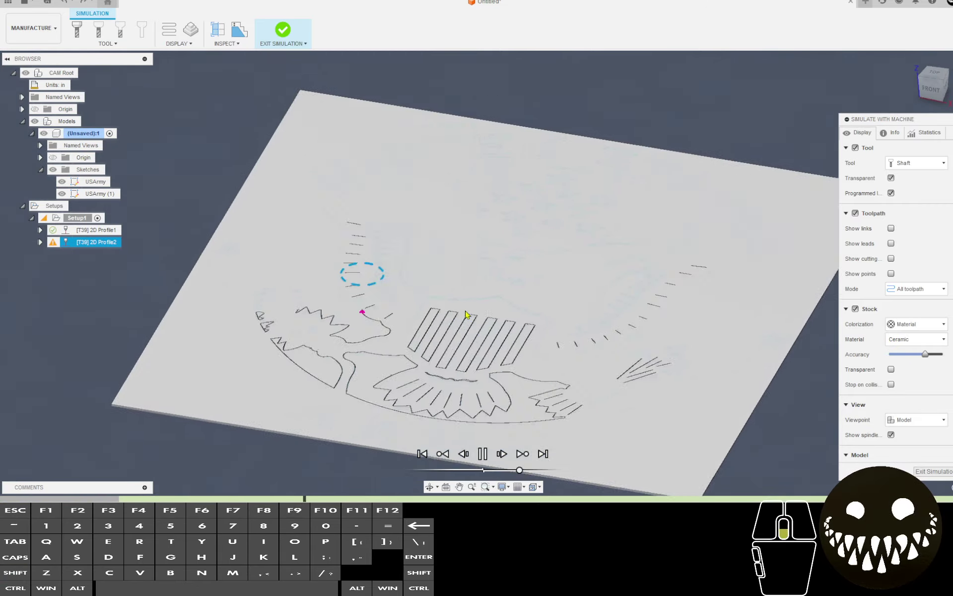
pyautogui.scroll(5, 469, 315)
pyautogui.scroll(-5, 452, 277)
pyautogui.keyDown('shift'); pyautogui.moveTo(451, 277); pyautogui.dragTo(511, 187, button='middle'); pyautogui.keyUp('shift')
pyautogui.scroll(5, 395, 335)
pyautogui.keyDown('shift'); pyautogui.moveTo(395, 335); pyautogui.dragTo(532, 252, button='middle'); pyautogui.keyUp('shift')
pyautogui.scroll(5, 395, 298)
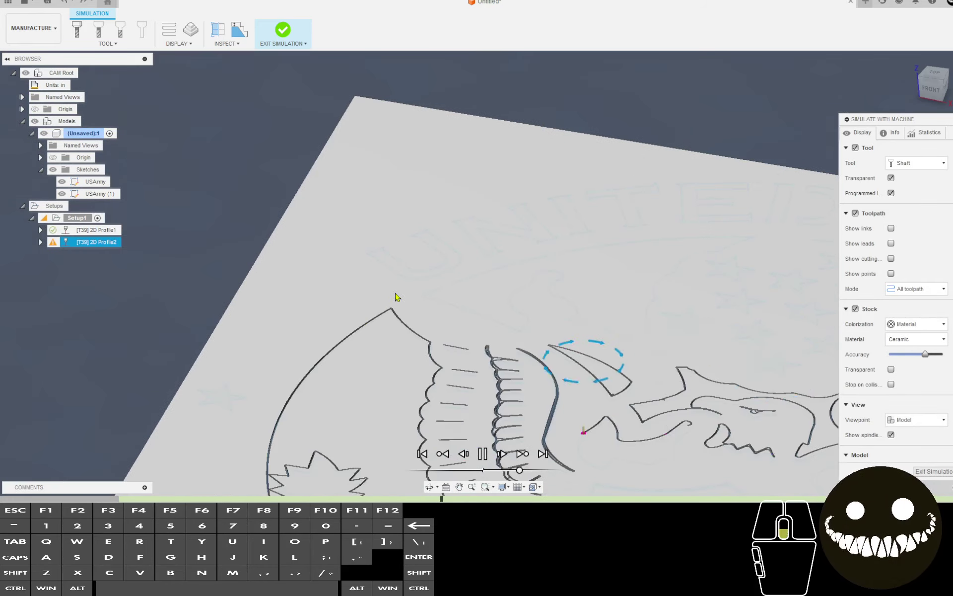
# Examine the simulated cuts around the UNITED lettering and across the whole emblem, including the shield outline.
pyautogui.keyDown('shift'); pyautogui.moveTo(427, 272); pyautogui.dragTo(123, 313, button='middle'); pyautogui.keyUp('shift')
pyautogui.keyDown('shift'); pyautogui.moveTo(423, 240); pyautogui.dragTo(478, 392, button='middle'); pyautogui.keyUp('shift')
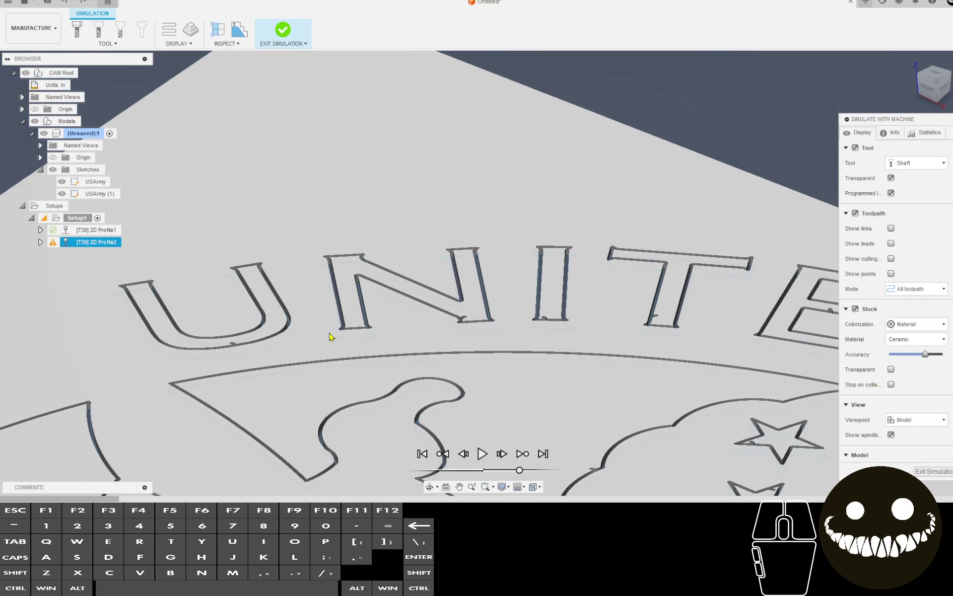
pyautogui.scroll(-3, 331, 336)
pyautogui.keyDown('shift'); pyautogui.moveTo(330, 334); pyautogui.dragTo(251, 317, button='middle'); pyautogui.keyUp('shift')
pyautogui.scroll(-3, 59, 250)
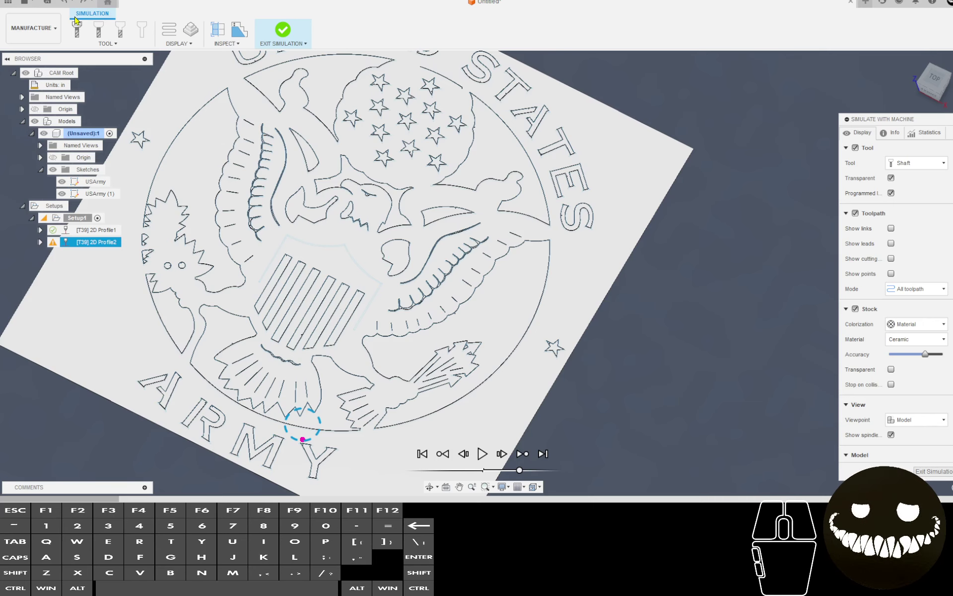
# Switch to the Design workspace and open the USArmy (1) sketch for editing.
pyautogui.click(32, 28)
pyautogui.click(25, 62)
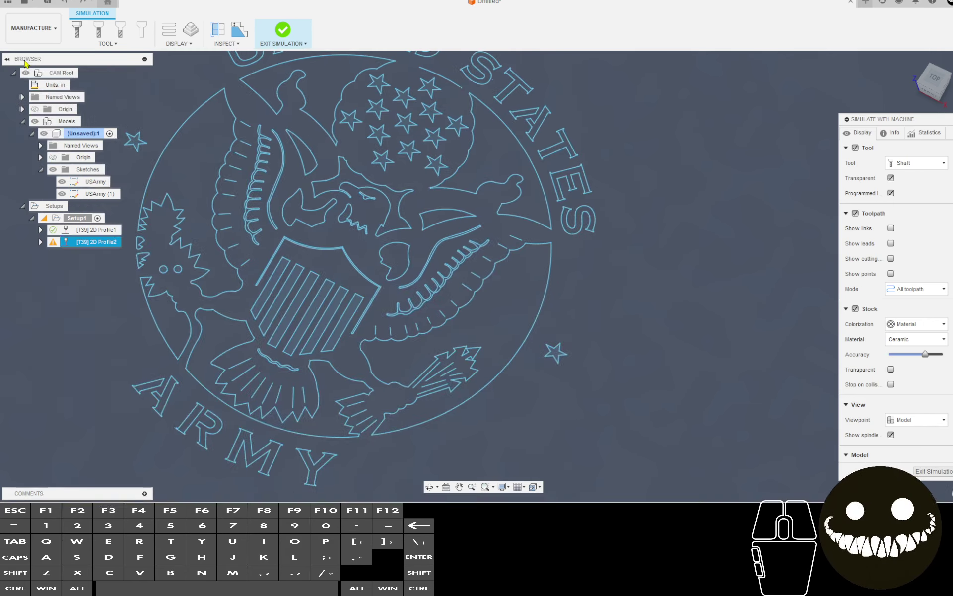
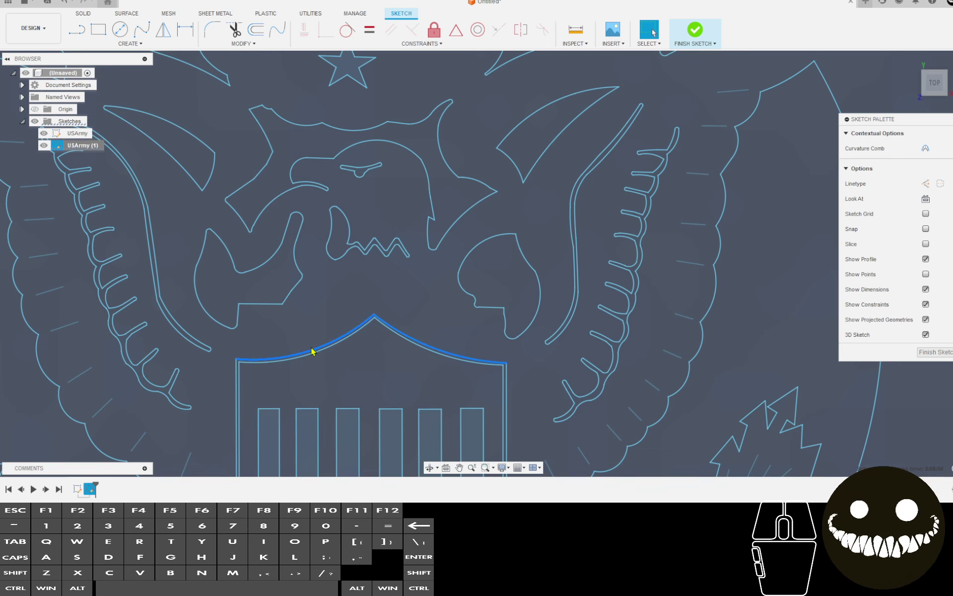
# Try to offset the shield outline's upper curves together with its two vertical side lines.
pyautogui.scroll(-3, 267, 271)
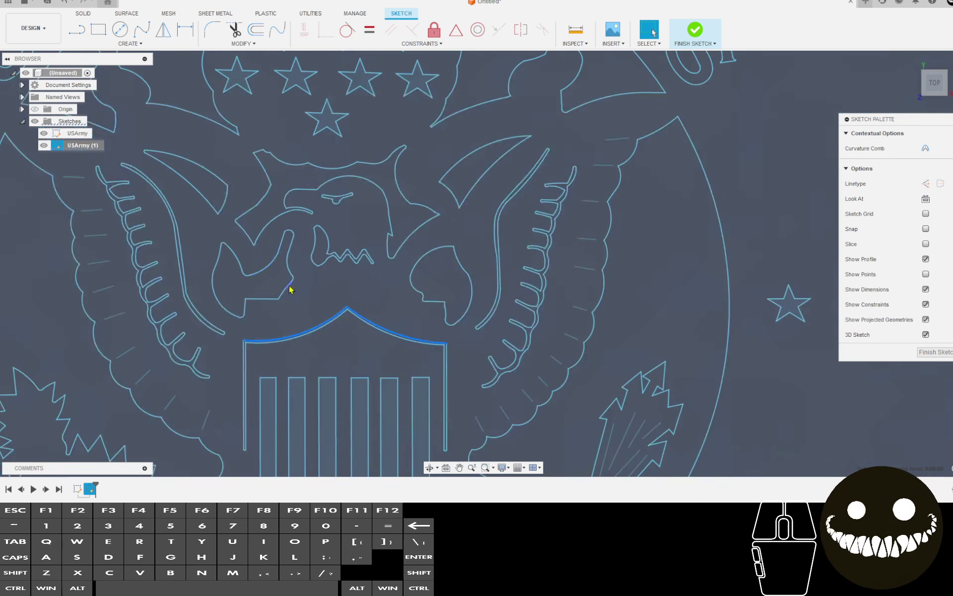
pyautogui.moveTo(287, 287); pyautogui.dragTo(255, 277, button='middle')
pyautogui.keyDown('shift'); pyautogui.click(245, 277); pyautogui.keyUp('shift')
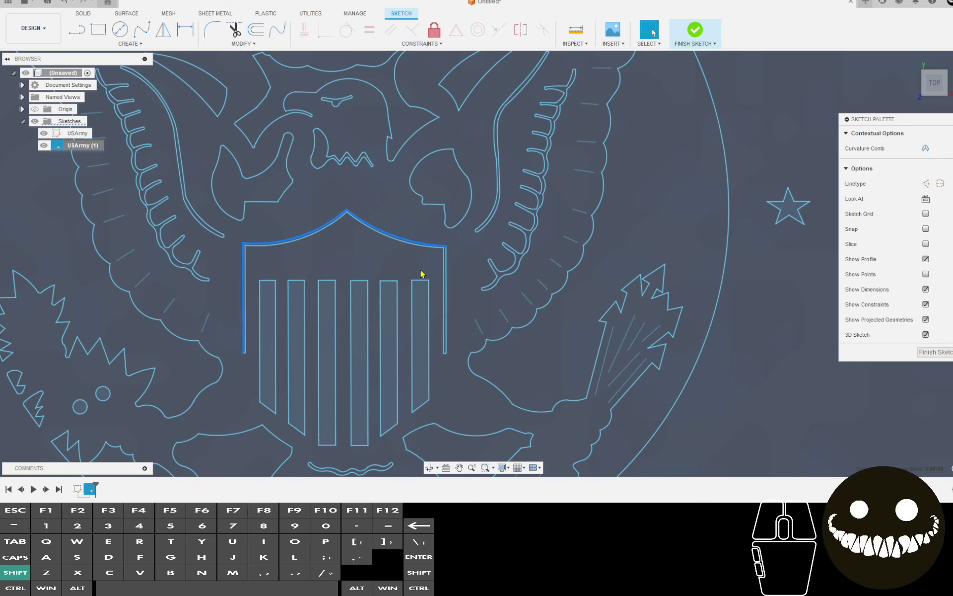
pyautogui.keyDown('shift'); pyautogui.click(451, 269); pyautogui.keyUp('shift')
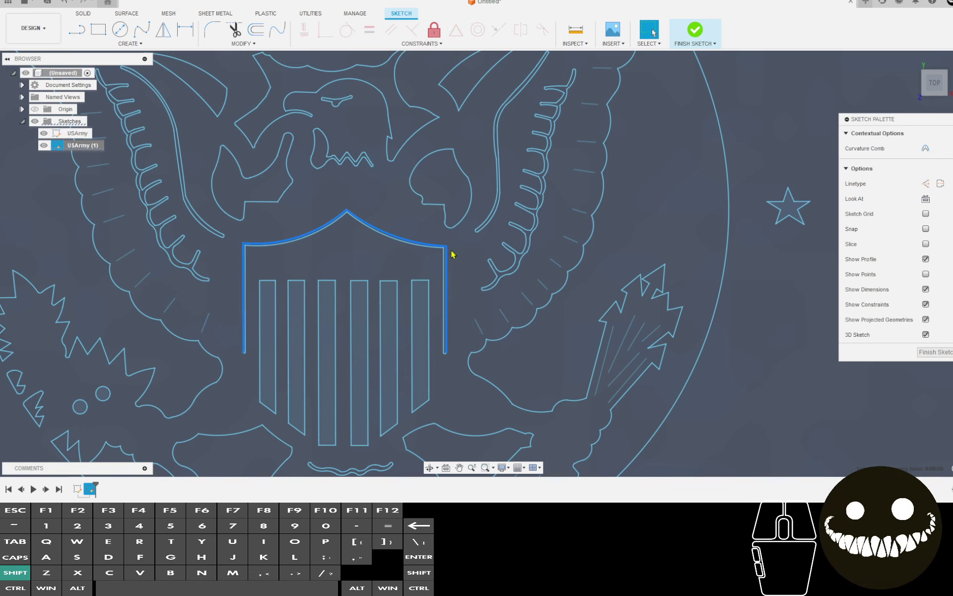
pyautogui.click(256, 29)
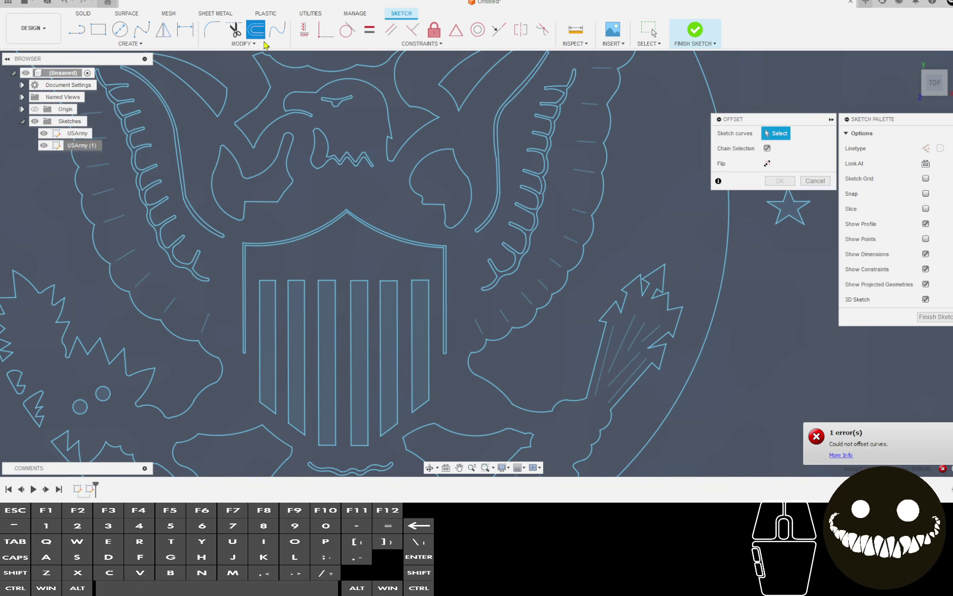
# Offset the two upper curves of the shield outline outward by 0.03 in, with chain selection off.
pyautogui.click(306, 238)
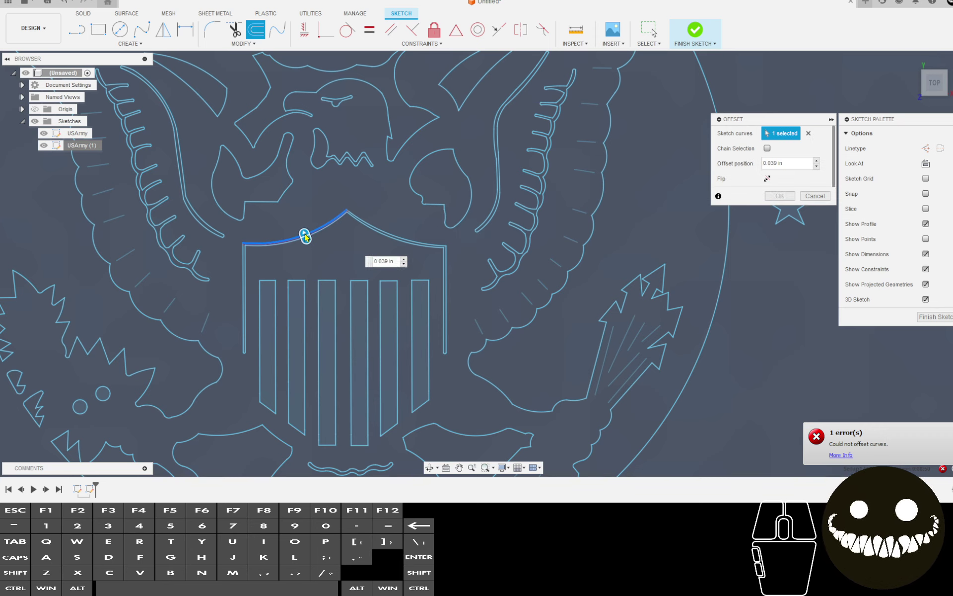
pyautogui.click(372, 227)
pyautogui.moveTo(370, 222); pyautogui.dragTo(371, 220)
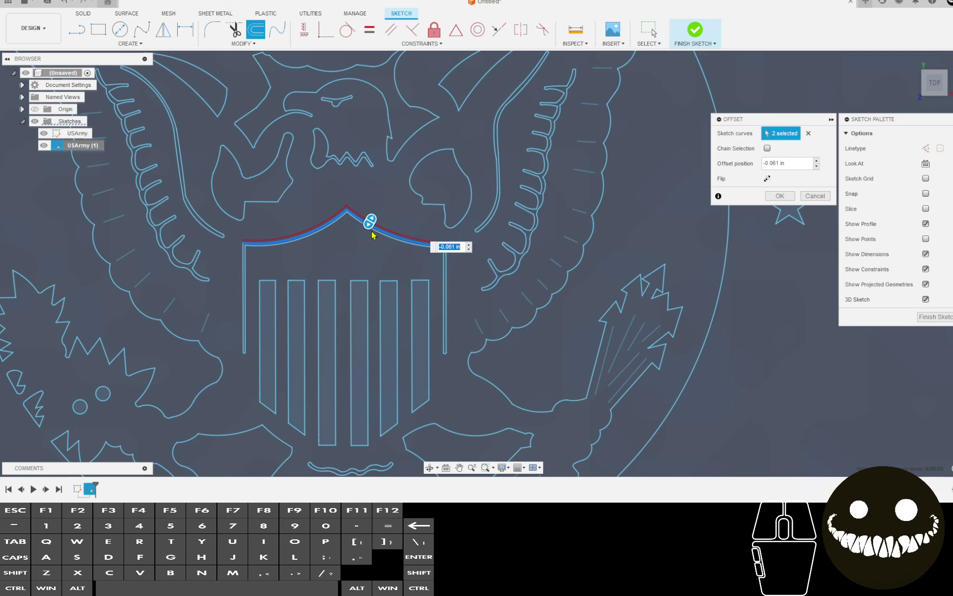
pyautogui.write('.03')
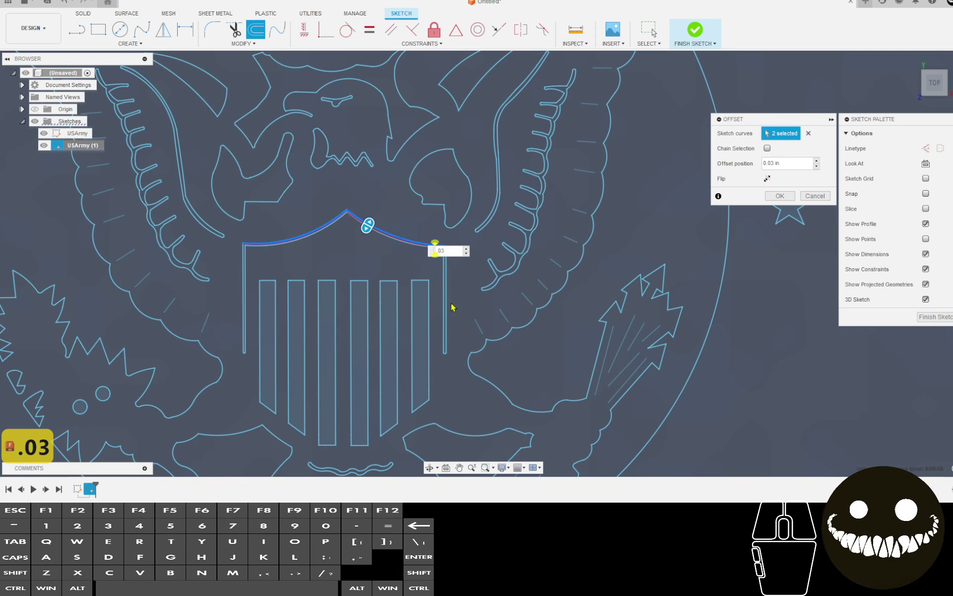
pyautogui.write('1')
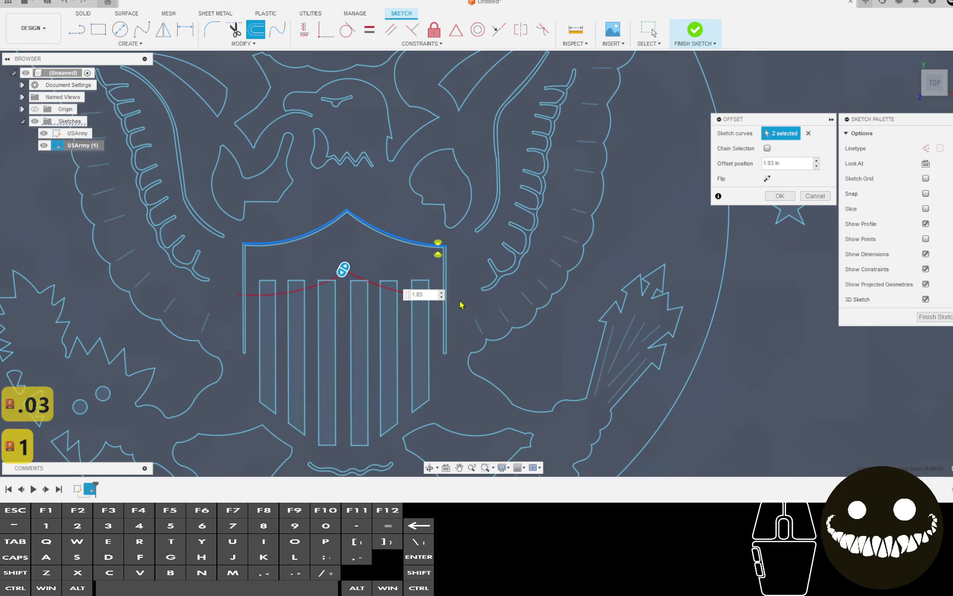
pyautogui.press('BackSpace')
pyautogui.press('Return')
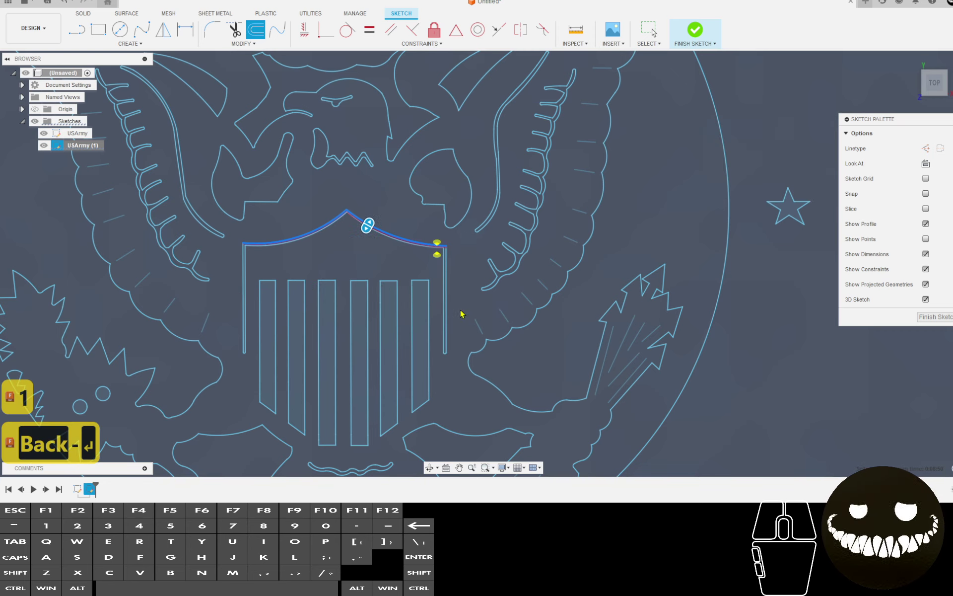
# Extend the shield outline's left outer side line up to the new offset curve.
pyautogui.click(77, 29)
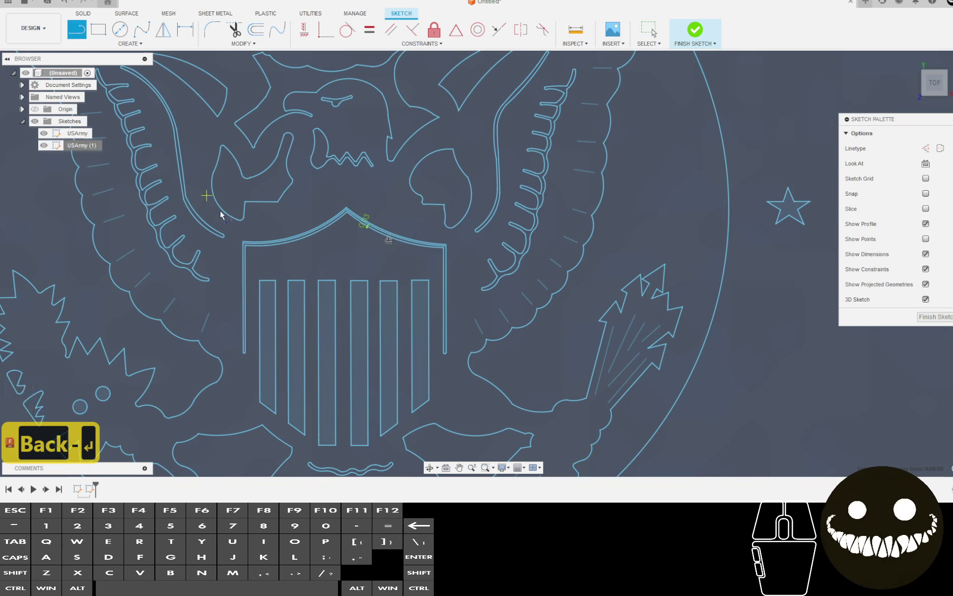
pyautogui.scroll(3, 265, 262)
pyautogui.scroll(2, 265, 262)
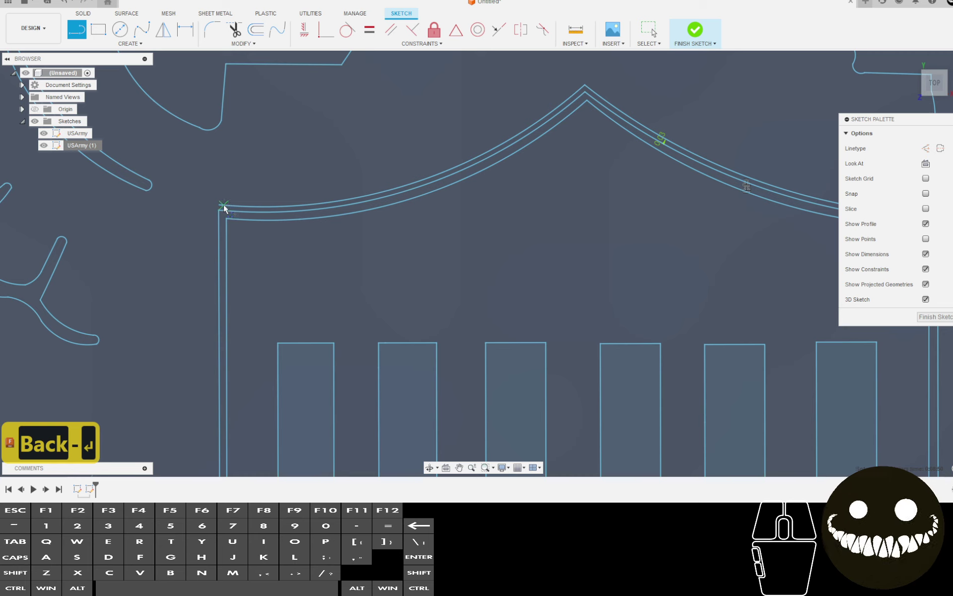
pyautogui.click(247, 45)
pyautogui.click(243, 114)
pyautogui.scroll(3, 226, 209)
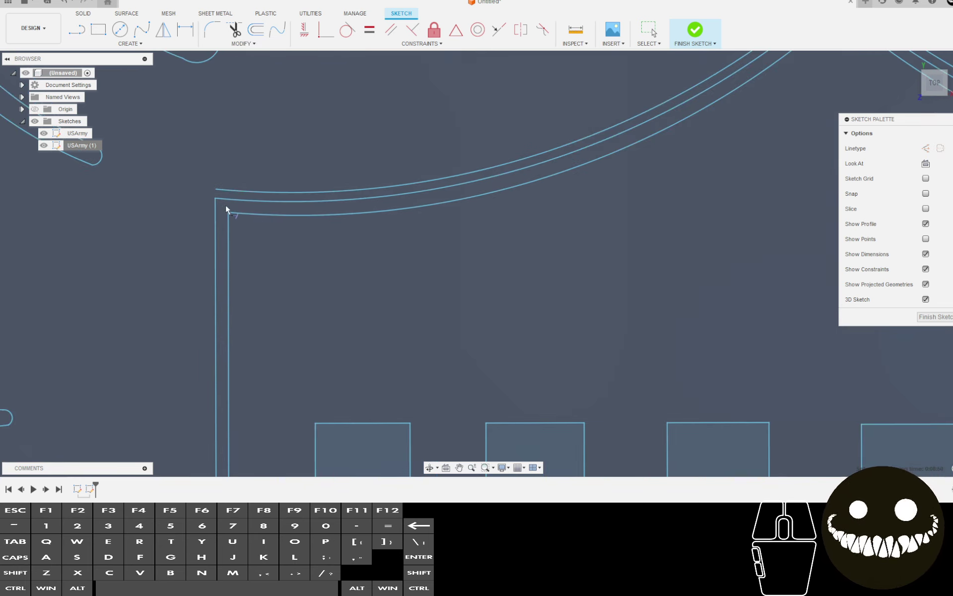
pyautogui.click(215, 205)
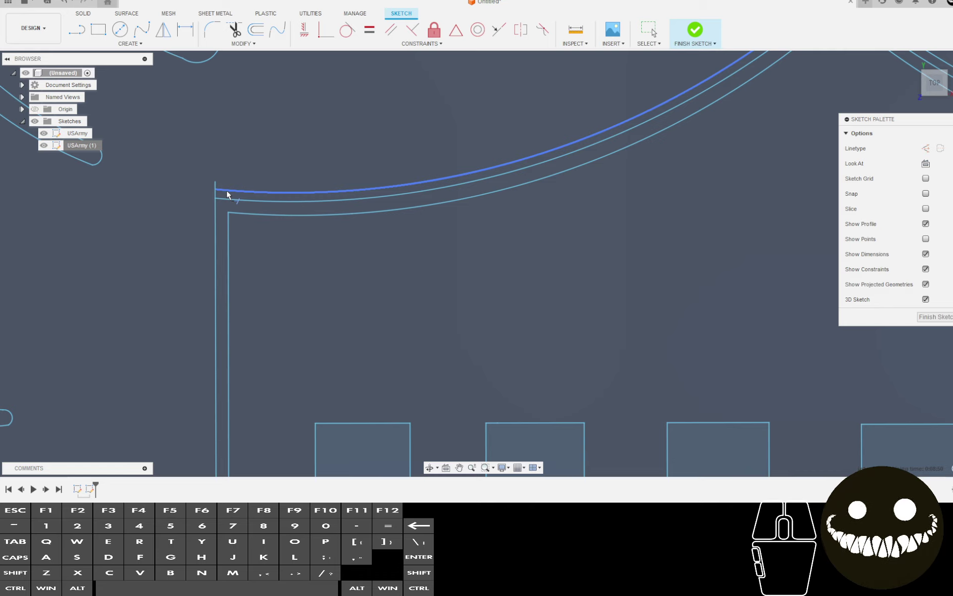
# Extend the shield outline's right outer side line up to the new offset curve.
pyautogui.scroll(-2, 439, 162)
pyautogui.moveTo(439, 162); pyautogui.dragTo(124, 164, button='middle')
pyautogui.scroll(3, 487, 198)
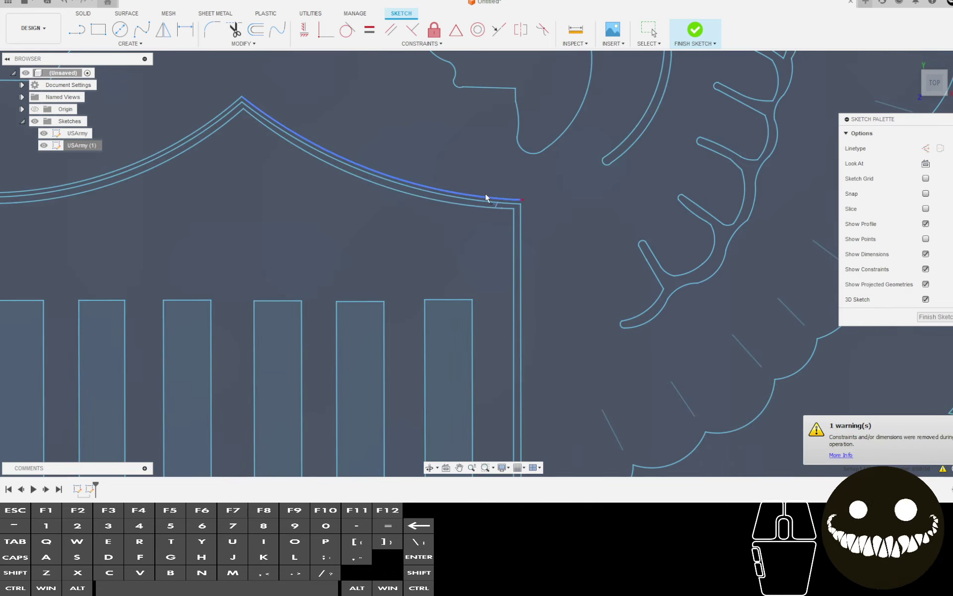
pyautogui.click(517, 215)
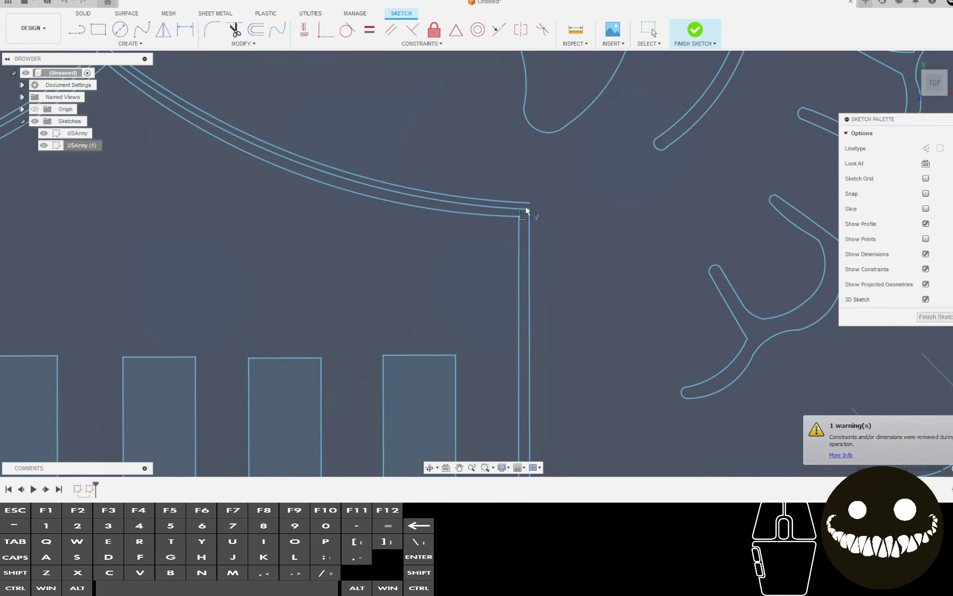
pyautogui.click(531, 218)
pyautogui.scroll(-3, 515, 230)
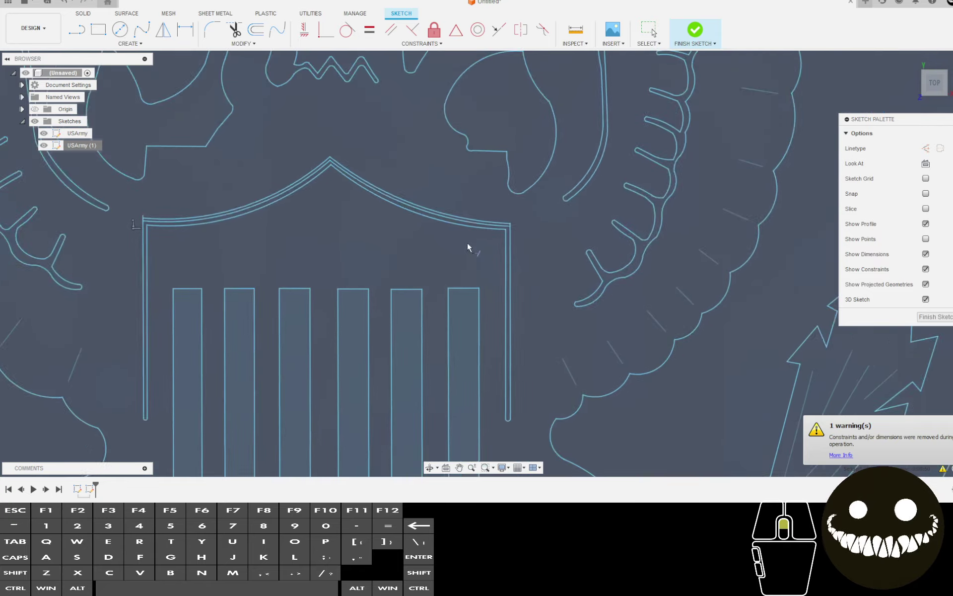
# Try to offset the shield outline's left outer side line outward by about 0.02 in.
pyautogui.click(256, 29)
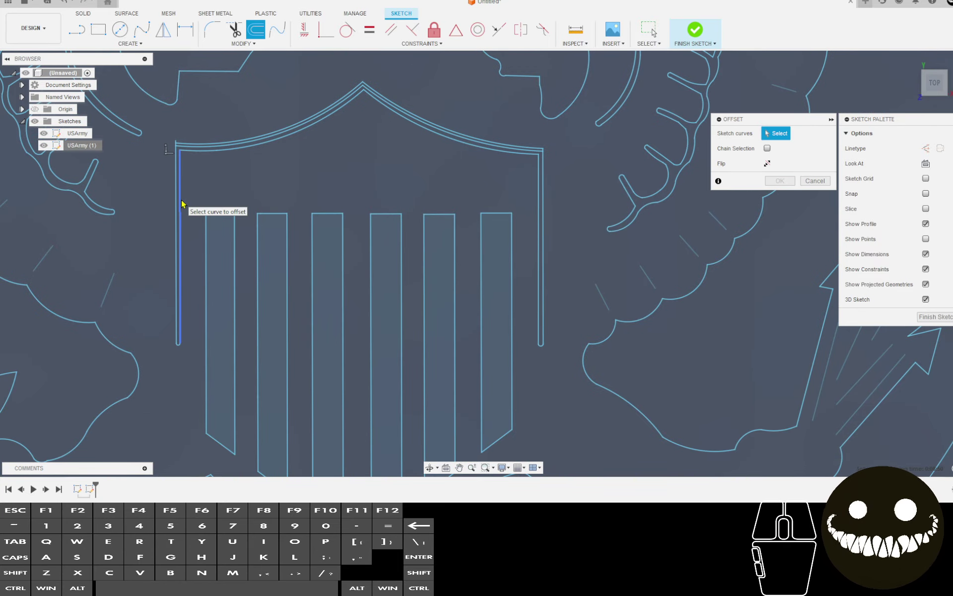
pyautogui.scroll(-2, 184, 211)
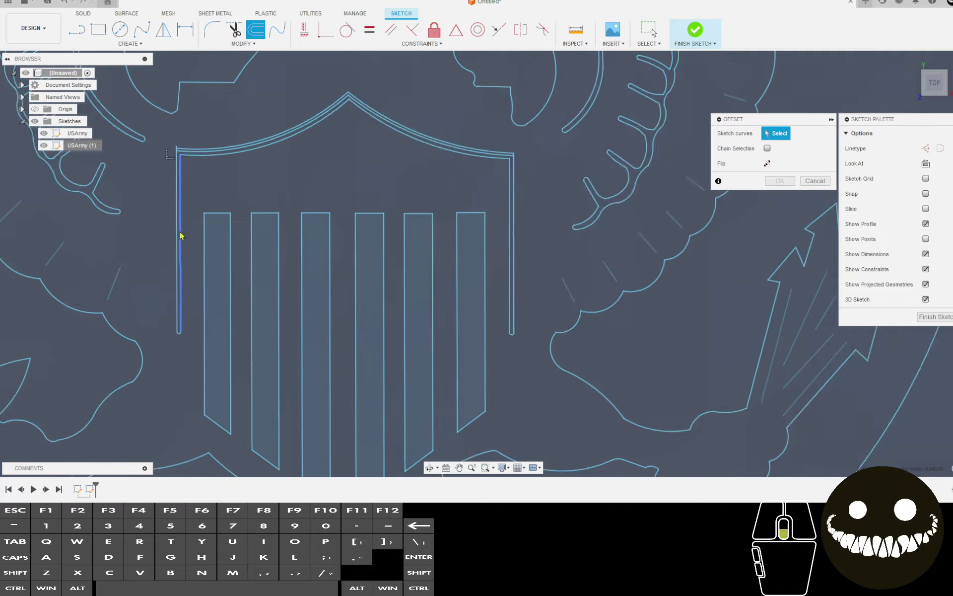
pyautogui.scroll(5, 181, 233)
pyautogui.scroll(-2, 213, 412)
pyautogui.scroll(-1, 204, 408)
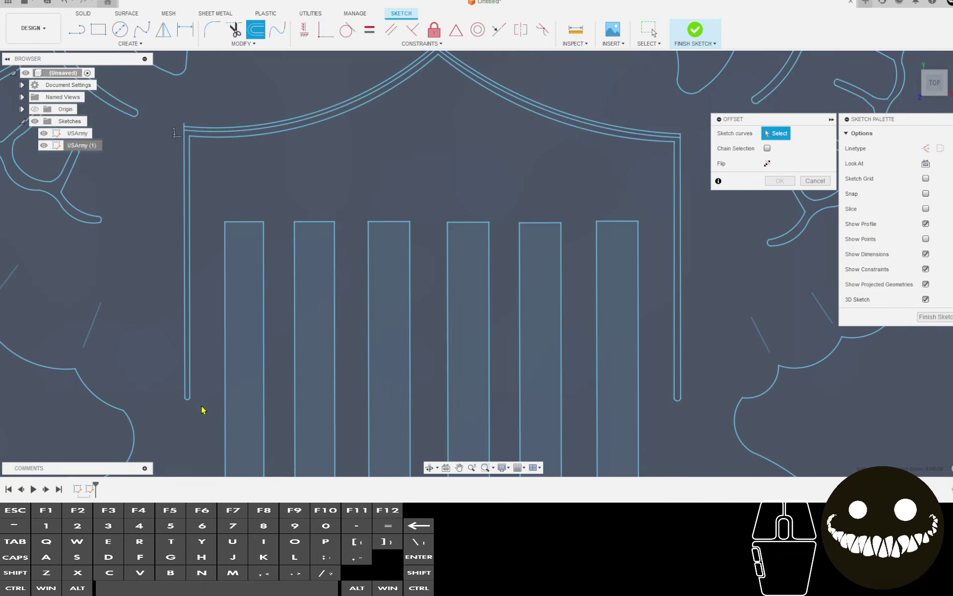
pyautogui.scroll(1, 183, 140)
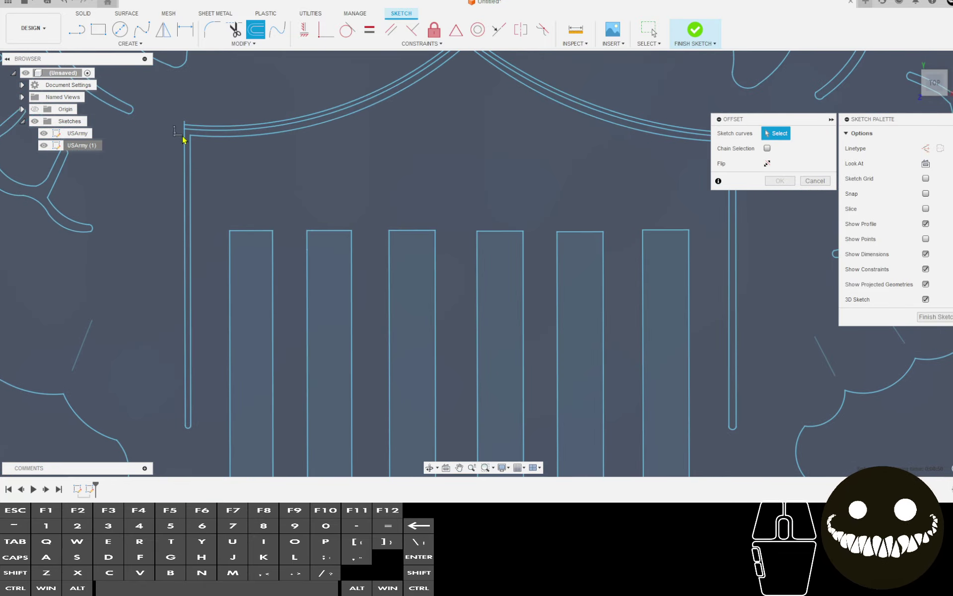
pyautogui.scroll(-2, 182, 173)
pyautogui.scroll(5, 185, 357)
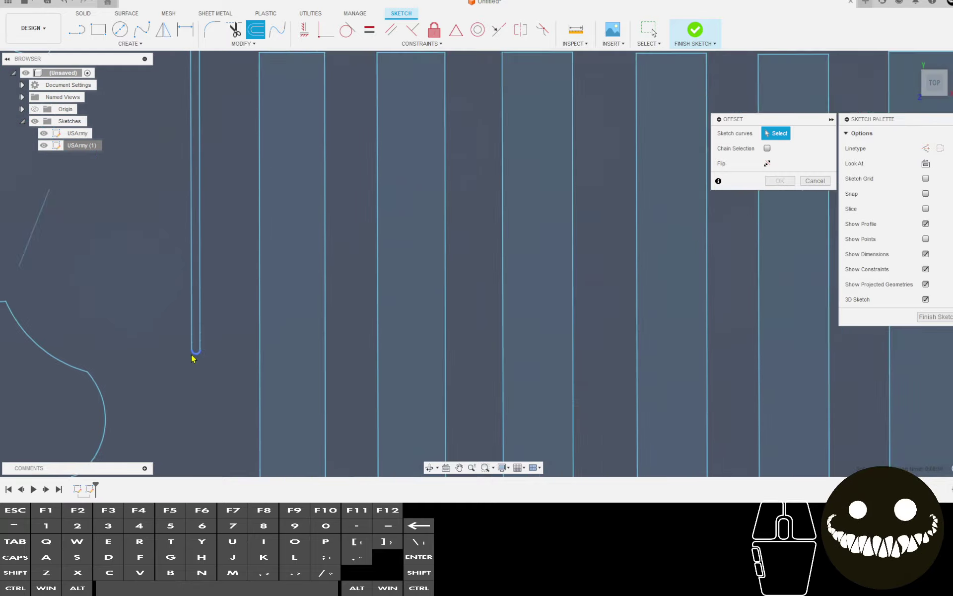
pyautogui.click(193, 347)
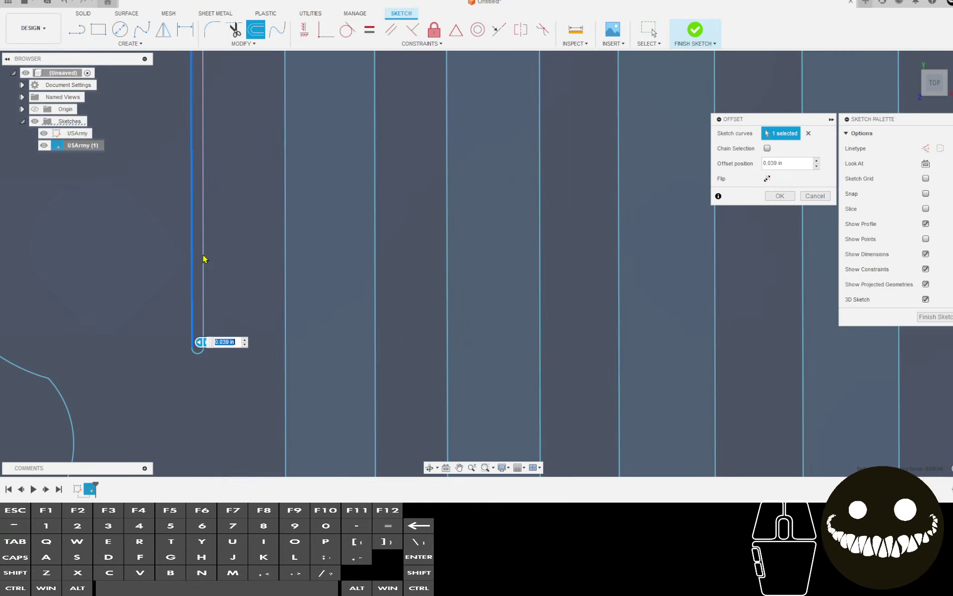
pyautogui.scroll(-5, 203, 258)
pyautogui.moveTo(217, 298); pyautogui.dragTo(233, 296, button='middle')
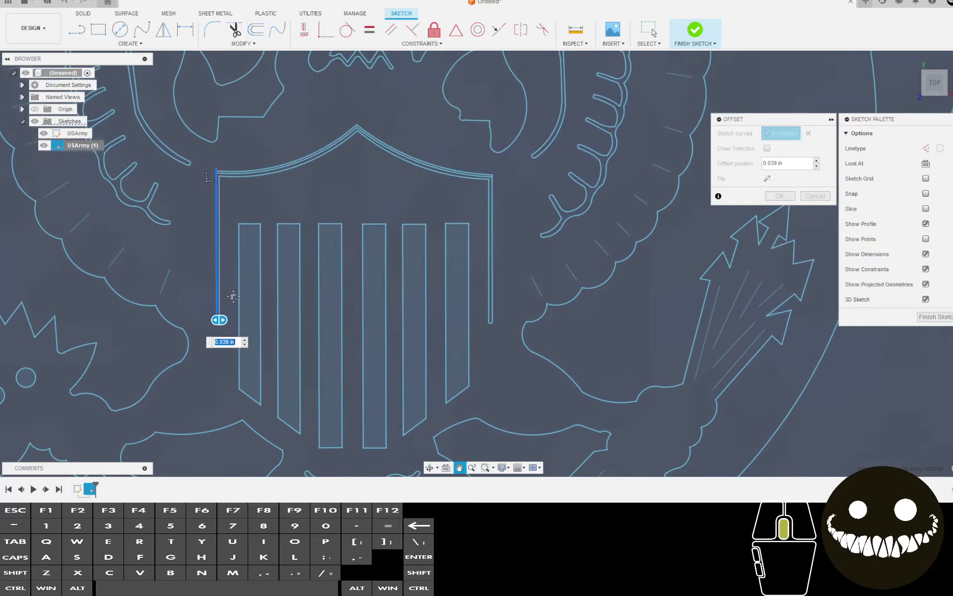
pyautogui.scroll(2, 233, 296)
pyautogui.moveTo(212, 327); pyautogui.dragTo(208, 329)
pyautogui.scroll(2, 246, 309)
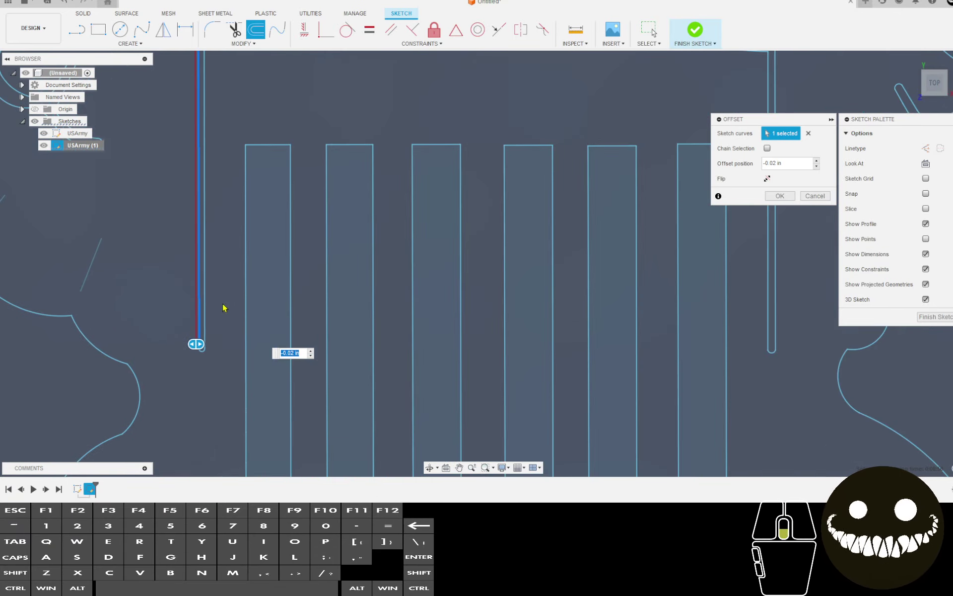
pyautogui.scroll(1, 209, 342)
pyautogui.scroll(-2, 197, 347)
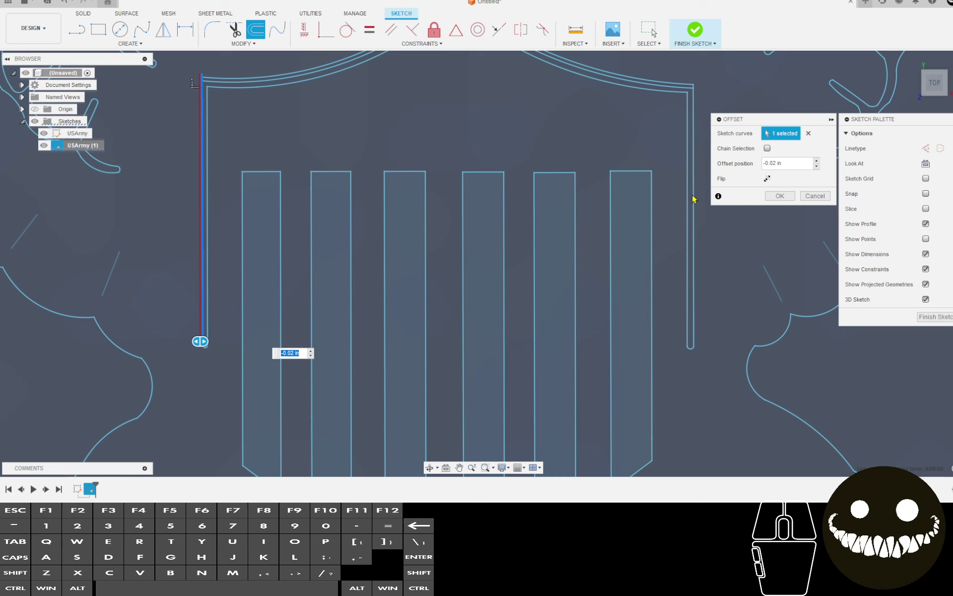
pyautogui.click(814, 194)
pyautogui.scroll(-2, 210, 106)
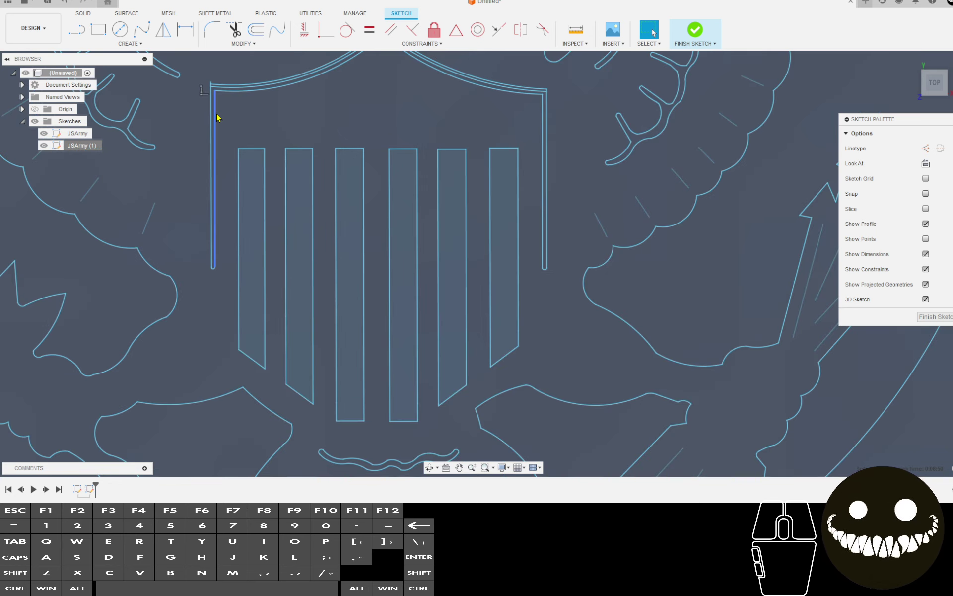
# Offset the shield outline's left inner side line inward by about 0.023 in, with chain selection off.
pyautogui.click(217, 118)
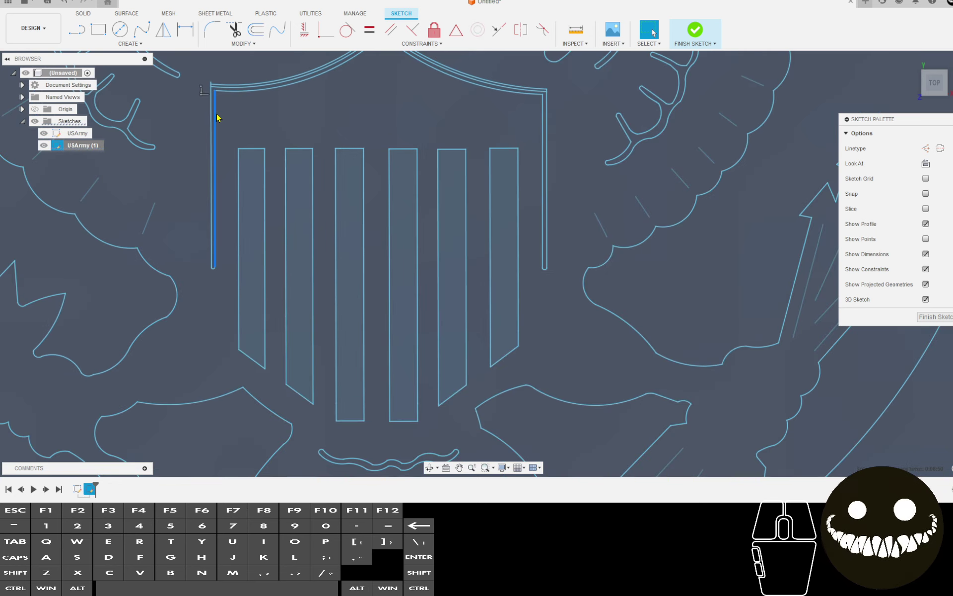
pyautogui.scroll(3, 227, 103)
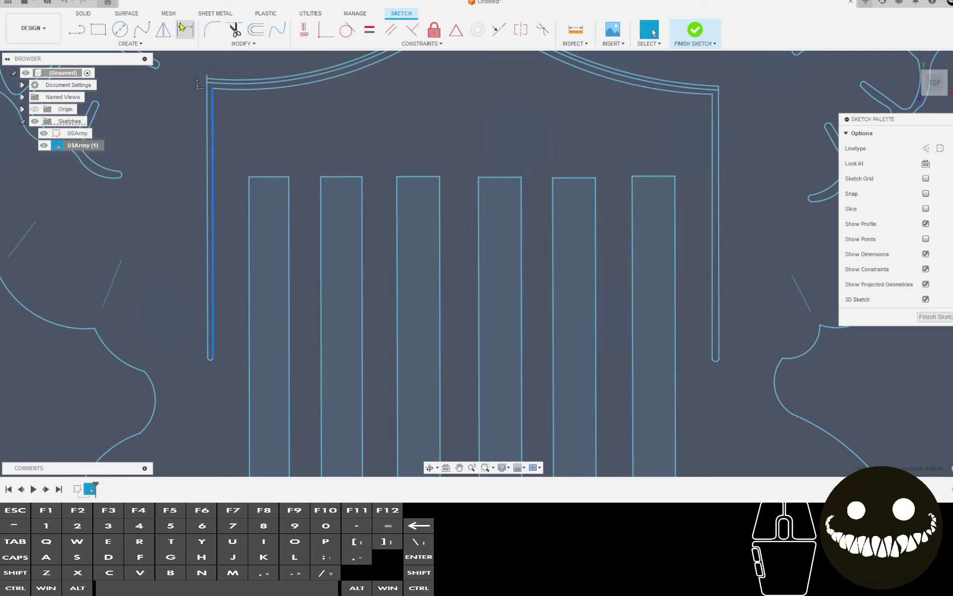
pyautogui.click(256, 29)
pyautogui.scroll(3, 211, 89)
pyautogui.moveTo(205, 85); pyautogui.dragTo(216, 83)
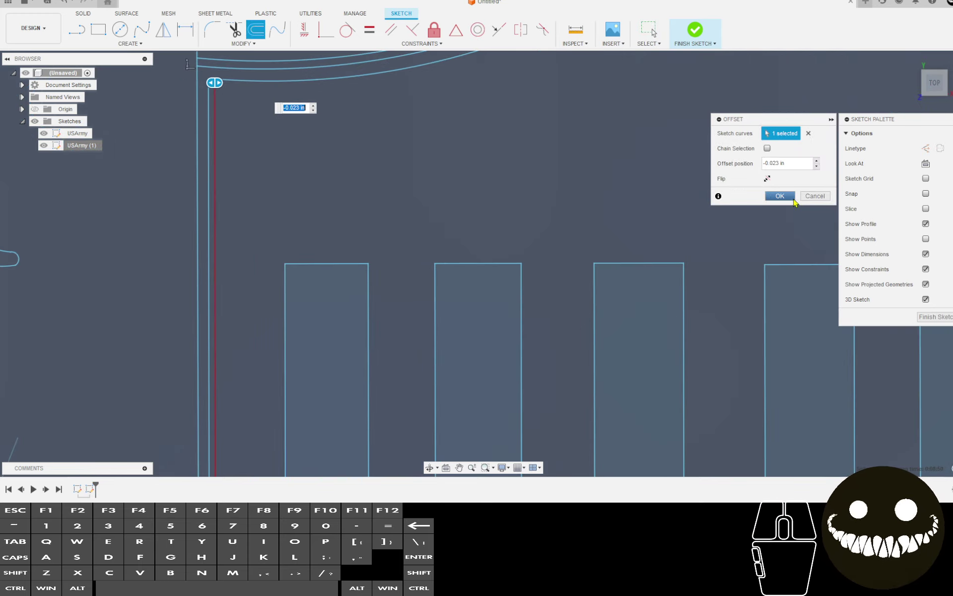
pyautogui.press('Return')
# Offset the shield outline's right inner side line inward by about 0.025 in.
pyautogui.scroll(-3, 649, 223)
pyautogui.scroll(1, 175, 147)
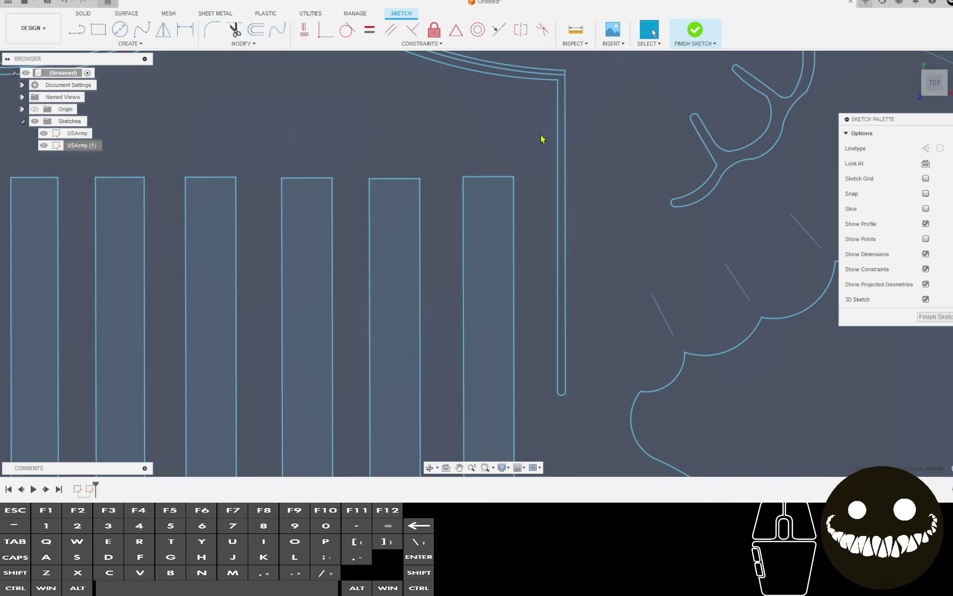
pyautogui.click(266, 33)
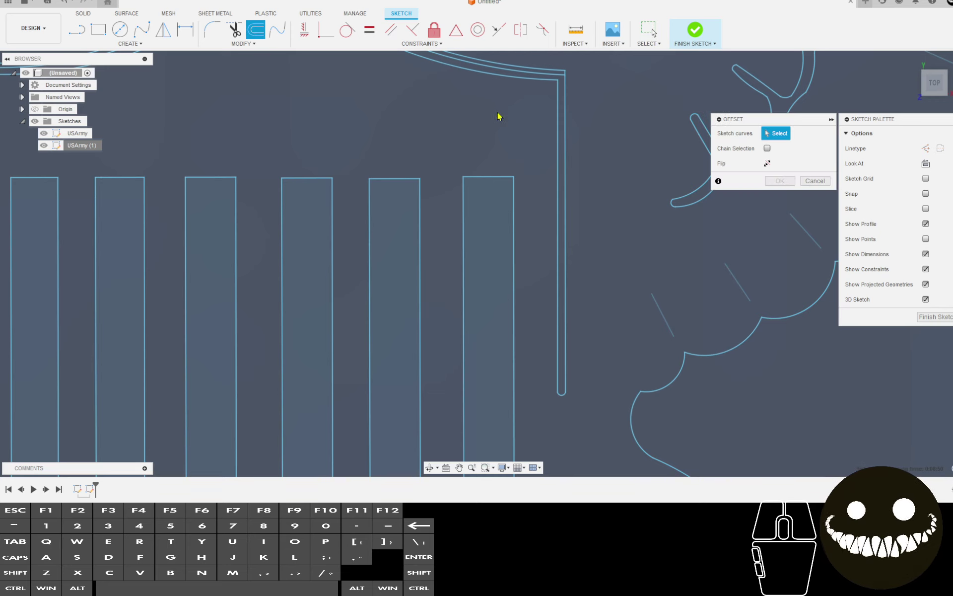
pyautogui.click(559, 124)
pyautogui.moveTo(561, 121); pyautogui.dragTo(550, 122)
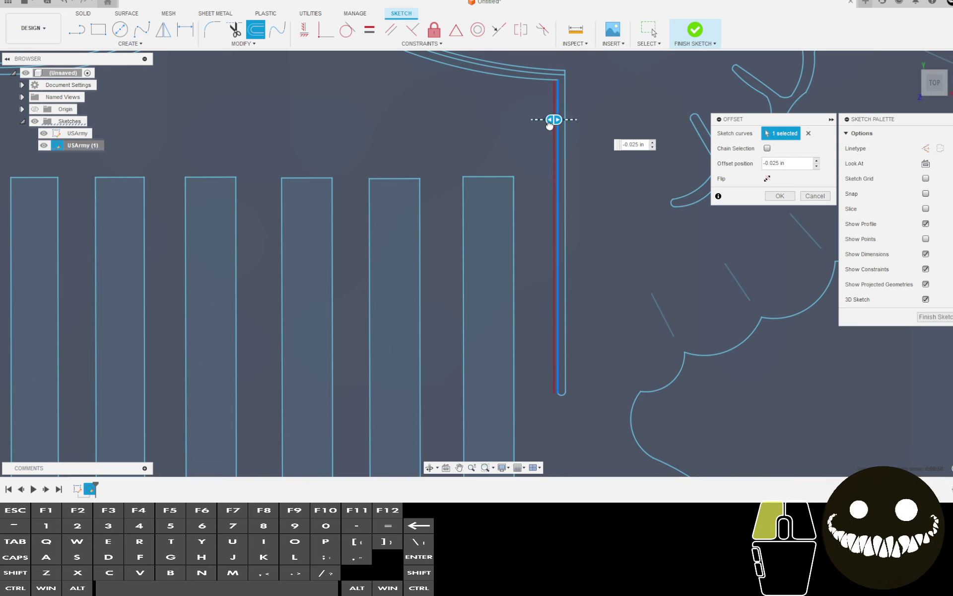
pyautogui.moveTo(550, 125); pyautogui.dragTo(550, 124)
pyautogui.scroll(-1, 655, 146)
pyautogui.click(767, 197)
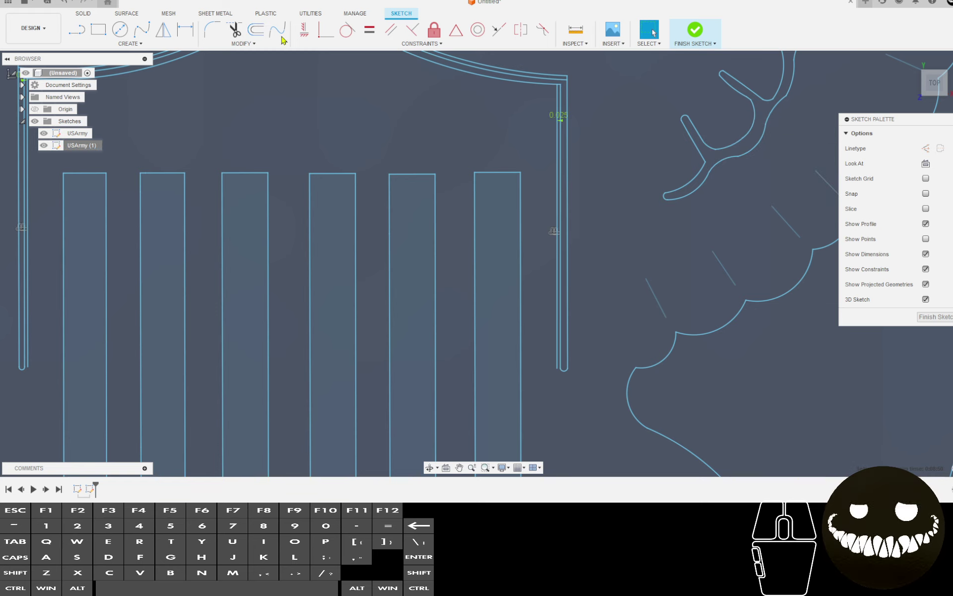
# Extend both new inner side lines of the shield outline up to the lower top curve.
pyautogui.click(267, 43)
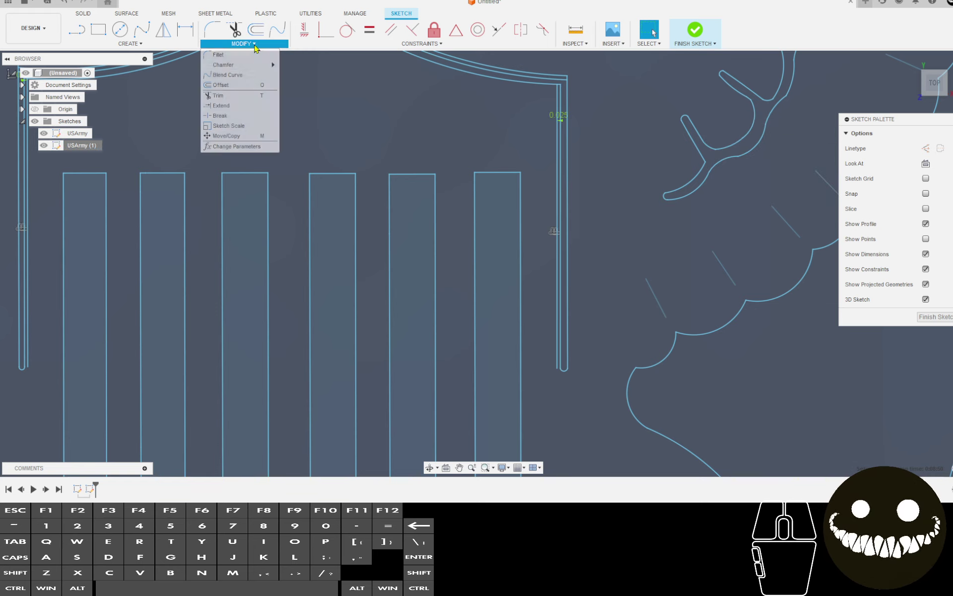
pyautogui.click(234, 113)
pyautogui.scroll(4, 618, 79)
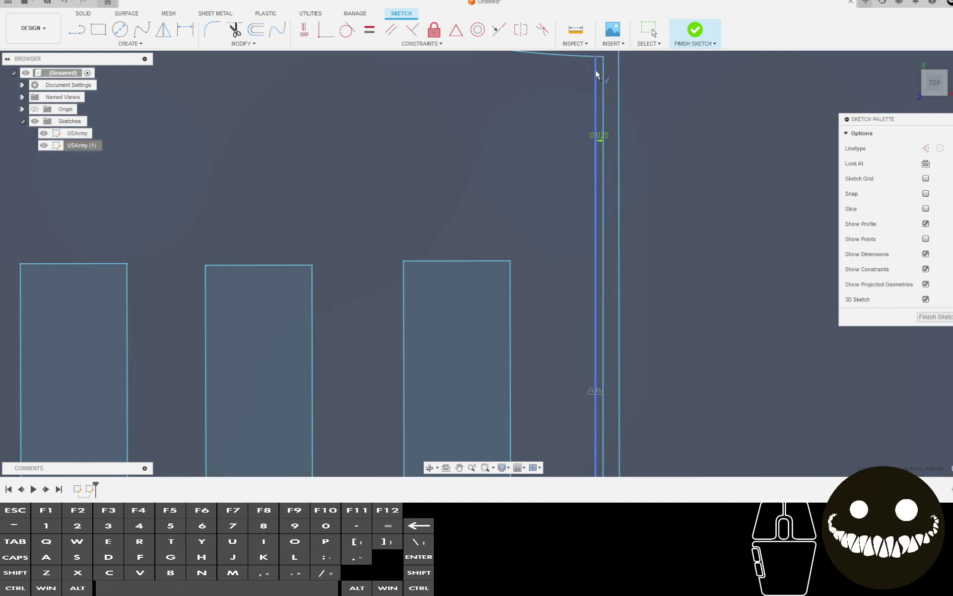
pyautogui.click(596, 71)
pyautogui.scroll(-3, 360, 151)
pyautogui.scroll(-2, 575, 156)
pyautogui.moveTo(575, 156); pyautogui.dragTo(446, 123, button='middle')
pyautogui.scroll(5, 444, 119)
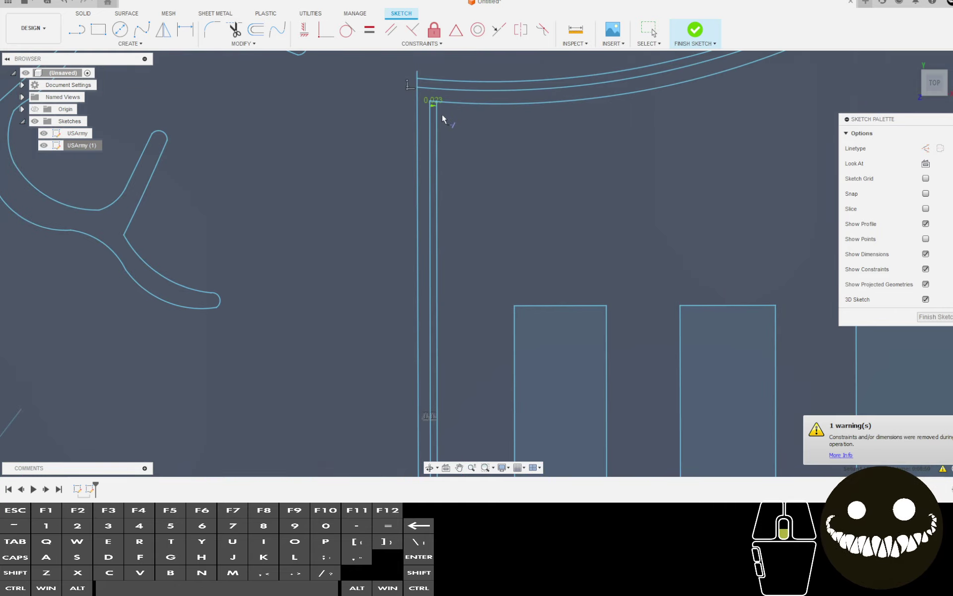
pyautogui.scroll(2, 431, 107)
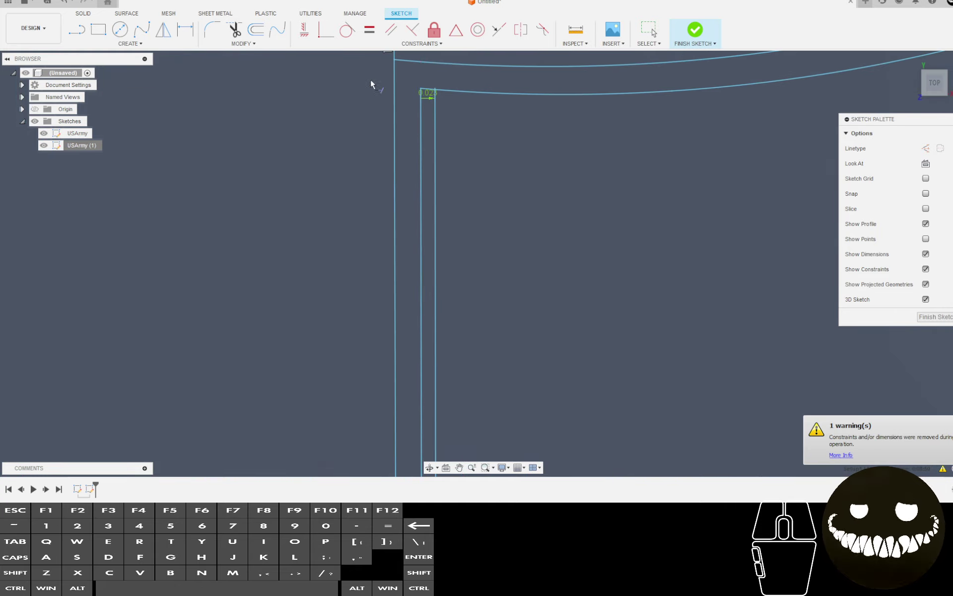
# Trim the shield's original left inner side line, the leftover curve end at that corner, and the original outer curve on the left half.
pyautogui.press('t')
pyautogui.scroll(2, 425, 98)
pyautogui.click(418, 102)
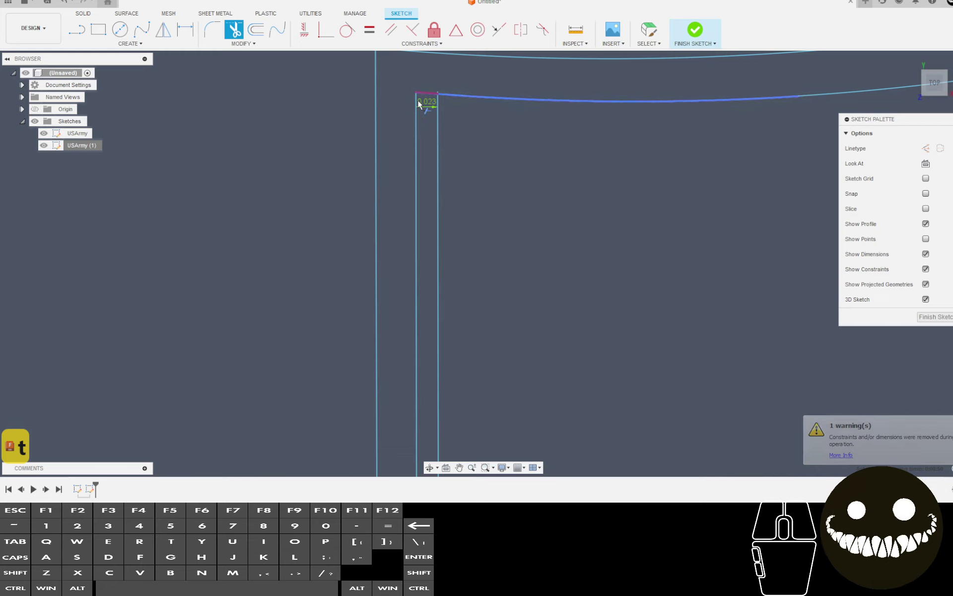
pyautogui.click(418, 102)
pyautogui.moveTo(437, 79); pyautogui.dragTo(424, 118, button='middle')
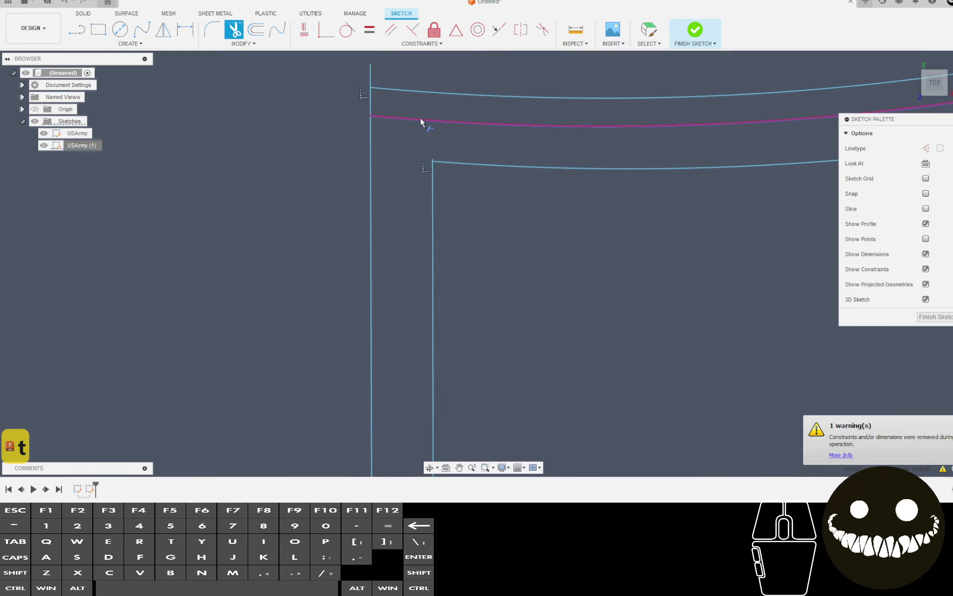
pyautogui.scroll(-2, 536, 128)
pyautogui.scroll(-2, 537, 129)
# Trim the shield's original right inner side line, the leftover curve end at that corner, and the original outer curve on the right half.
pyautogui.moveTo(650, 208); pyautogui.dragTo(336, 166, button='middle')
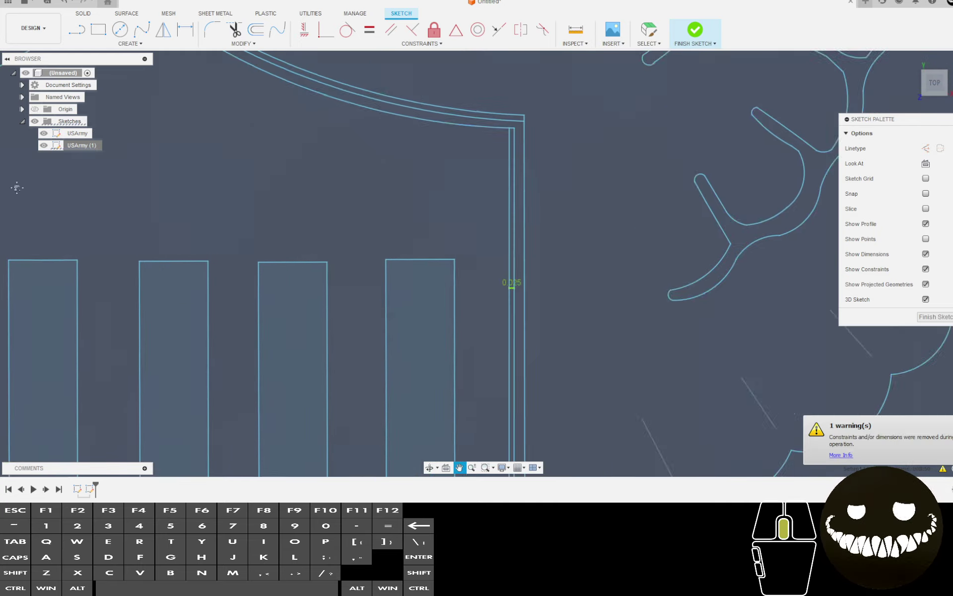
pyautogui.scroll(2, 445, 139)
pyautogui.scroll(1, 430, 133)
pyautogui.click(414, 122)
pyautogui.scroll(2, 412, 97)
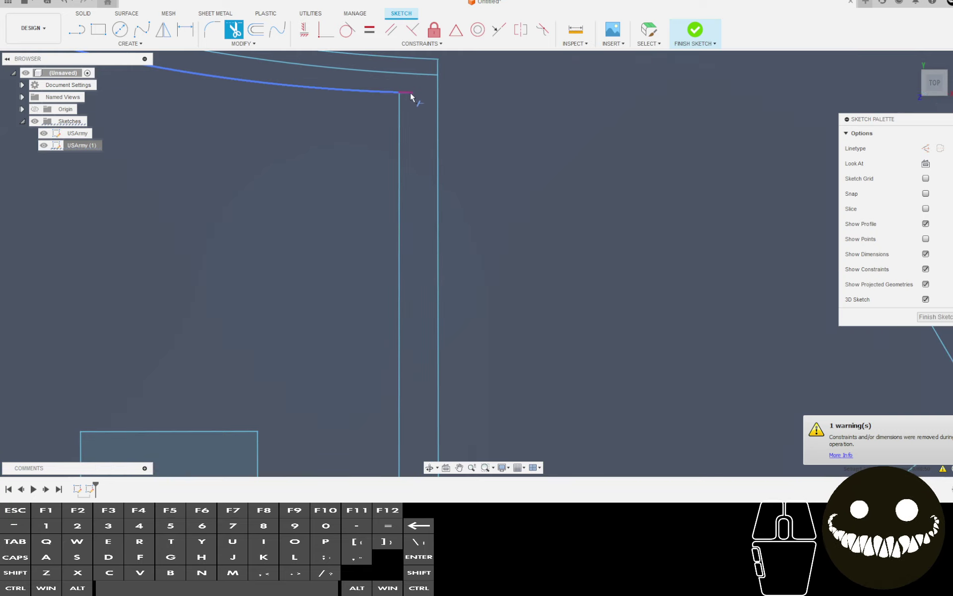
pyautogui.scroll(-2, 445, 292)
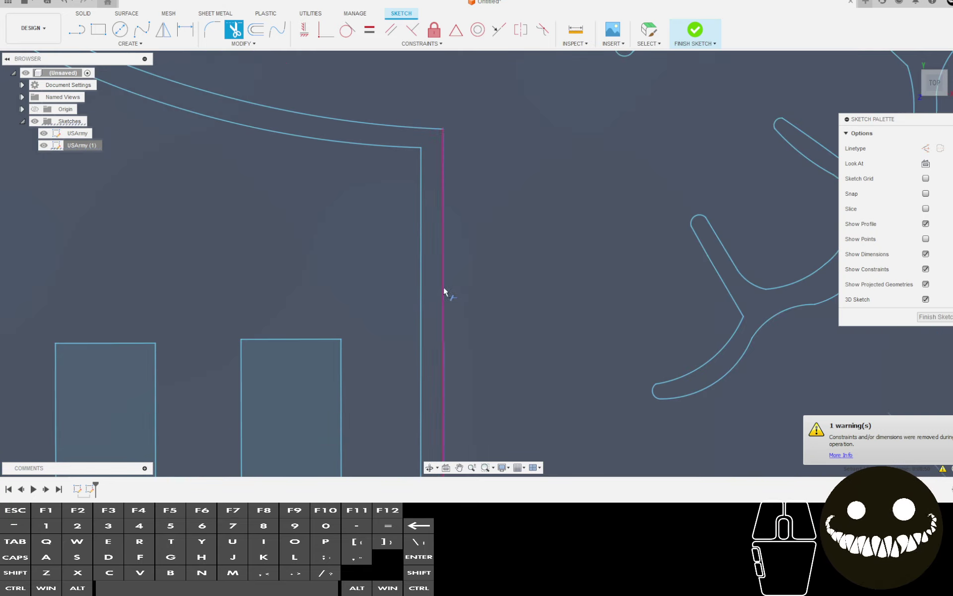
# Trim the overhanging end of the outer side line at the shield's upper-left corner.
pyautogui.scroll(-2, 192, 204)
pyautogui.moveTo(192, 205); pyautogui.dragTo(389, 165, button='middle')
pyautogui.scroll(6, 466, 159)
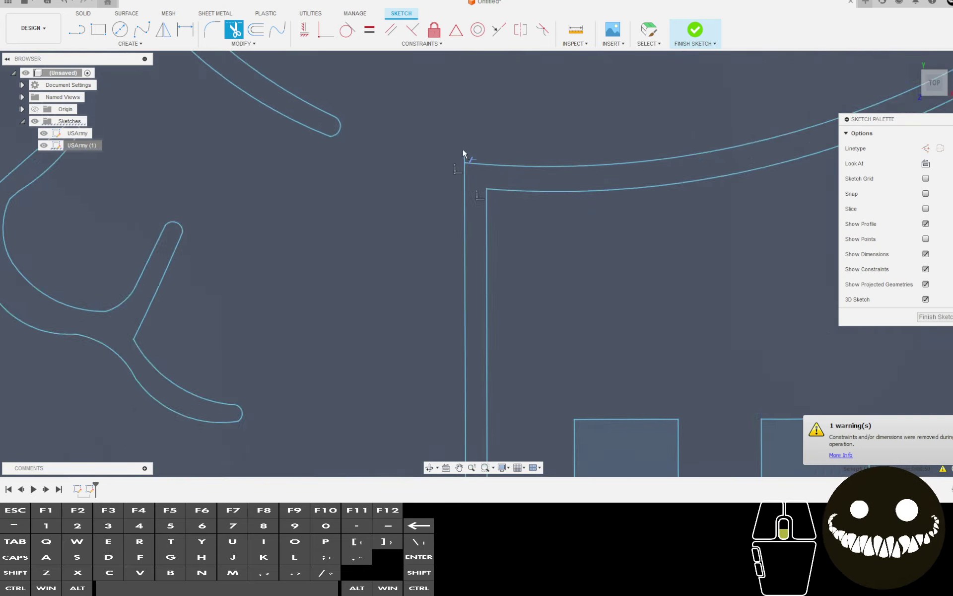
pyautogui.scroll(-8, 468, 164)
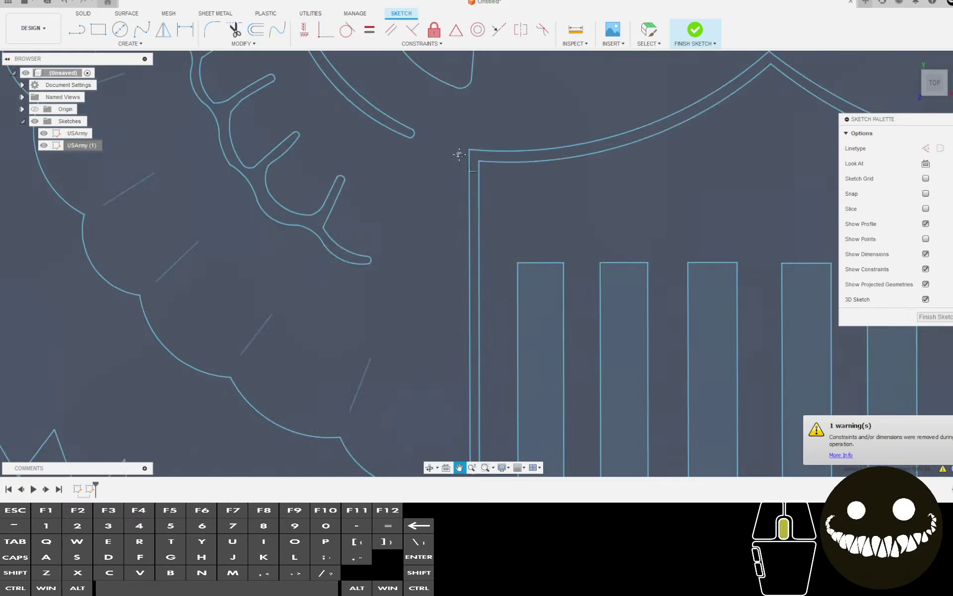
# Trim away the old rounded end arcs at the lower ends of the shield's left and right sides.
pyautogui.scroll(3, 456, 283)
pyautogui.moveTo(456, 283); pyautogui.dragTo(395, 241, button='middle')
pyautogui.scroll(4, 395, 241)
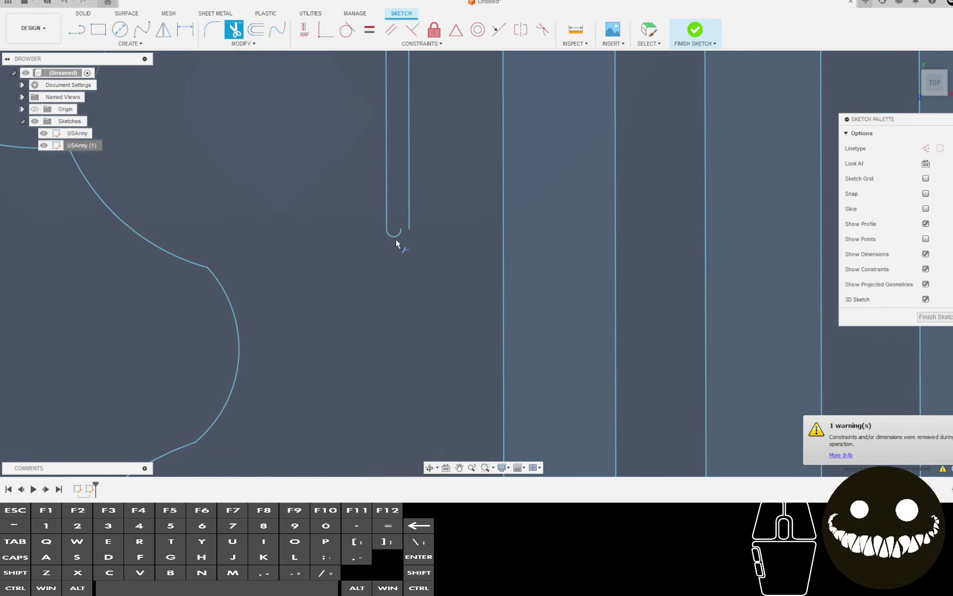
pyautogui.scroll(-3, 511, 278)
pyautogui.scroll(4, 808, 207)
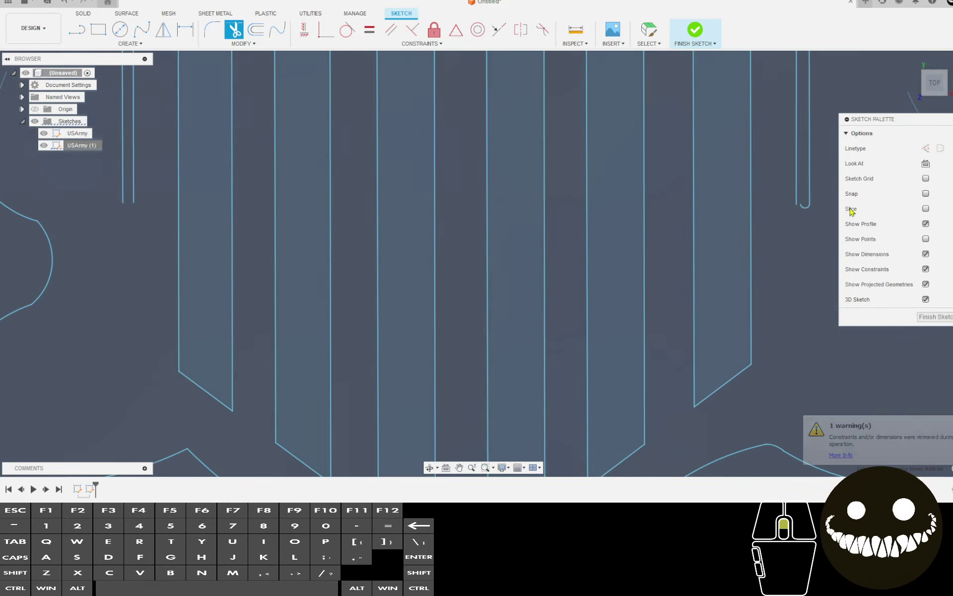
pyautogui.click(815, 204)
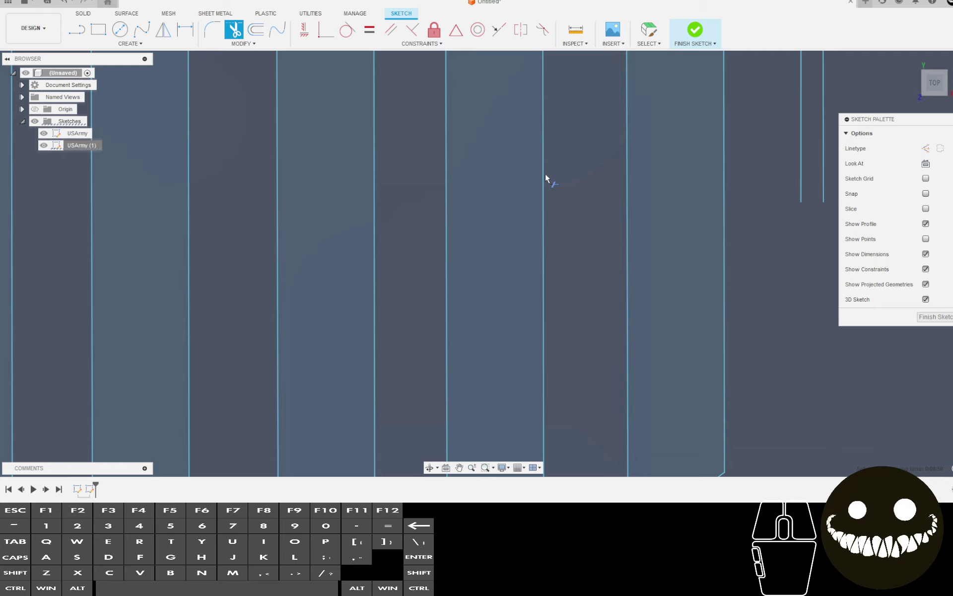
# Close the lower end of the shield's right side with a 3-point arc joining the outer and inner lines.
pyautogui.click(179, 45)
pyautogui.moveTo(119, 86)
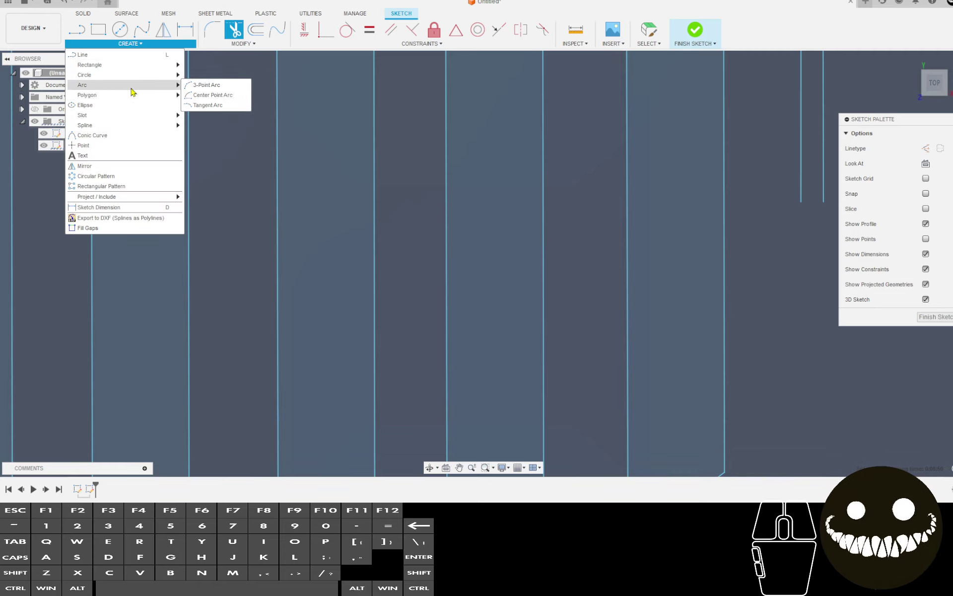
pyautogui.click(195, 89)
pyautogui.scroll(-2, 596, 218)
pyautogui.scroll(3, 522, 183)
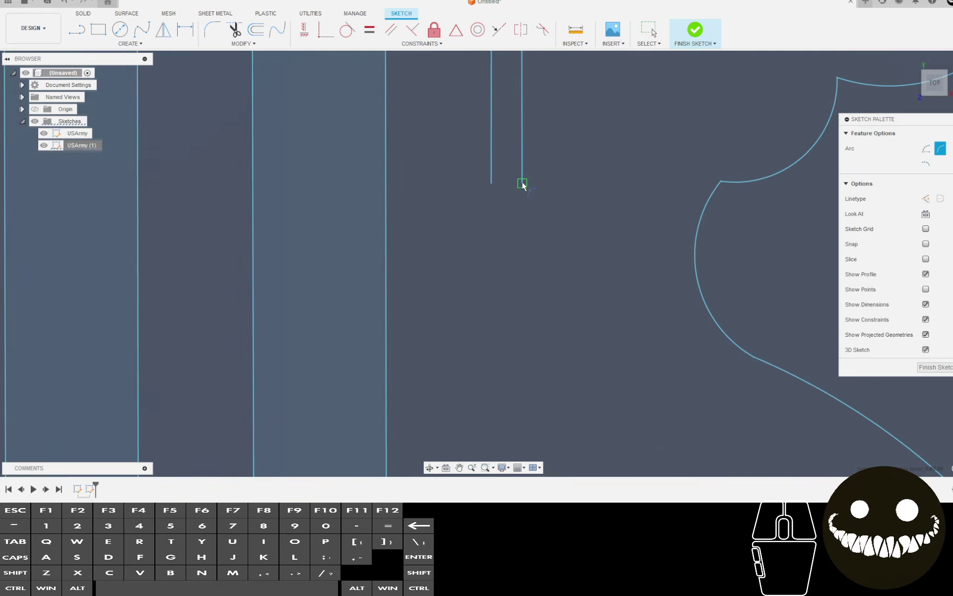
pyautogui.click(522, 183)
pyautogui.click(493, 183)
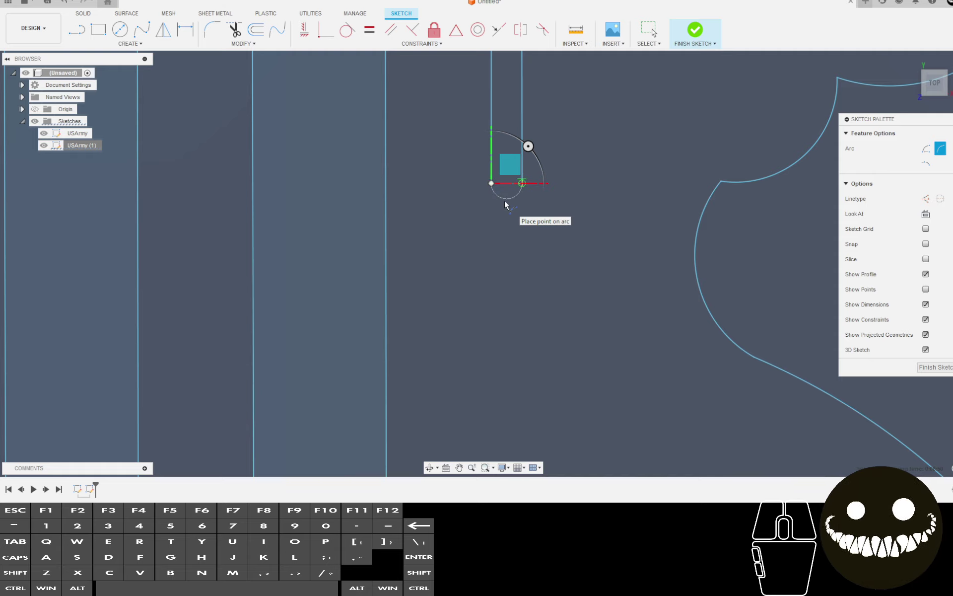
# Close the lower end of the shield's left side with a 3-point arc joining the outer and inner lines.
pyautogui.scroll(-3, 437, 266)
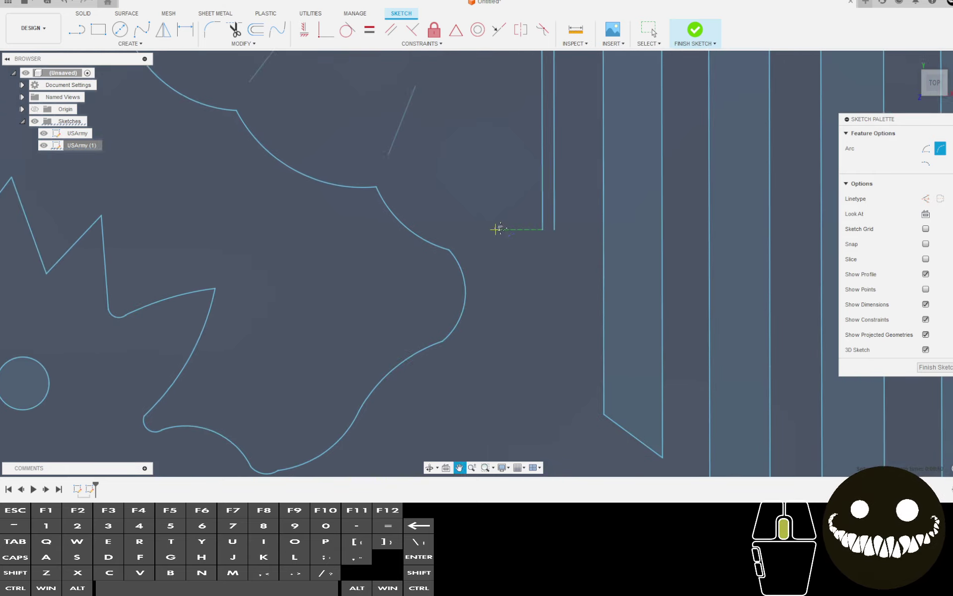
pyautogui.scroll(3, 521, 229)
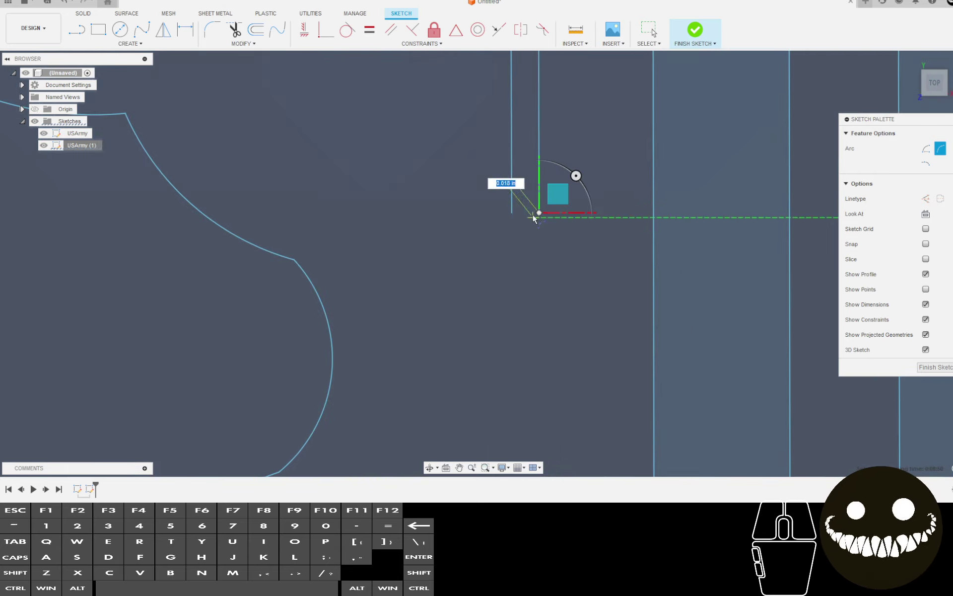
pyautogui.click(527, 234)
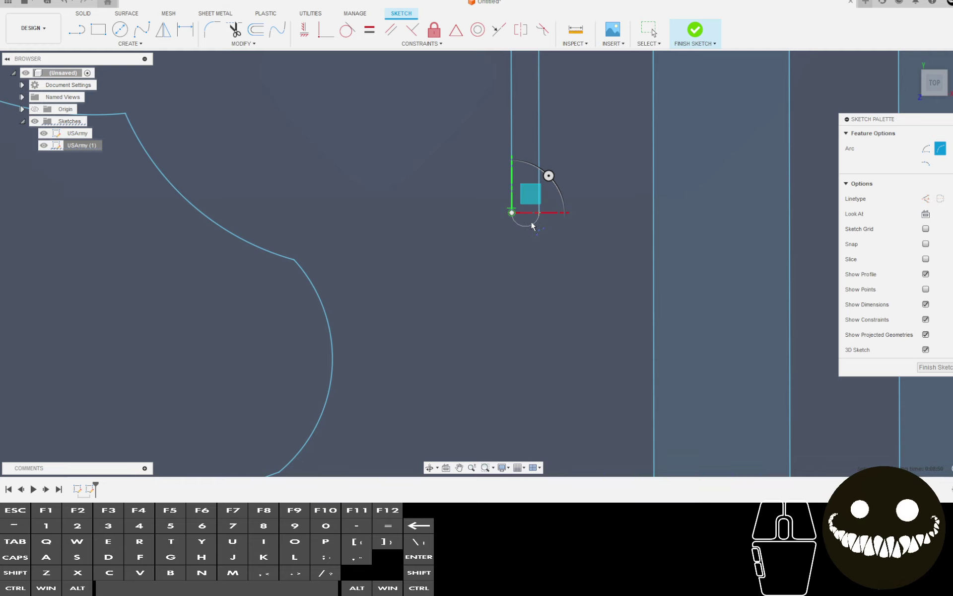
pyautogui.scroll(-5, 540, 318)
pyautogui.scroll(-6, 540, 318)
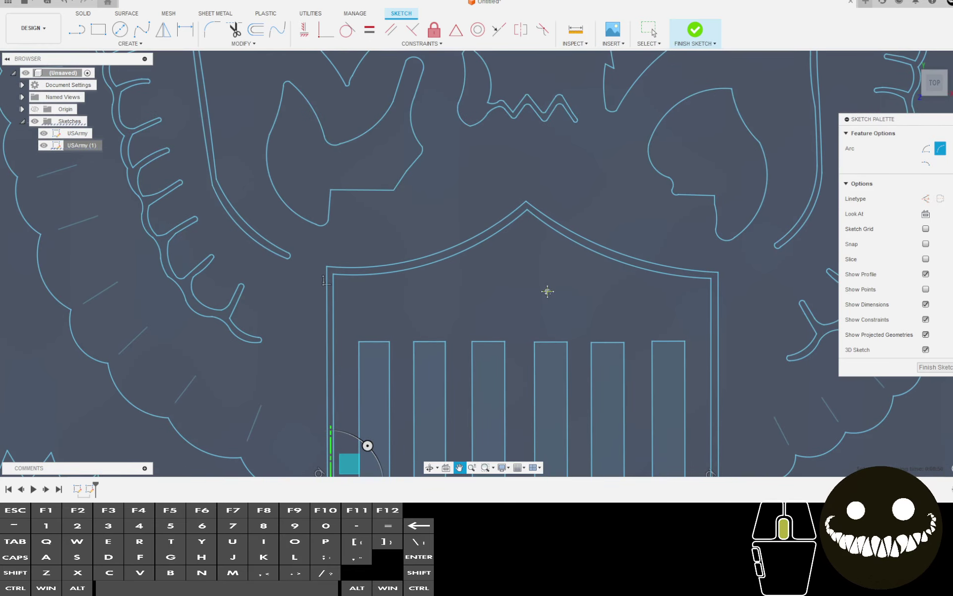
# Switch to the Manufacture workspace and regenerate the 2D Profile2 toolpath.
pyautogui.click(33, 24)
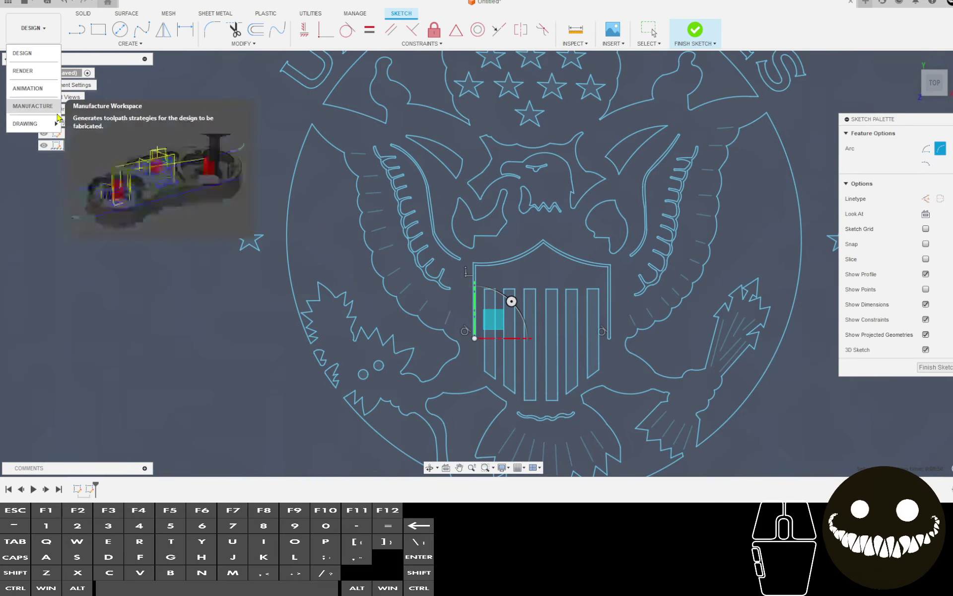
pyautogui.click(30, 99)
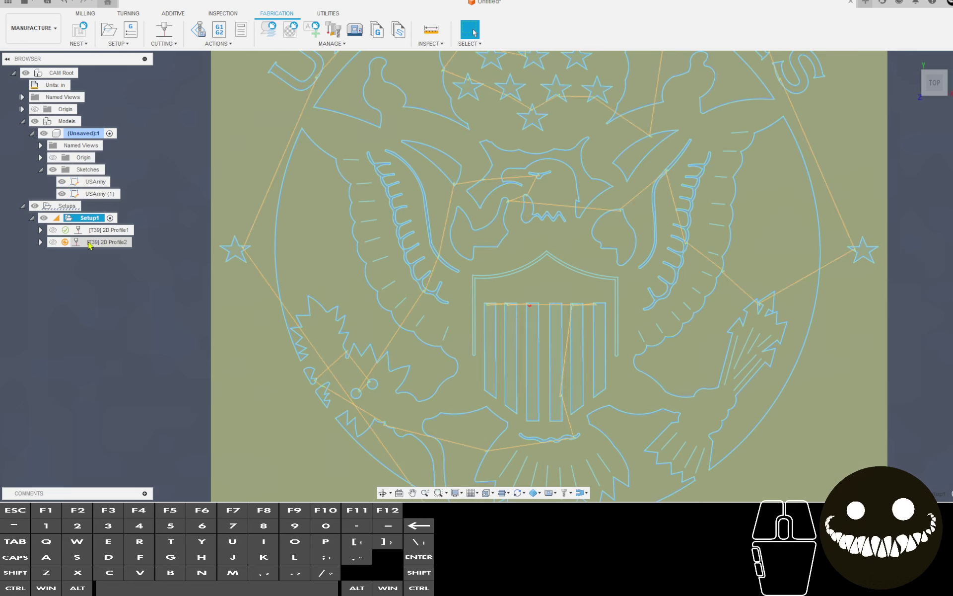
pyautogui.click(65, 243)
pyautogui.click(647, 376)
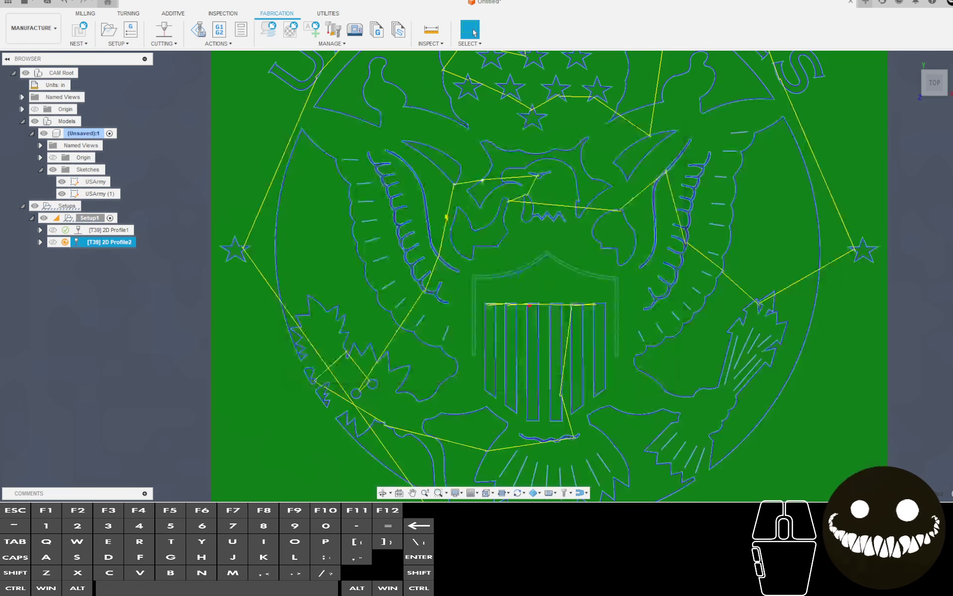
pyautogui.click(219, 43)
pyautogui.click(231, 58)
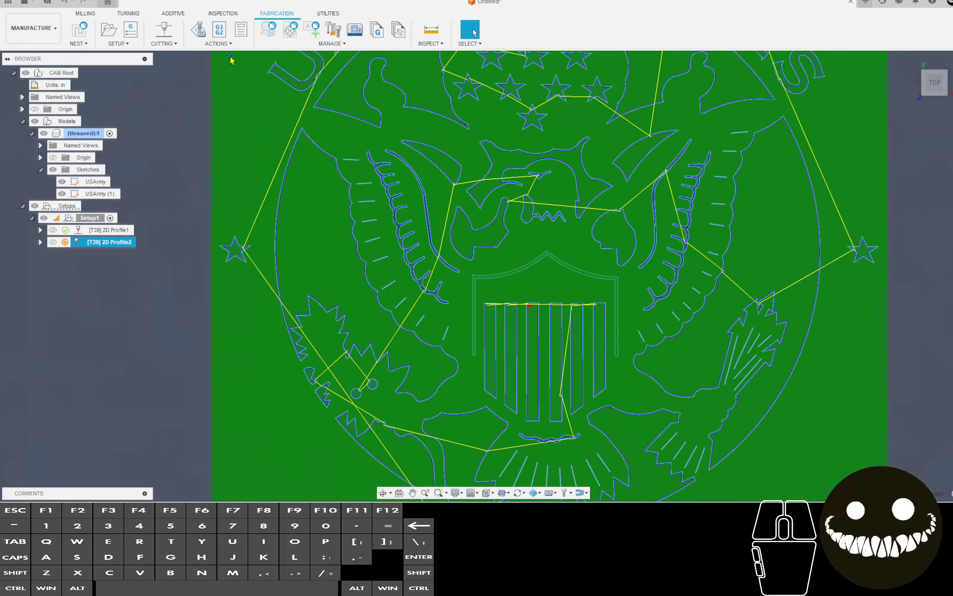
# Open the 2D Profile2 operation for editing, check its sketch contour selection around the shield, and accept it to regenerate the toolpath.
pyautogui.scroll(-3, 556, 340)
pyautogui.scroll(4, 565, 291)
pyautogui.scroll(5, 566, 298)
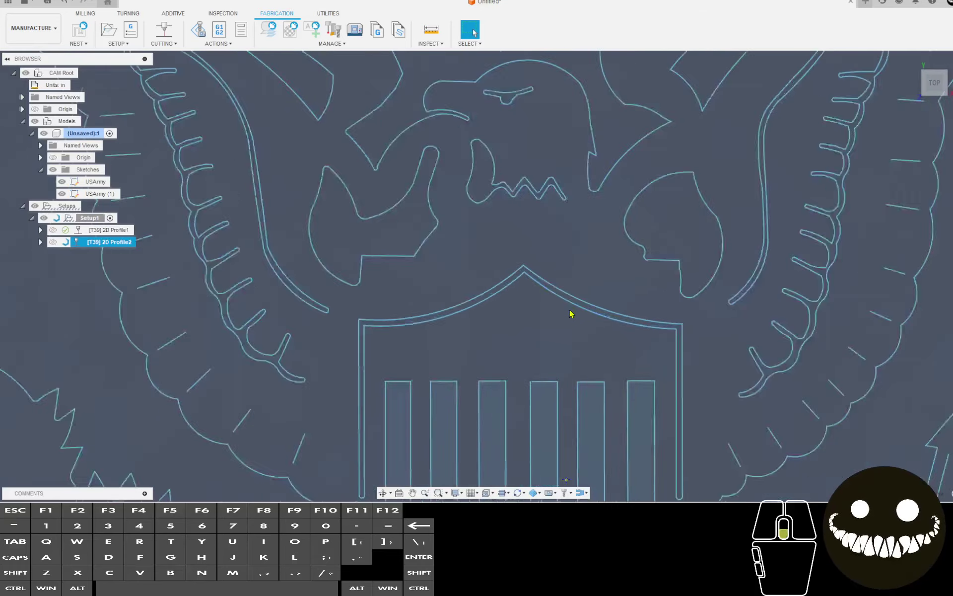
pyautogui.moveTo(515, 331); pyautogui.dragTo(517, 194, button='middle')
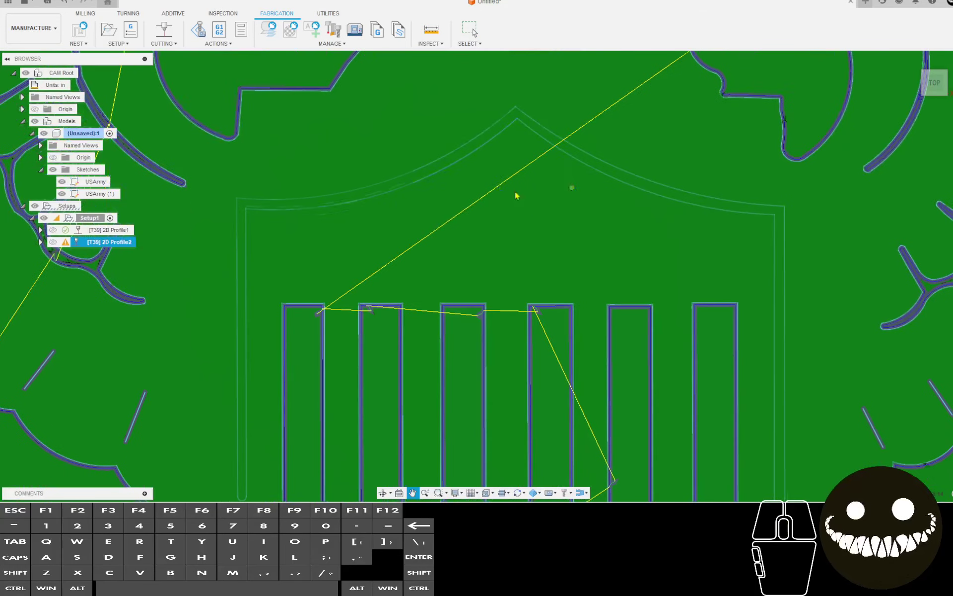
pyautogui.rightClick(97, 249)
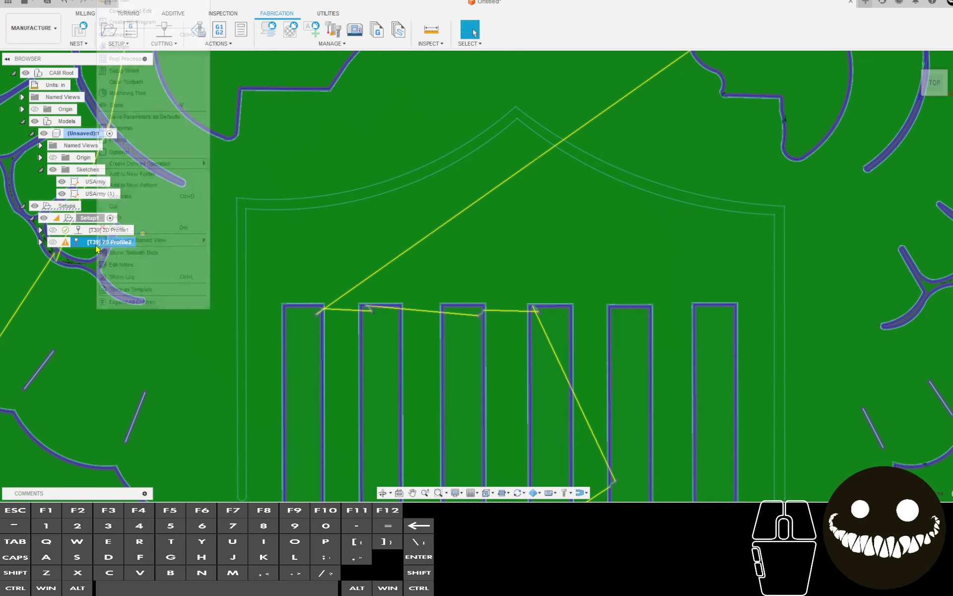
pyautogui.click(119, 3)
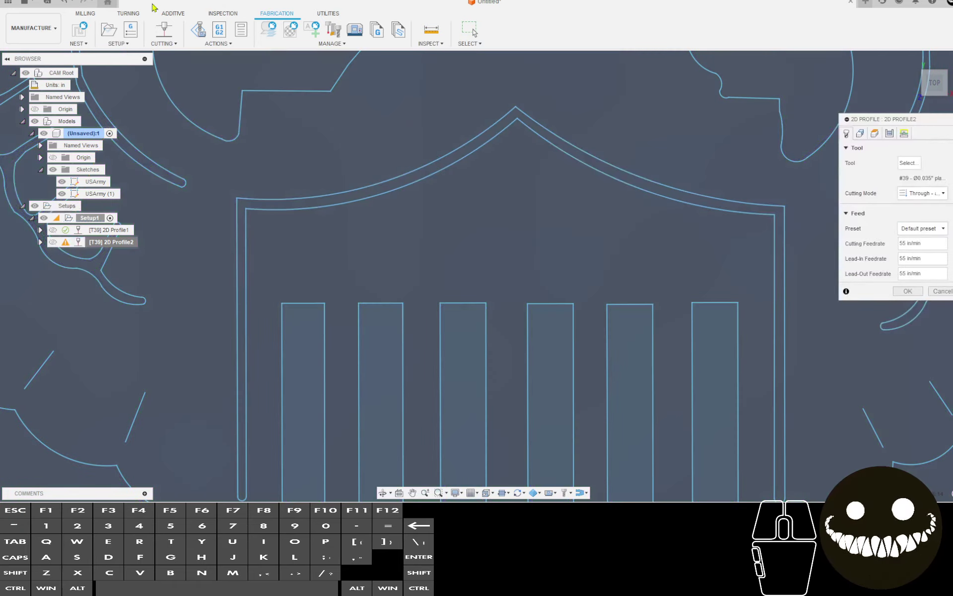
pyautogui.click(862, 137)
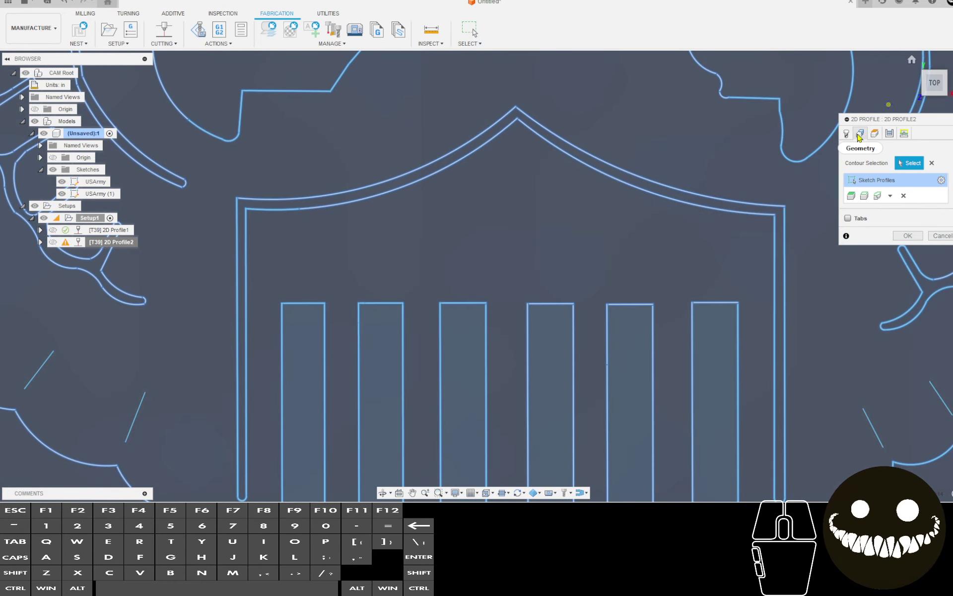
pyautogui.click(903, 234)
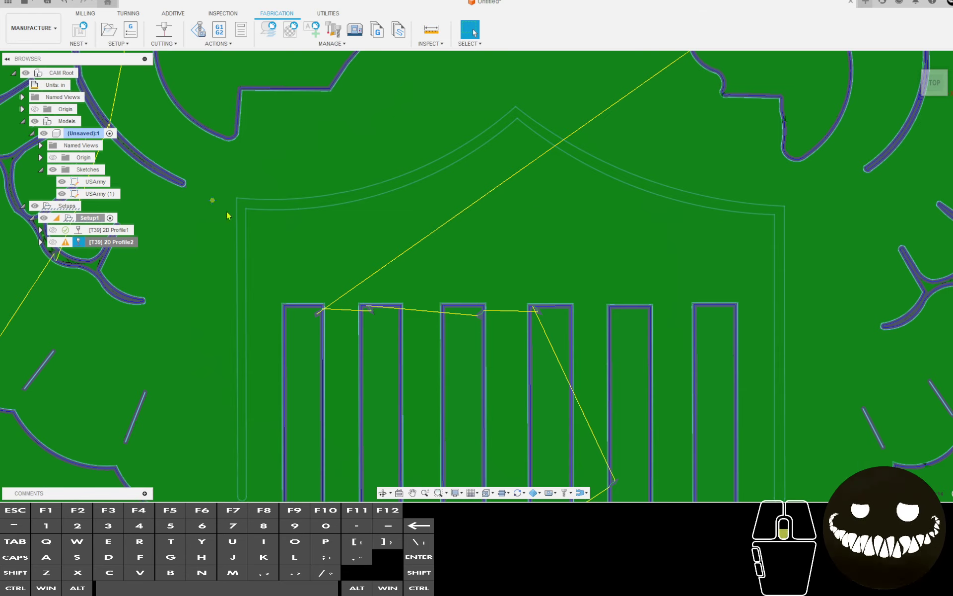
# Inspect the regenerated toolpath along the shield outline, and reopen Setup1 to accept its existing settings.
pyautogui.scroll(-8, 228, 216)
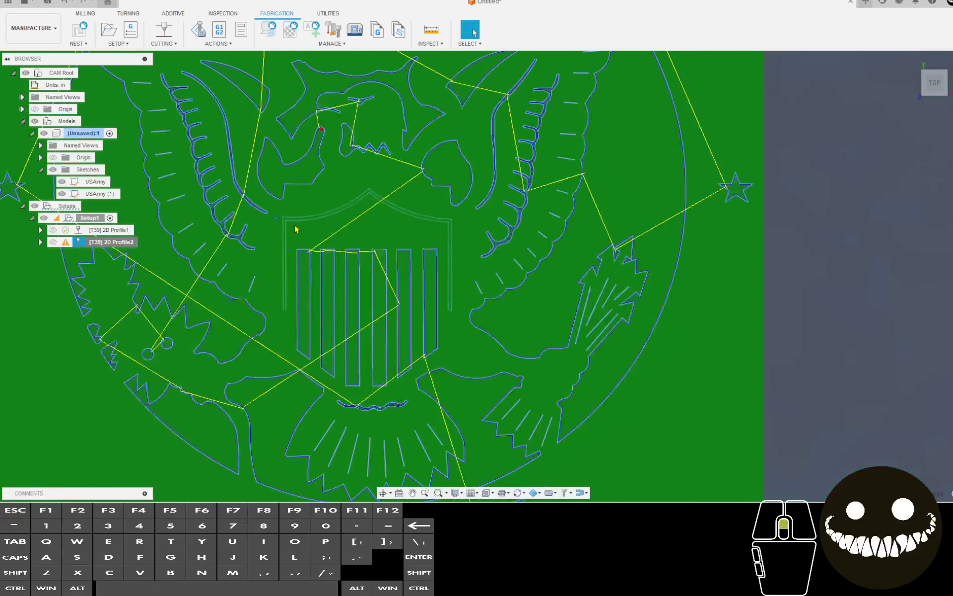
pyautogui.scroll(-2, 293, 224)
pyautogui.scroll(7, 293, 221)
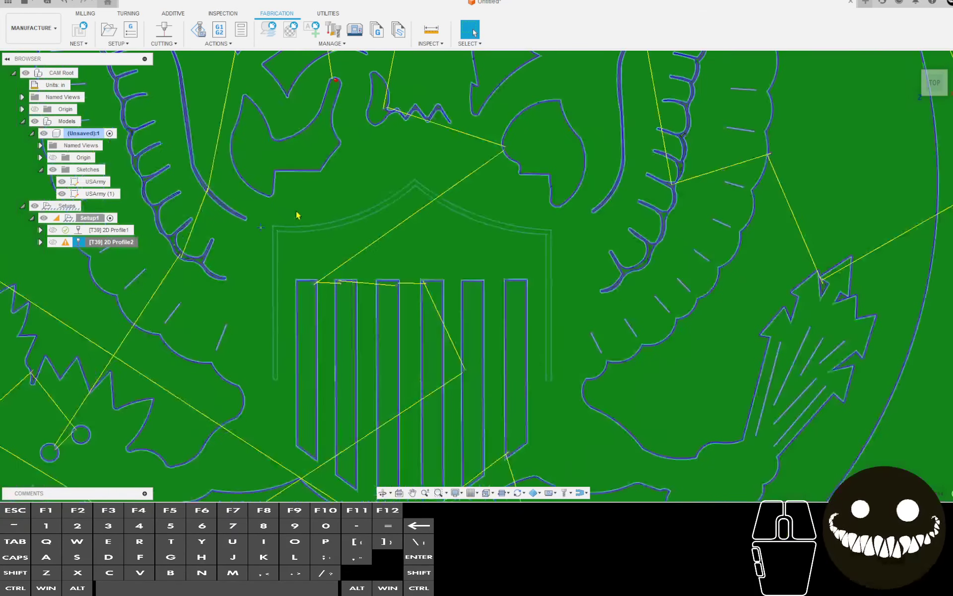
pyautogui.scroll(5, 297, 215)
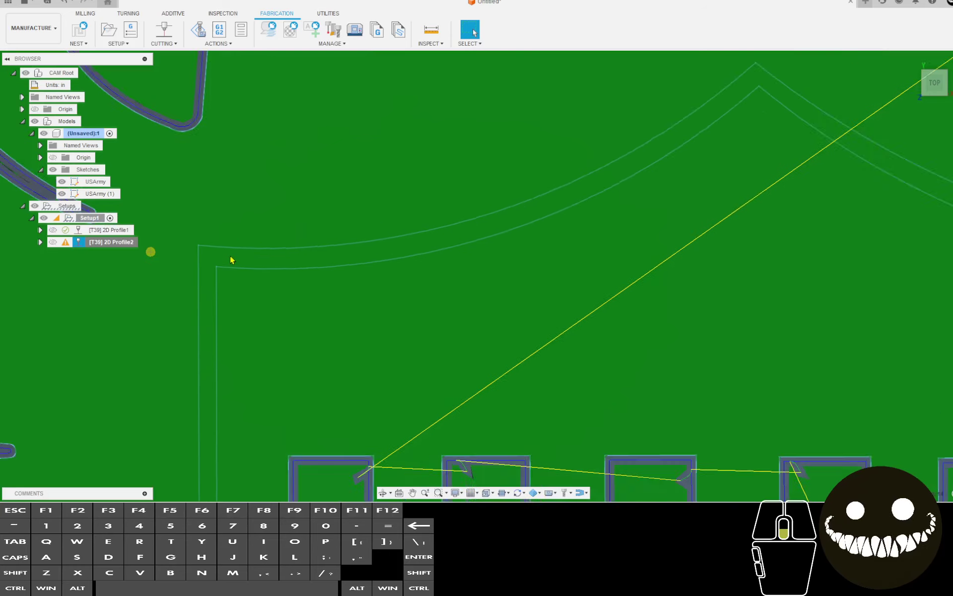
pyautogui.scroll(2, 239, 259)
pyautogui.rightClick(89, 218)
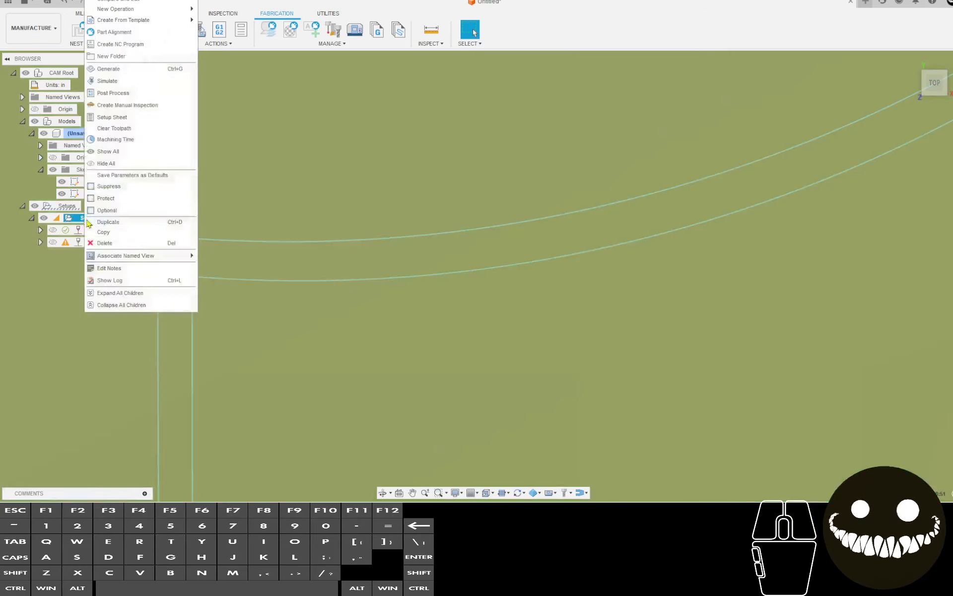
pyautogui.press('Escape')
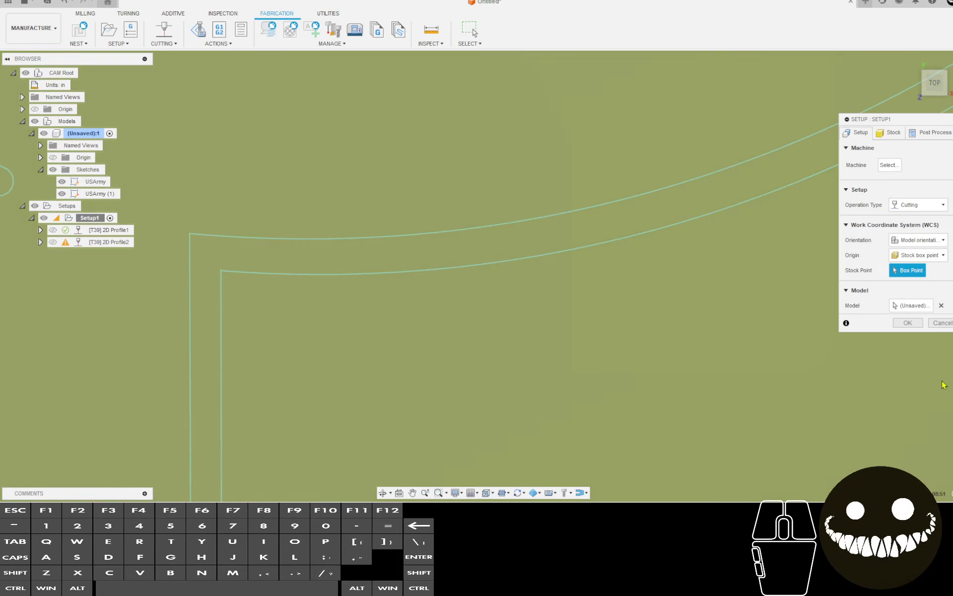
pyautogui.click(906, 323)
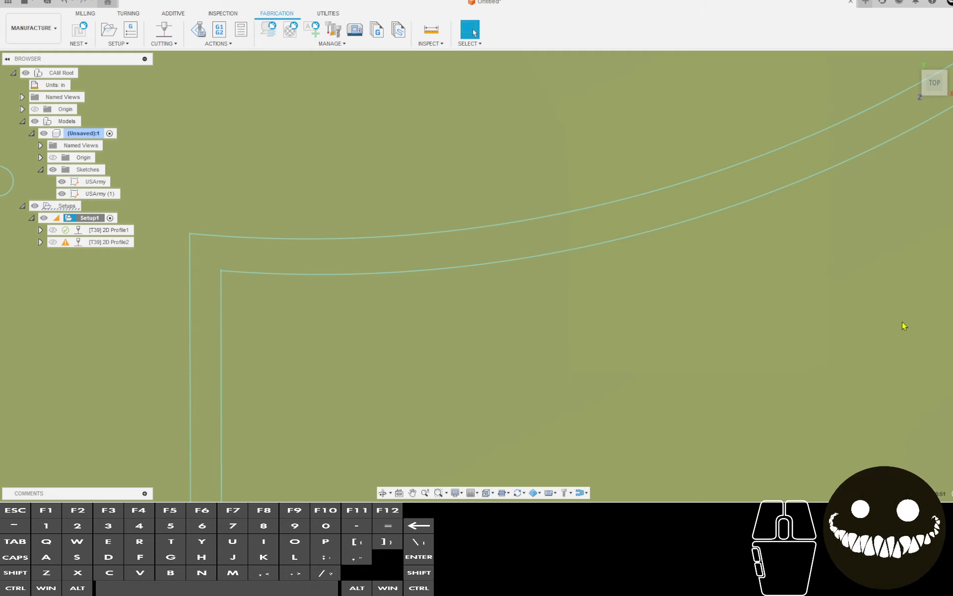
# Check the Setup1 log for errors and warnings.
pyautogui.click(57, 219)
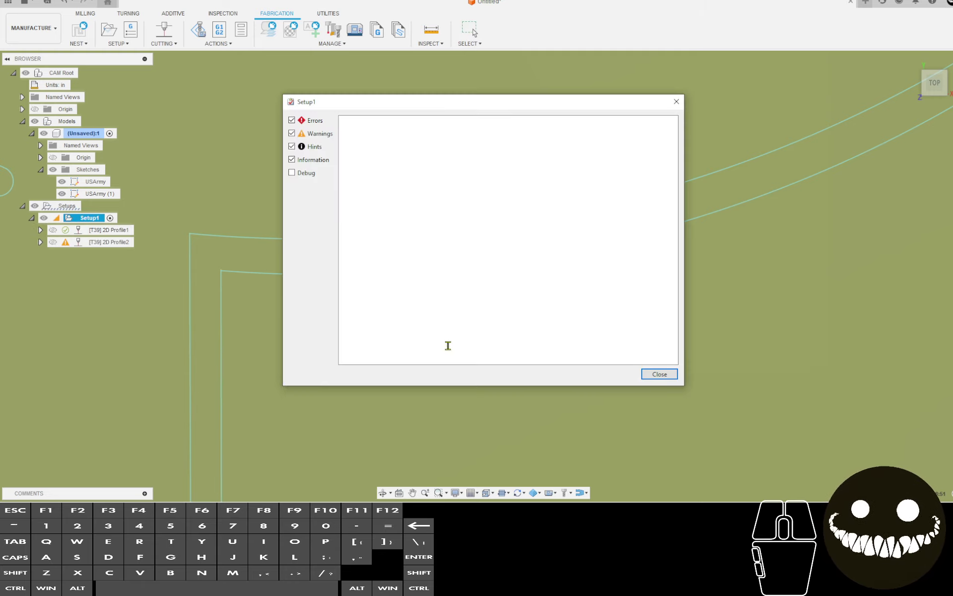
pyautogui.click(660, 375)
pyautogui.rightClick(55, 220)
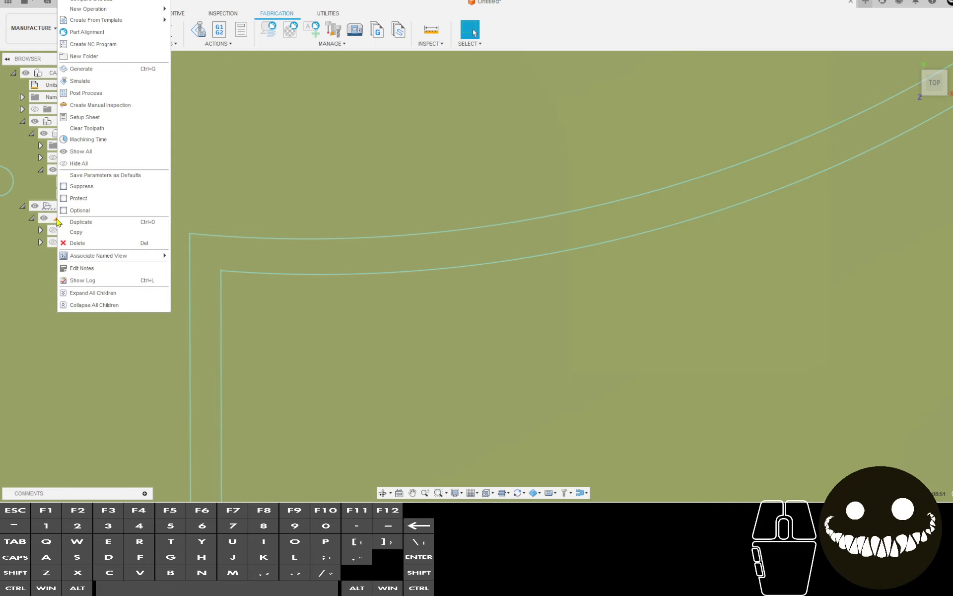
pyautogui.click(57, 221)
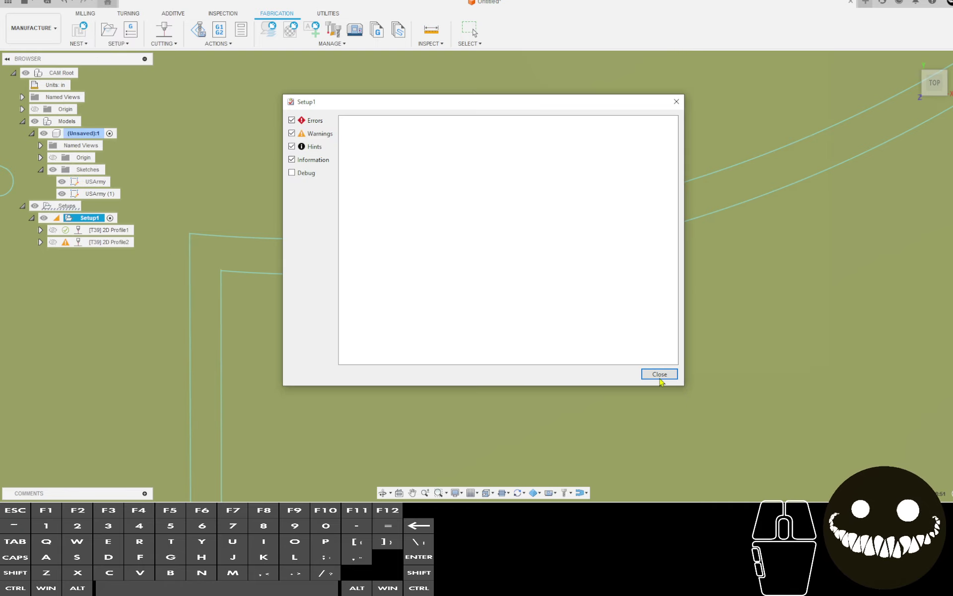
pyautogui.click(660, 377)
# Show the 2D Profile1 and 2D Profile2 toolpaths and inspect them around the shield outline.
pyautogui.rightClick(97, 243)
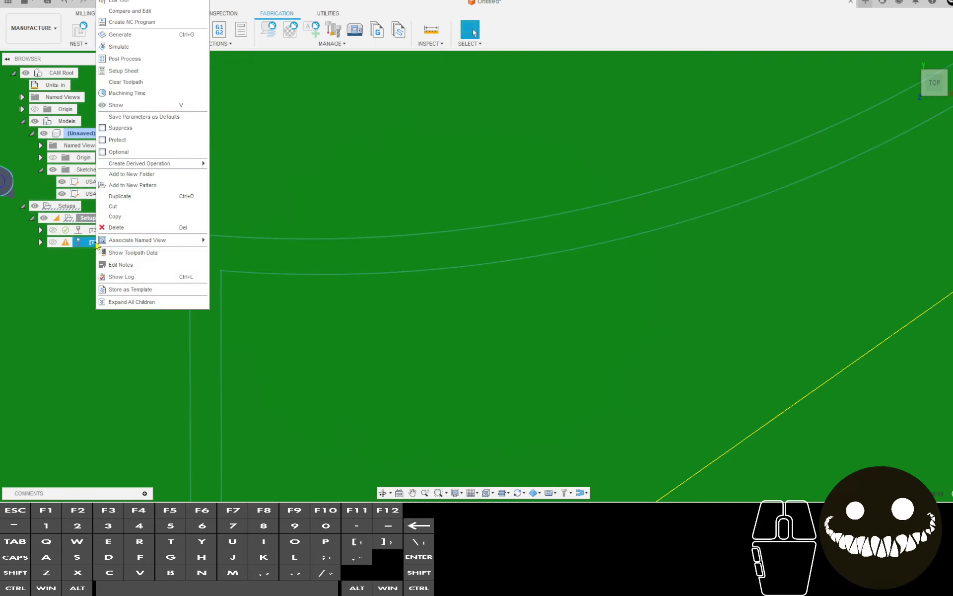
pyautogui.click(57, 266)
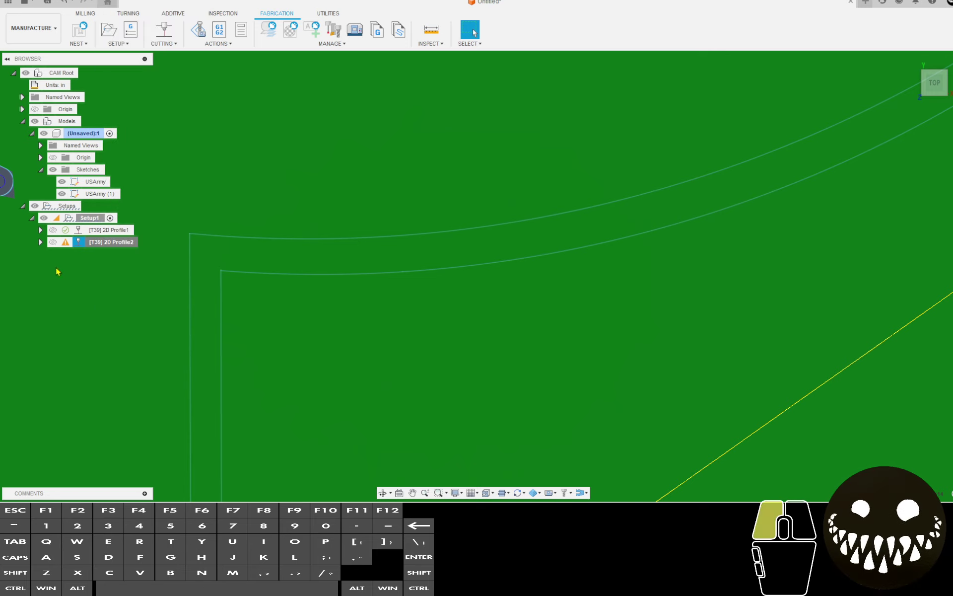
pyautogui.click(75, 242)
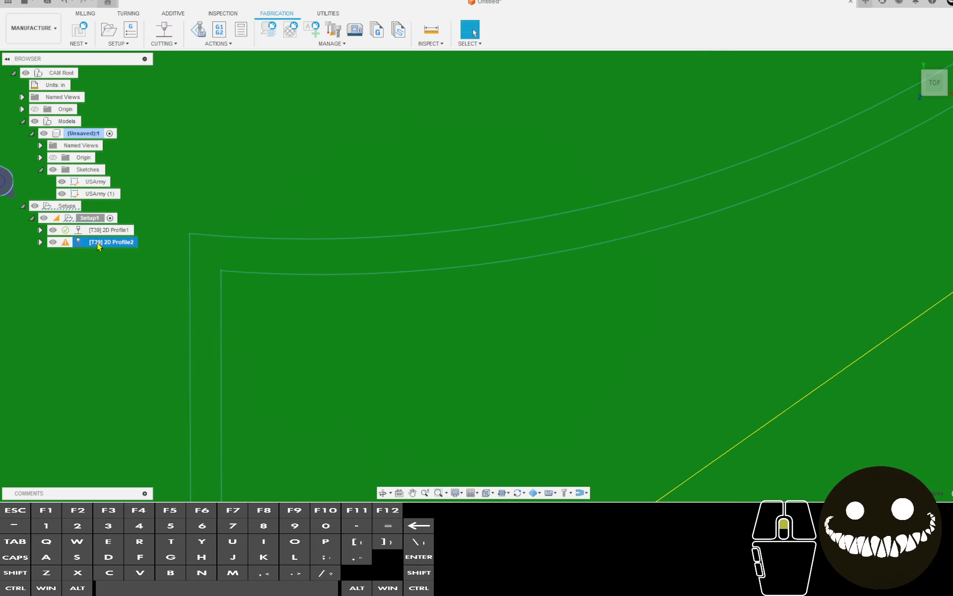
pyautogui.rightClick(116, 246)
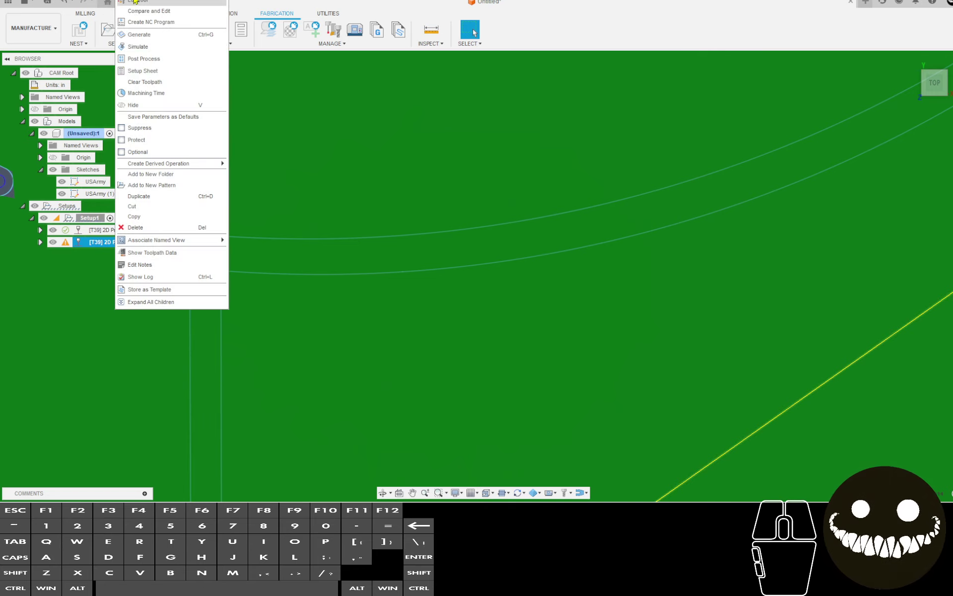
pyautogui.press('capslock')
pyautogui.click(309, 131)
pyautogui.scroll(6, 339, 160)
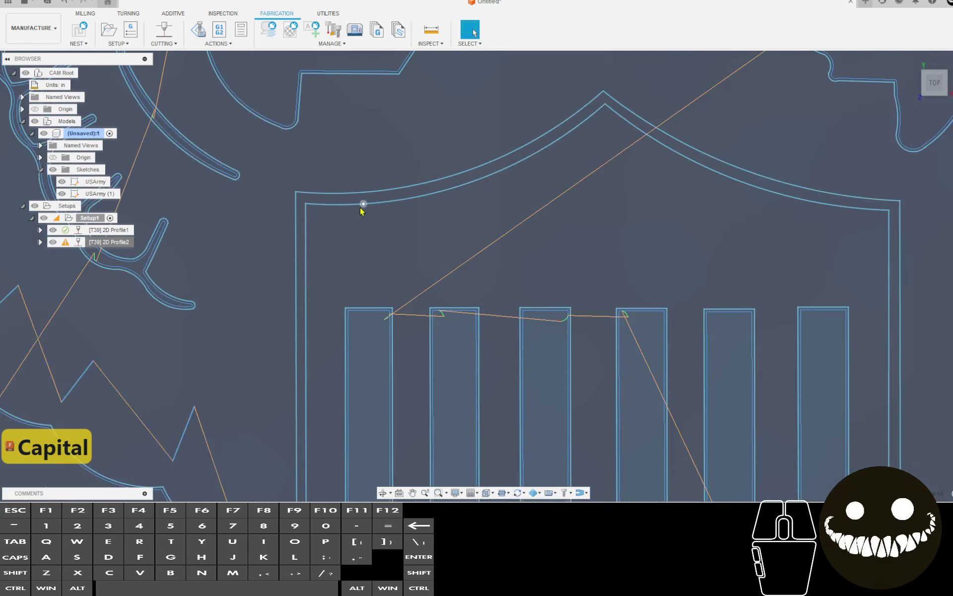
pyautogui.scroll(-2, 353, 205)
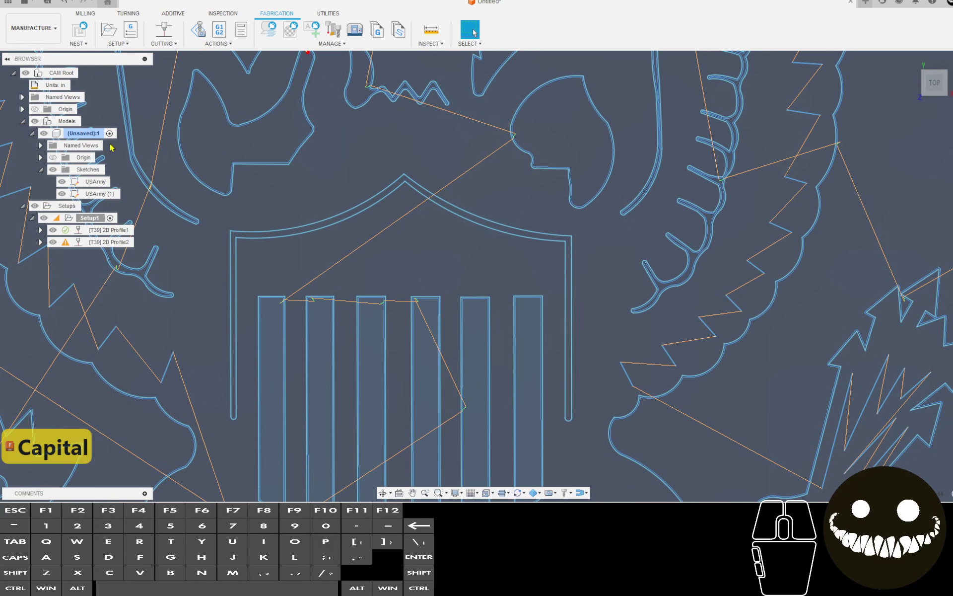
pyautogui.click(165, 31)
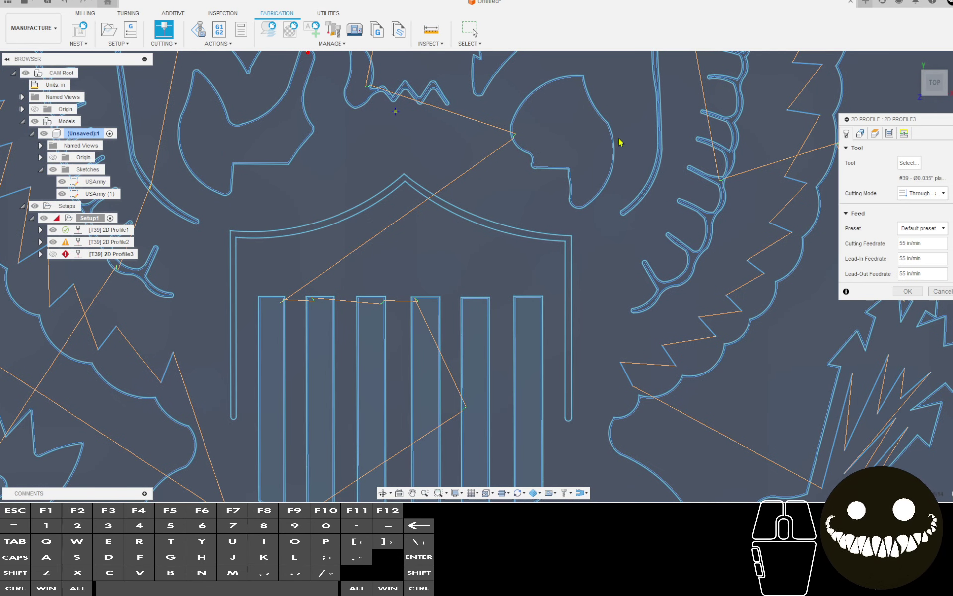
pyautogui.click(862, 138)
pyautogui.scroll(3, 571, 244)
pyautogui.click(556, 237)
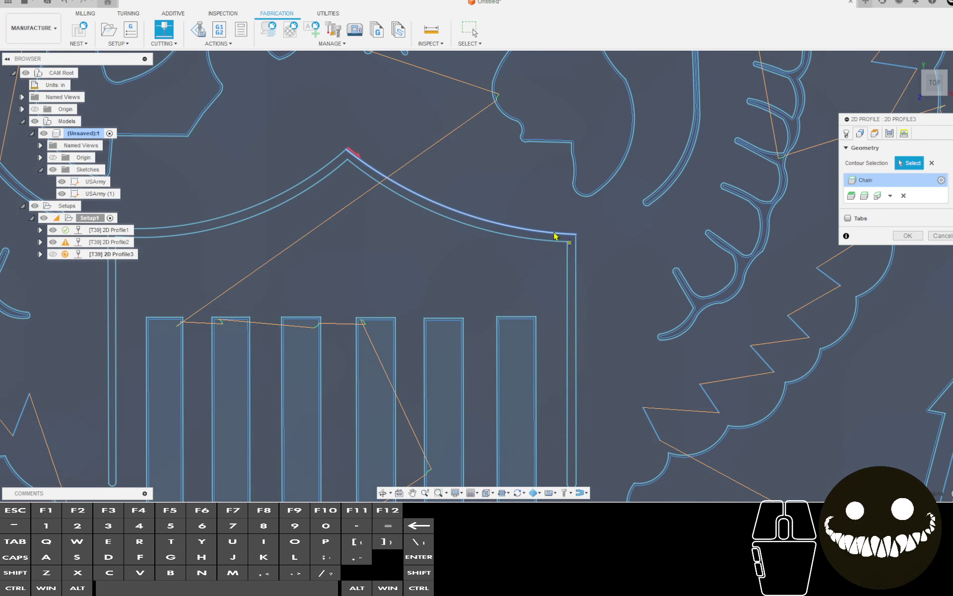
pyautogui.click(577, 259)
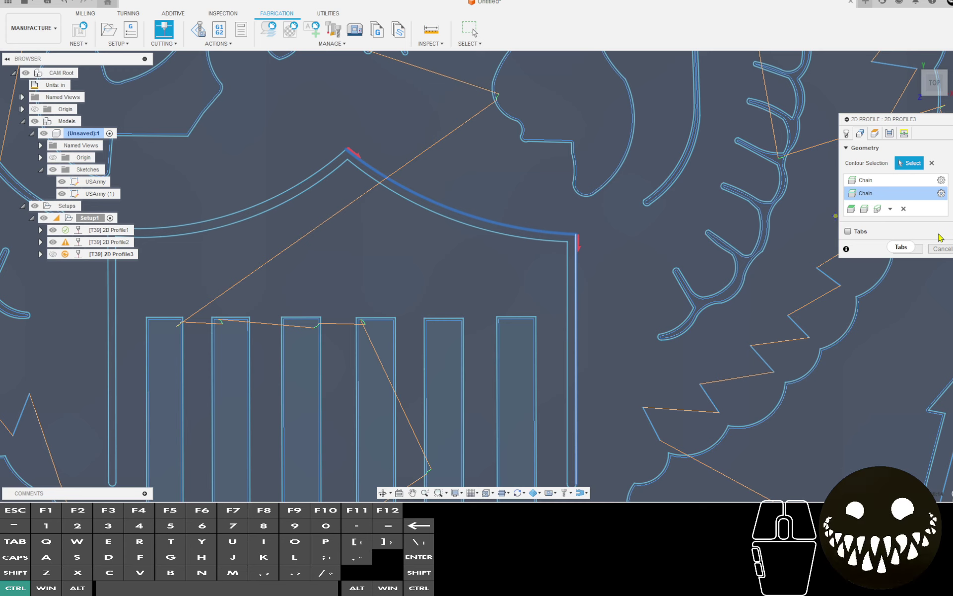
pyautogui.hotkey('ctrl', 'z')
pyautogui.scroll(-5, 453, 212)
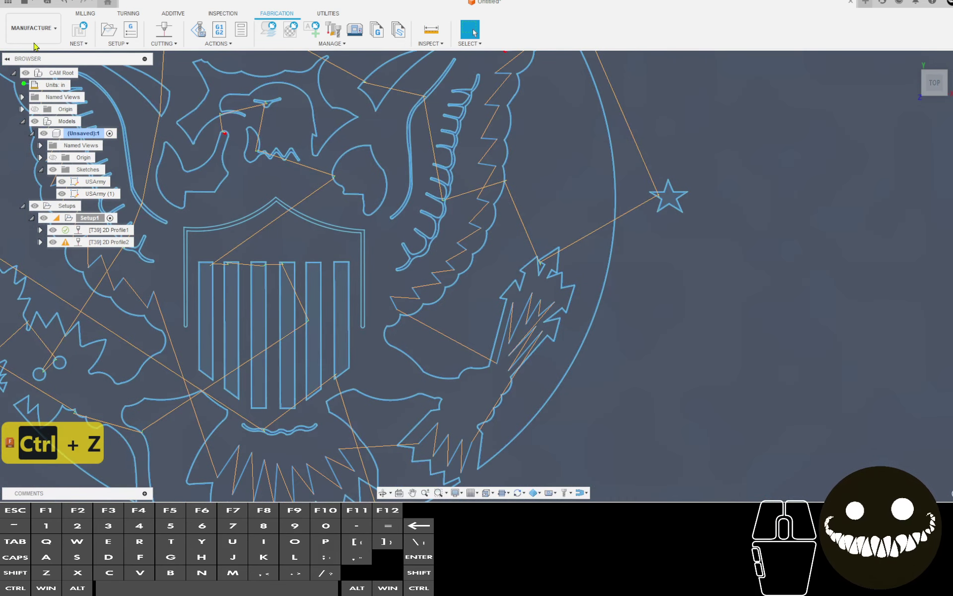
# Switch to the Design workspace and check how the shield outline's curves connect in the USArmy (1) sketch.
pyautogui.click(32, 28)
pyautogui.click(30, 66)
pyautogui.scroll(-3, 166, 218)
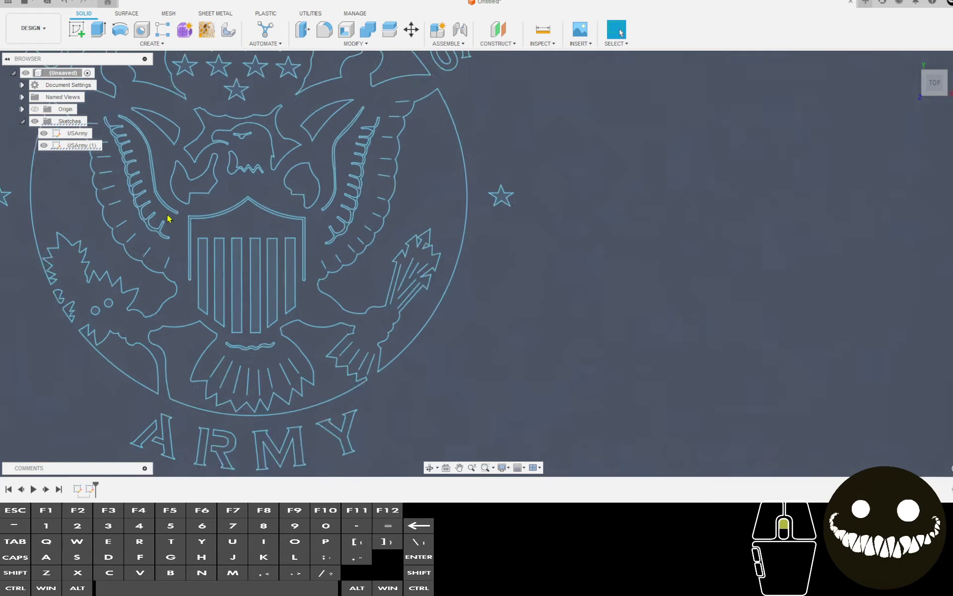
pyautogui.scroll(8, 194, 228)
pyautogui.scroll(3, 201, 215)
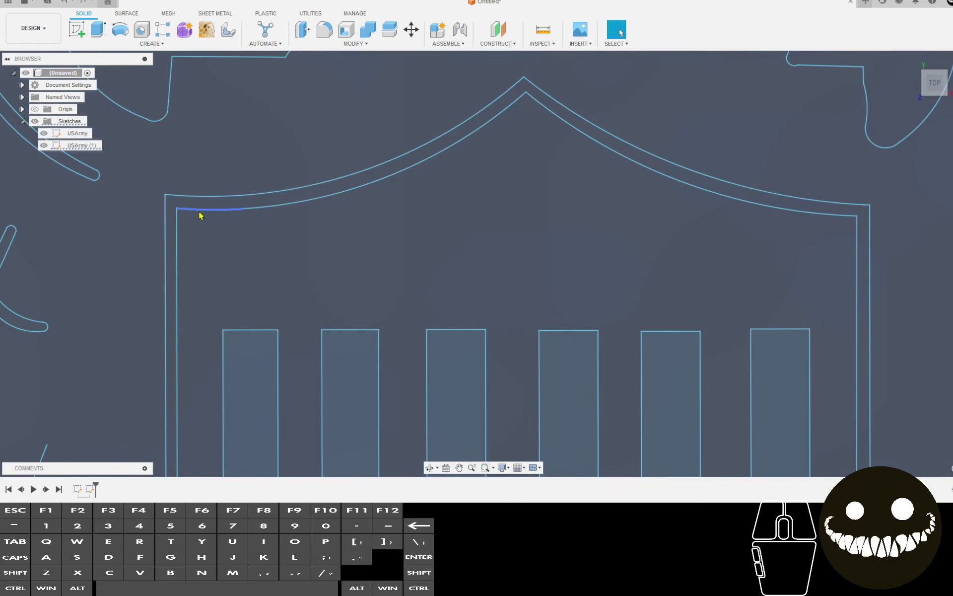
pyautogui.click(201, 215)
pyautogui.click(611, 149)
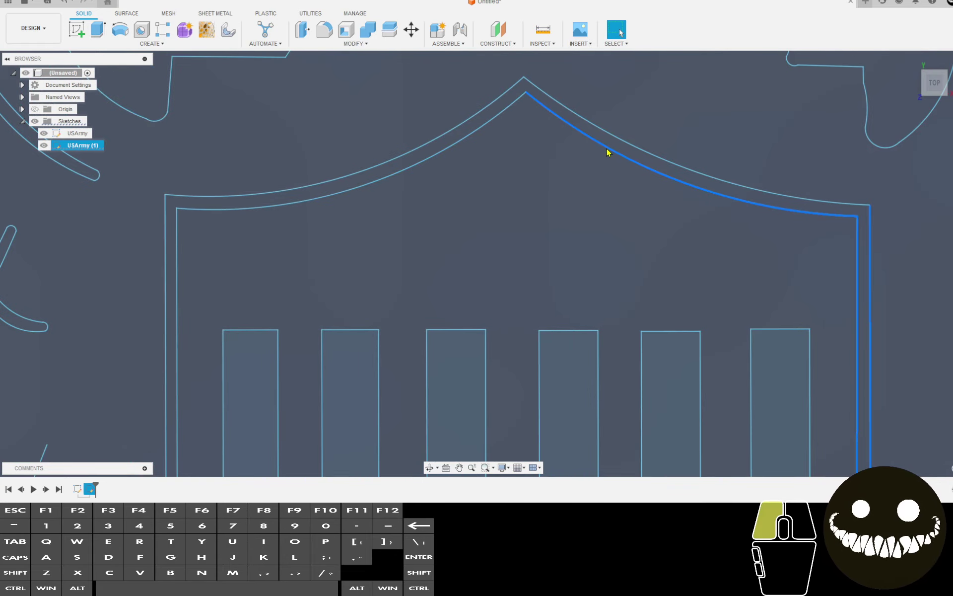
pyautogui.scroll(-5, 609, 153)
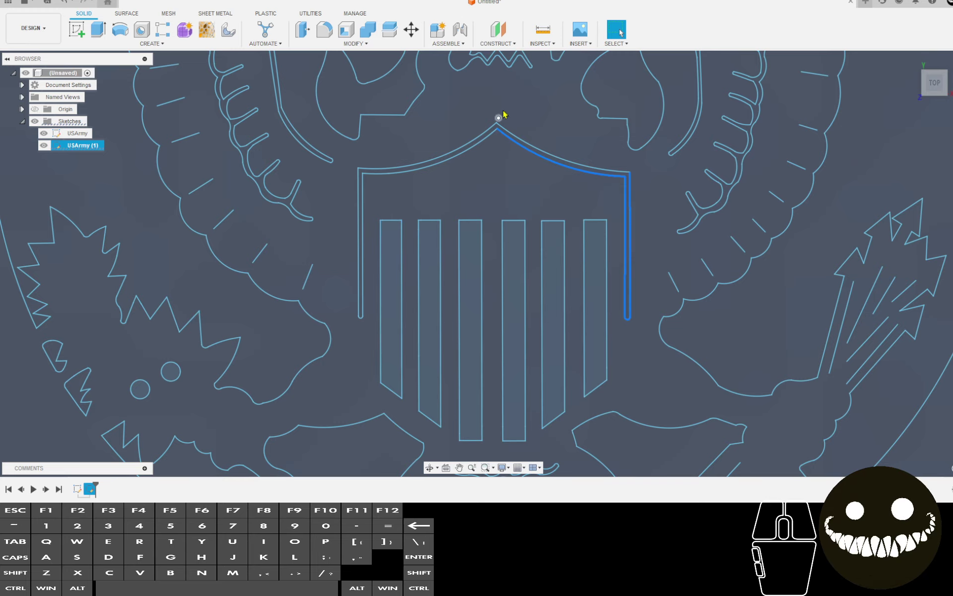
pyautogui.scroll(-5, 515, 128)
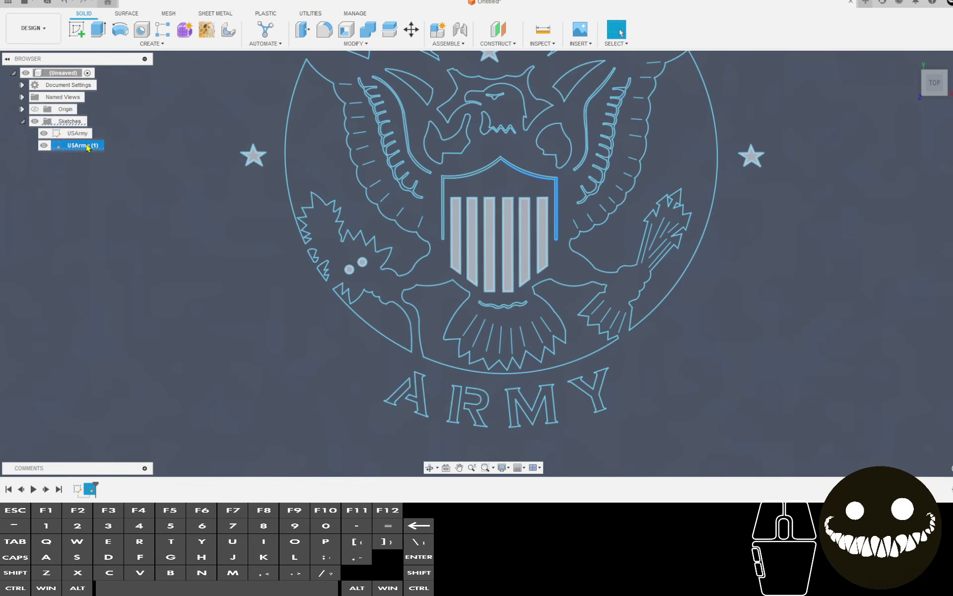
pyautogui.click(131, 142)
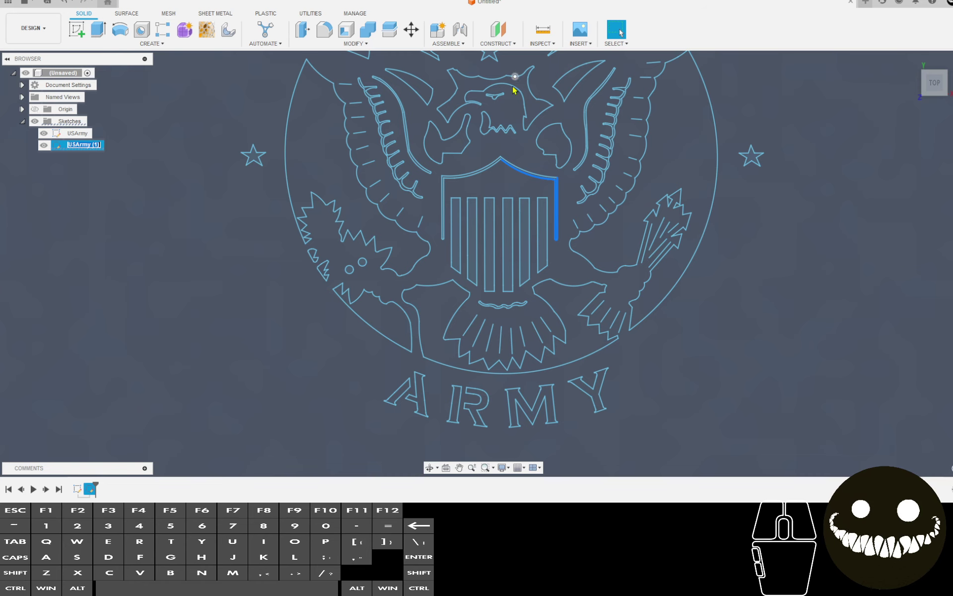
pyautogui.scroll(-3, 516, 99)
pyautogui.click(789, 177)
pyautogui.scroll(-2, 407, 124)
# In the Manufacture workspace, start a new cutting setup with its origin at the stock's lower-left corner and select the whole model.
pyautogui.click(32, 29)
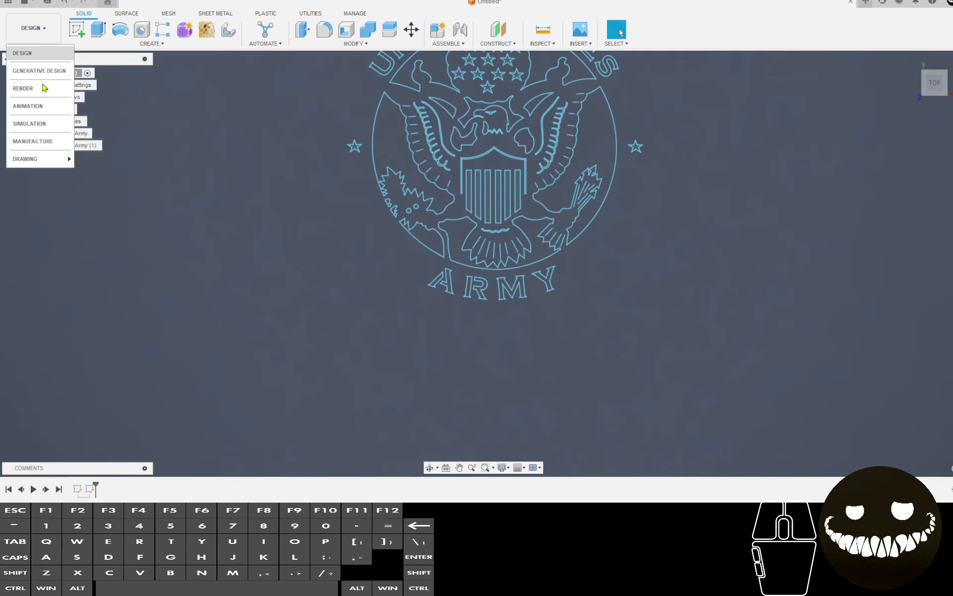
pyautogui.click(48, 141)
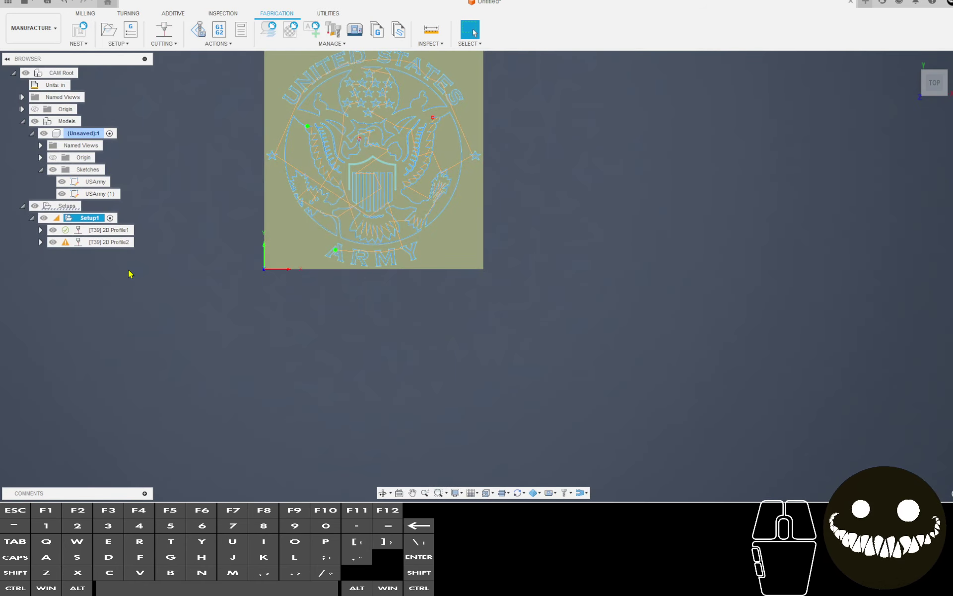
pyautogui.click(154, 278)
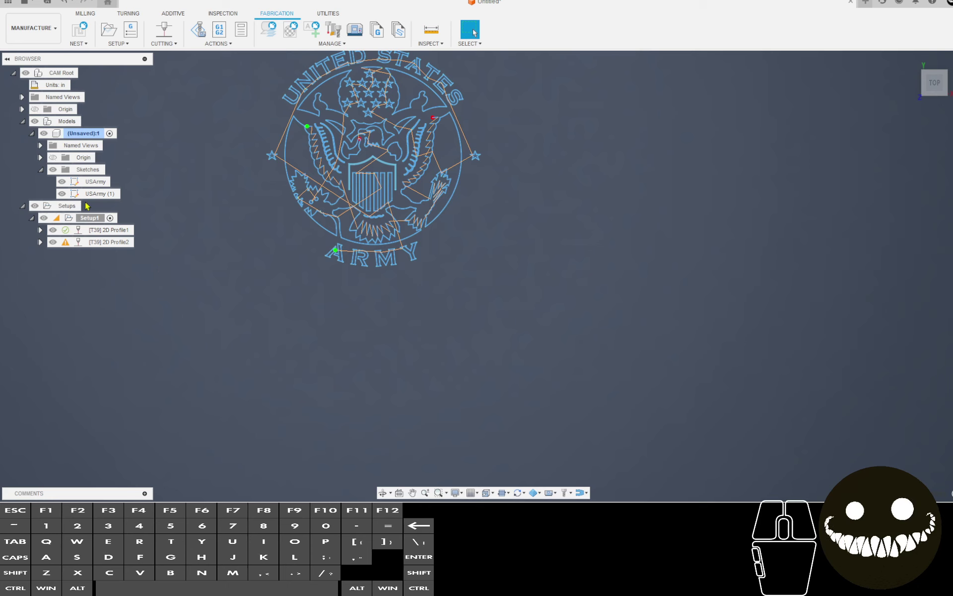
pyautogui.click(108, 30)
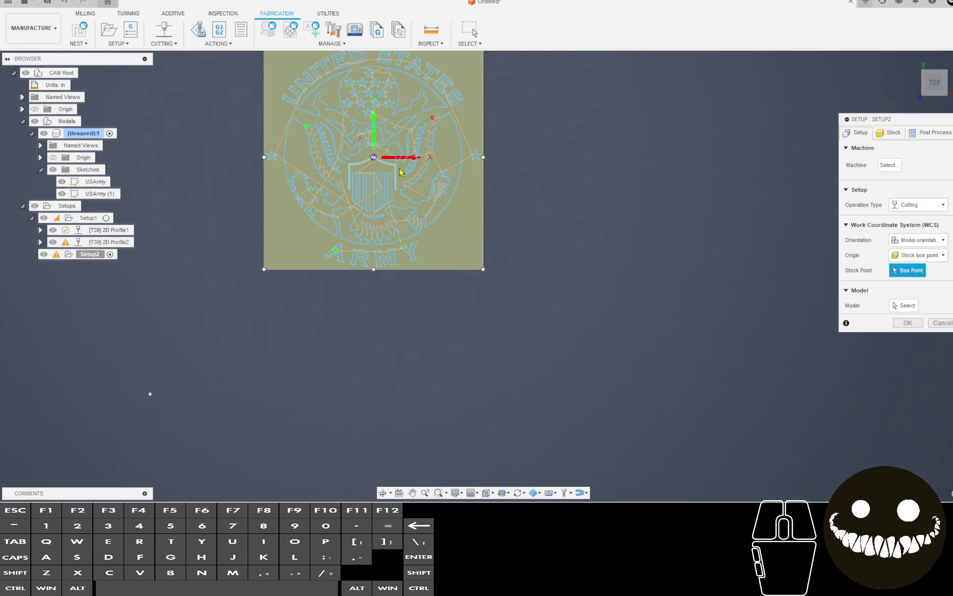
pyautogui.click(264, 270)
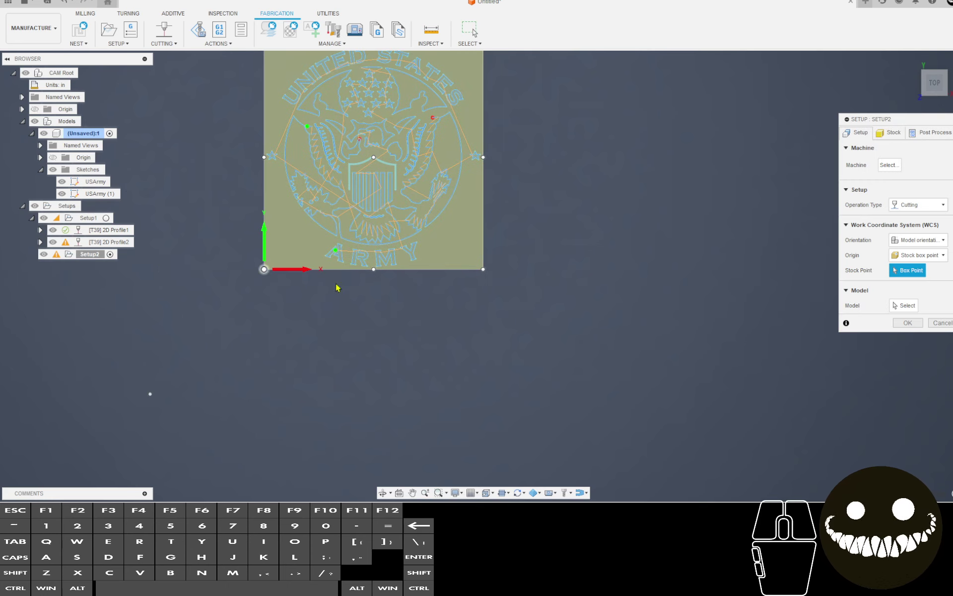
pyautogui.click(903, 305)
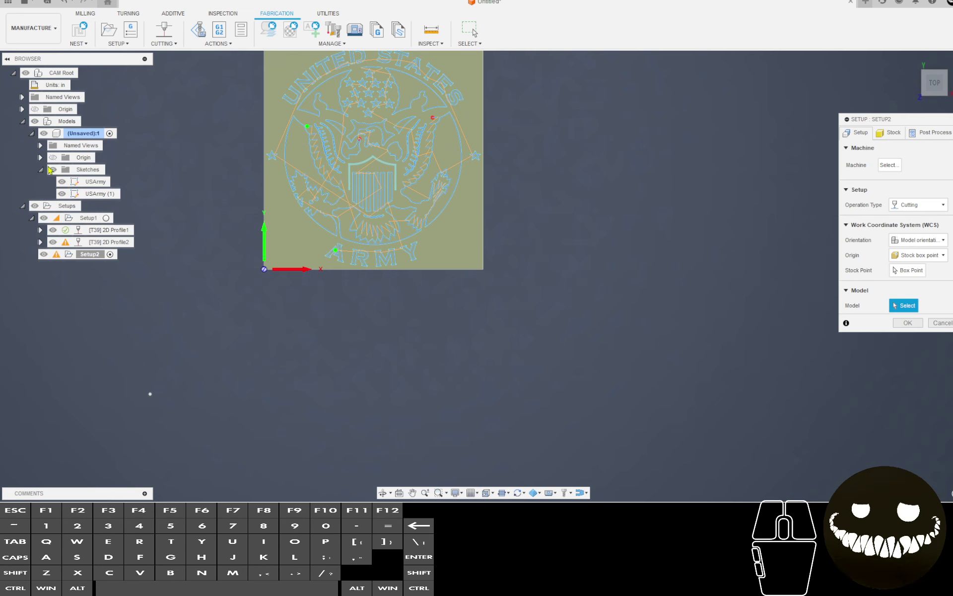
pyautogui.click(89, 195)
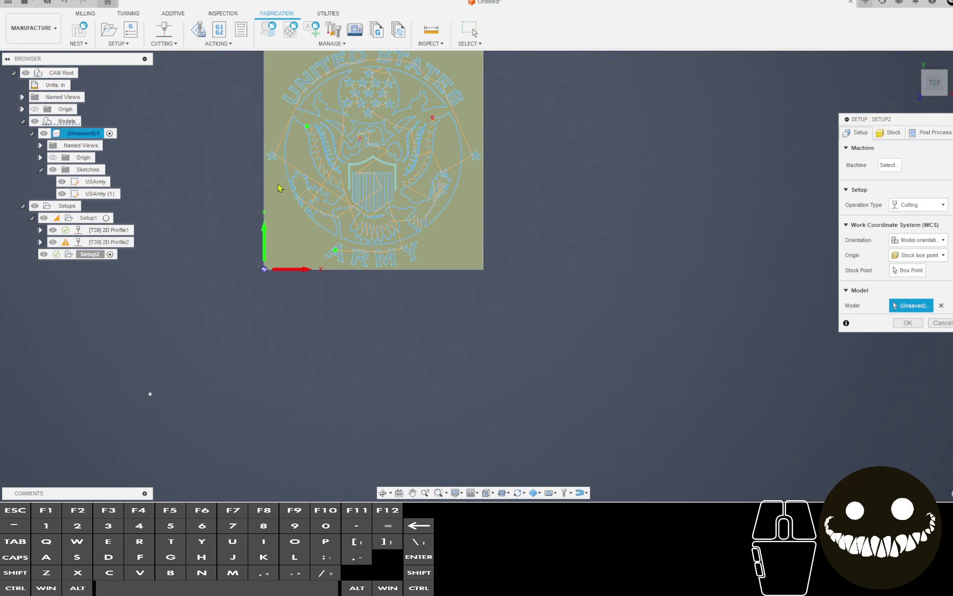
pyautogui.scroll(5, 358, 164)
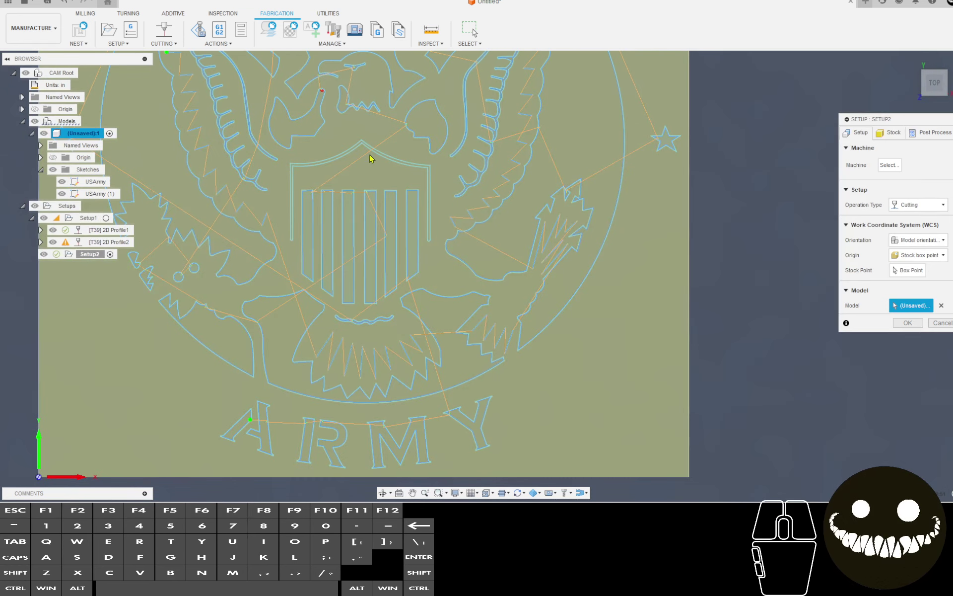
pyautogui.click(90, 197)
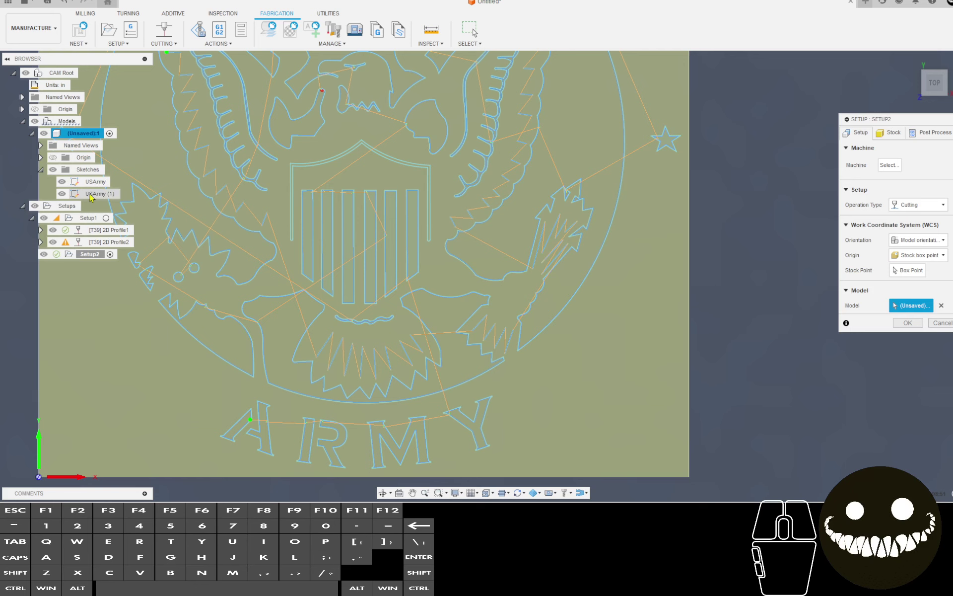
pyautogui.scroll(-3, 457, 217)
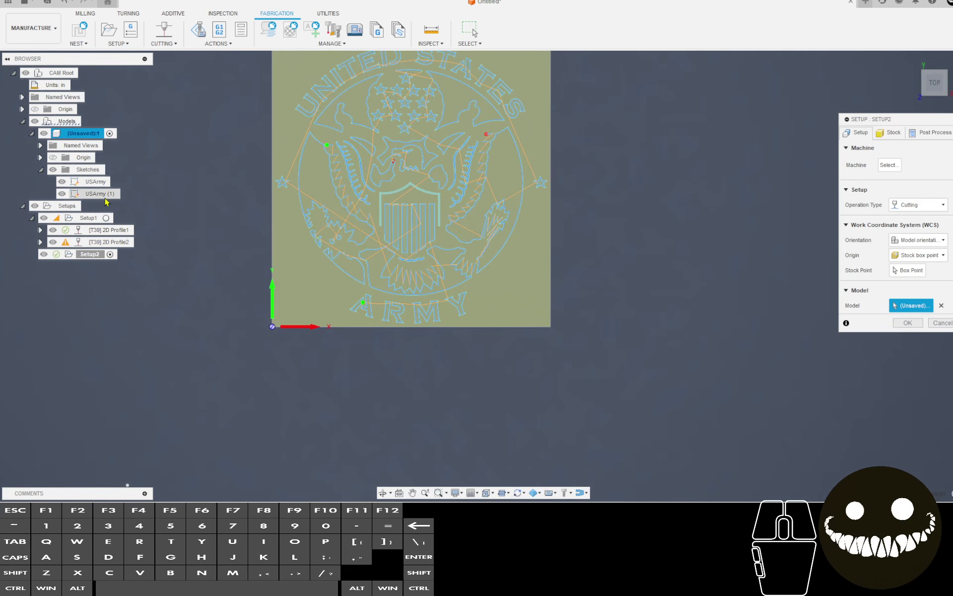
# Define the new setup's stock as a relative size box with a 0.075 in top offset and create the setup.
pyautogui.click(889, 132)
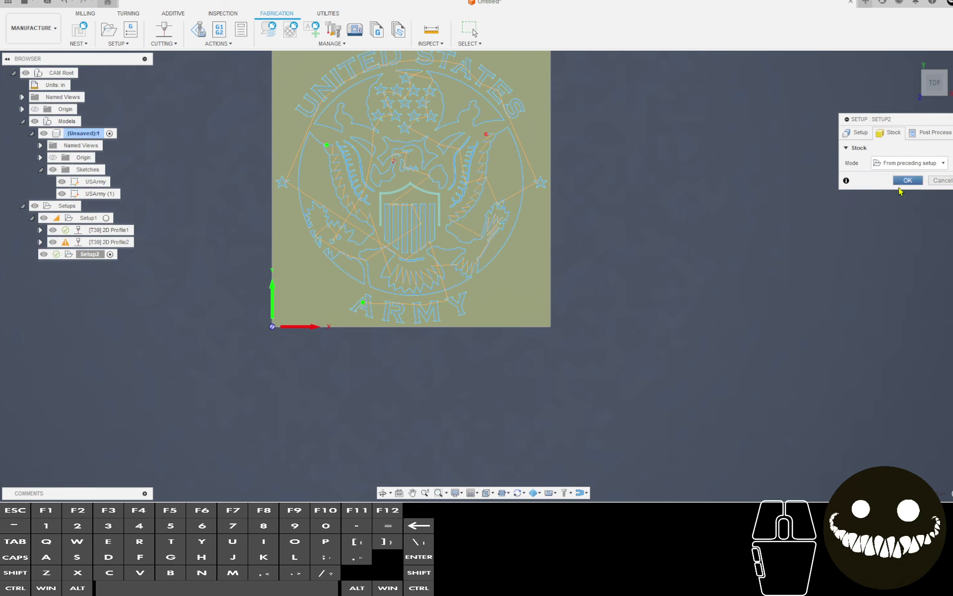
pyautogui.click(910, 163)
pyautogui.click(894, 187)
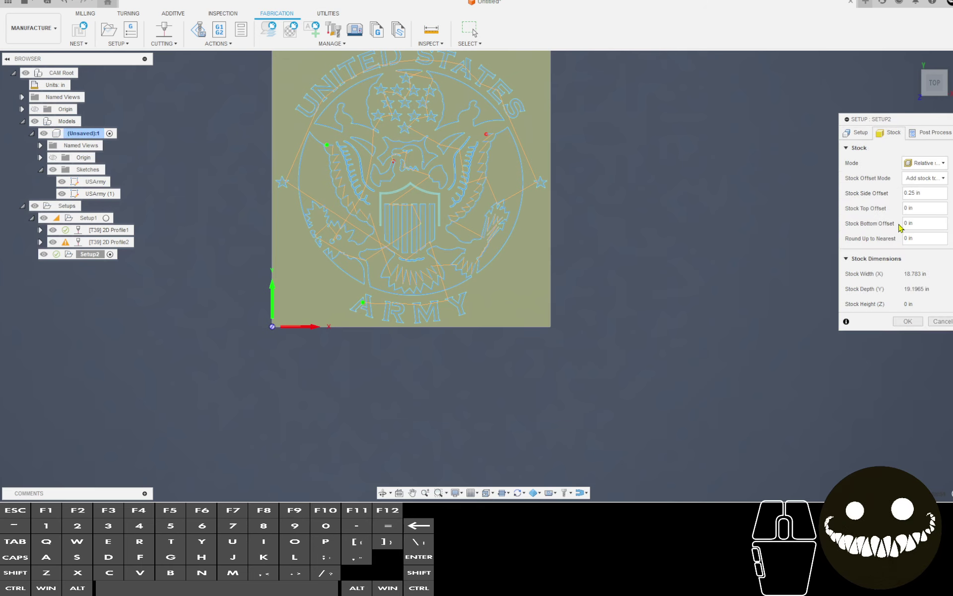
pyautogui.click(909, 205)
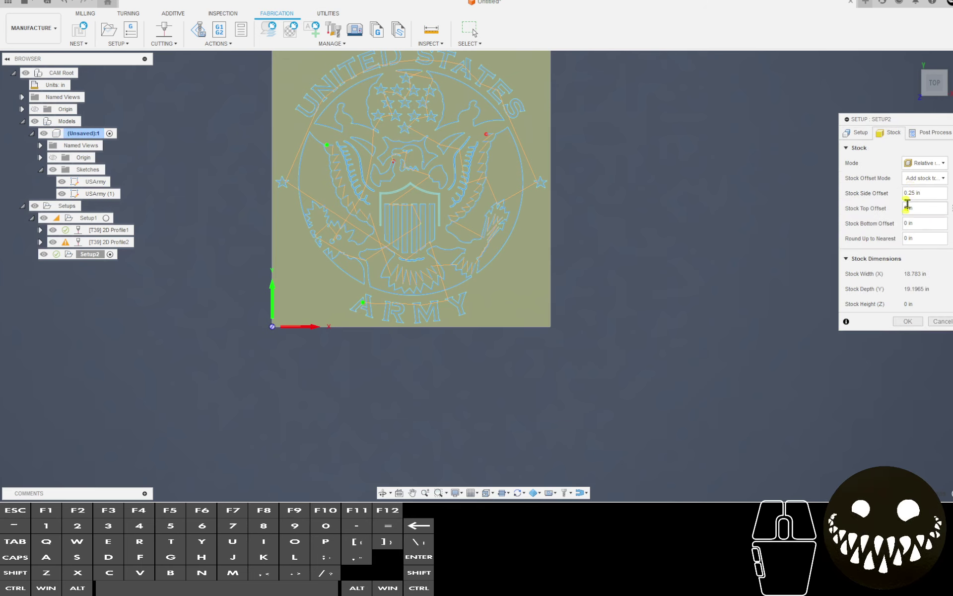
pyautogui.write('.0')
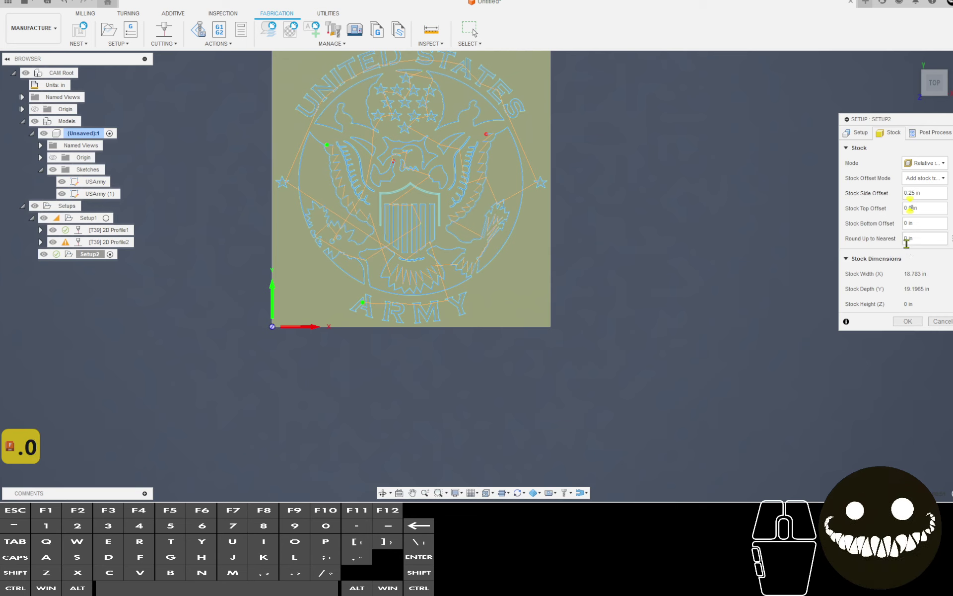
pyautogui.write('75')
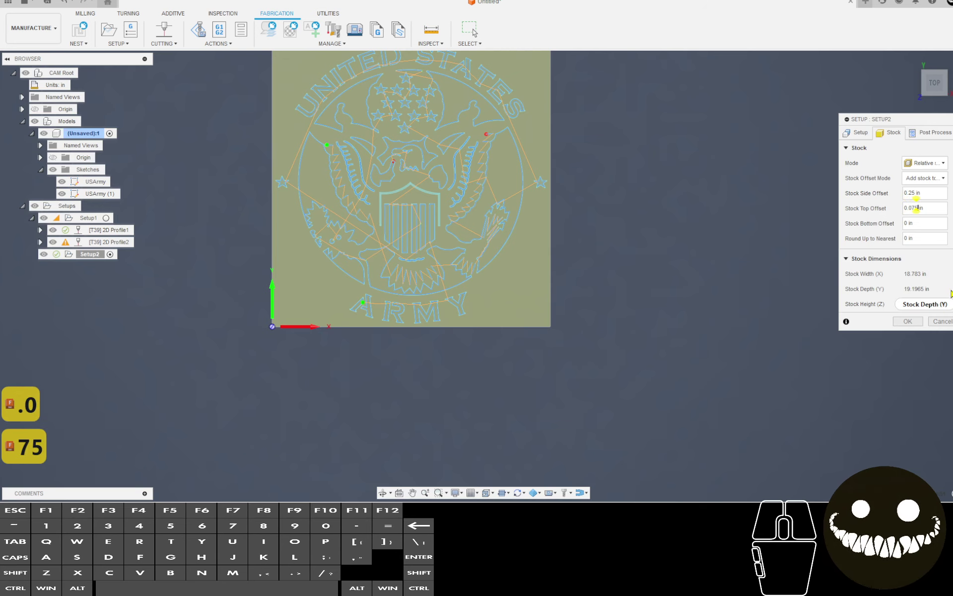
pyautogui.click(908, 322)
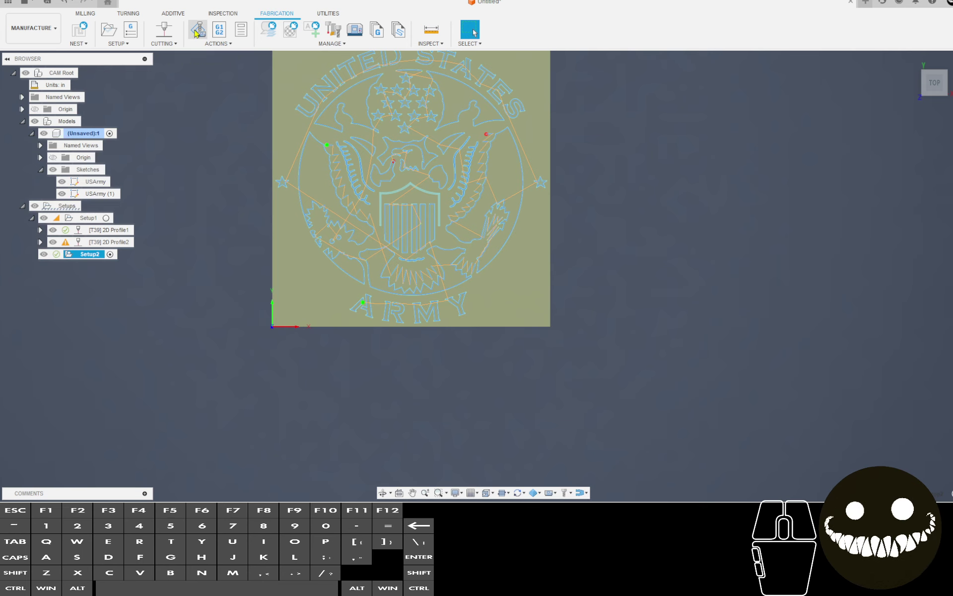
# Start a 2D Profile cutting operation in the new setup and select the USArmy (1) sketch as its contours.
pyautogui.click(169, 37)
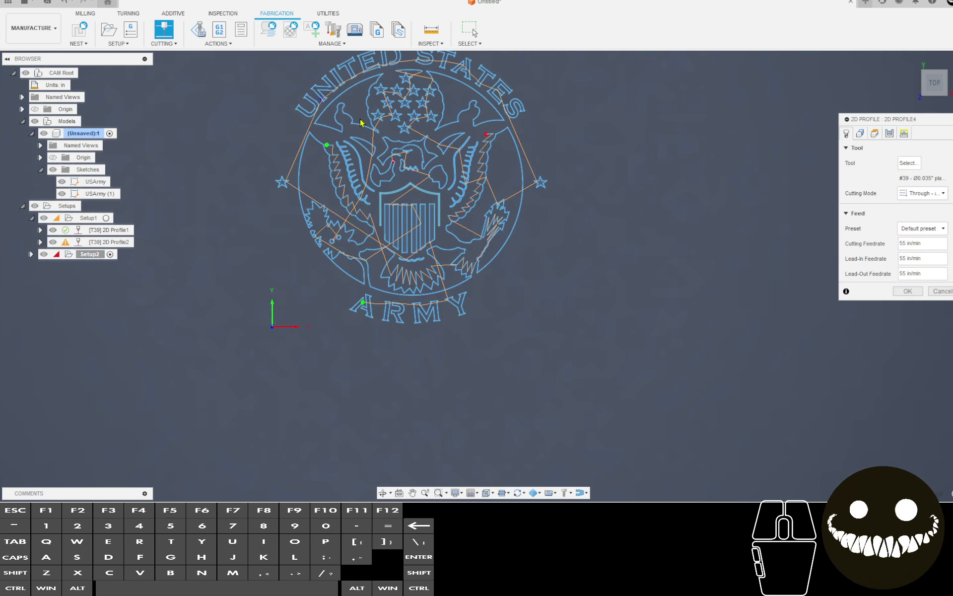
pyautogui.click(874, 134)
pyautogui.click(862, 135)
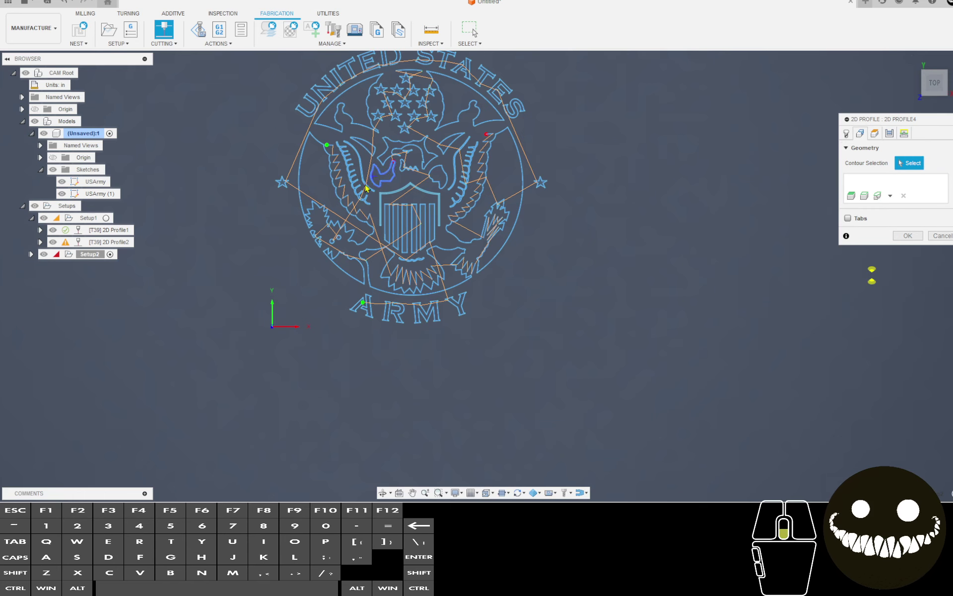
pyautogui.scroll(5, 397, 196)
pyautogui.scroll(3, 405, 199)
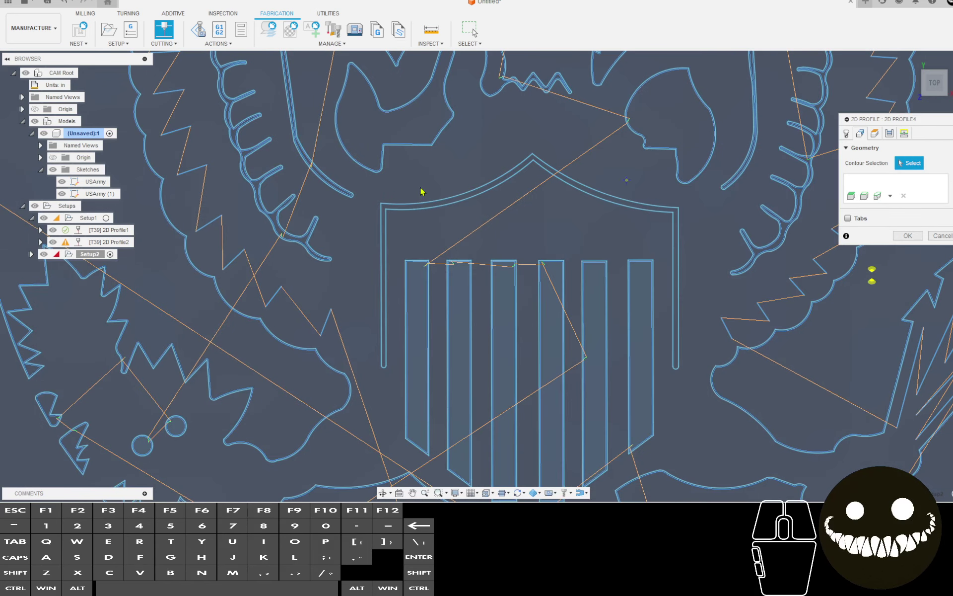
pyautogui.click(97, 193)
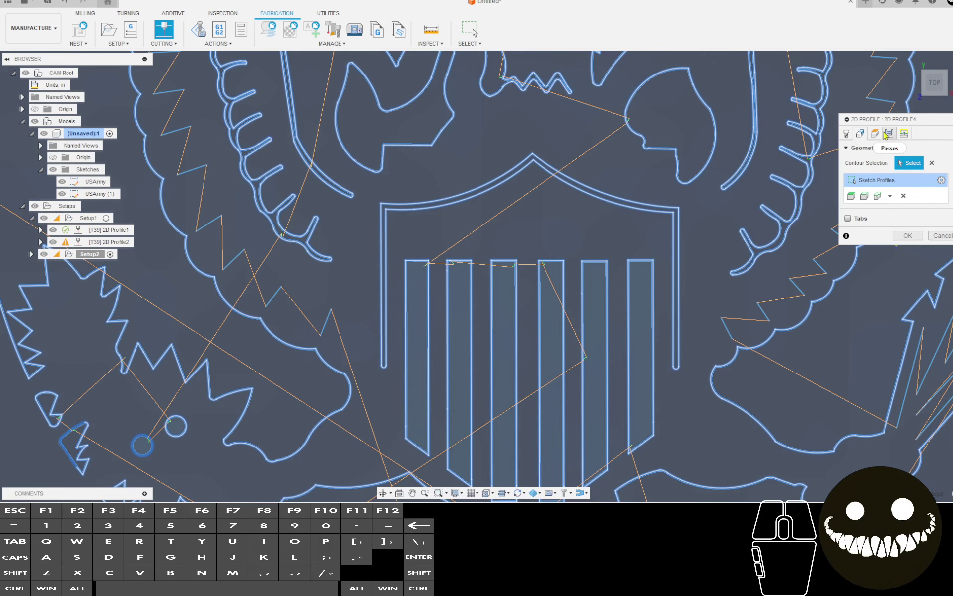
# Set the 2D profile's pass tolerance to 0.004 in and enable smoothing.
pyautogui.click(904, 133)
pyautogui.click(911, 163)
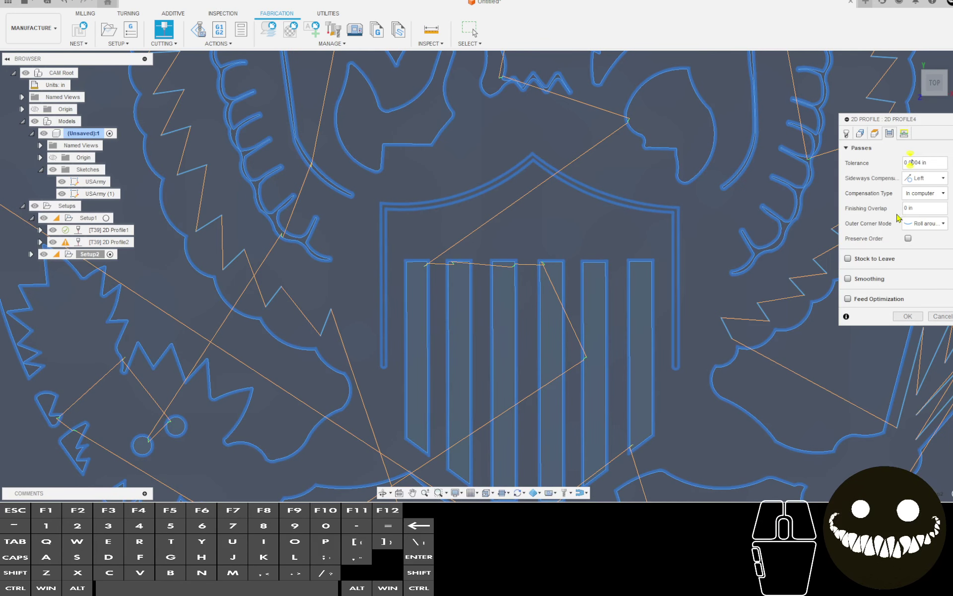
pyautogui.press('BackSpace')
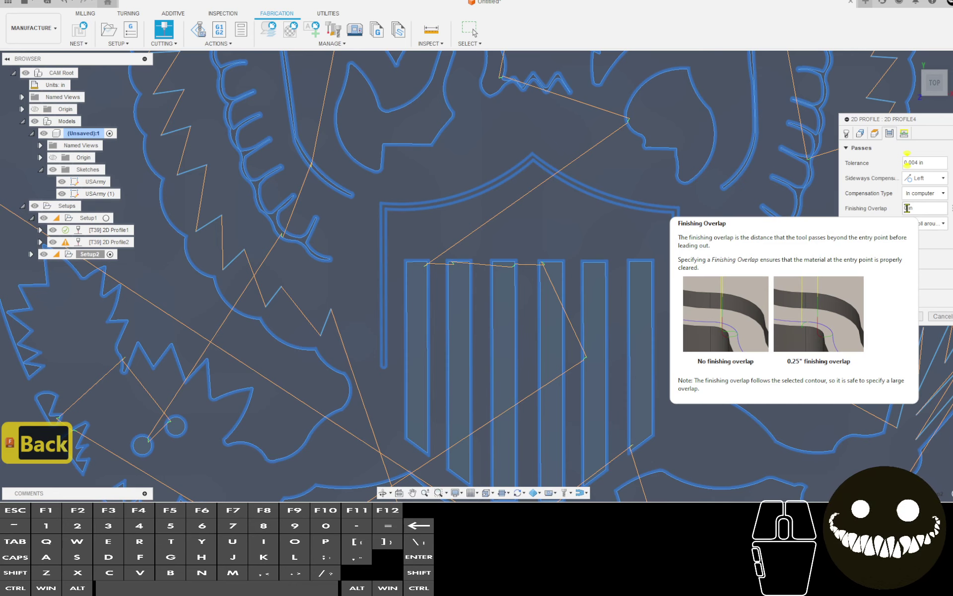
pyautogui.click(856, 278)
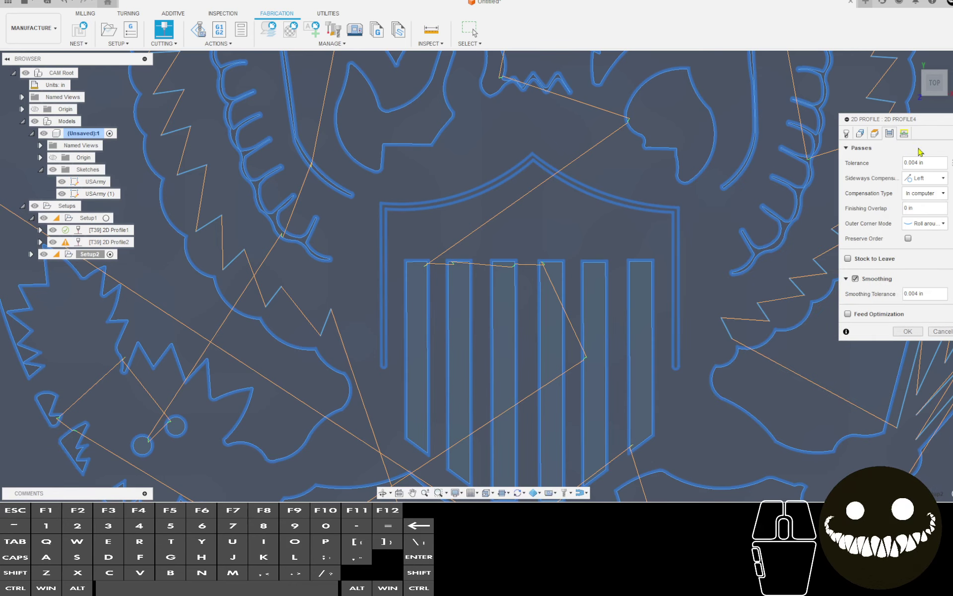
# Set the lead-in radius to 0.03 in, lead-in distance and pierce clearance to 0, disable lead-out, and generate the toolpath.
pyautogui.click(904, 133)
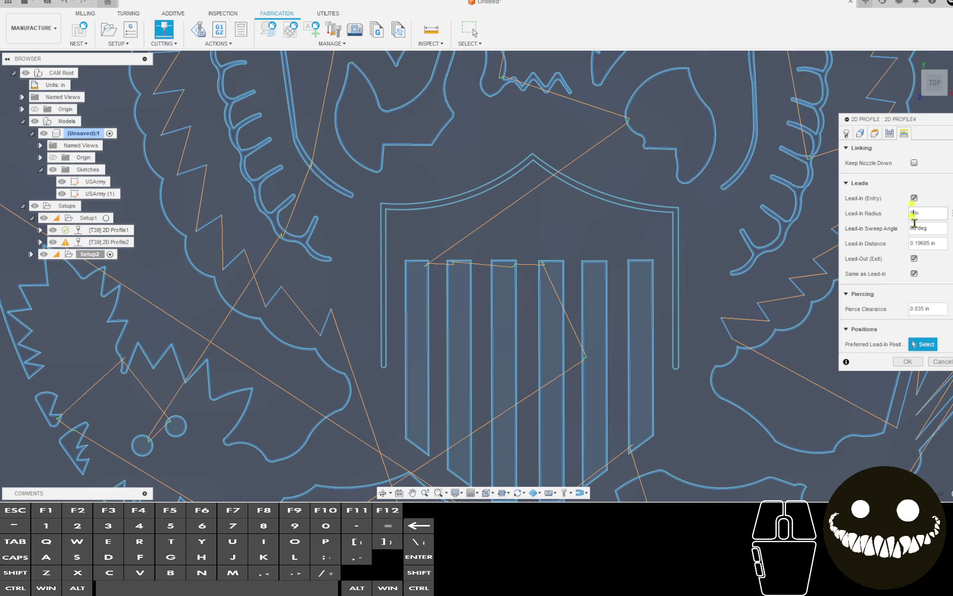
pyautogui.write('.0')
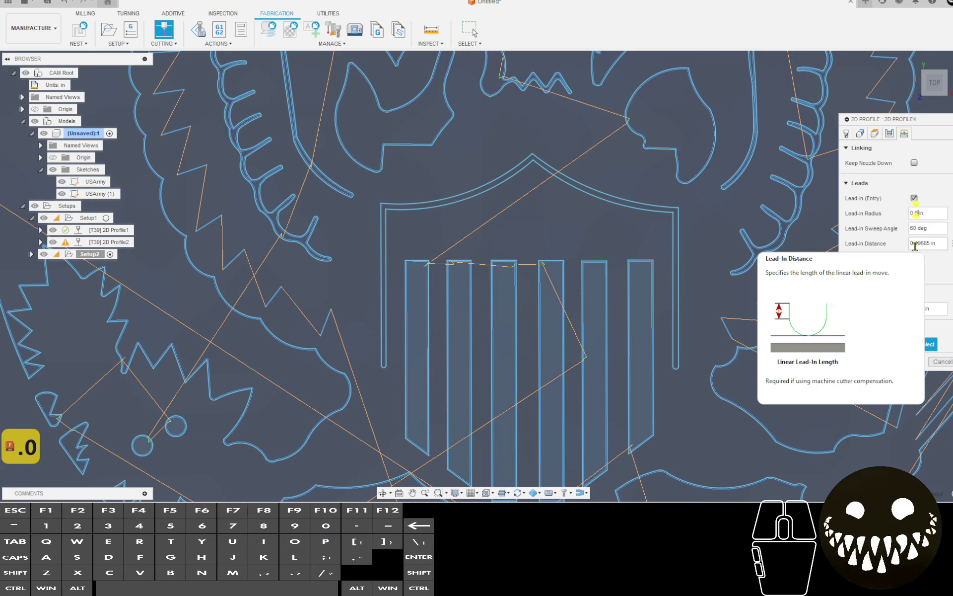
pyautogui.write('3')
pyautogui.click(923, 243)
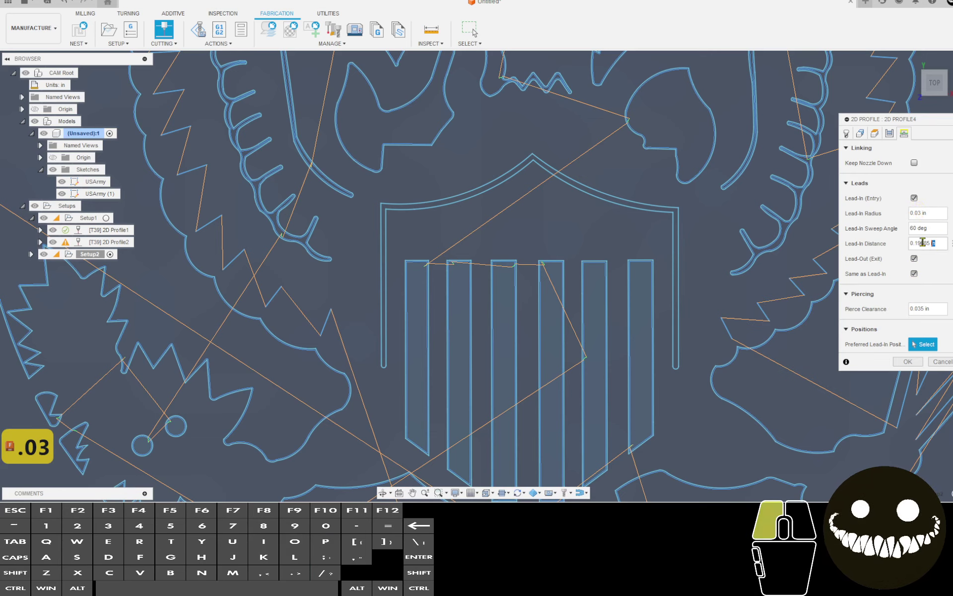
pyautogui.write('0')
pyautogui.click(913, 308)
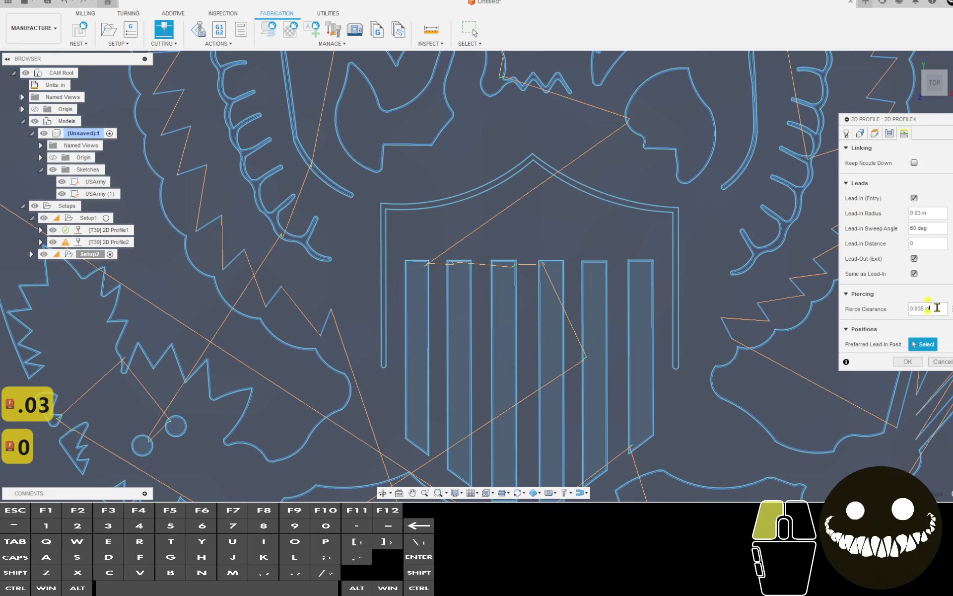
pyautogui.write('0')
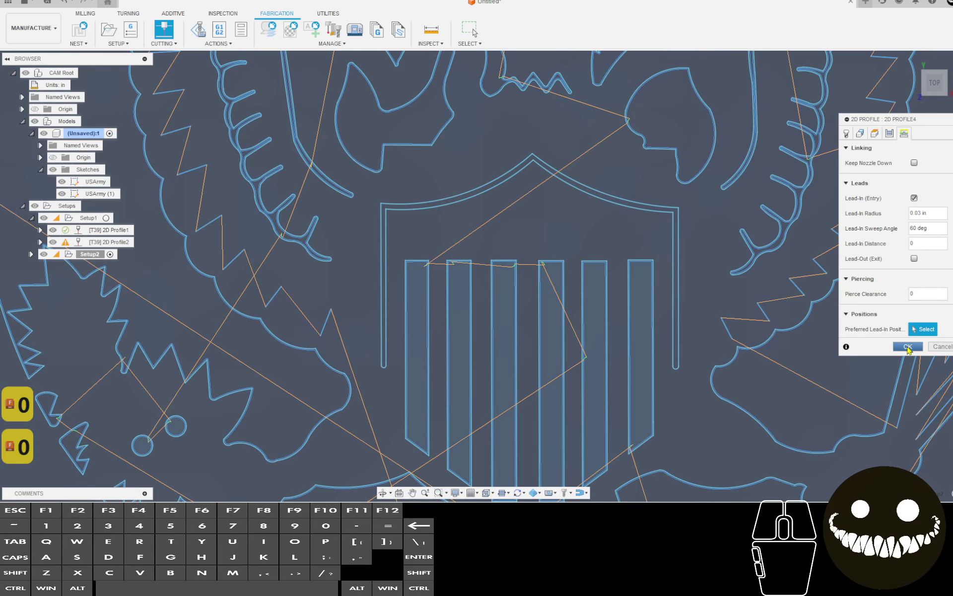
pyautogui.click(908, 362)
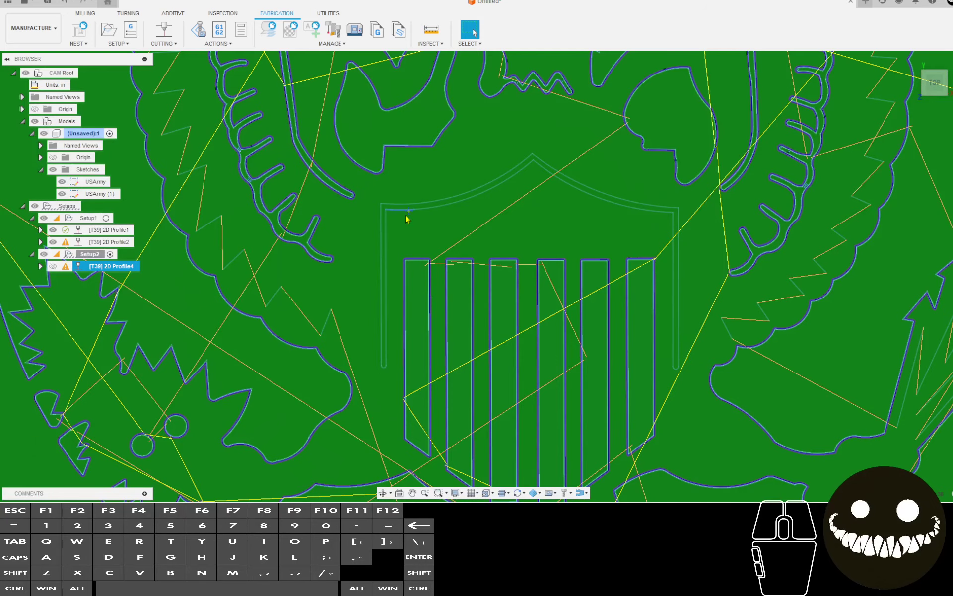
# Undo the creation of the new setup and its 2D profile toolpath.
pyautogui.scroll(-5, 406, 218)
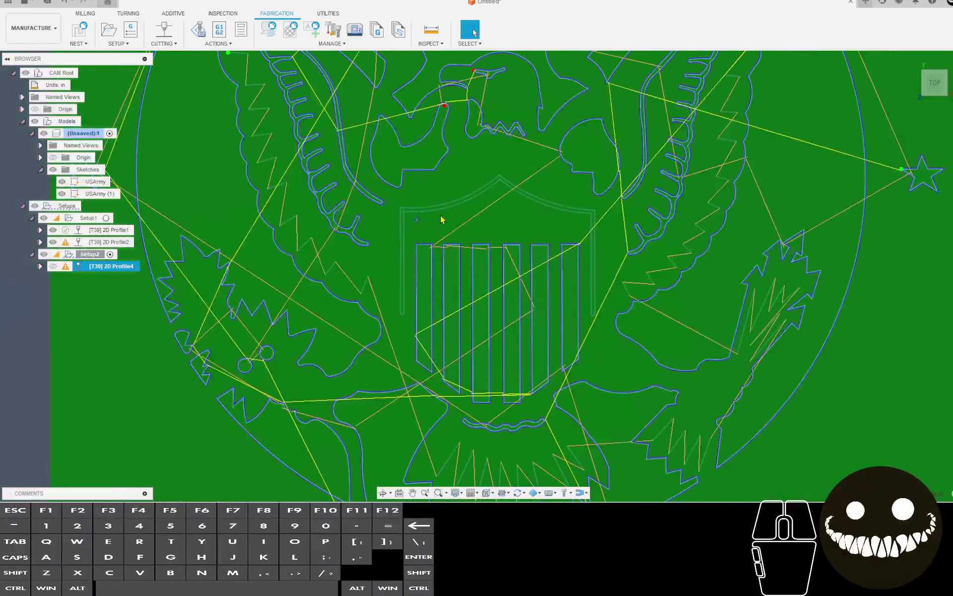
pyautogui.scroll(-2, 442, 219)
pyautogui.scroll(-2, 446, 210)
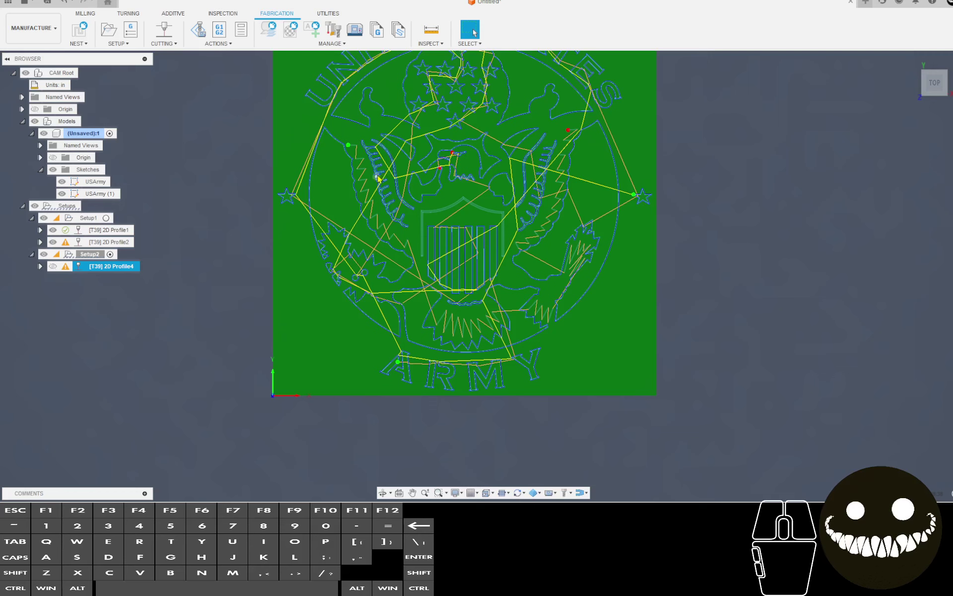
pyautogui.hotkey('ctrl', 'z')
pyautogui.hotkey('ctrl', 'z')
pyautogui.hotkey('ctrl', 'z')
pyautogui.hotkey('ctrl', 'z')
pyautogui.hotkey('ctrl', 'z')
pyautogui.hotkey('ctrl', 'z')
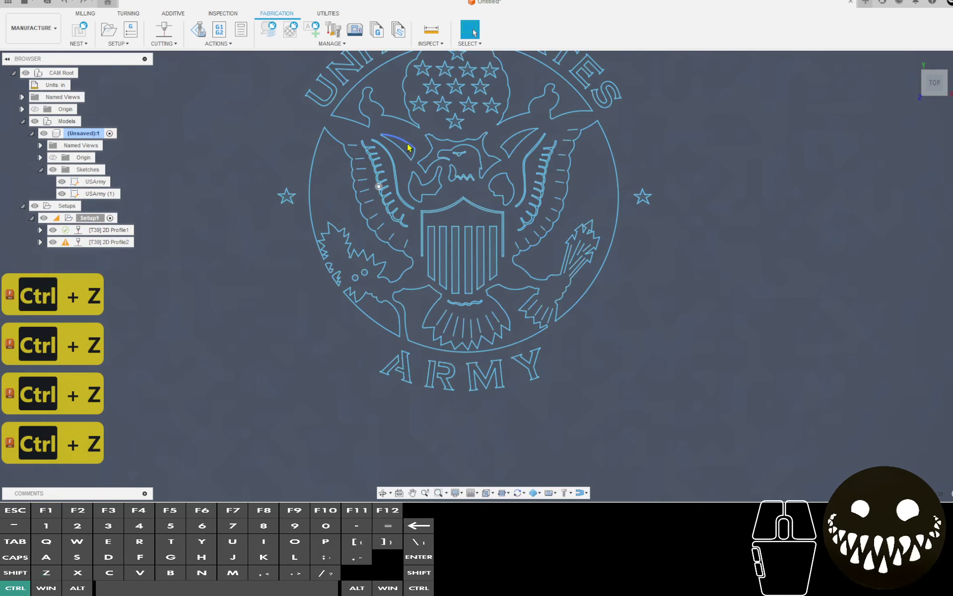
# Keep undoing back into the USArmy (1) sketch to reverse the latest edits to the shield outline.
pyautogui.hotkey('ctrl', 'z')
pyautogui.hotkey('ctrl', 'z')
pyautogui.hotkey('ctrl', 'z')
pyautogui.hotkey('ctrl', 'z')
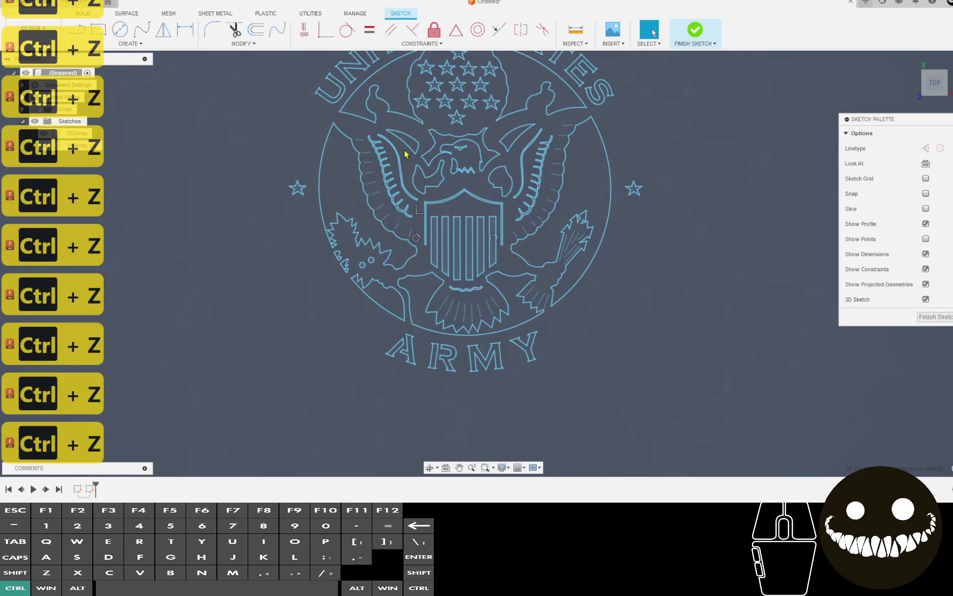
pyautogui.hotkey('ctrl', 'z')
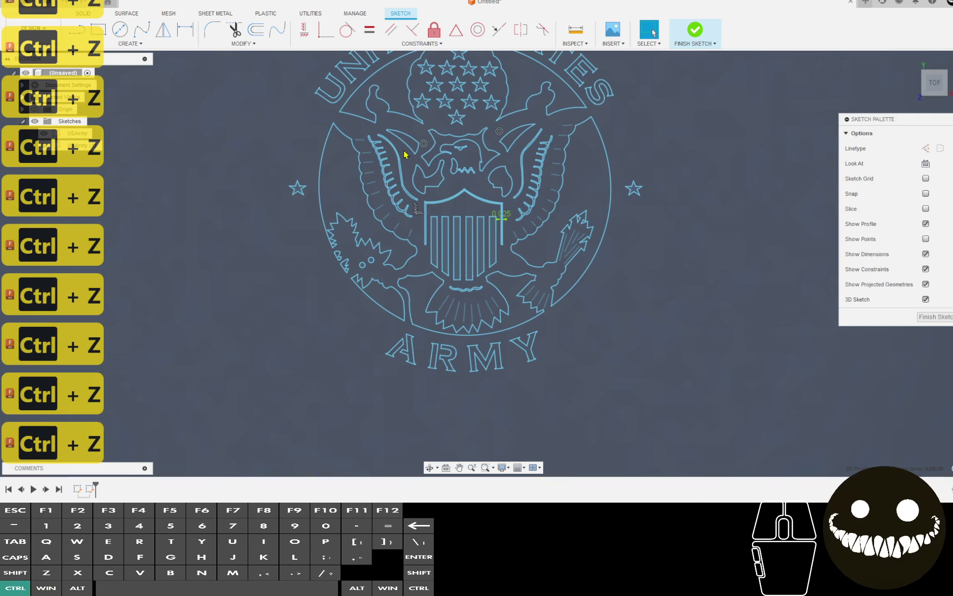
pyautogui.scroll(1, 384, 160)
pyautogui.hotkey('ctrl', 'z')
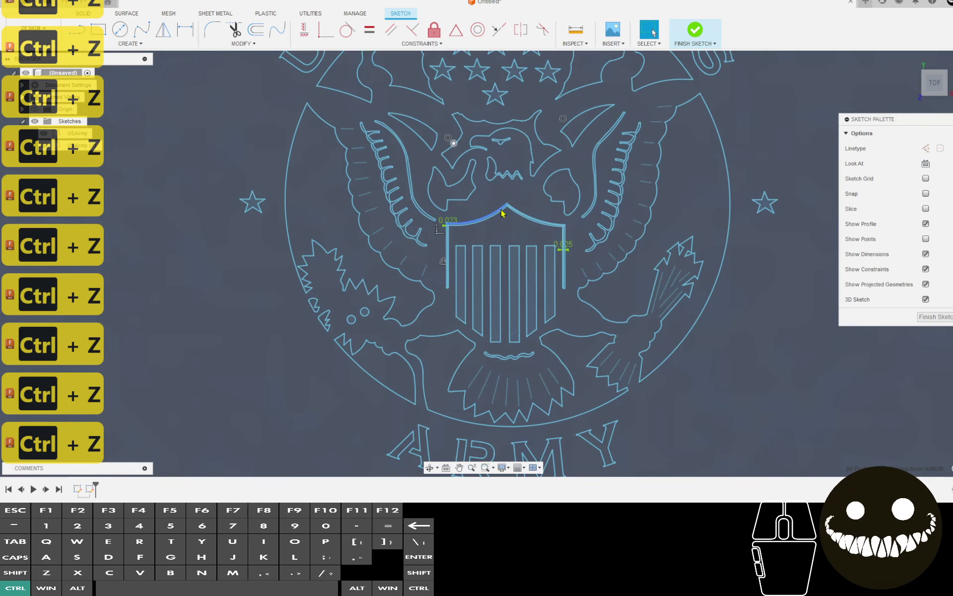
# Undo the remaining shield outline edits in the sketch, and redo the second 2D profile operation in Setup1.
pyautogui.hotkey('ctrl', 'z')
pyautogui.scroll(3, 521, 228)
pyautogui.hotkey('ctrl', 'z')
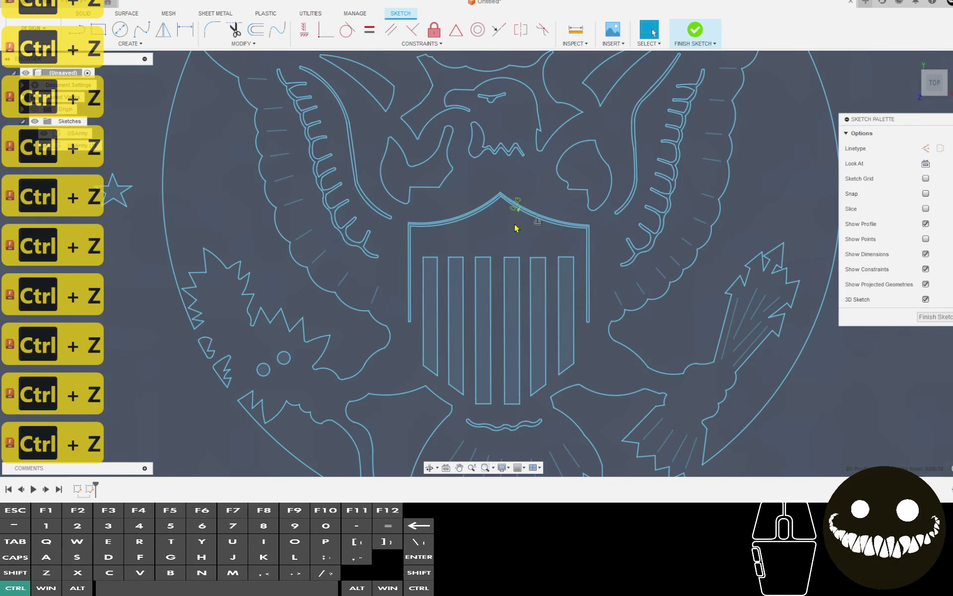
pyautogui.hotkey('ctrl', 'z')
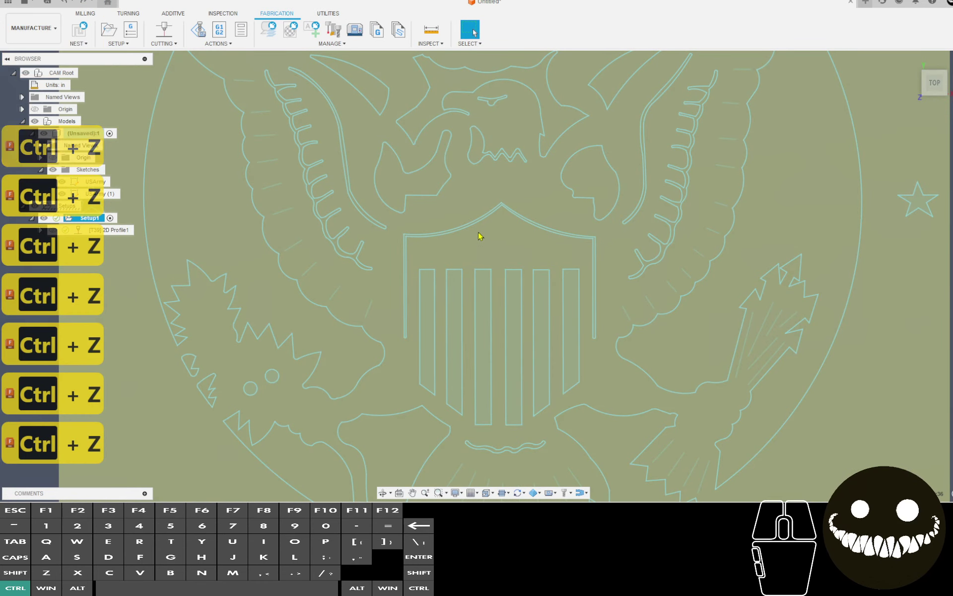
pyautogui.hotkey('ctrl', 'y')
# Examine the inner and outer edges of the shield outline, checking the upper curves and the inner vertical edge.
pyautogui.scroll(8, 444, 206)
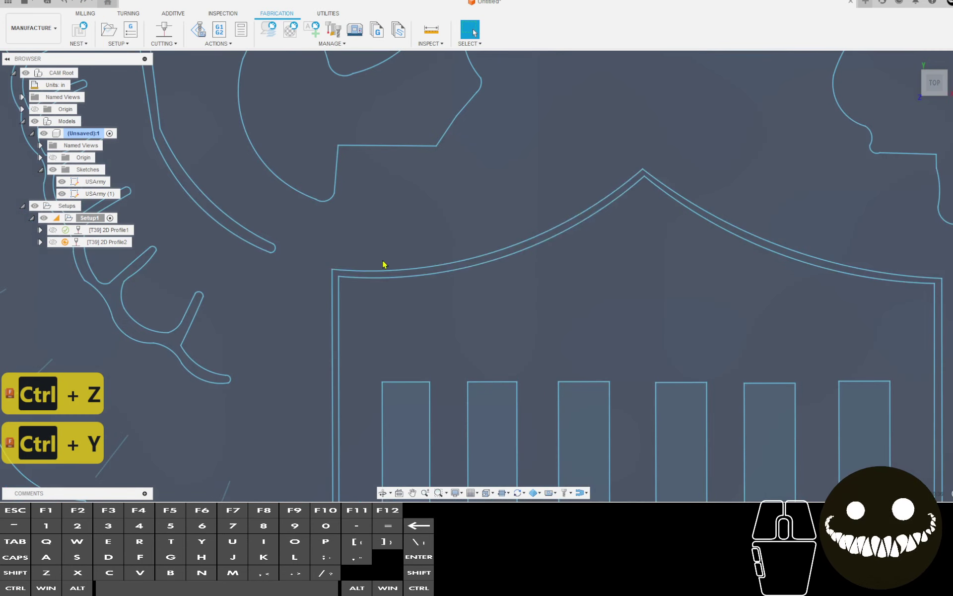
pyautogui.click(389, 273)
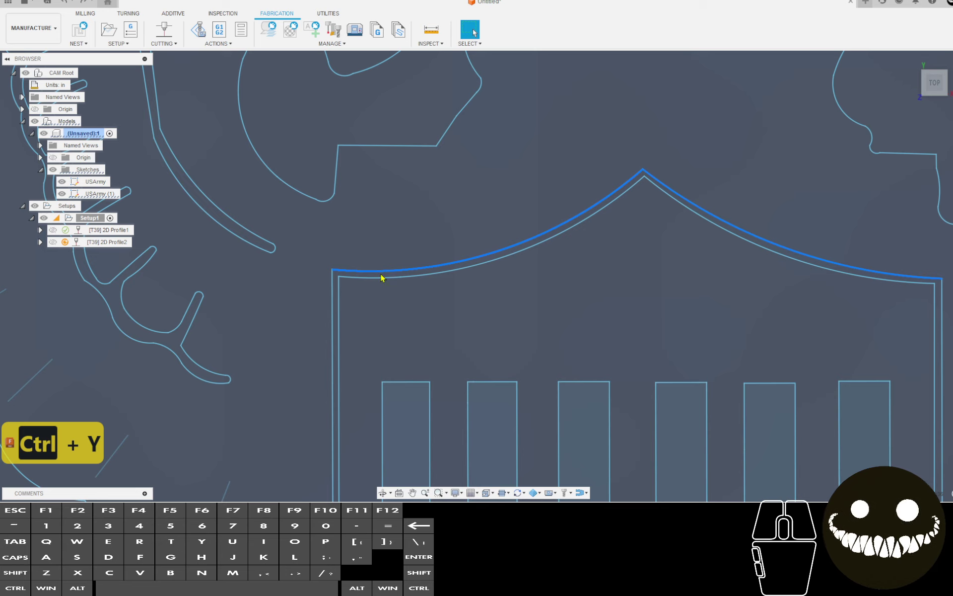
pyautogui.click(340, 296)
pyautogui.click(342, 301)
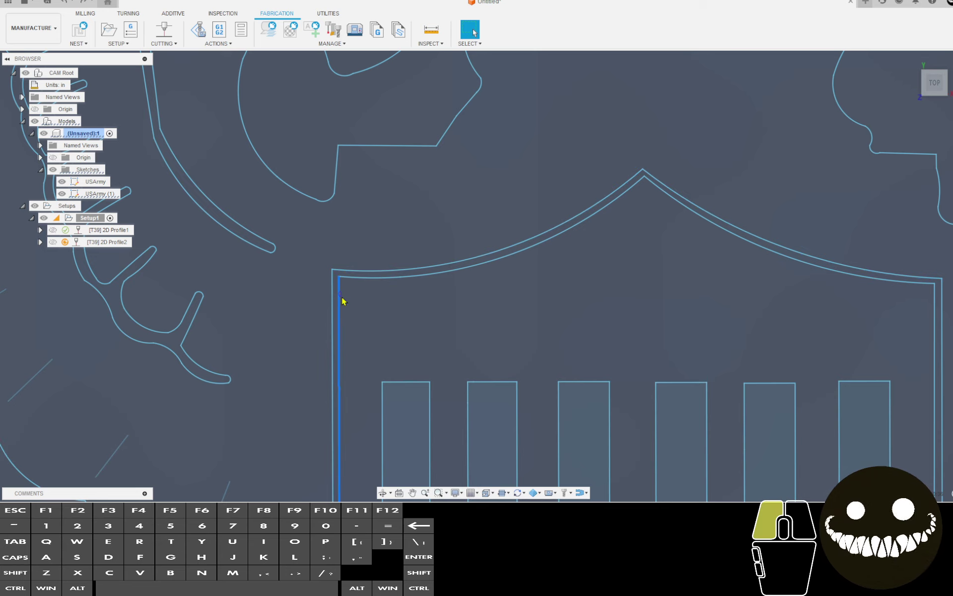
pyautogui.scroll(3, 345, 313)
pyautogui.click(338, 331)
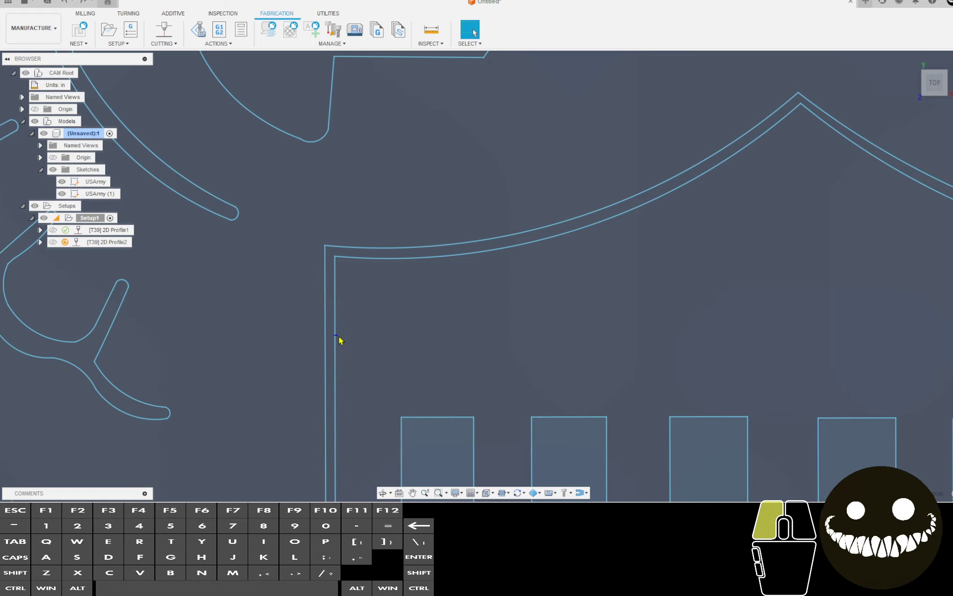
pyautogui.click(337, 341)
pyautogui.scroll(-3, 334, 349)
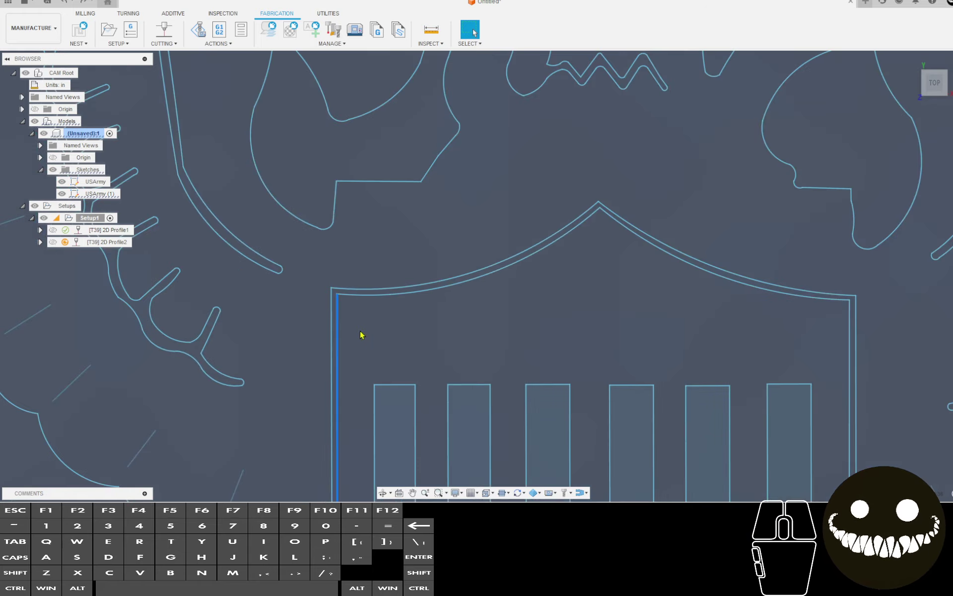
pyautogui.moveTo(362, 334); pyautogui.dragTo(366, 110, button='middle')
pyautogui.scroll(-5, 358, 222)
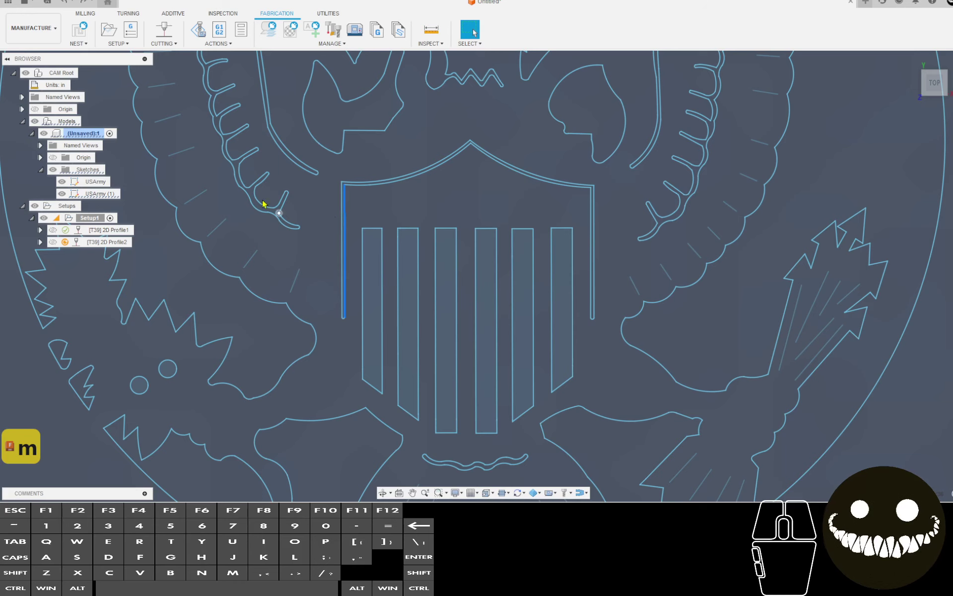
# Return to the USArmy (1) sketch and shift the shield's two inner top curves slightly downward to widen the band.
pyautogui.hotkey('ctrl', 'z')
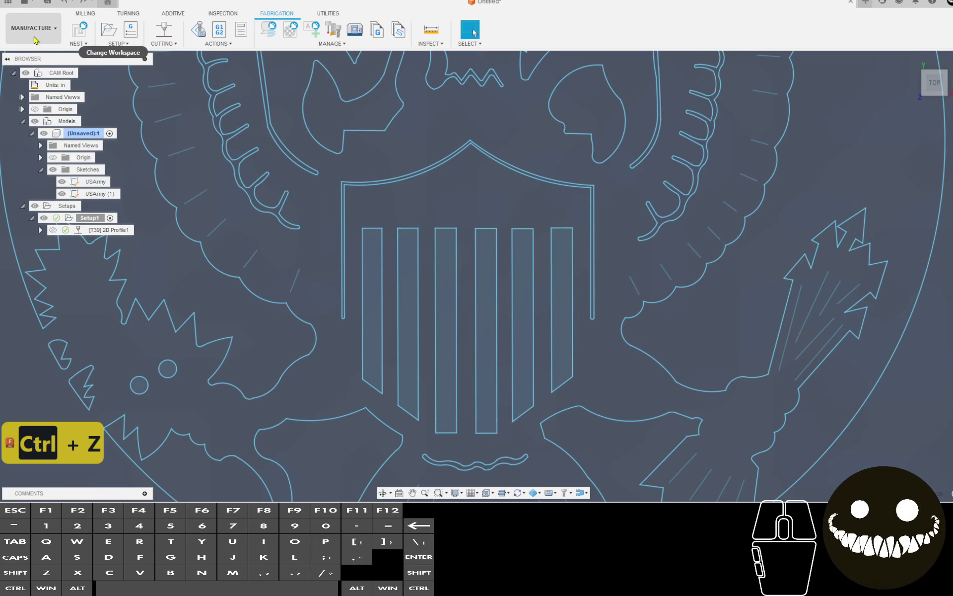
pyautogui.hotkey('ctrl', 'y')
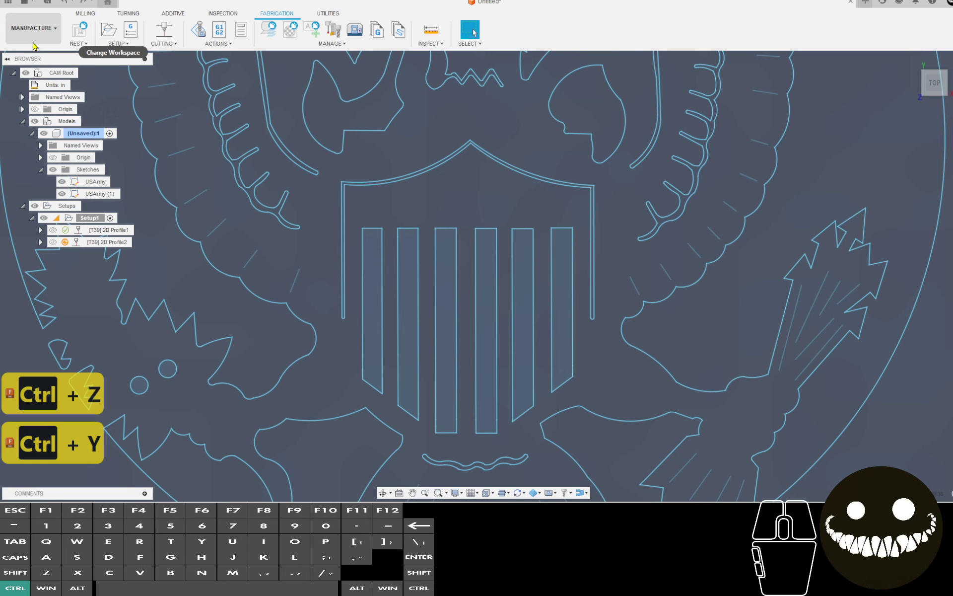
pyautogui.hotkey('ctrl', 'y')
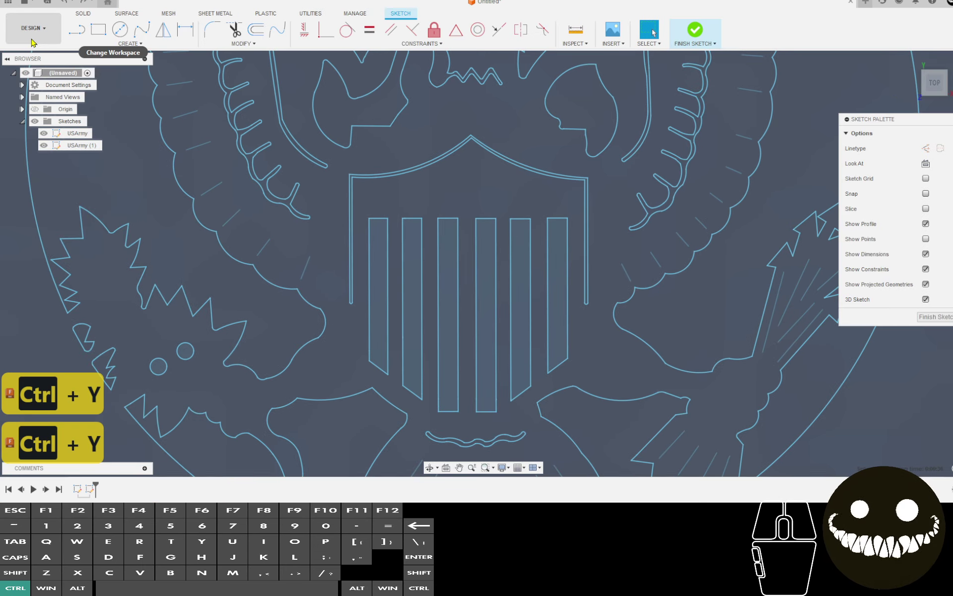
pyautogui.scroll(4, 355, 206)
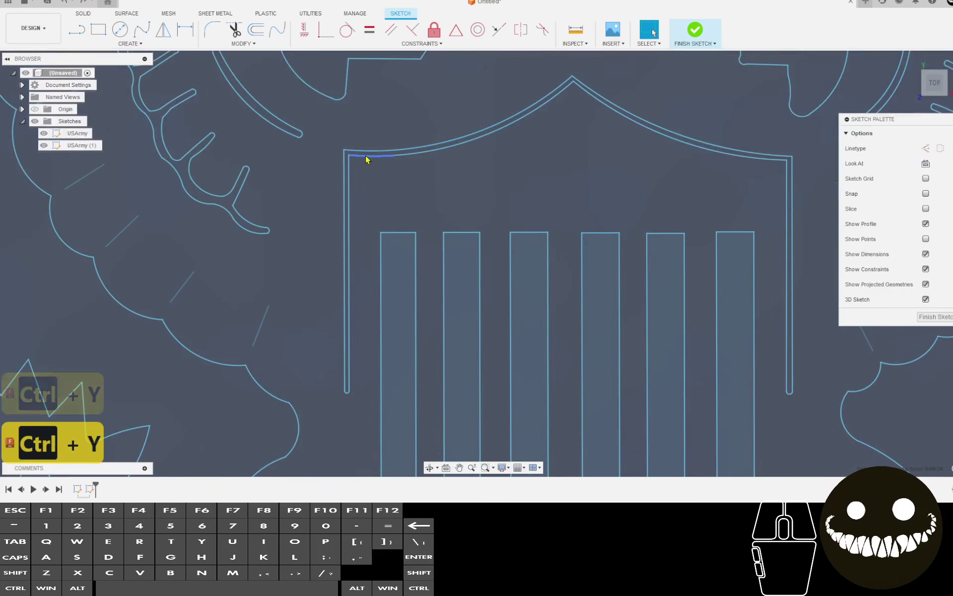
pyautogui.click(368, 159)
pyautogui.moveTo(368, 161); pyautogui.dragTo(367, 165)
pyautogui.click(601, 107)
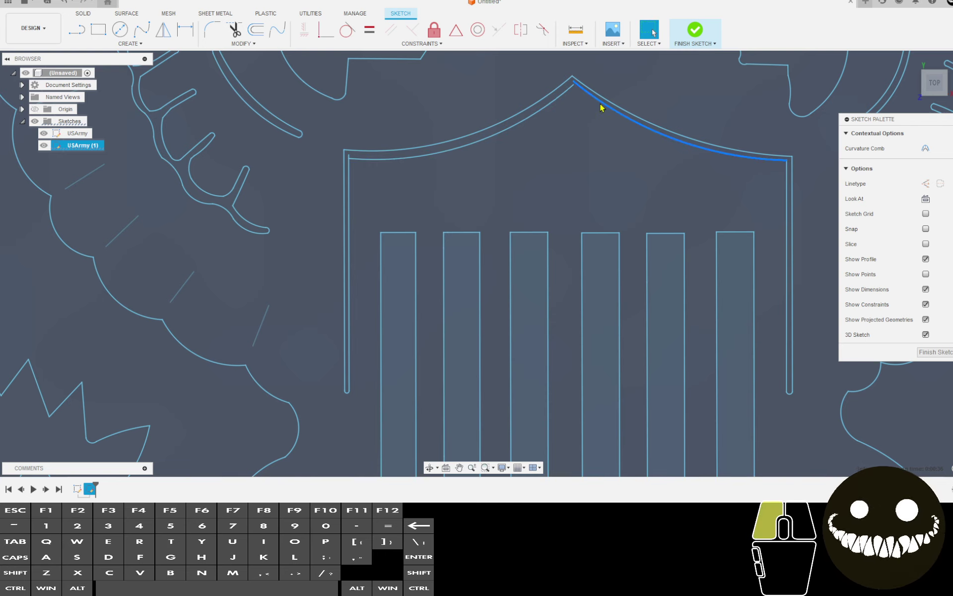
pyautogui.moveTo(601, 110); pyautogui.dragTo(602, 112)
# Shift the shield's inner right edge slightly inward and adjust its endpoints to meet the inner top curve and rounded end.
pyautogui.scroll(1, 782, 186)
pyautogui.click(789, 185)
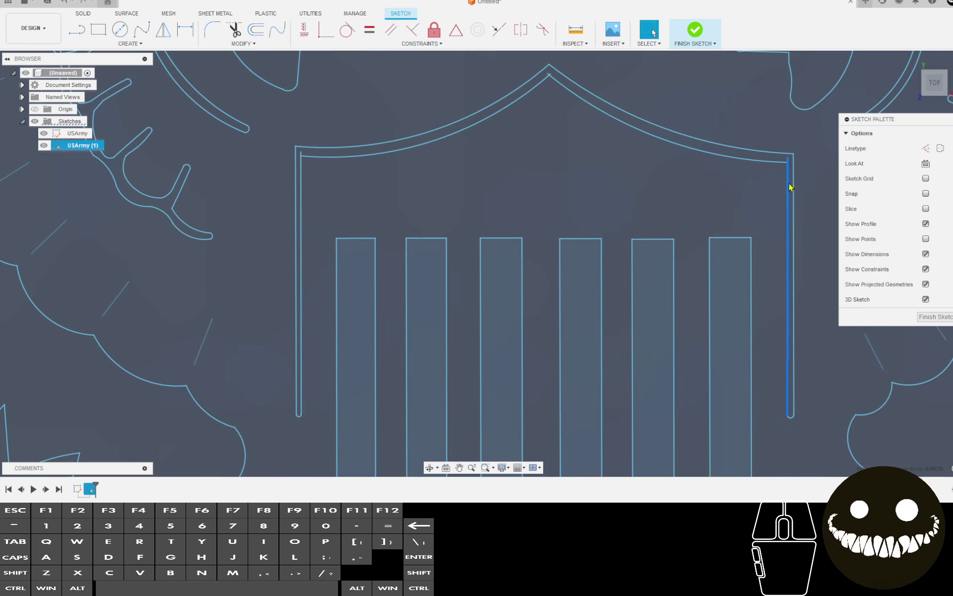
pyautogui.moveTo(789, 187); pyautogui.dragTo(789, 195)
pyautogui.scroll(2, 797, 382)
pyautogui.moveTo(786, 436); pyautogui.dragTo(785, 426)
pyautogui.scroll(3, 790, 432)
pyautogui.scroll(-5, 775, 315)
pyautogui.scroll(4, 774, 166)
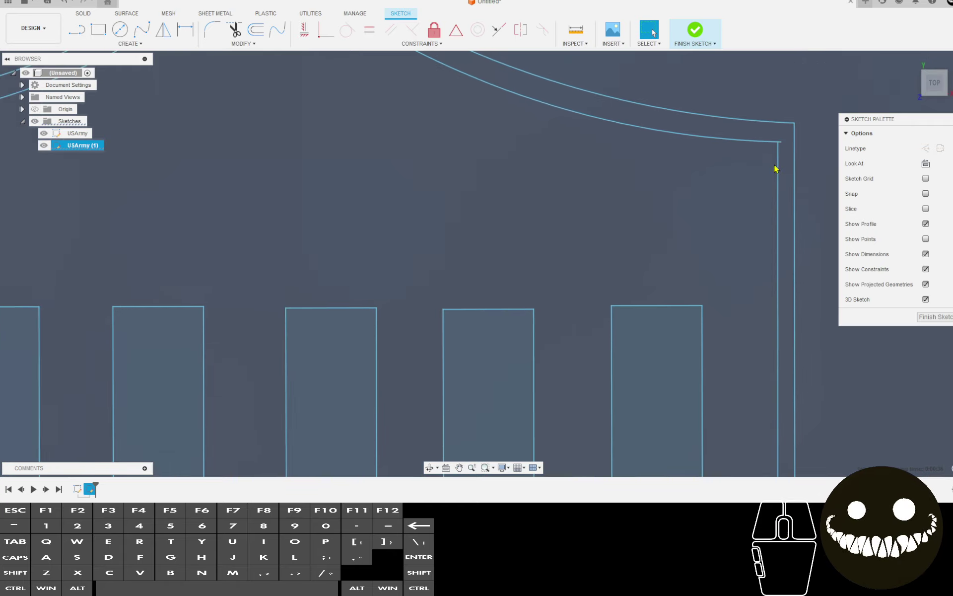
pyautogui.moveTo(779, 144); pyautogui.dragTo(781, 143)
# Join the shield's inner left edge to the inner top curve at its upper end and to the rounded cap below.
pyautogui.scroll(-6, 641, 207)
pyautogui.scroll(4, 439, 183)
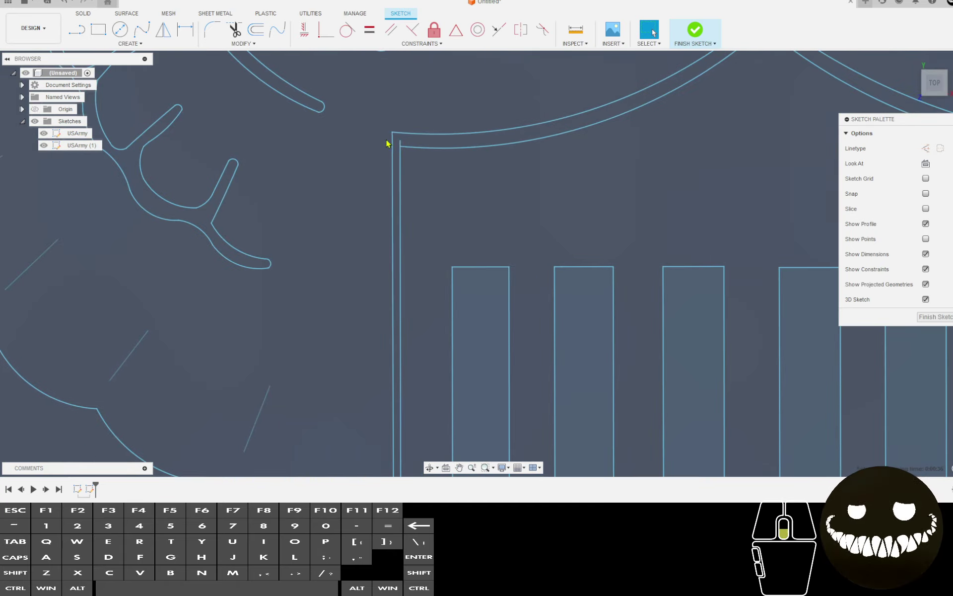
pyautogui.moveTo(402, 142); pyautogui.dragTo(407, 150)
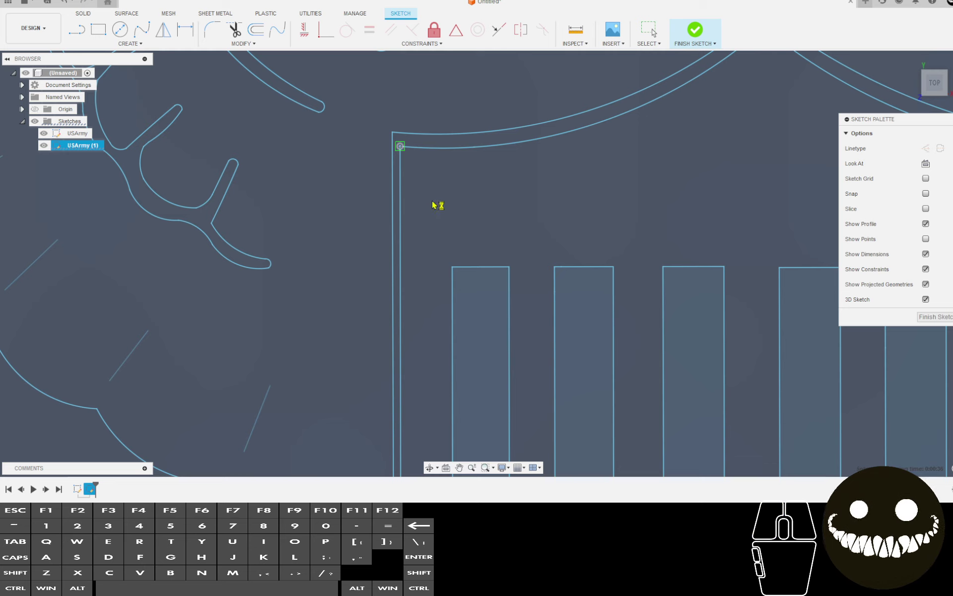
pyautogui.moveTo(436, 207); pyautogui.dragTo(465, 51, button='middle')
pyautogui.scroll(4, 454, 358)
pyautogui.click(450, 355)
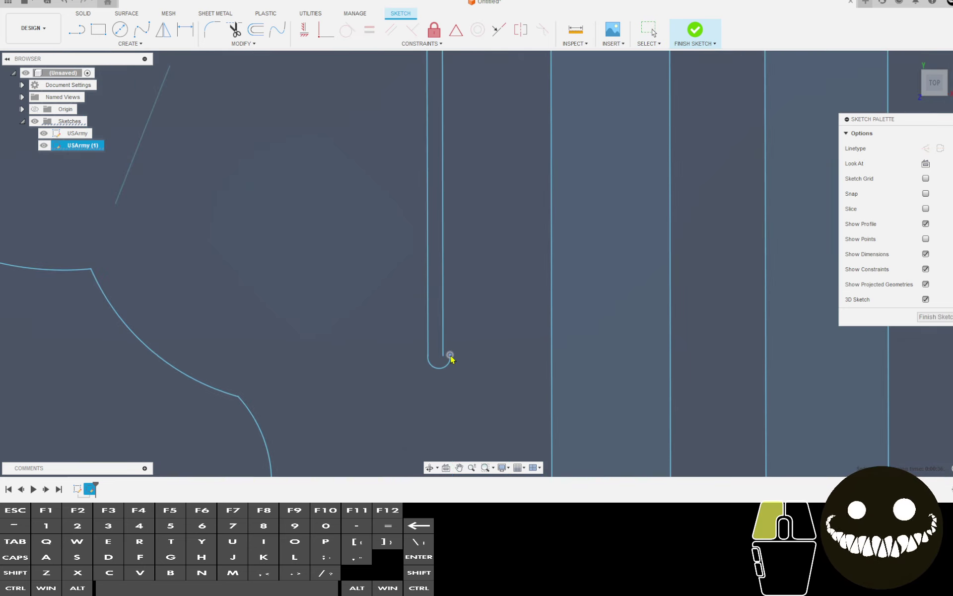
pyautogui.click(444, 357)
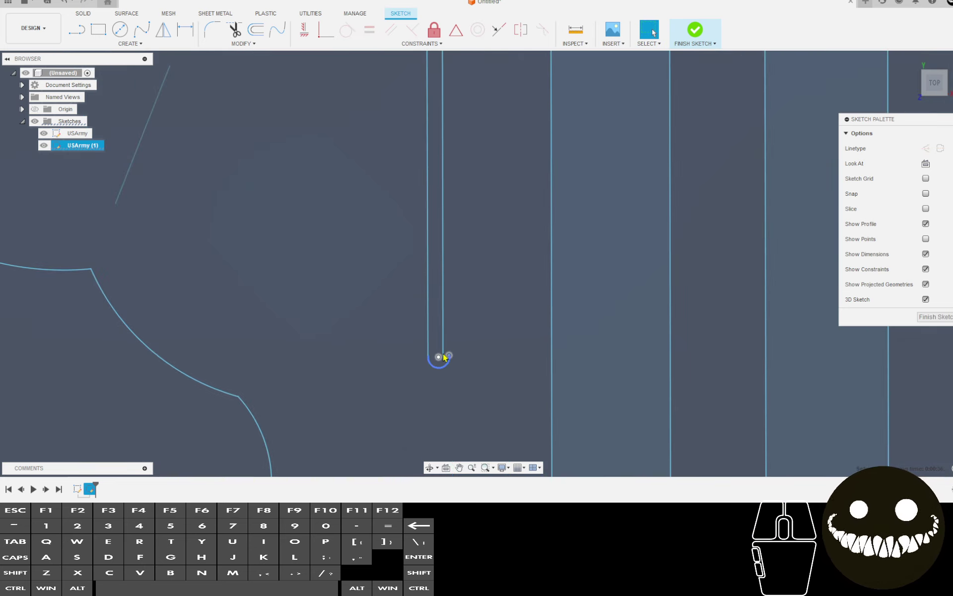
pyautogui.click(447, 356)
pyautogui.scroll(-4, 453, 265)
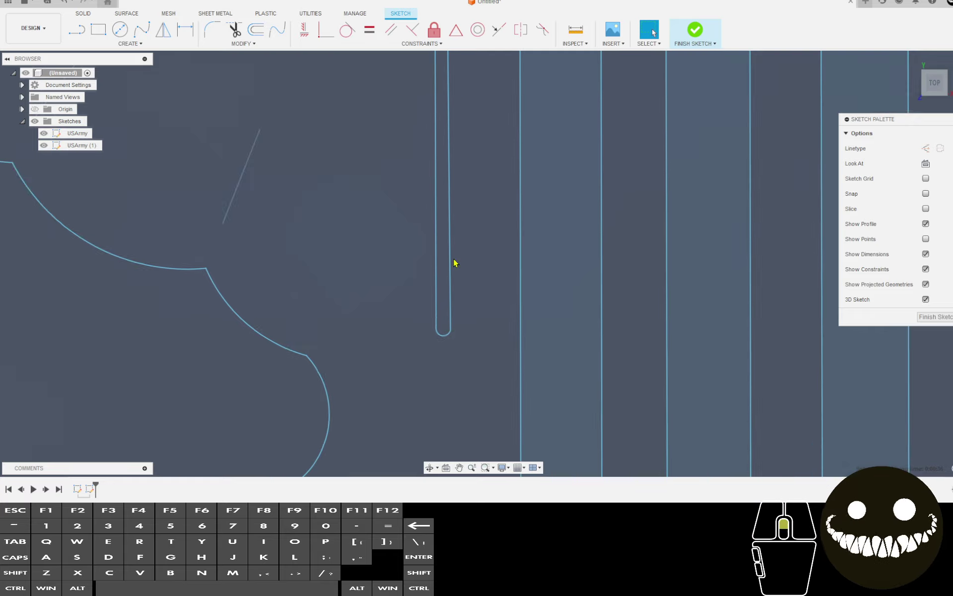
# Reconnect the lower end of the shield's outer left edge to the rounded cap.
pyautogui.scroll(4, 449, 292)
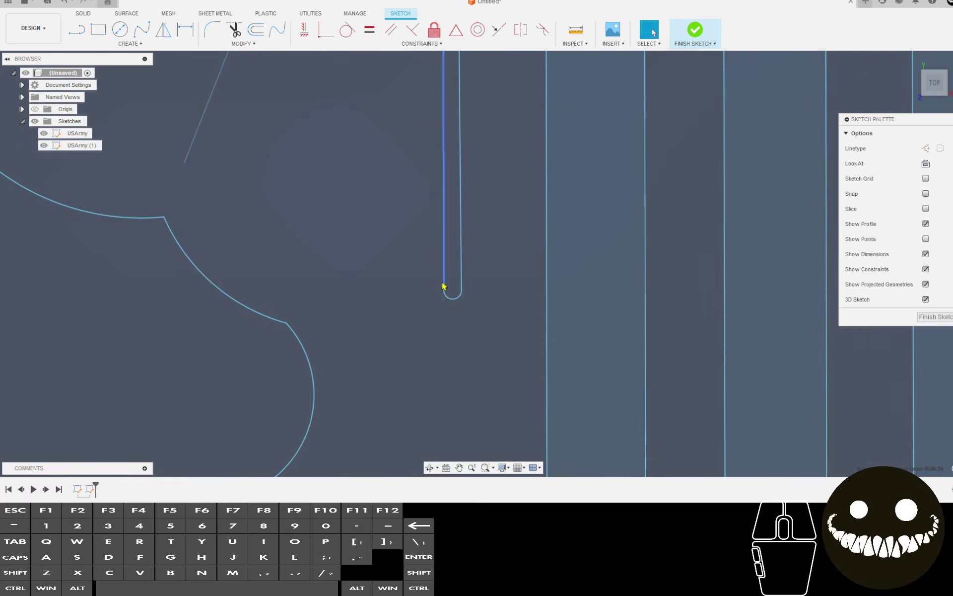
pyautogui.scroll(2, 443, 286)
pyautogui.click(446, 295)
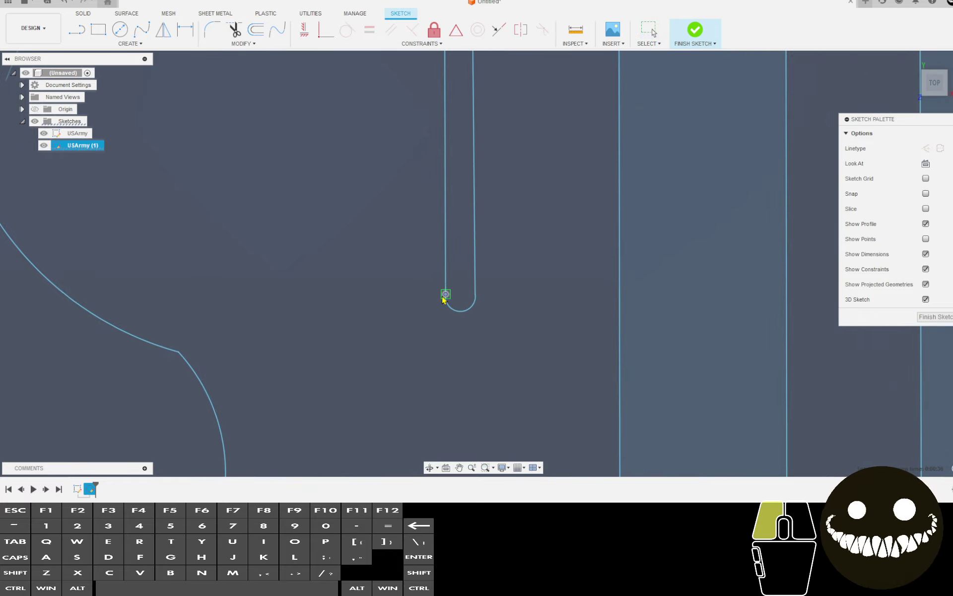
pyautogui.moveTo(444, 300); pyautogui.dragTo(447, 296)
pyautogui.scroll(-2, 471, 216)
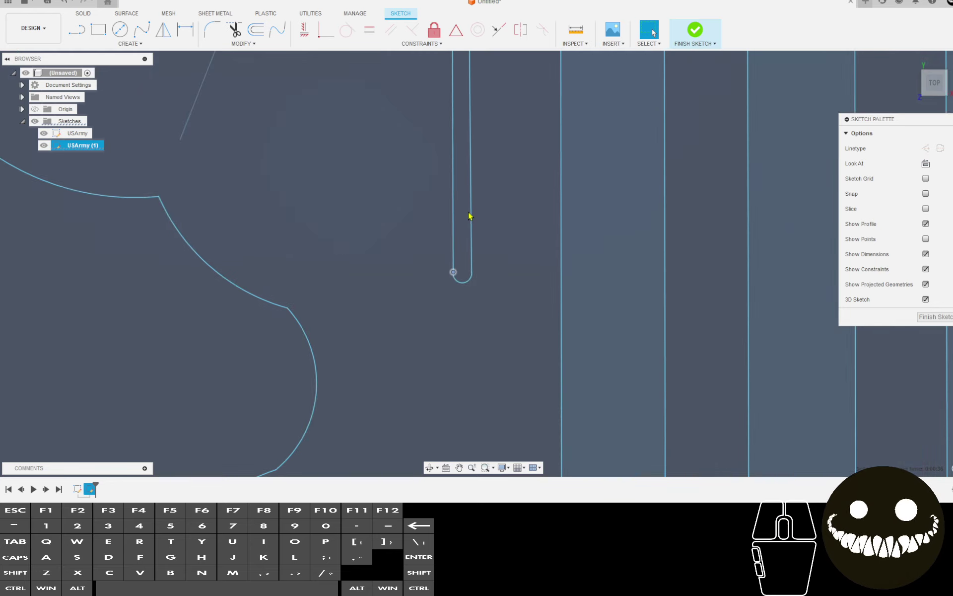
pyautogui.scroll(-6, 471, 216)
pyautogui.click(517, 177)
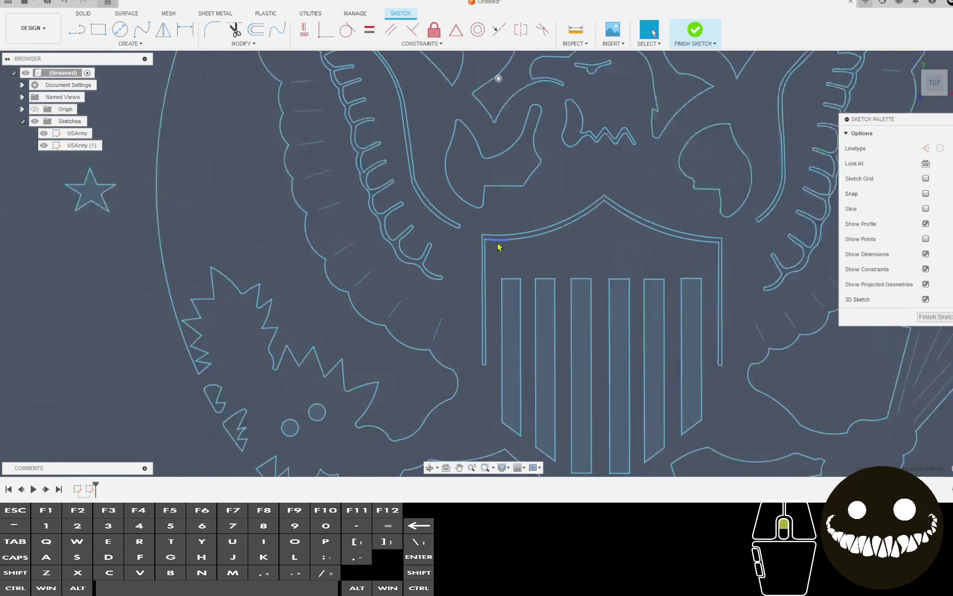
# Switch to the Manufacture workspace and regenerate all toolpaths of Setup1, including the one already up to date.
pyautogui.scroll(-1, 499, 246)
pyautogui.click(33, 28)
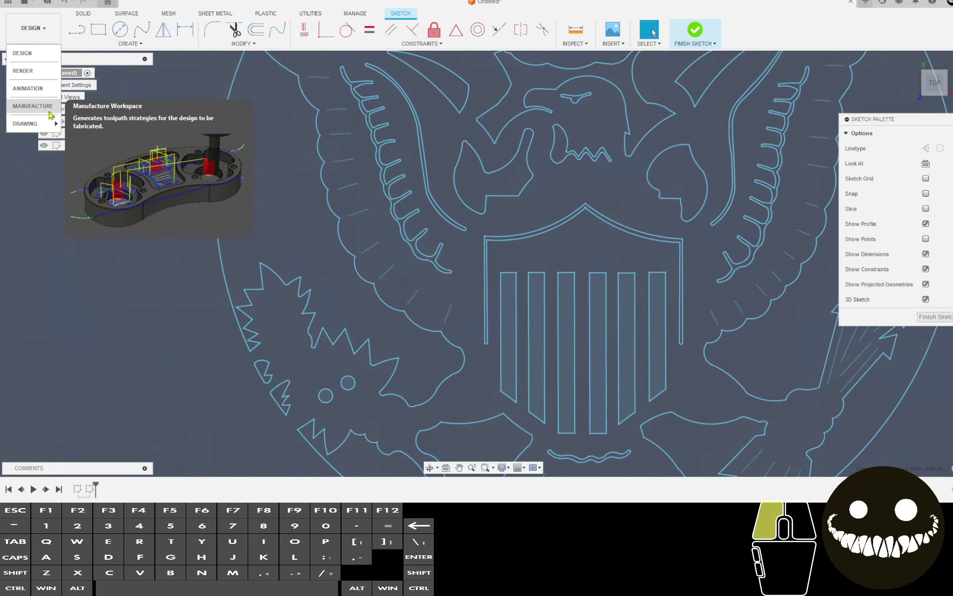
pyautogui.click(32, 106)
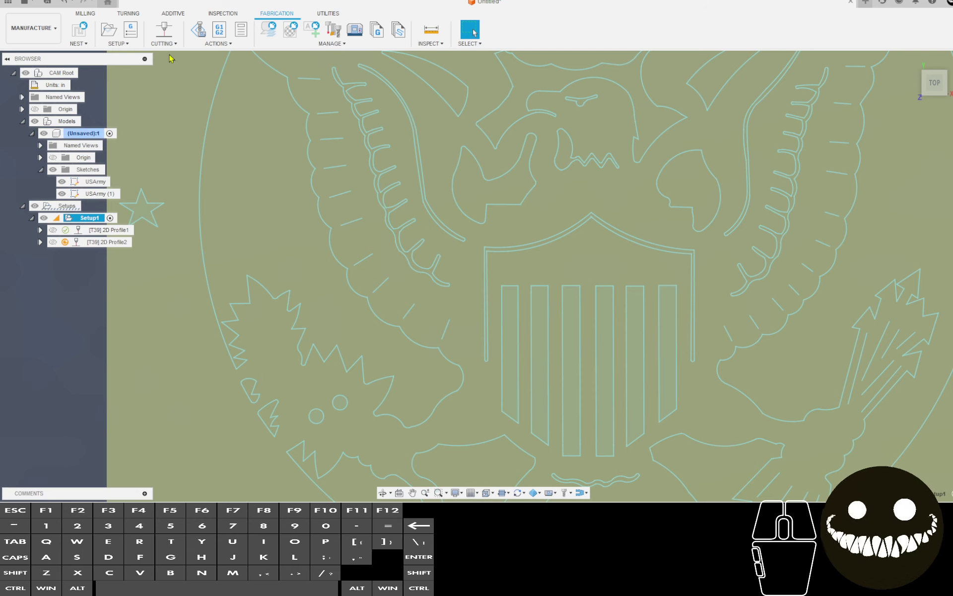
pyautogui.click(219, 44)
pyautogui.click(222, 62)
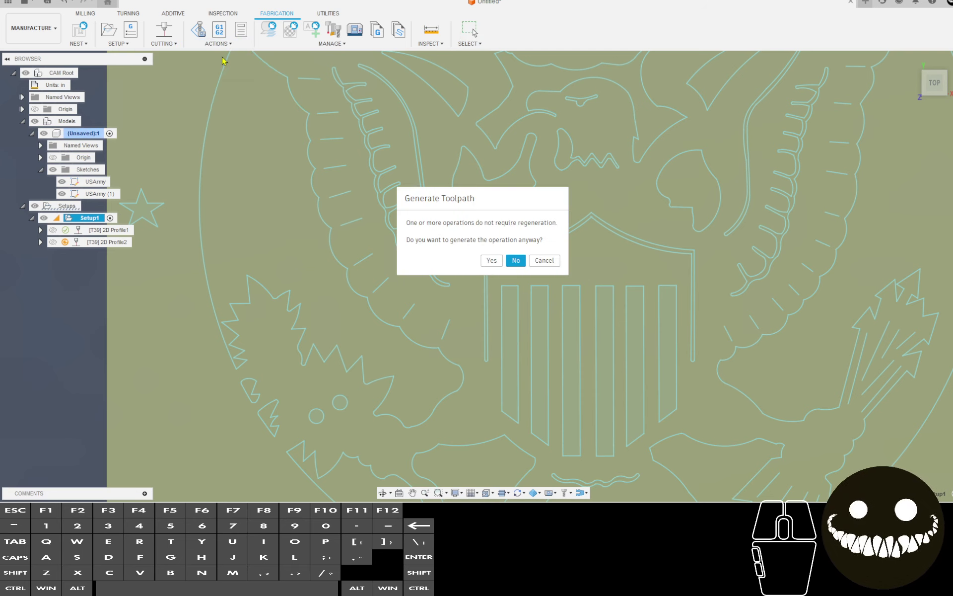
pyautogui.click(497, 264)
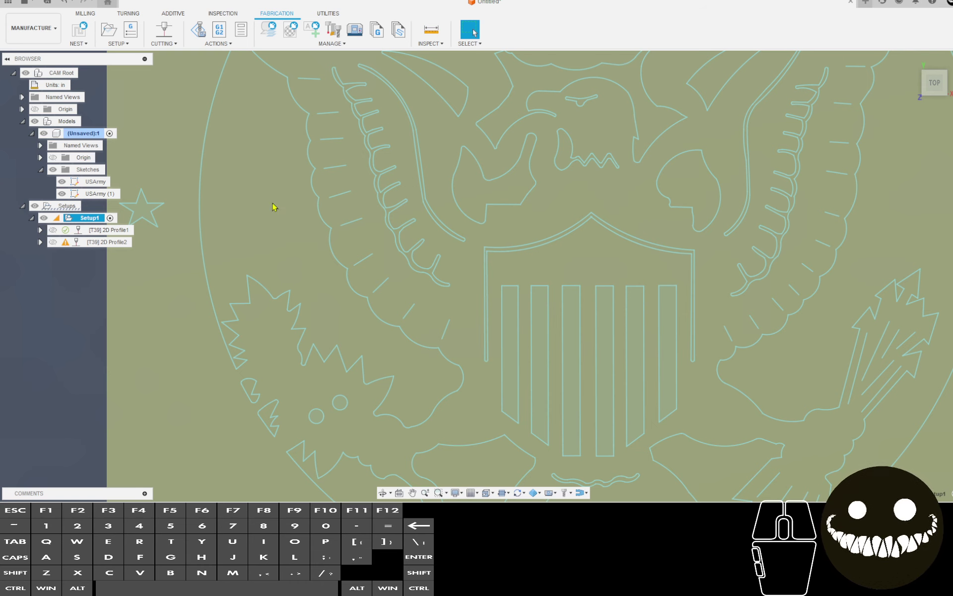
# Show the 2D Profile2 toolpath and examine its cuts around the feathers and the shield outline.
pyautogui.click(60, 246)
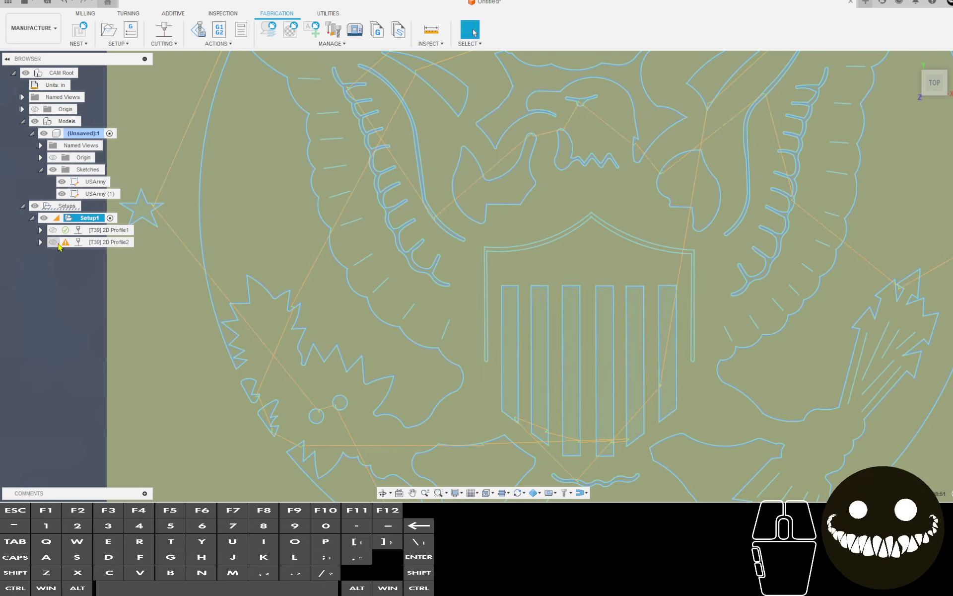
pyautogui.click(109, 242)
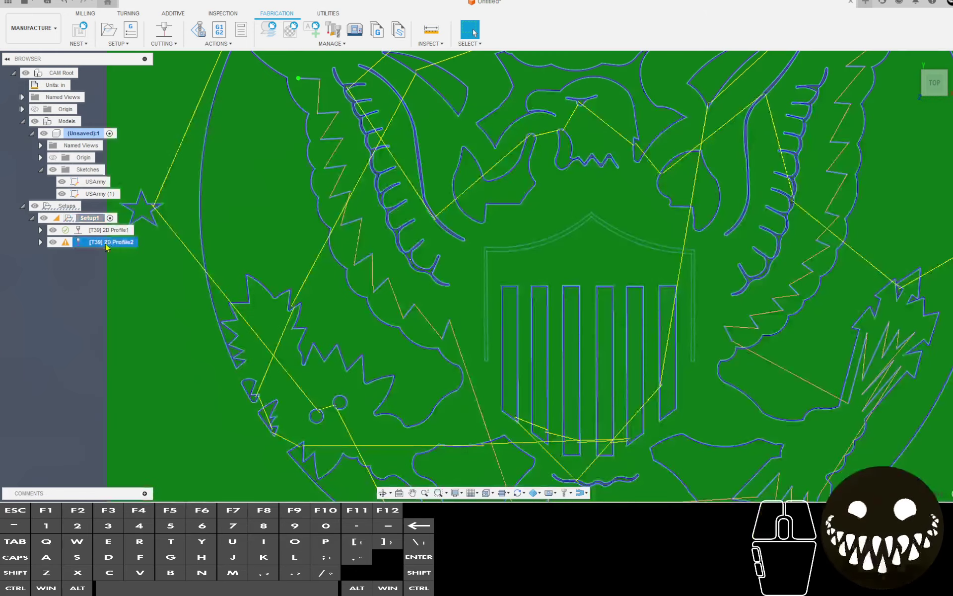
pyautogui.scroll(2, 201, 251)
pyautogui.scroll(-2, 643, 273)
pyautogui.scroll(6, 617, 273)
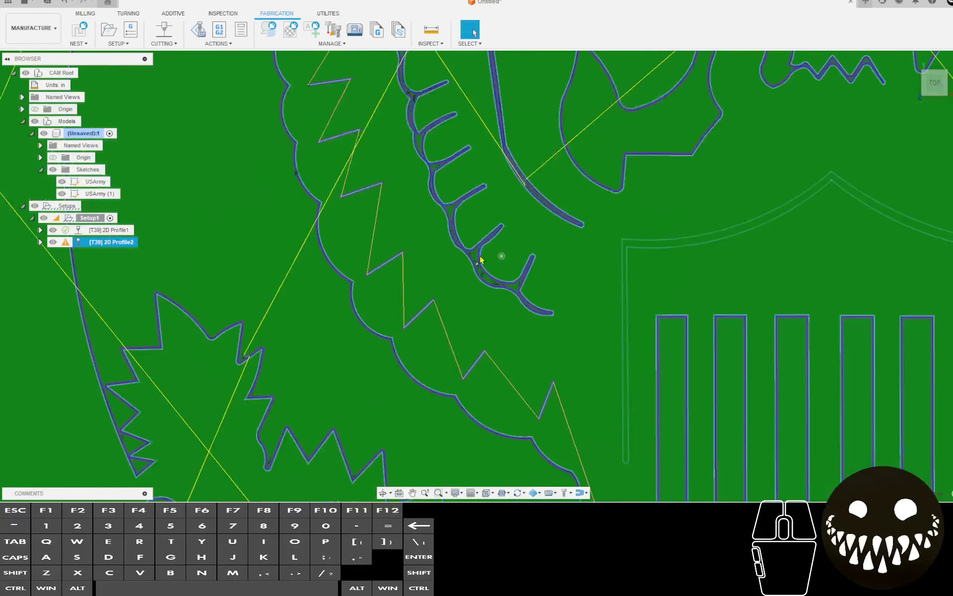
pyautogui.scroll(3, 478, 271)
pyautogui.scroll(-6, 185, 198)
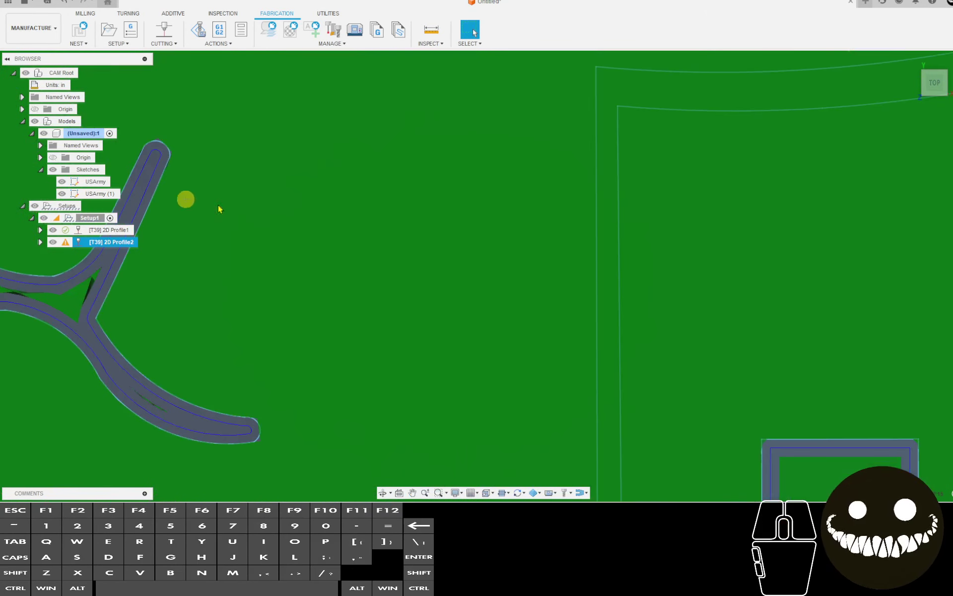
pyautogui.scroll(-5, 557, 236)
pyautogui.moveTo(556, 236); pyautogui.dragTo(405, 194, button='middle')
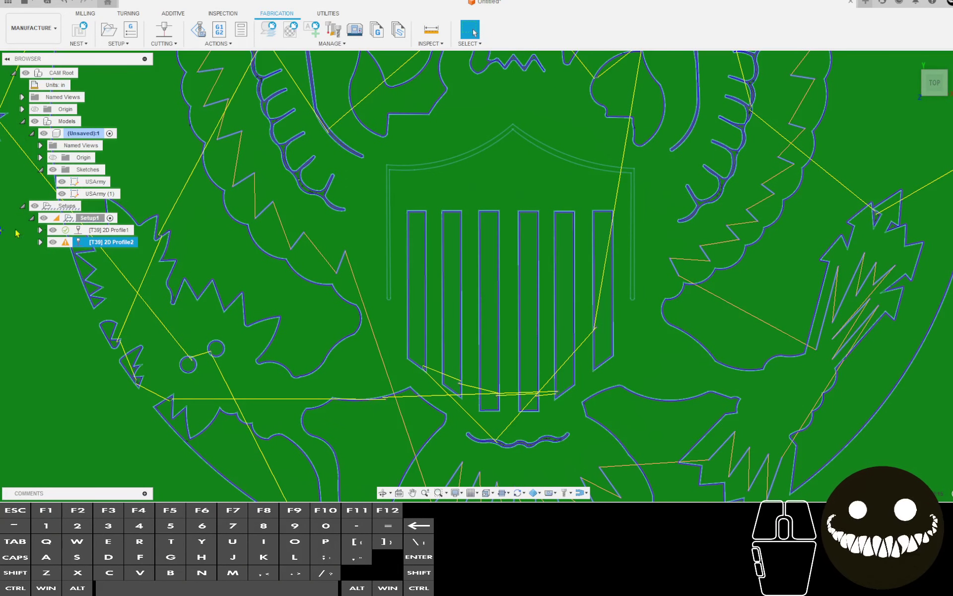
# Set the lead-in distance of 2D Profile2 to 0 in and check the lead-in at the shield's peak.
pyautogui.rightClick(117, 245)
pyautogui.click(904, 134)
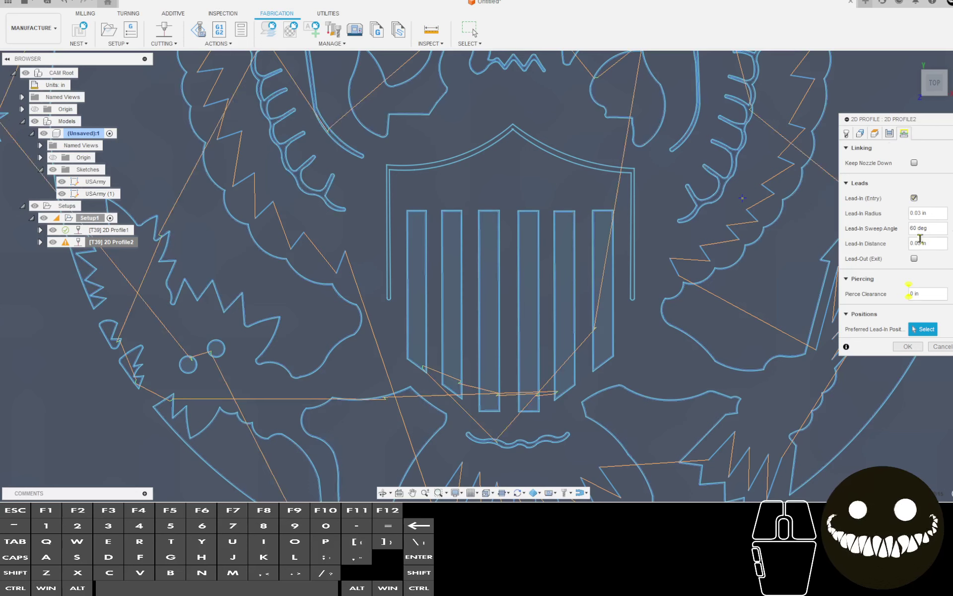
pyautogui.moveTo(928, 244); pyautogui.dragTo(900, 243)
pyautogui.write('0')
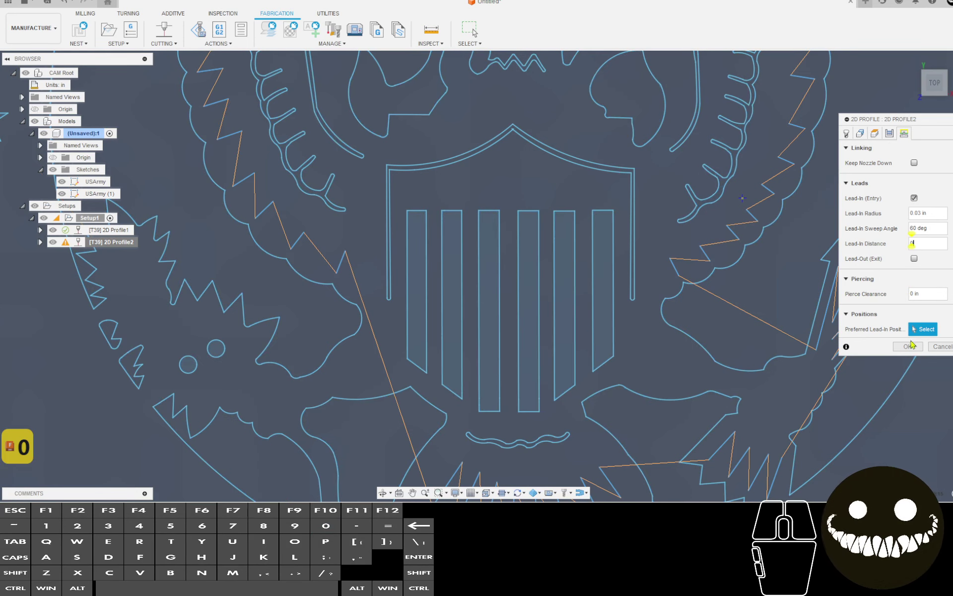
pyautogui.click(908, 346)
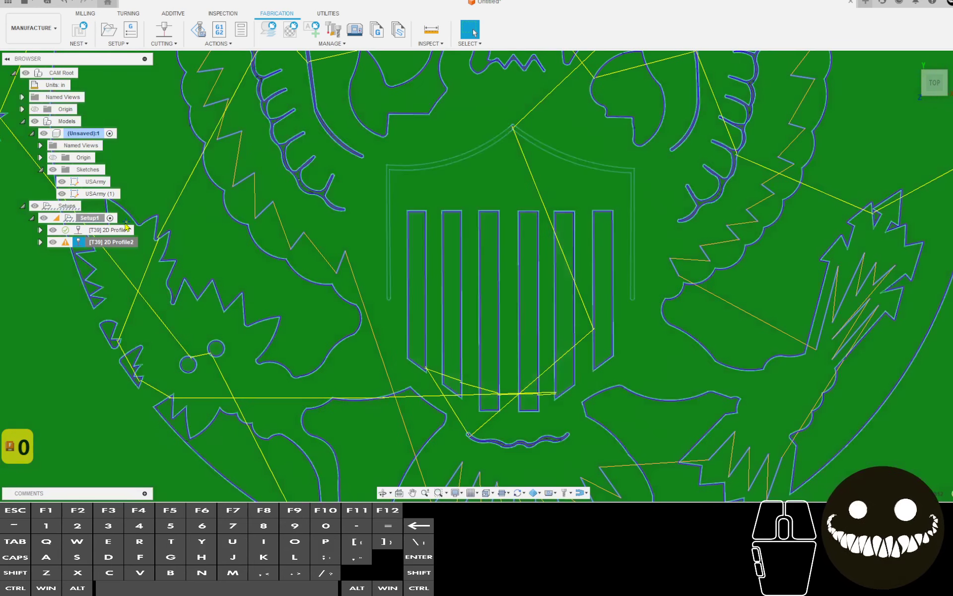
pyautogui.scroll(10, 487, 153)
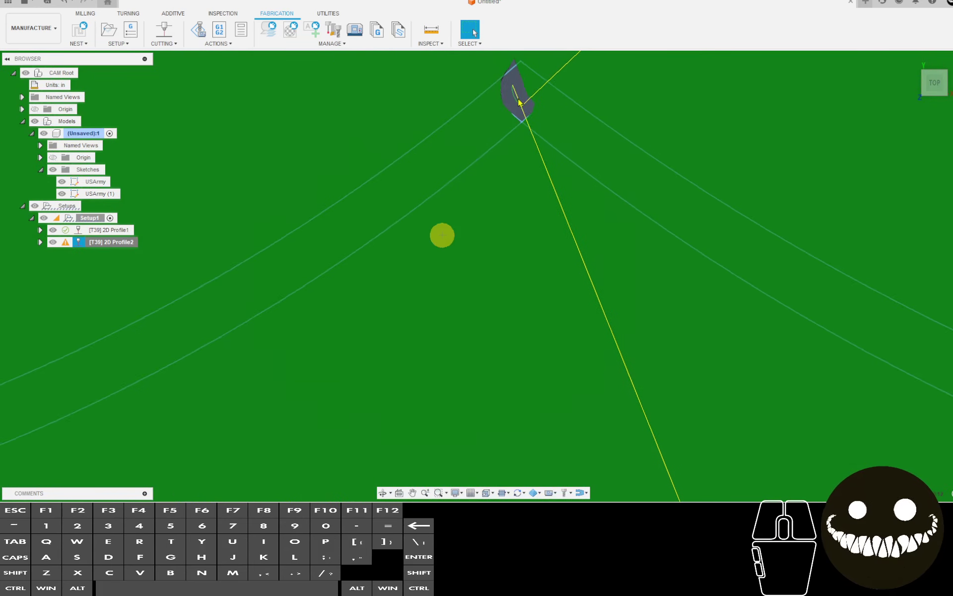
pyautogui.scroll(8, 526, 112)
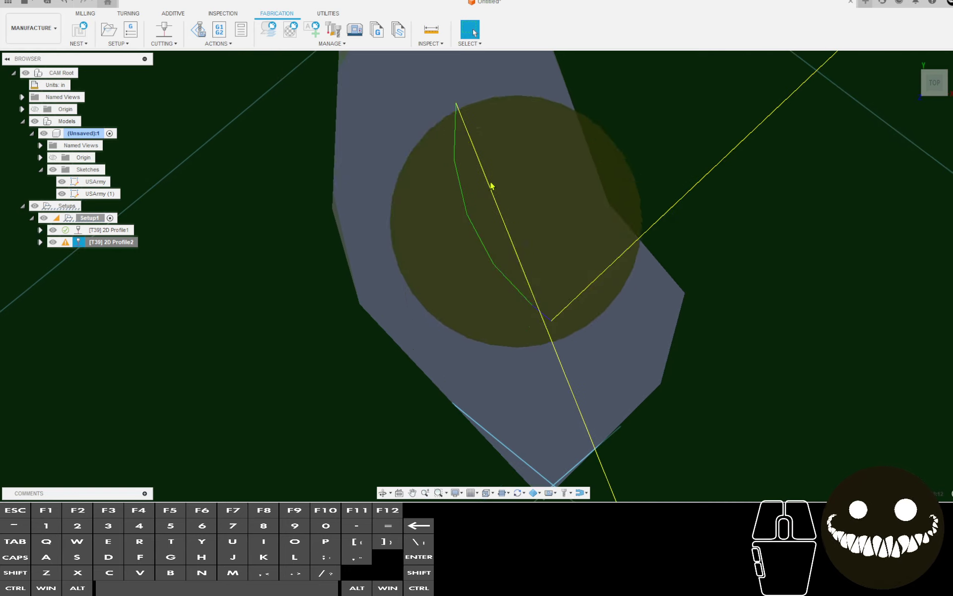
# Set the lead-in radius of 2D Profile2 to 0 and its lead-in distance to .02 in.
pyautogui.rightClick(85, 244)
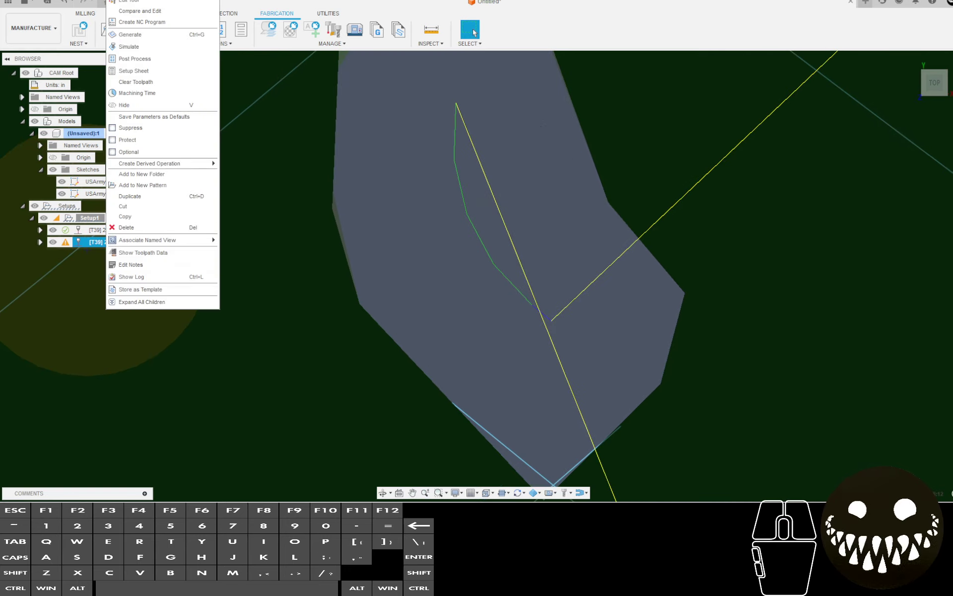
pyautogui.press('Escape')
pyautogui.click(904, 134)
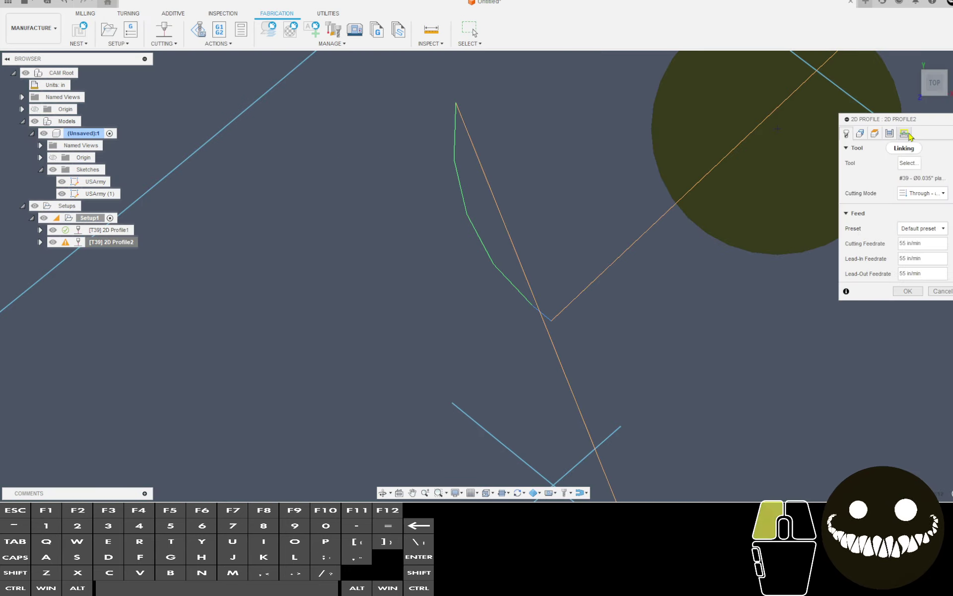
pyautogui.click(919, 212)
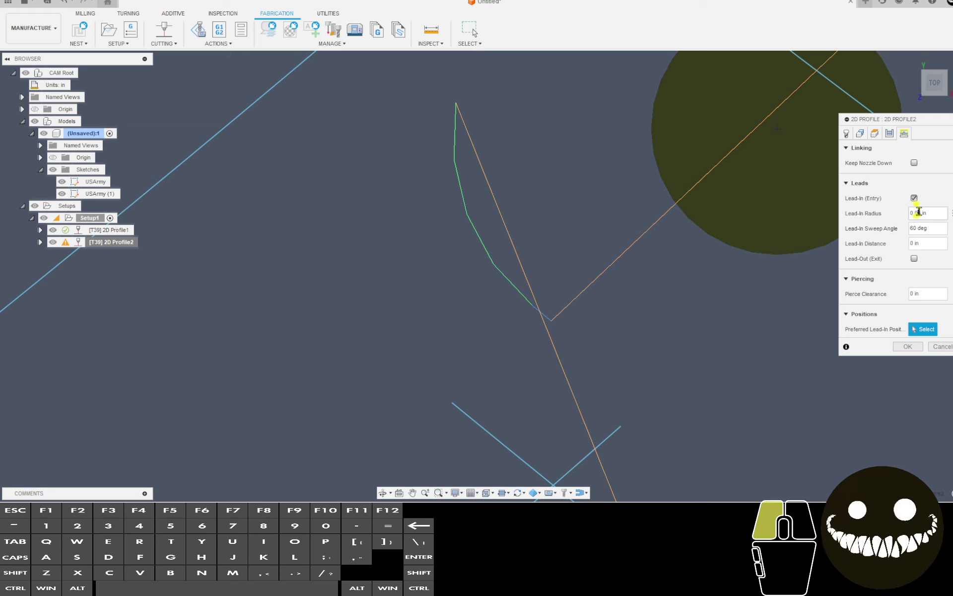
pyautogui.doubleClick(922, 213)
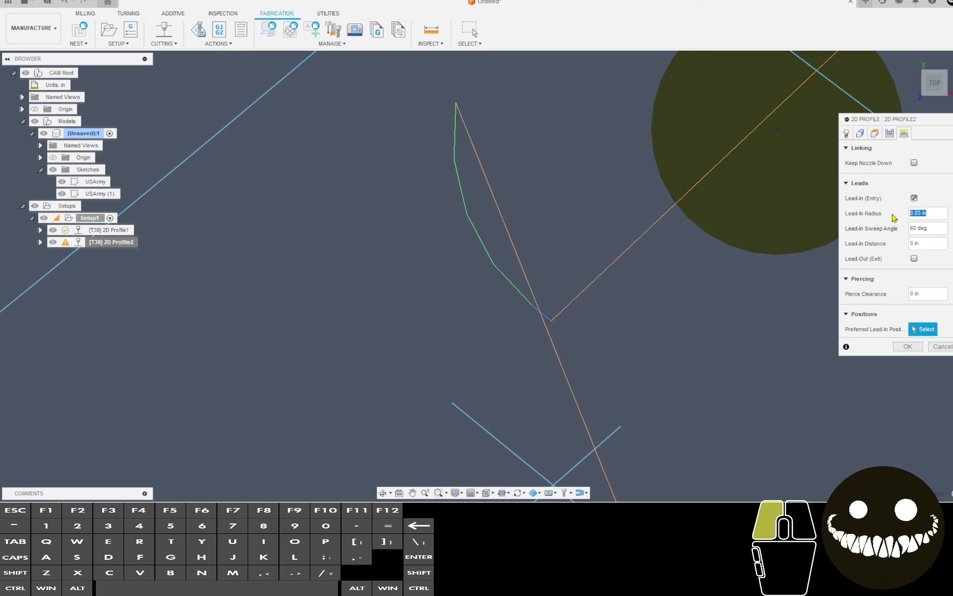
pyautogui.write('0')
pyautogui.click(921, 243)
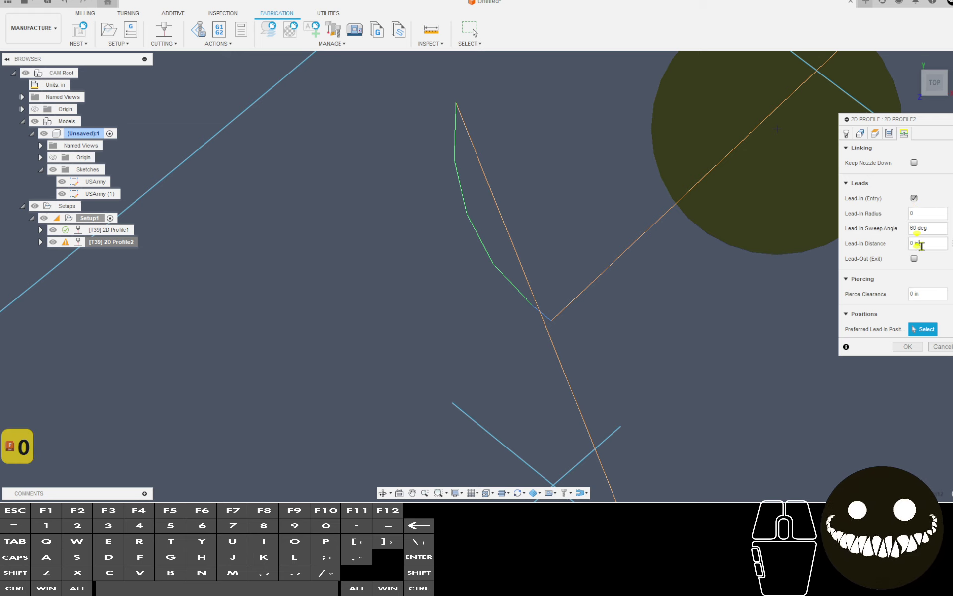
pyautogui.moveTo(921, 243); pyautogui.dragTo(901, 243)
pyautogui.write('.02')
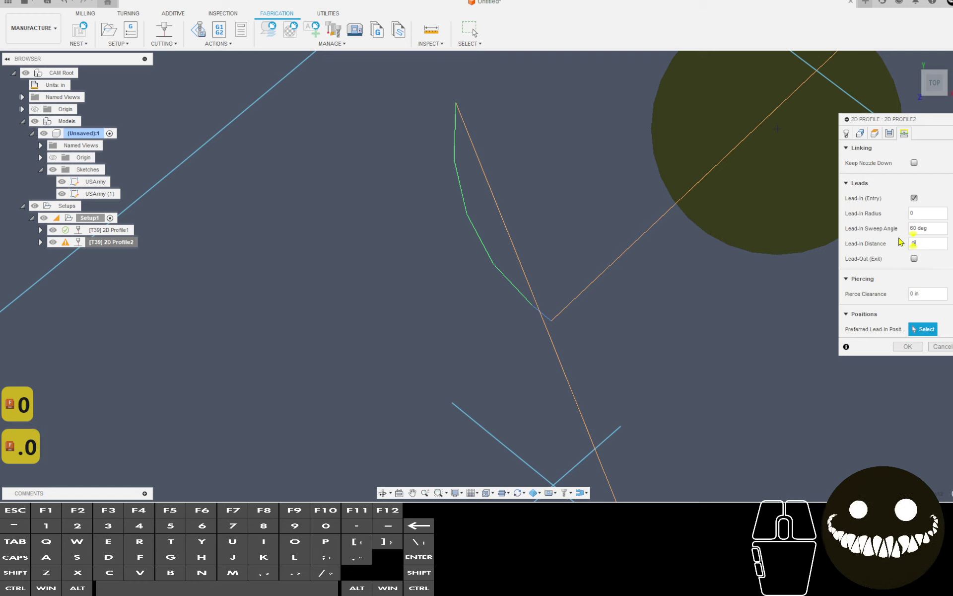
pyautogui.click(909, 348)
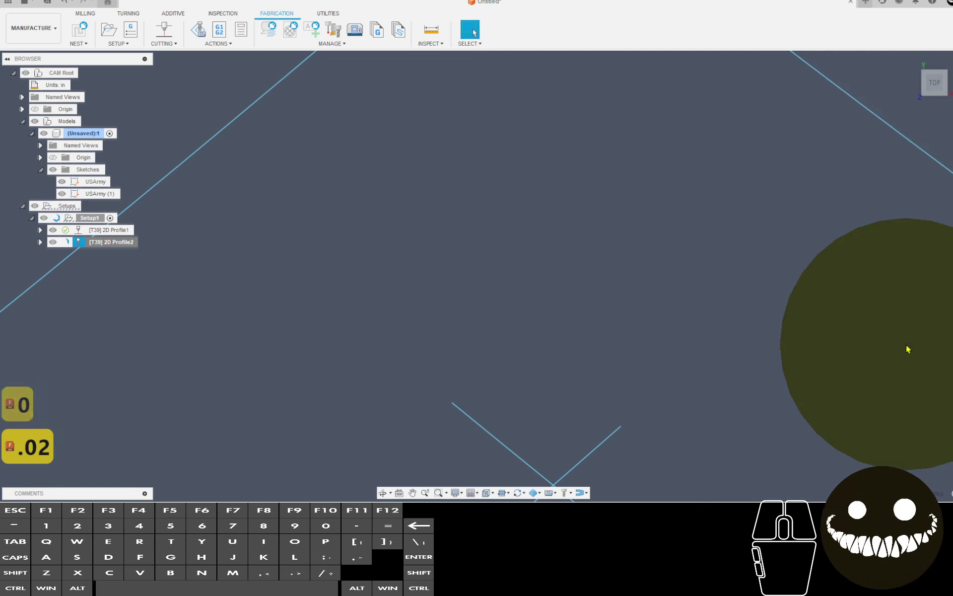
# Examine the recalculated 2D Profile2 toolpath between the two outlines at the shield's peak.
pyautogui.scroll(-4, 565, 219)
pyautogui.scroll(8, 564, 203)
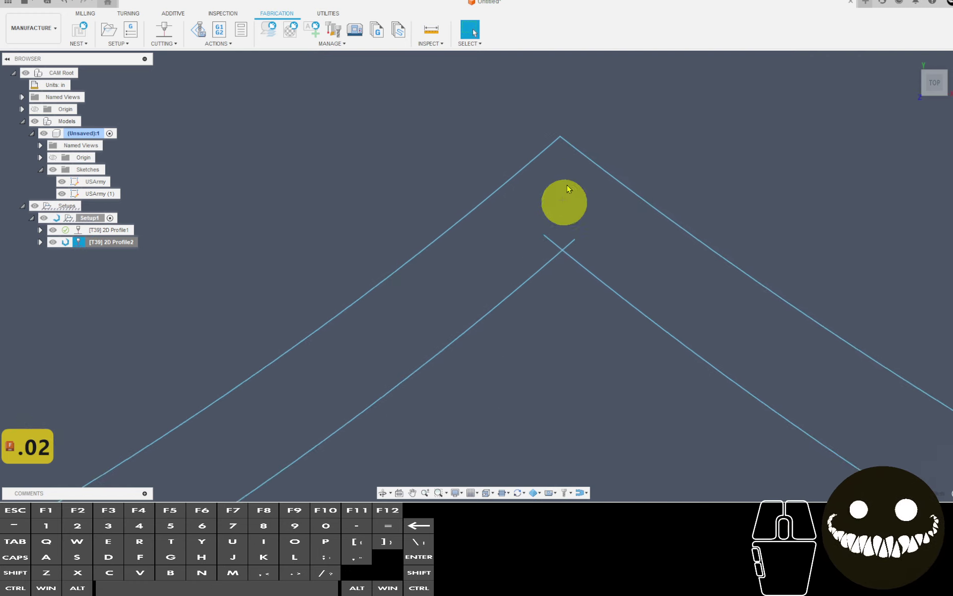
pyautogui.scroll(-3, 560, 187)
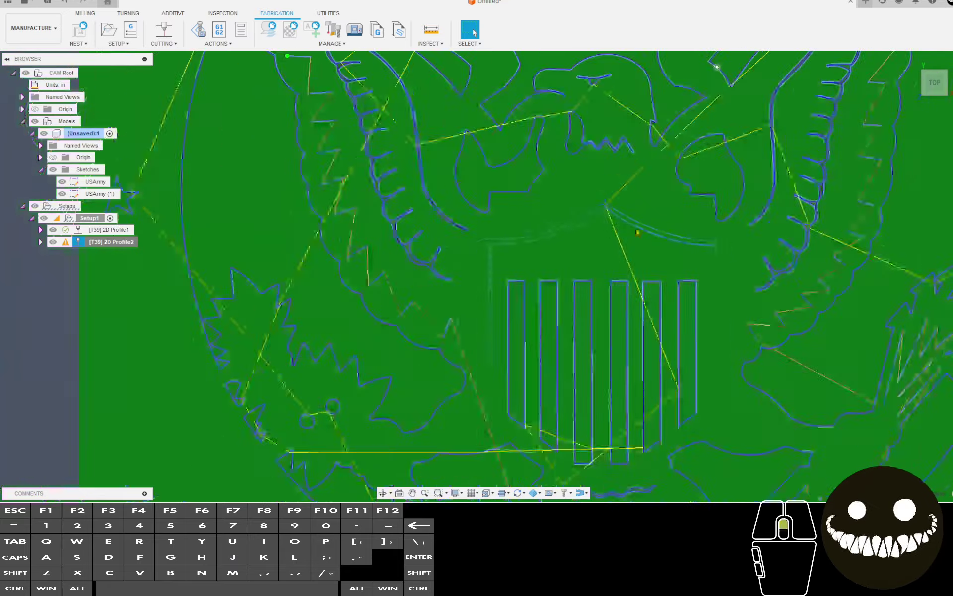
pyautogui.scroll(10, 615, 209)
pyautogui.scroll(6, 610, 187)
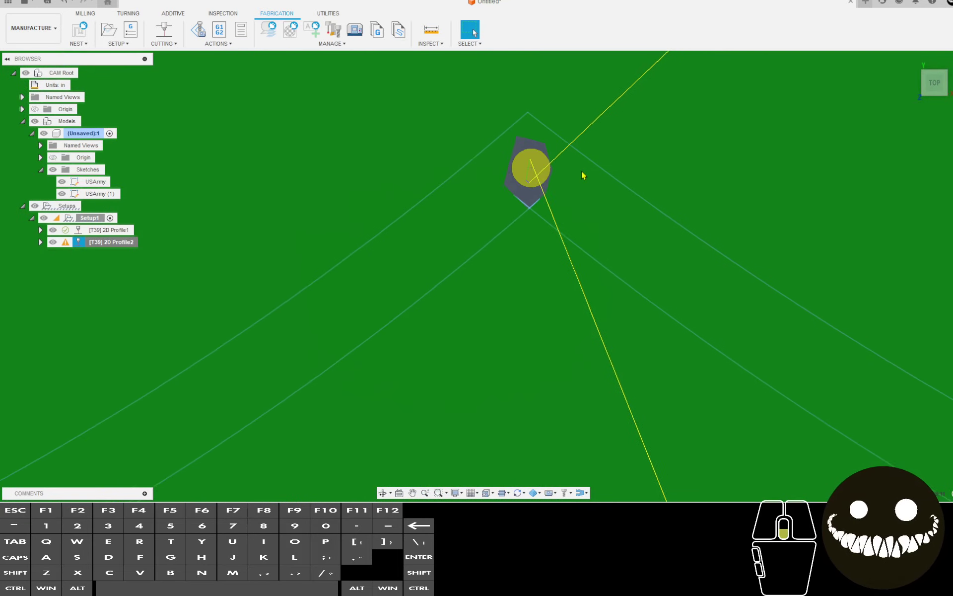
pyautogui.moveTo(406, 243)
pyautogui.mouseDown()
pyautogui.moveTo(409, 222)
pyautogui.moveTo(389, 236)
pyautogui.moveTo(341, 244)
pyautogui.mouseUp()
pyautogui.scroll(-10, 342, 243)
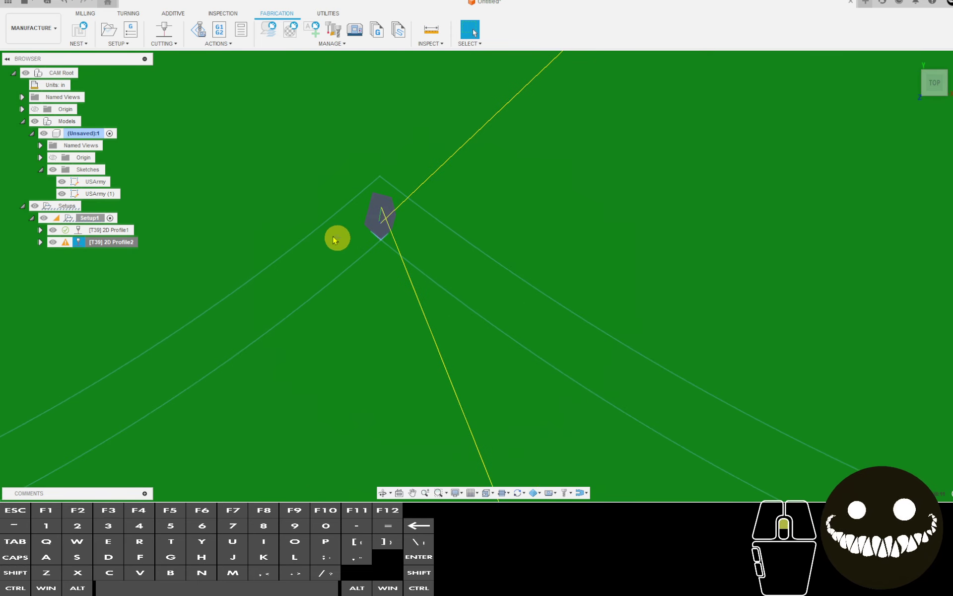
pyautogui.scroll(-3, 331, 234)
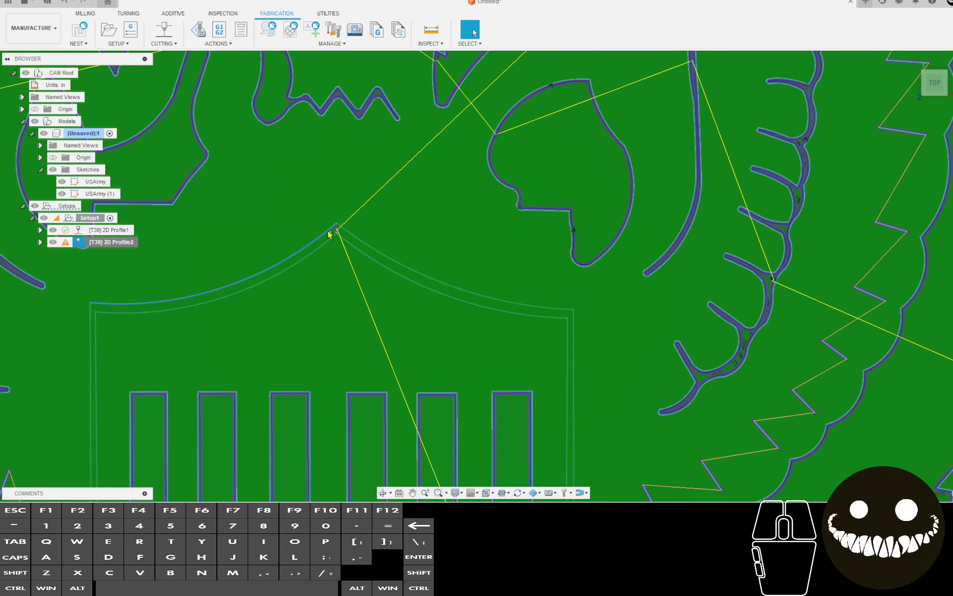
# Switch to the Design workspace and open the USArmy (1) sketch with the shield outline for editing.
pyautogui.click(31, 28)
pyautogui.click(30, 54)
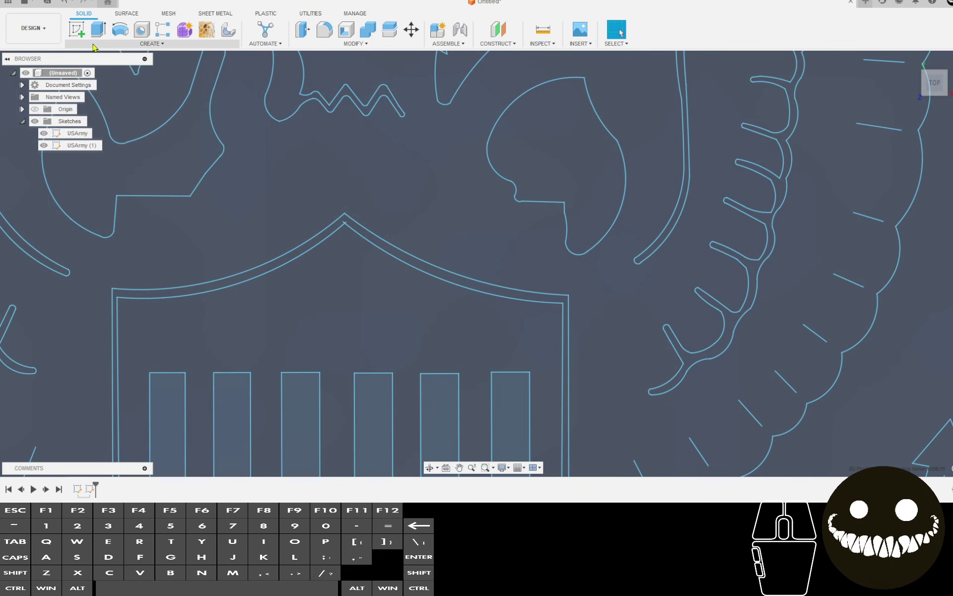
pyautogui.rightClick(348, 231)
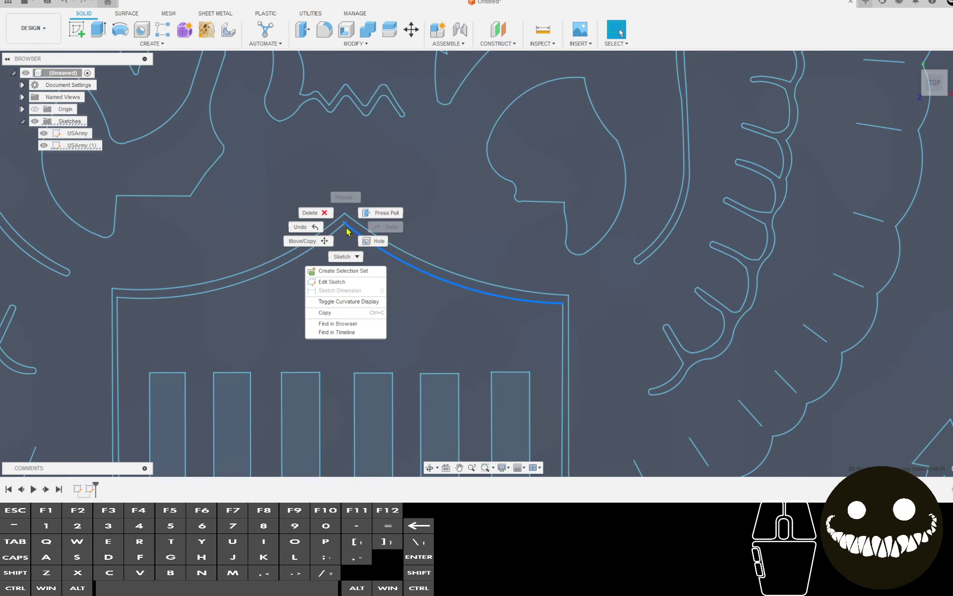
pyautogui.click(359, 280)
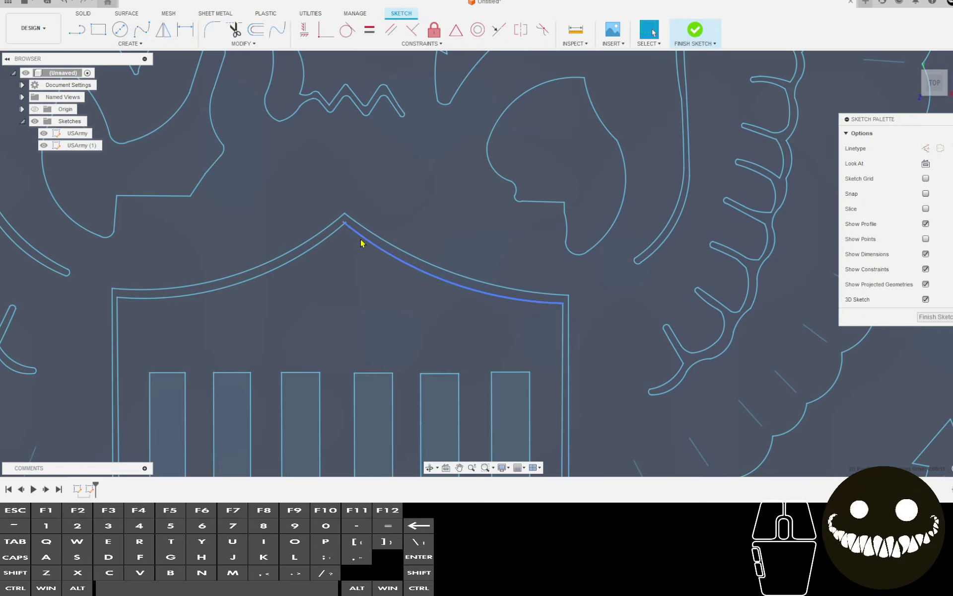
# Move the shield's inner peak point slightly down, away from the outer peak, and finish the sketch.
pyautogui.scroll(6, 363, 245)
pyautogui.moveTo(350, 217); pyautogui.dragTo(337, 195)
pyautogui.click(342, 197)
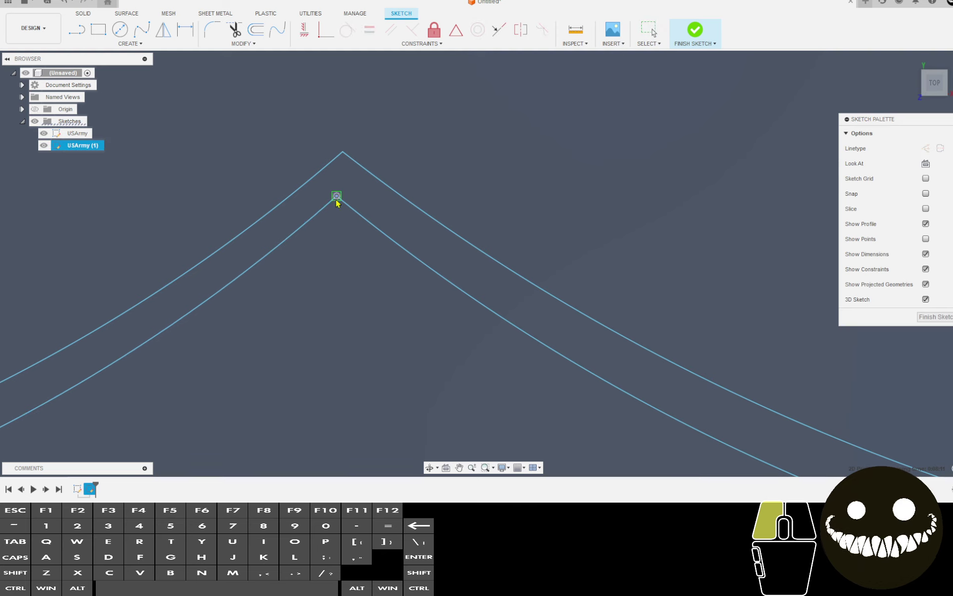
pyautogui.scroll(2, 342, 206)
pyautogui.click(346, 209)
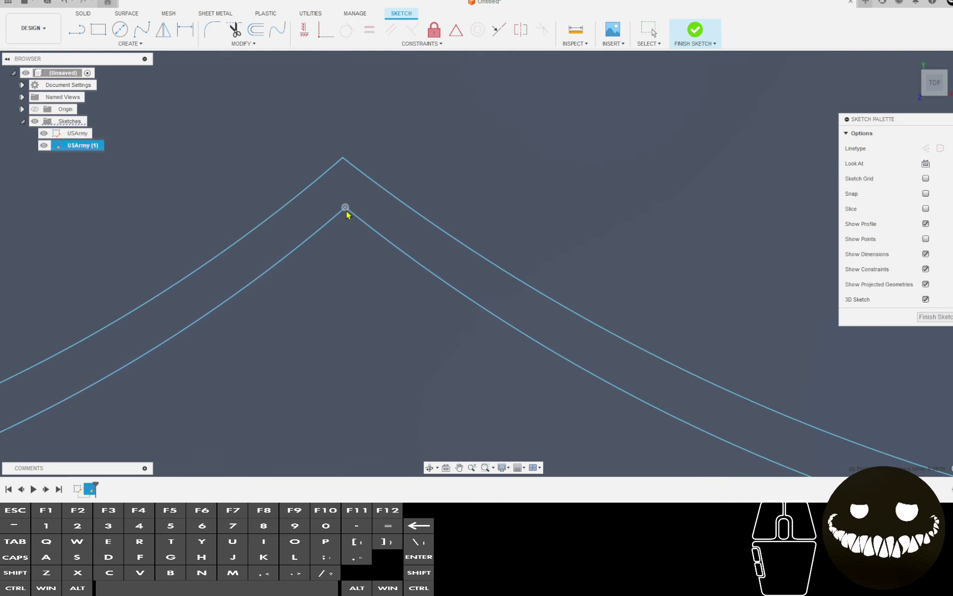
pyautogui.scroll(-5, 347, 206)
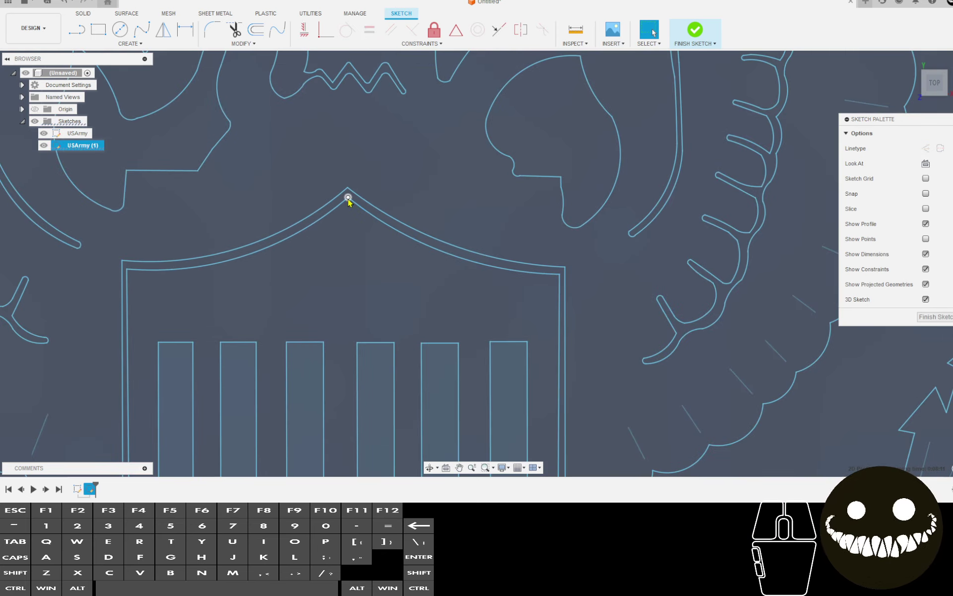
pyautogui.moveTo(348, 200); pyautogui.dragTo(347, 206)
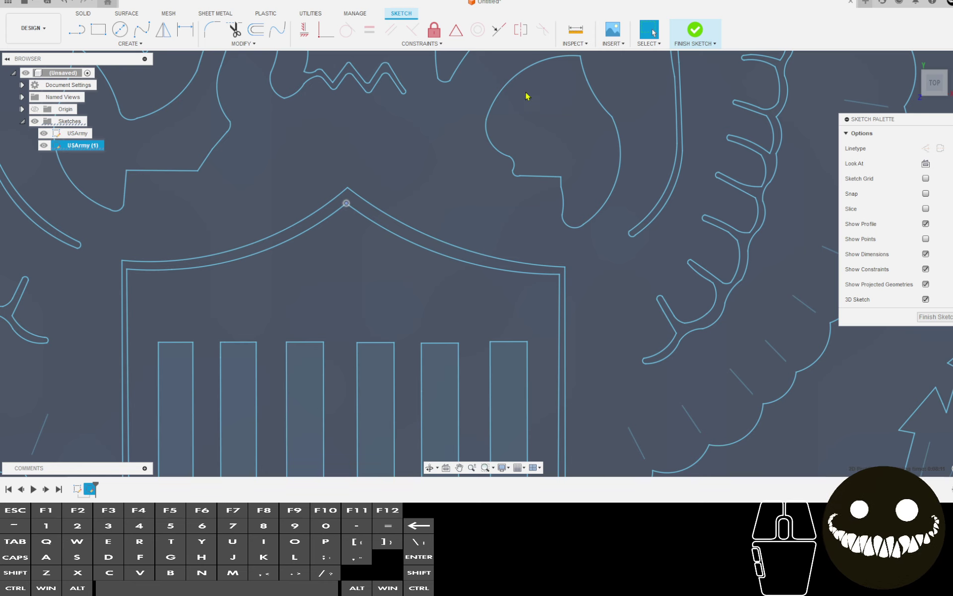
pyautogui.click(695, 30)
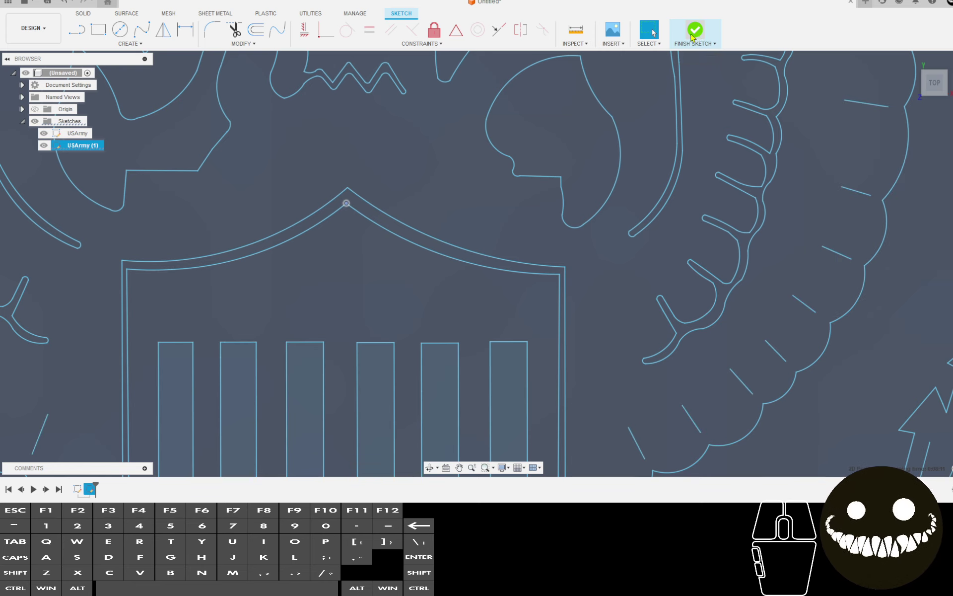
# Return to the Manufacture workspace and regenerate only the out-of-date toolpaths of Setup1.
pyautogui.click(34, 27)
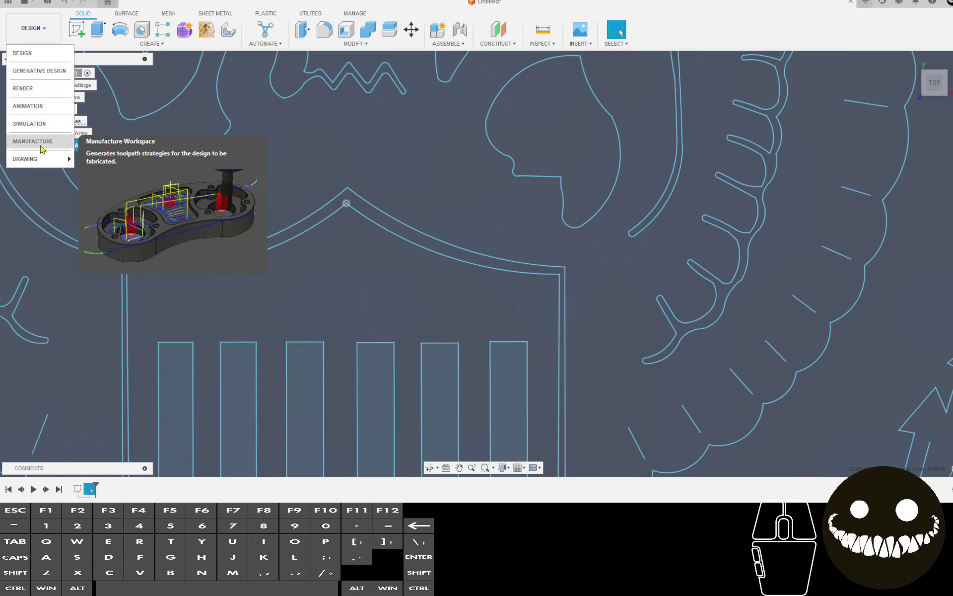
pyautogui.click(60, 141)
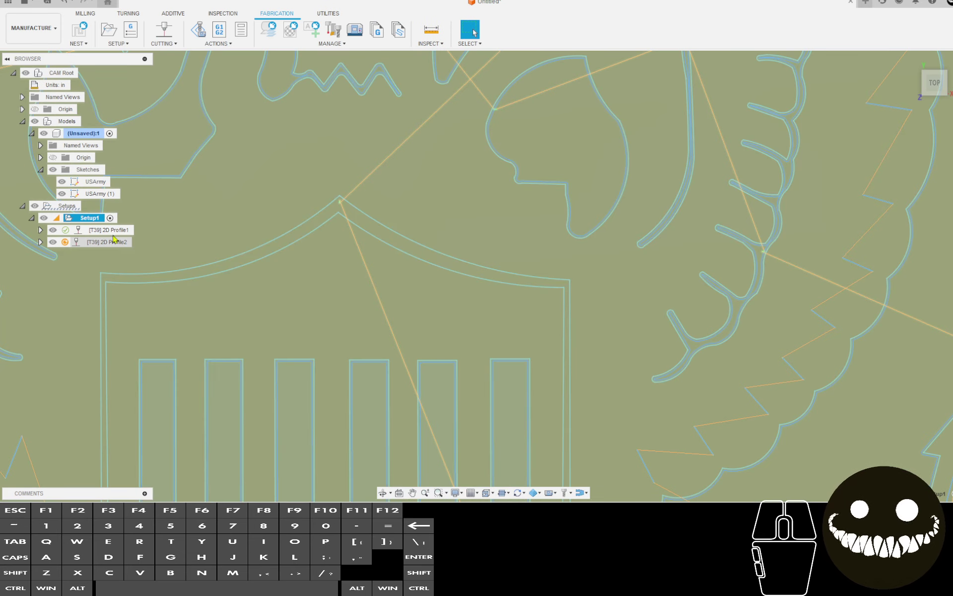
pyautogui.click(226, 46)
pyautogui.click(222, 60)
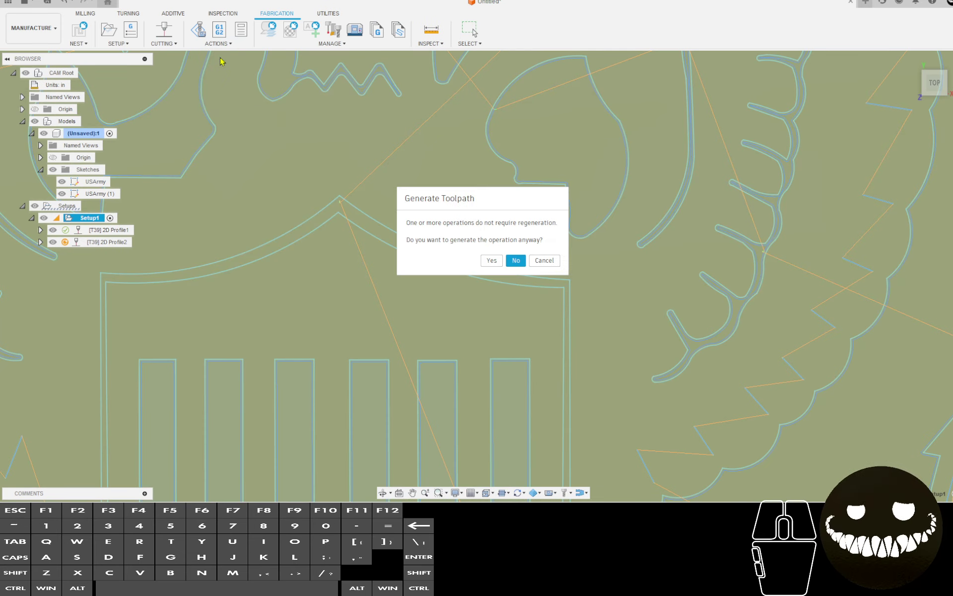
pyautogui.click(515, 261)
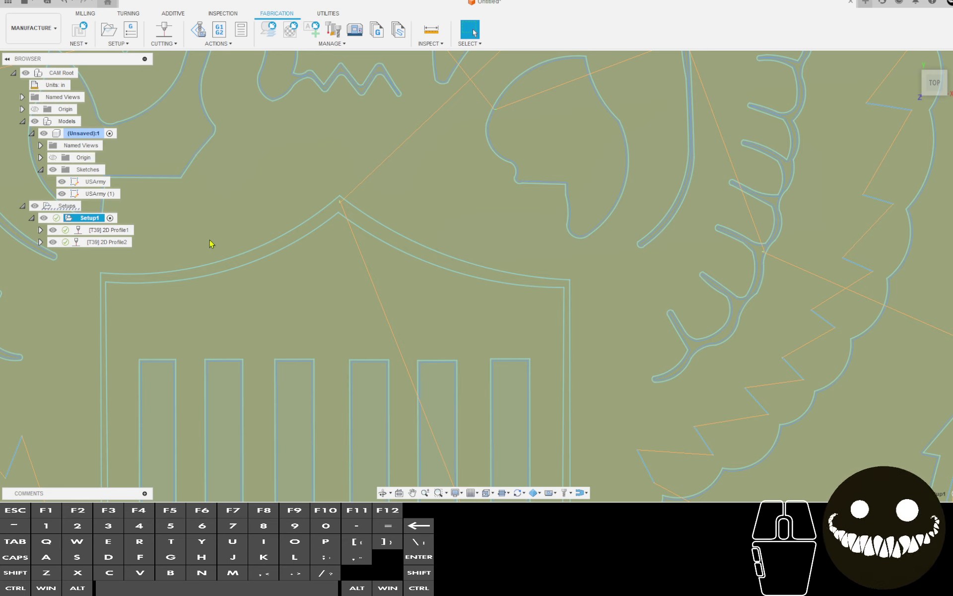
# Show the regenerated 2D Profile2 toolpath and check its cuts along the shield outline and the rest of the emblem.
pyautogui.click(107, 244)
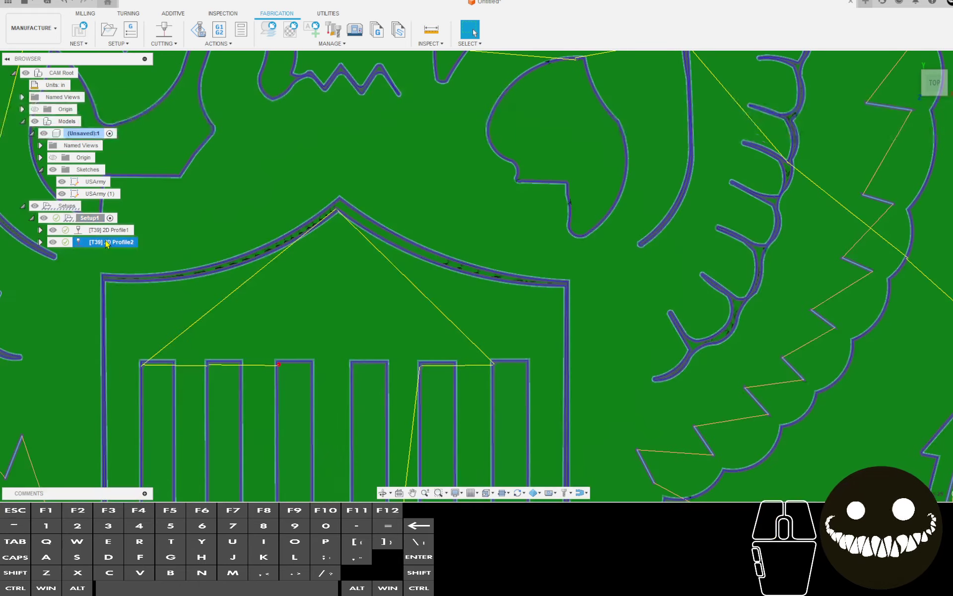
pyautogui.scroll(-6, 251, 202)
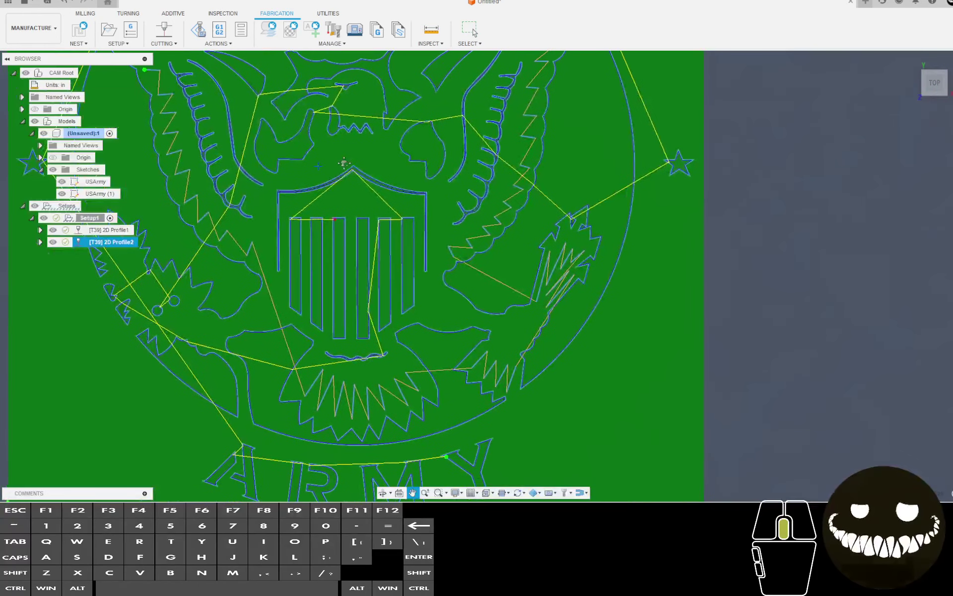
pyautogui.scroll(2, 346, 167)
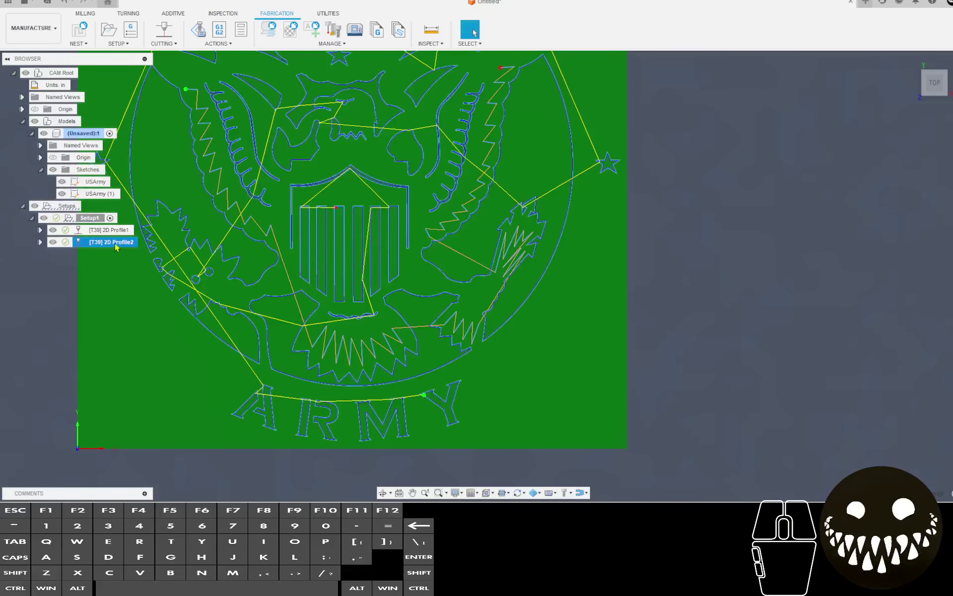
# Simulate the complete Setup1 with both 2D profile operations and play the cutting through on the stock.
pyautogui.click(100, 220)
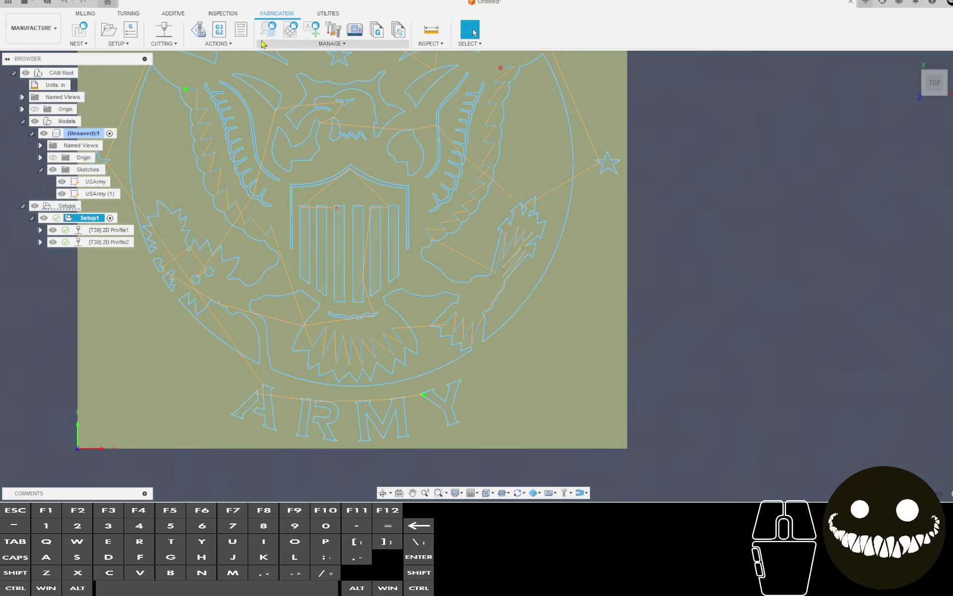
pyautogui.click(198, 34)
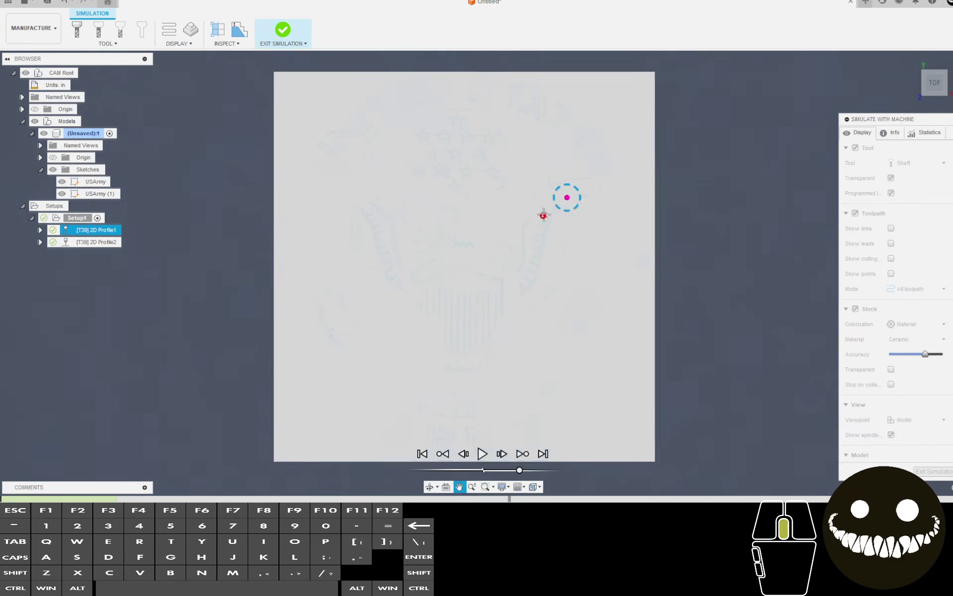
pyautogui.click(481, 454)
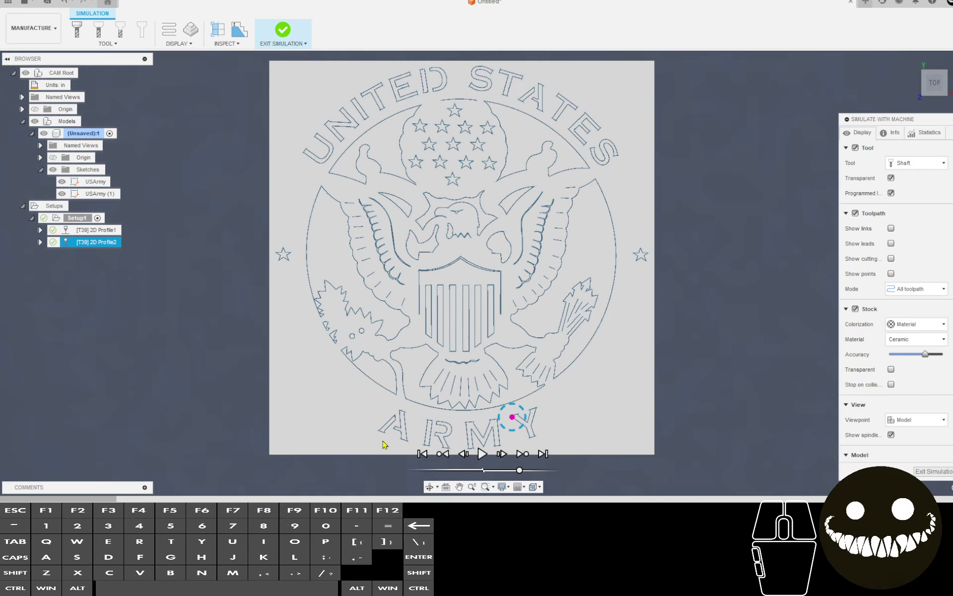
# Inspect the simulated cuts around the UNITED STATES lettering and the stars up close, and end the Setup1 simulation.
pyautogui.keyDown('shift'); pyautogui.moveTo(397, 422); pyautogui.dragTo(565, 297, button='middle'); pyautogui.keyUp('shift')
pyautogui.scroll(8, 565, 296)
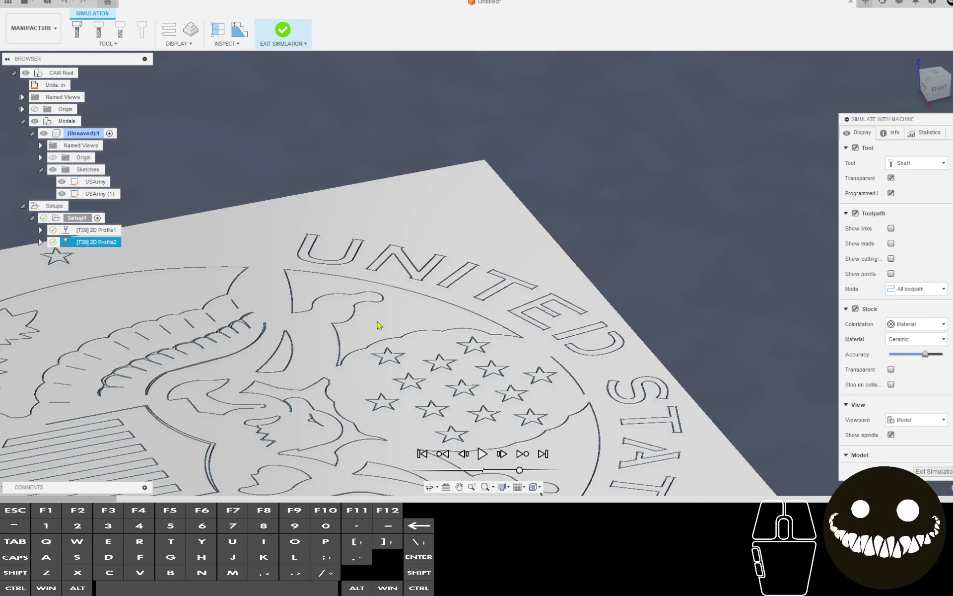
pyautogui.click(282, 31)
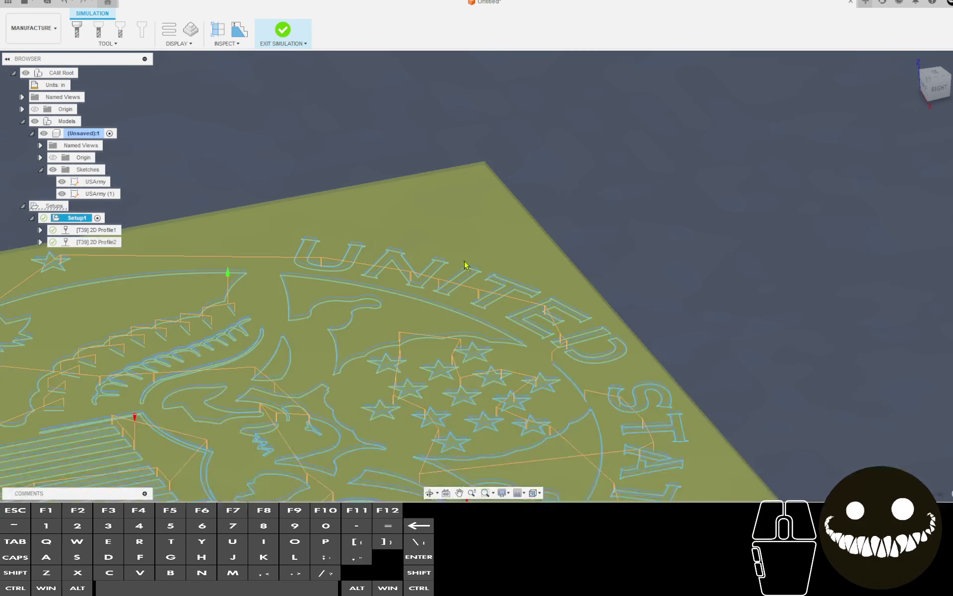
# Simulate only the 2D Profile2 operation and play its cutting around the shield.
pyautogui.click(111, 240)
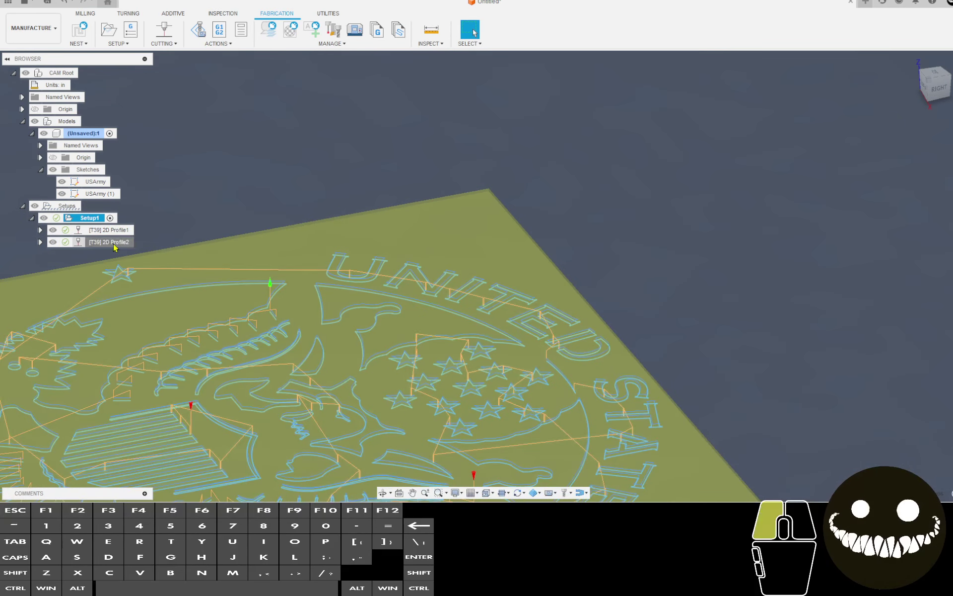
pyautogui.click(198, 31)
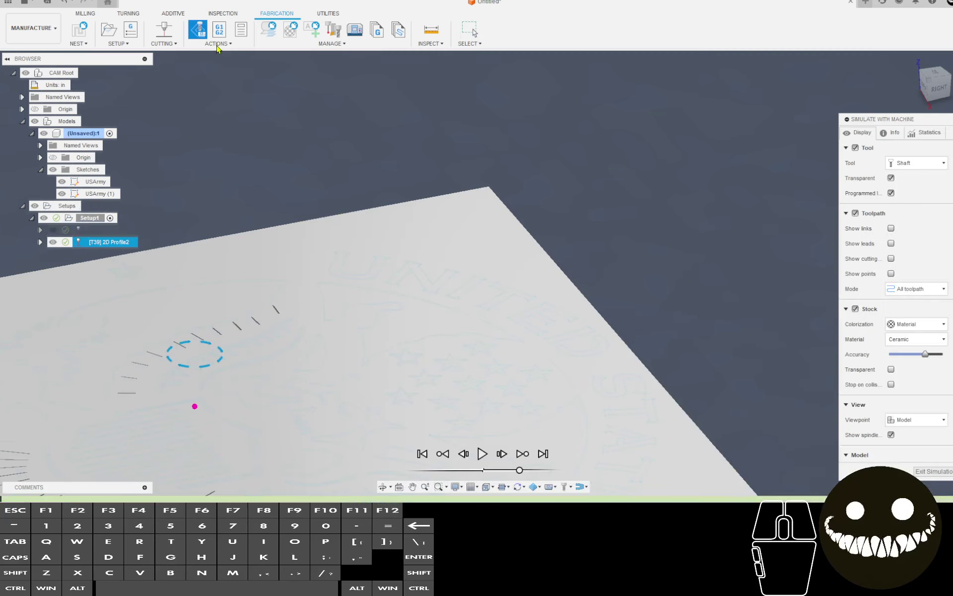
pyautogui.scroll(-5, 348, 213)
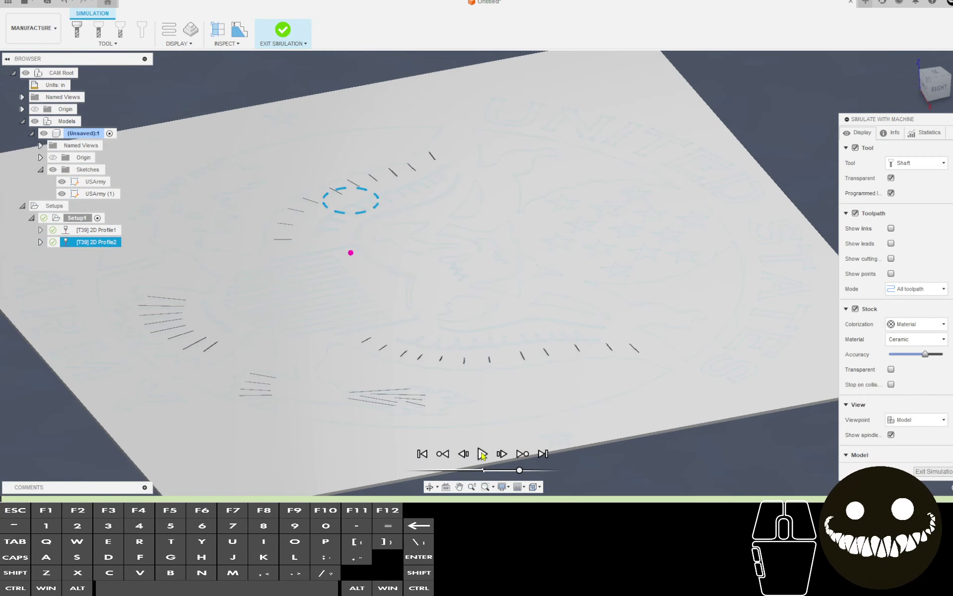
pyautogui.click(483, 455)
pyautogui.scroll(5, 492, 462)
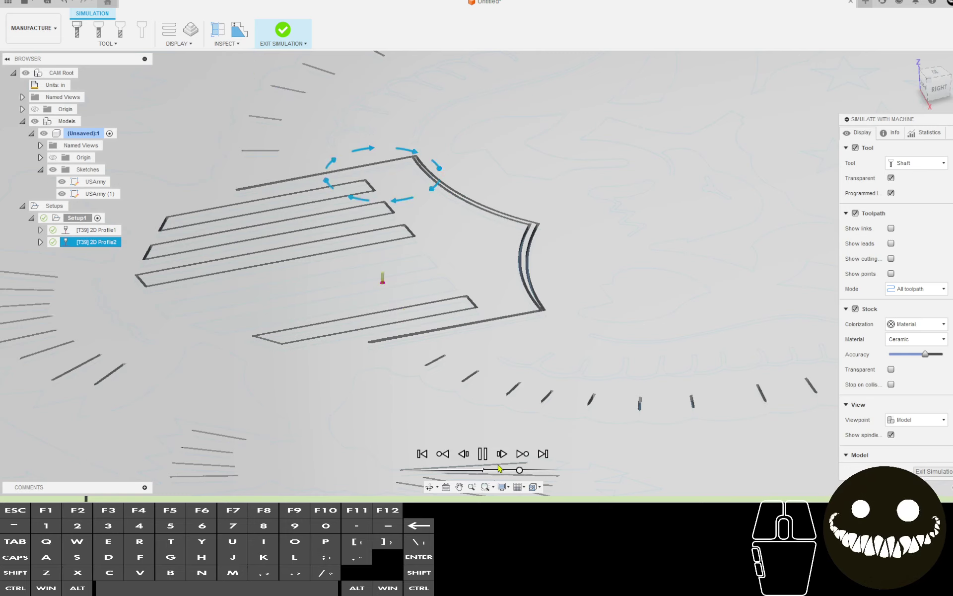
# Slow down the simulation playback and follow the cuts along the tail feathers, the leafy branch and the adjoining wing.
pyautogui.moveTo(520, 469); pyautogui.dragTo(512, 469)
pyautogui.moveTo(357, 368)
pyautogui.mouseDown(button='middle')
pyautogui.moveTo(443, 150)
pyautogui.moveTo(472, 220)
pyautogui.moveTo(540, 292)
pyautogui.moveTo(496, 254)
pyautogui.mouseUp(button='middle')
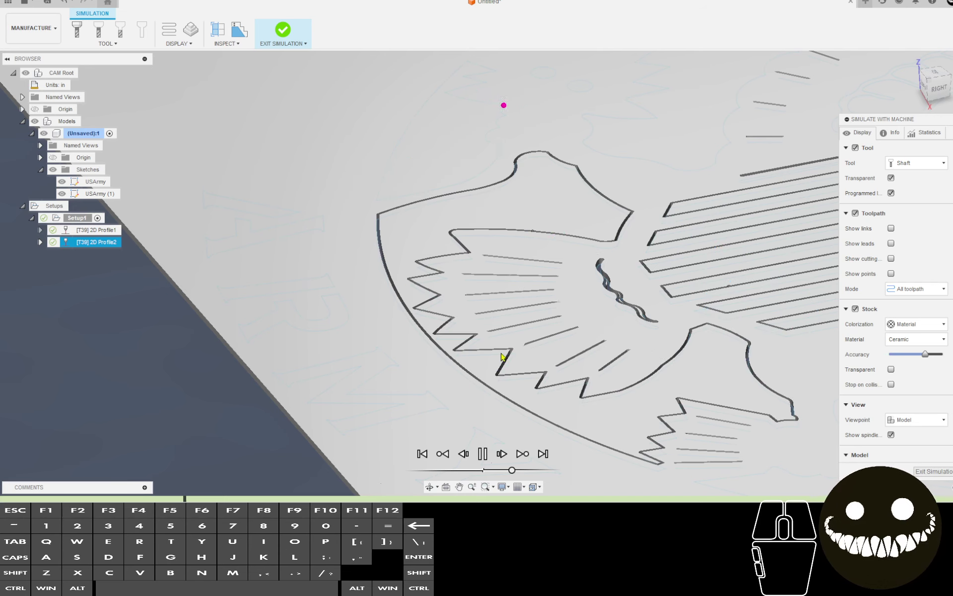
pyautogui.moveTo(468, 308); pyautogui.dragTo(455, 376, button='middle')
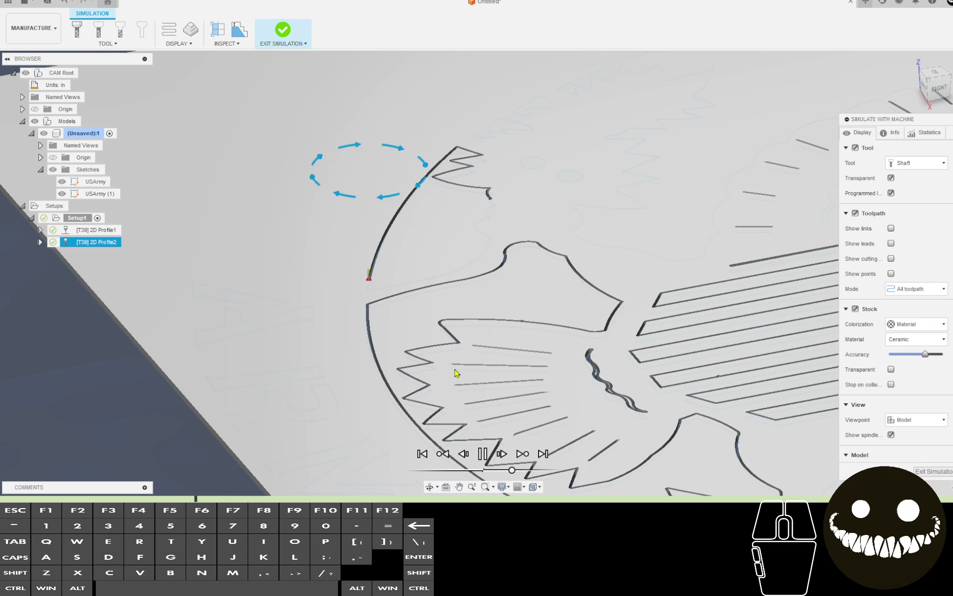
pyautogui.moveTo(457, 367); pyautogui.dragTo(398, 411, button='middle')
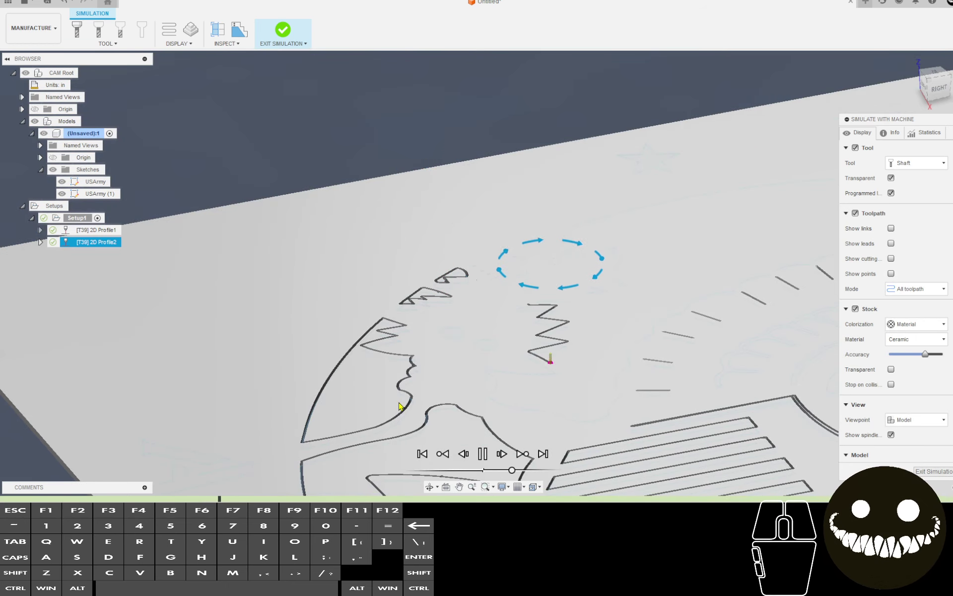
pyautogui.moveTo(612, 344); pyautogui.dragTo(496, 390, button='middle')
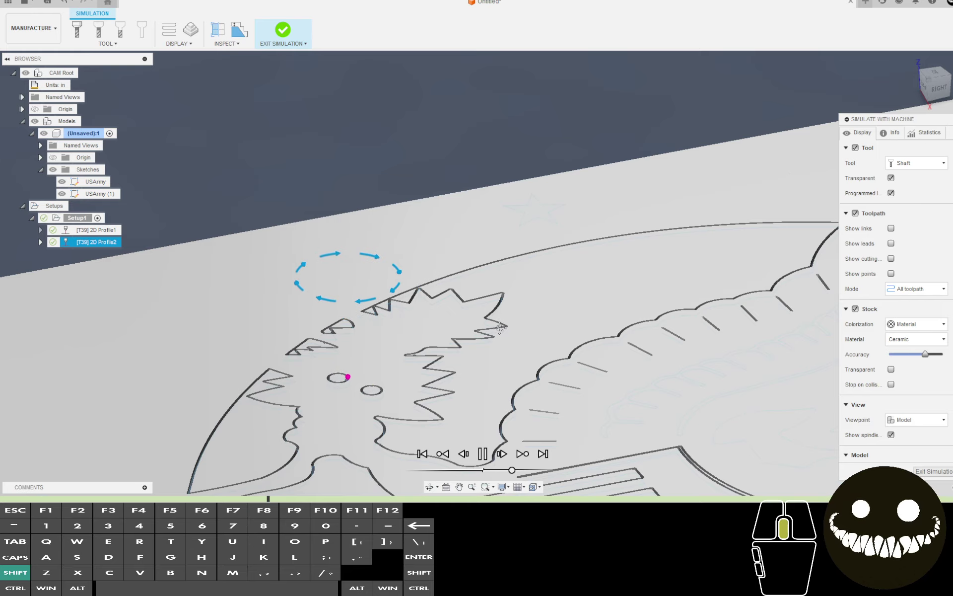
# Play the remaining 2D Profile2 cuts in a top view of the whole emblem at a higher speed and end the simulation.
pyautogui.keyDown('shift'); pyautogui.moveTo(517, 333); pyautogui.dragTo(237, 355, button='middle'); pyautogui.keyUp('shift')
pyautogui.scroll(-8, 308, 335)
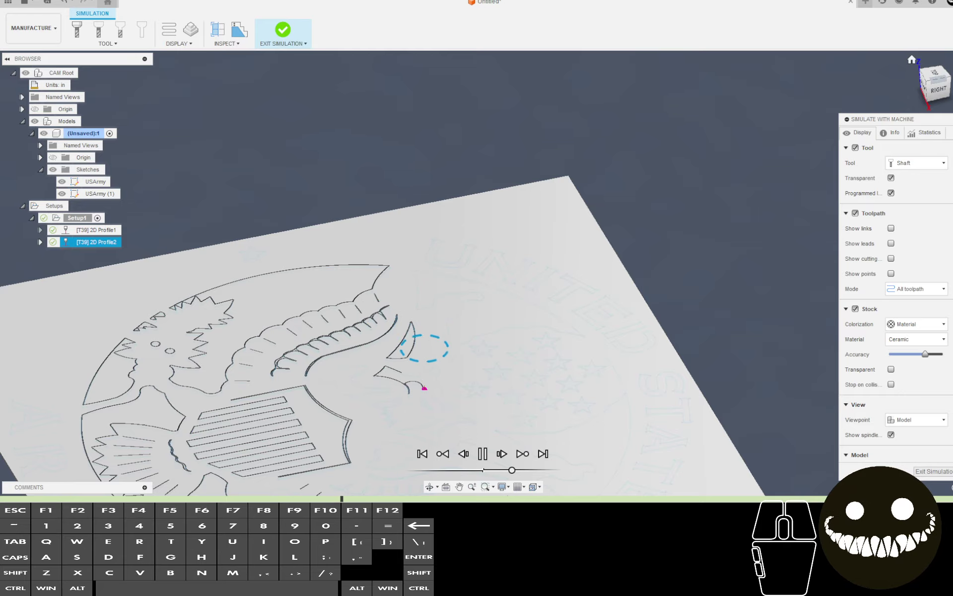
pyautogui.moveTo(931, 70); pyautogui.dragTo(936, 78)
pyautogui.click(937, 75)
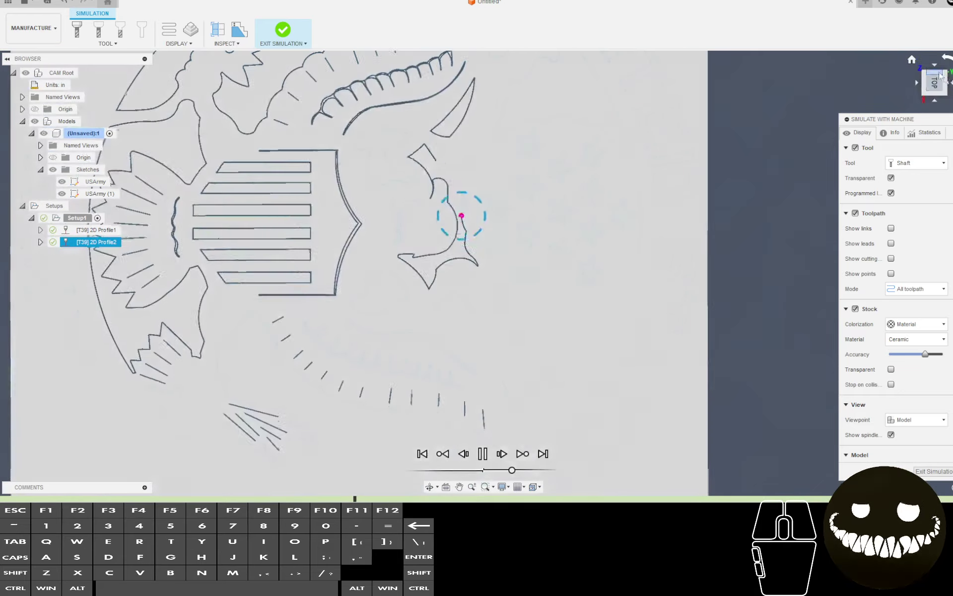
pyautogui.scroll(-4, 719, 170)
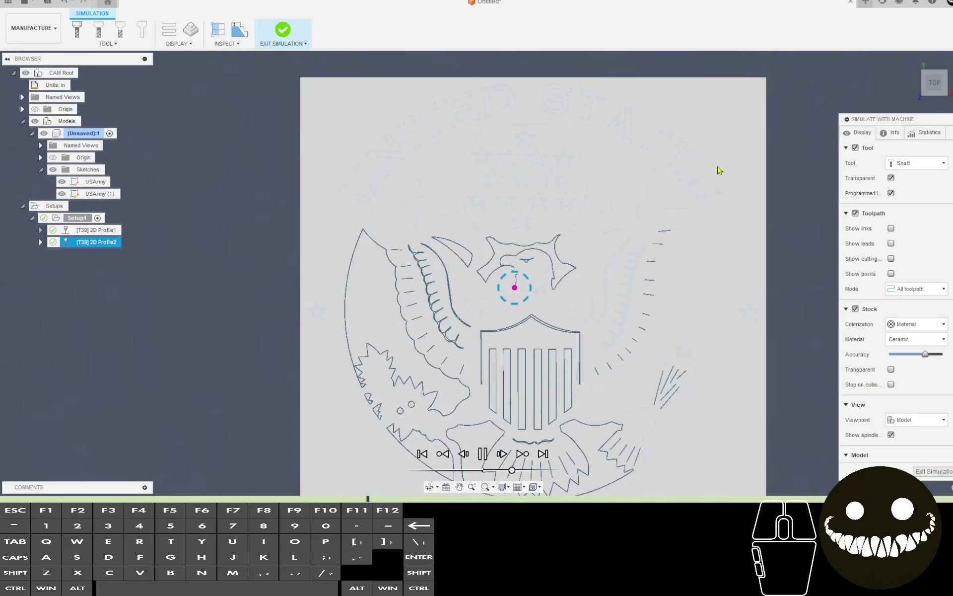
pyautogui.moveTo(517, 469); pyautogui.dragTo(511, 470)
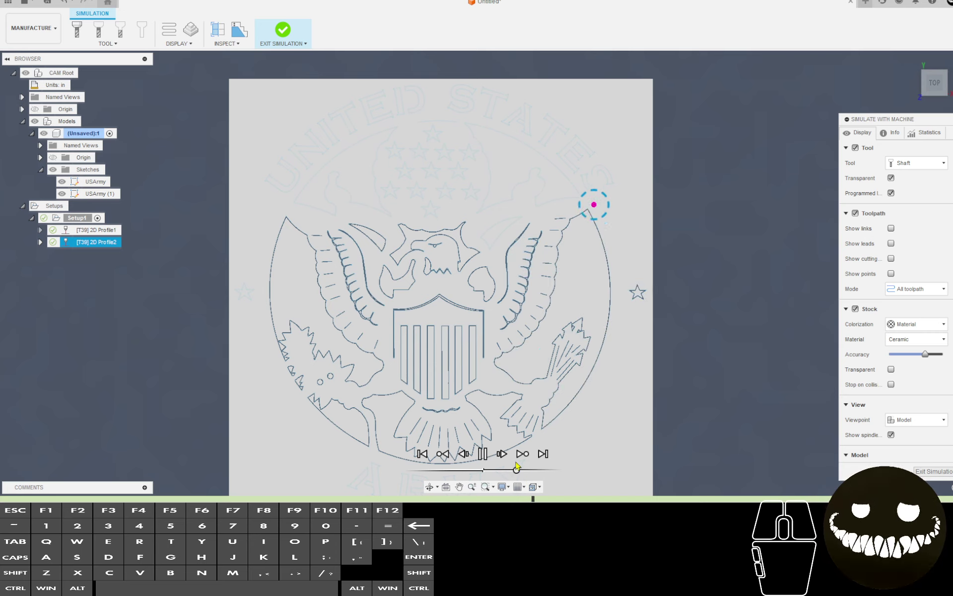
pyautogui.moveTo(516, 471); pyautogui.dragTo(520, 473)
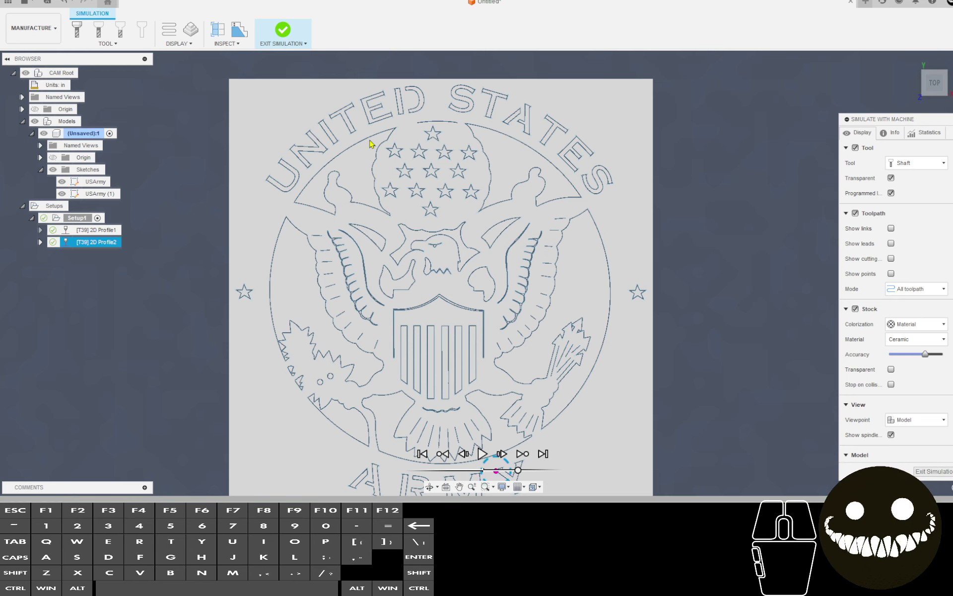
pyautogui.click(296, 41)
# Select the complete Setup1 with both 2D profile operations.
pyautogui.scroll(-3, 404, 244)
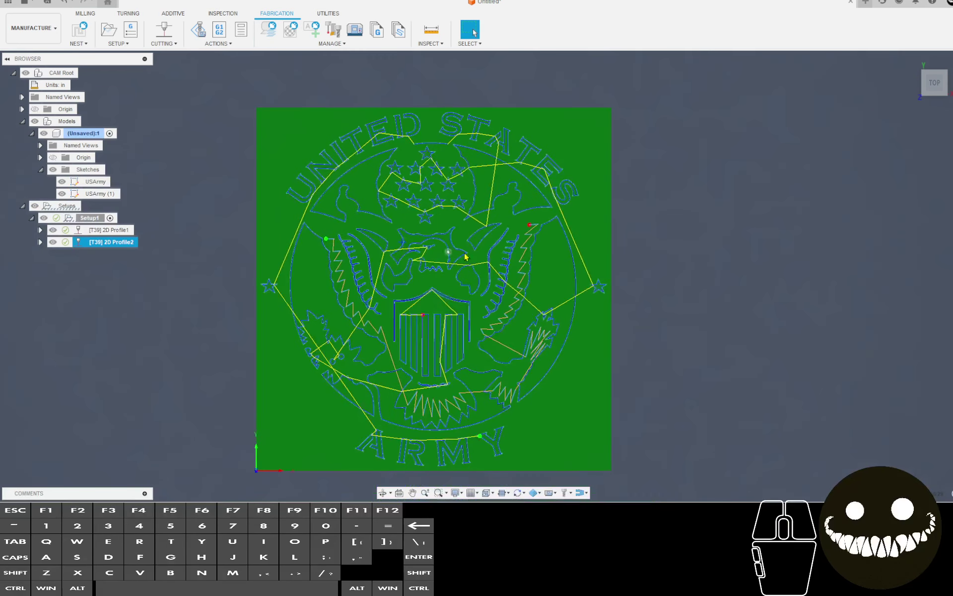
pyautogui.click(106, 220)
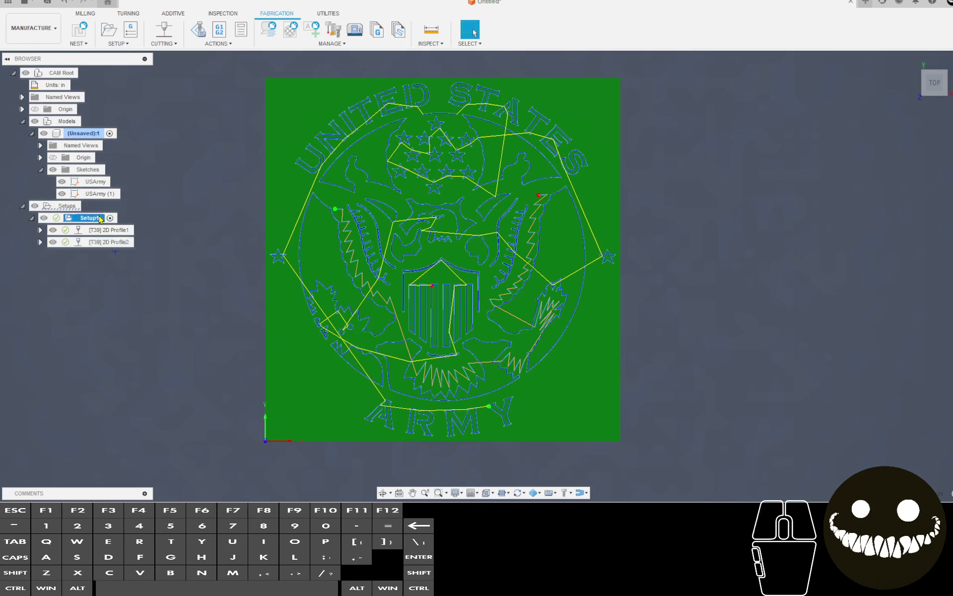